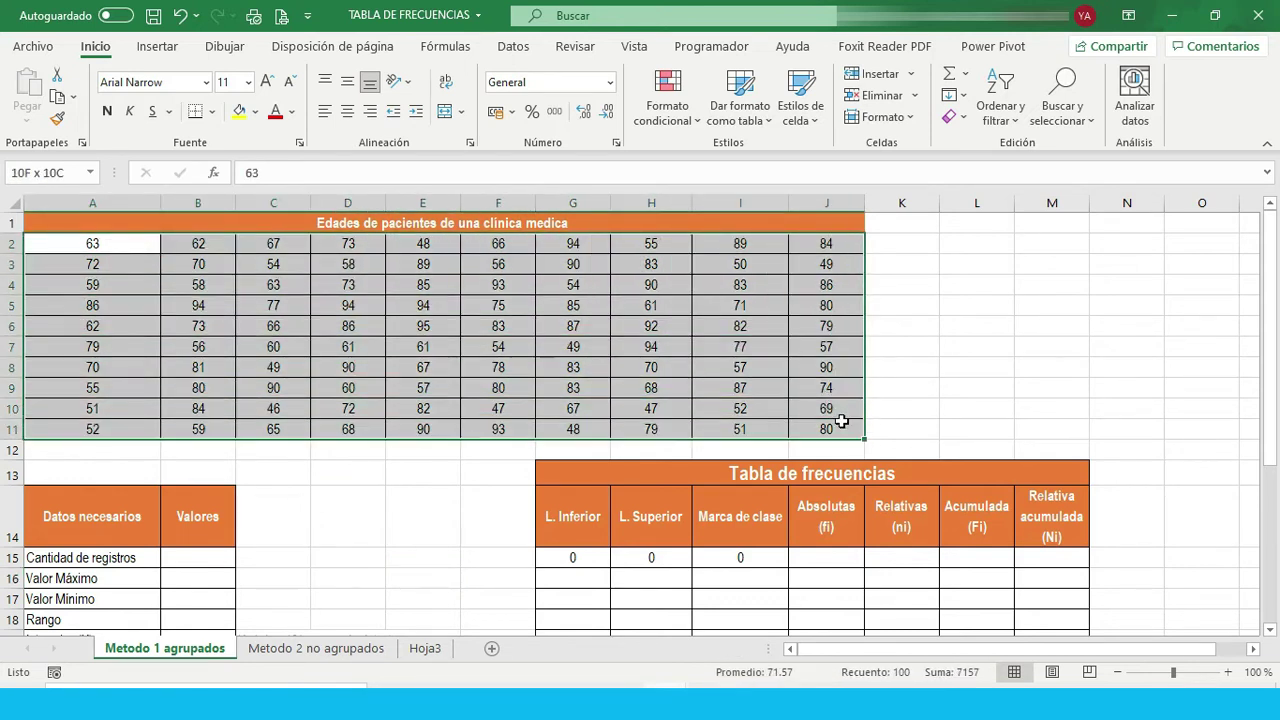
# Examine the block of patient ages in A2:J11 as the data set for the frequency table.
pyautogui.click(491, 331)
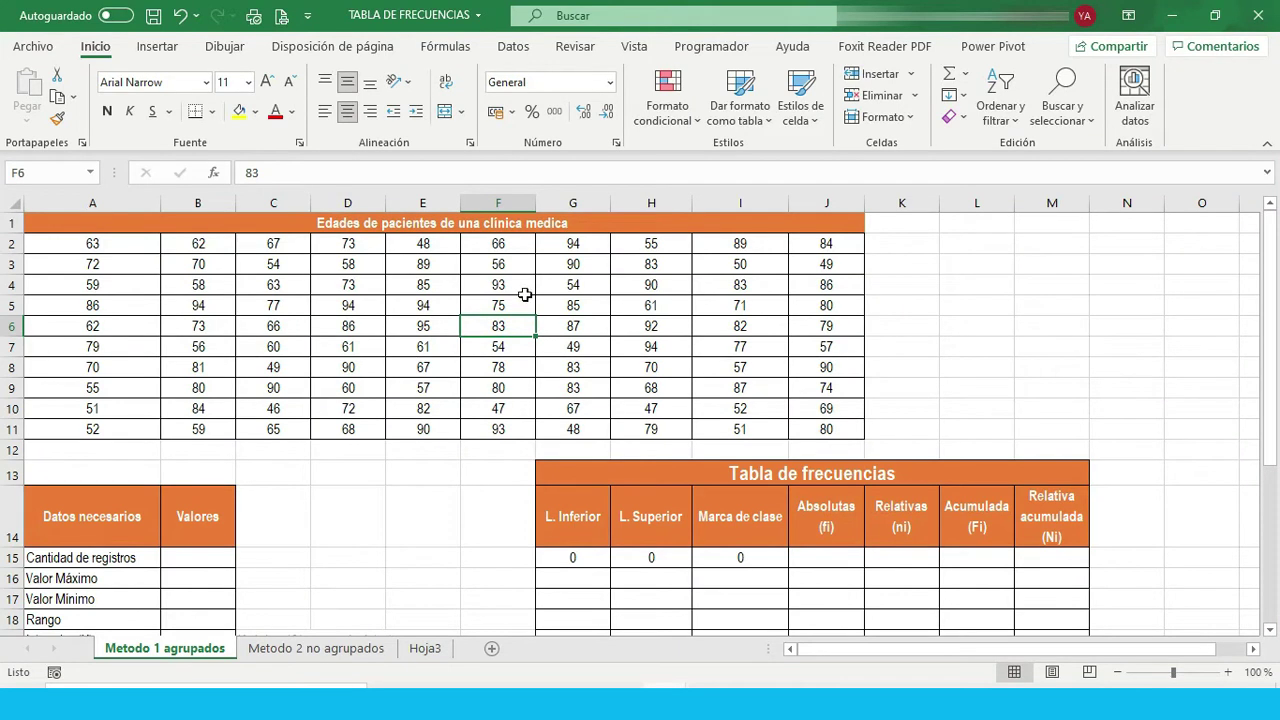
pyautogui.moveTo(125, 250); pyautogui.dragTo(854, 426)
pyautogui.click(142, 248)
pyautogui.moveTo(143, 245); pyautogui.dragTo(828, 427)
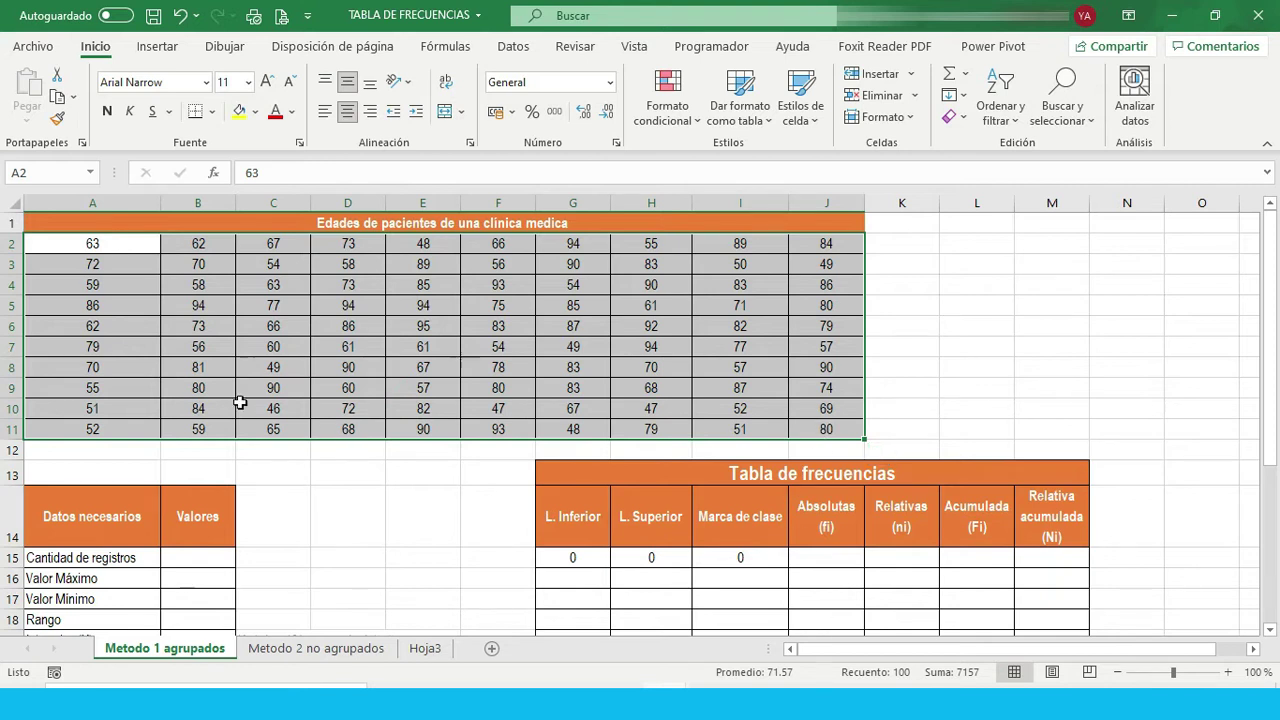
pyautogui.click(117, 260)
pyautogui.moveTo(114, 244); pyautogui.dragTo(855, 424)
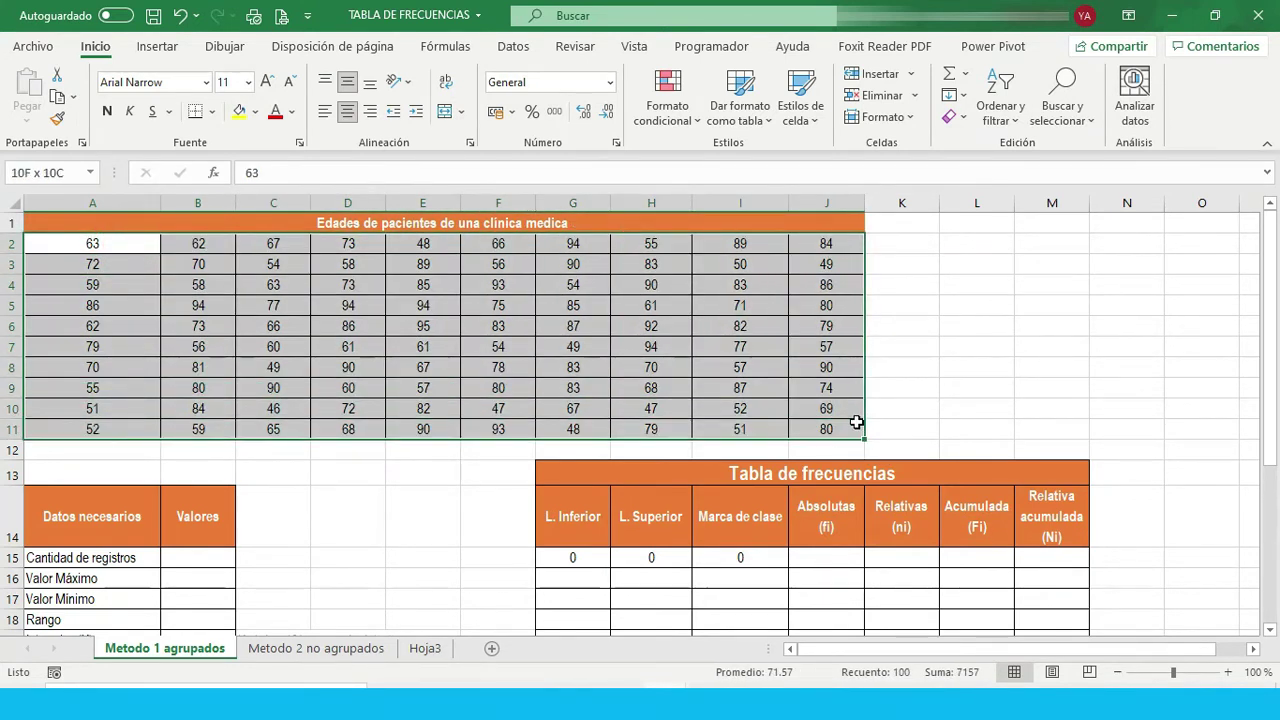
pyautogui.click(383, 516)
pyautogui.moveTo(94, 250); pyautogui.dragTo(849, 417)
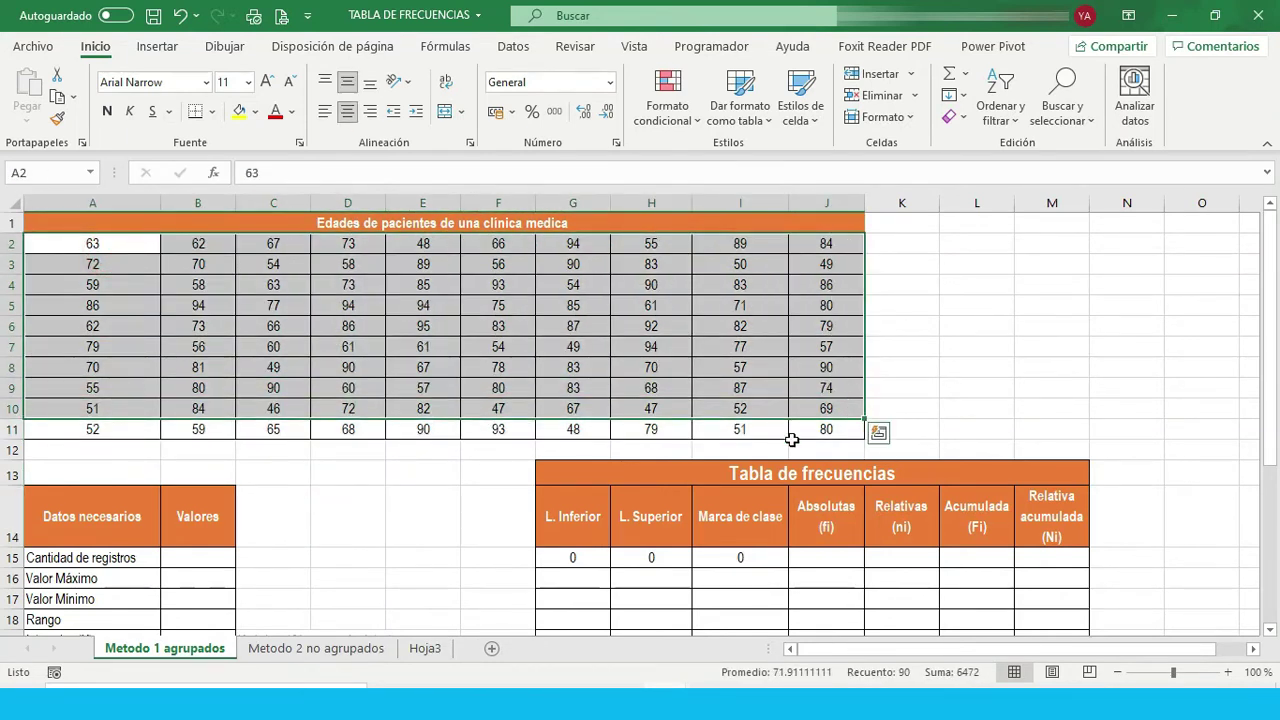
pyautogui.click(472, 524)
# Review the Datos necesarios table in A14:B20 alongside the patient ages it draws on.
pyautogui.scroll(-1, 360, 515)
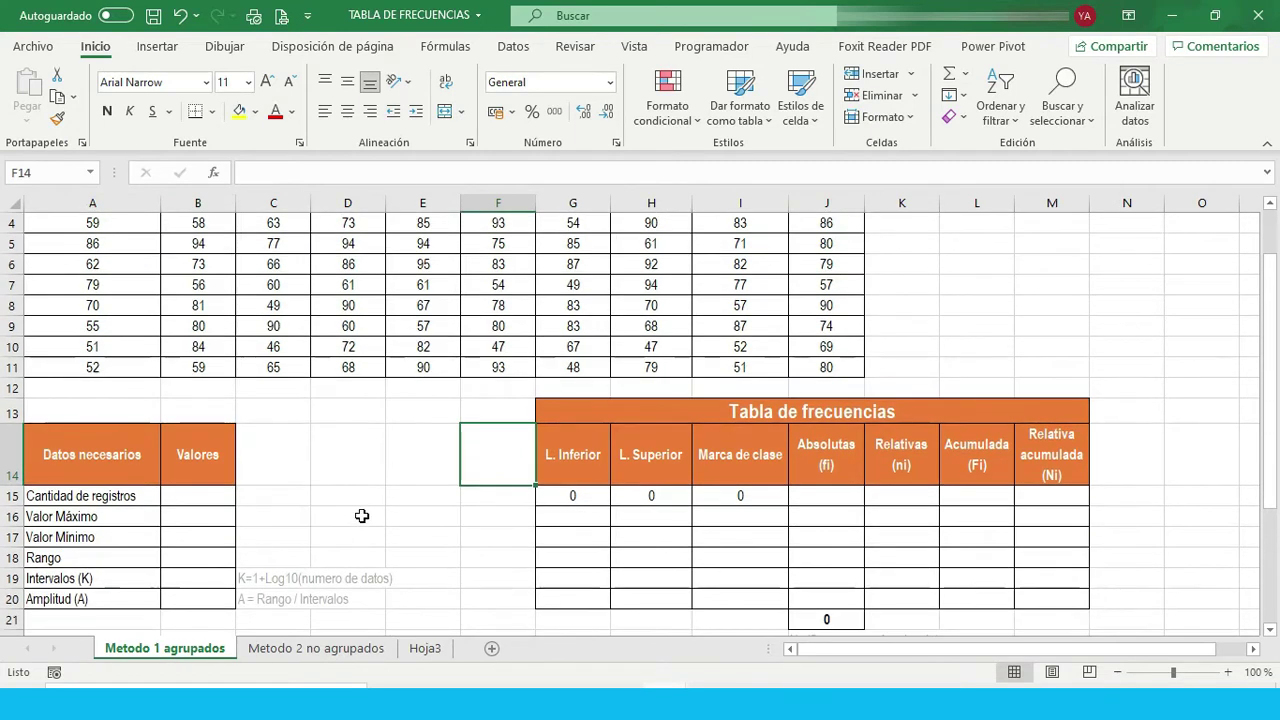
pyautogui.scroll(1, 362, 515)
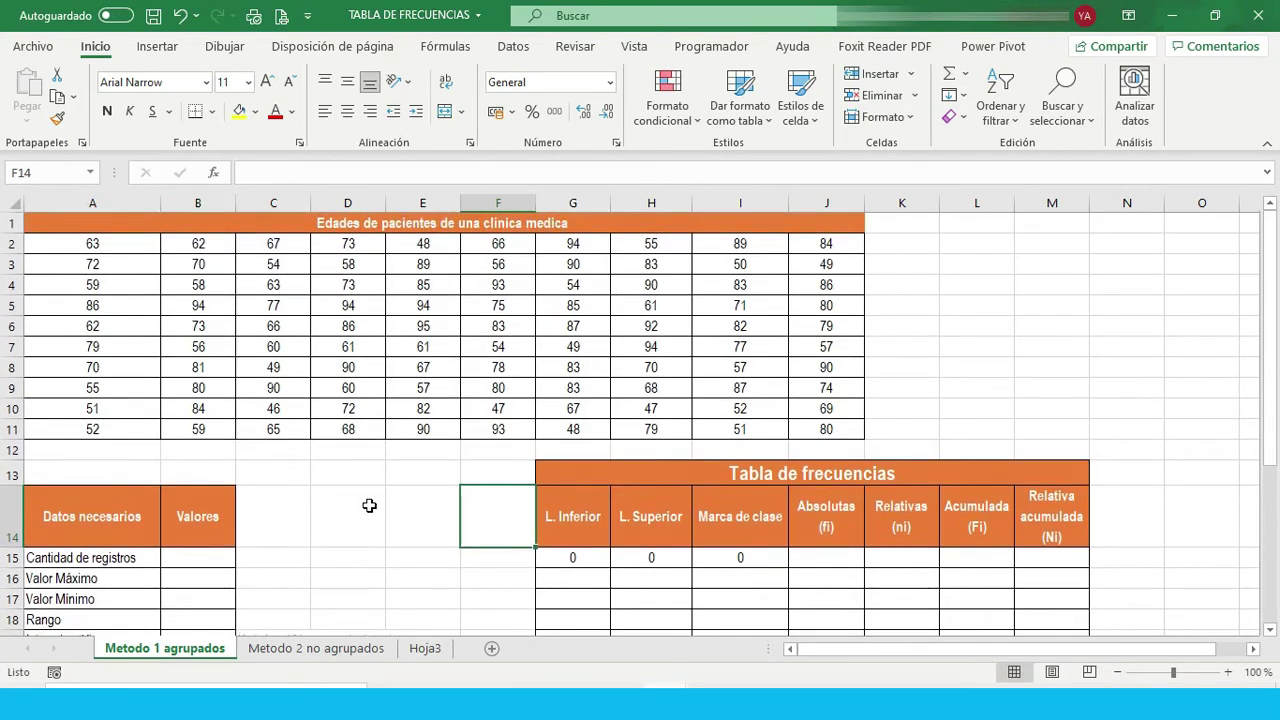
pyautogui.scroll(-1, 363, 514)
pyautogui.moveTo(125, 458); pyautogui.dragTo(205, 595)
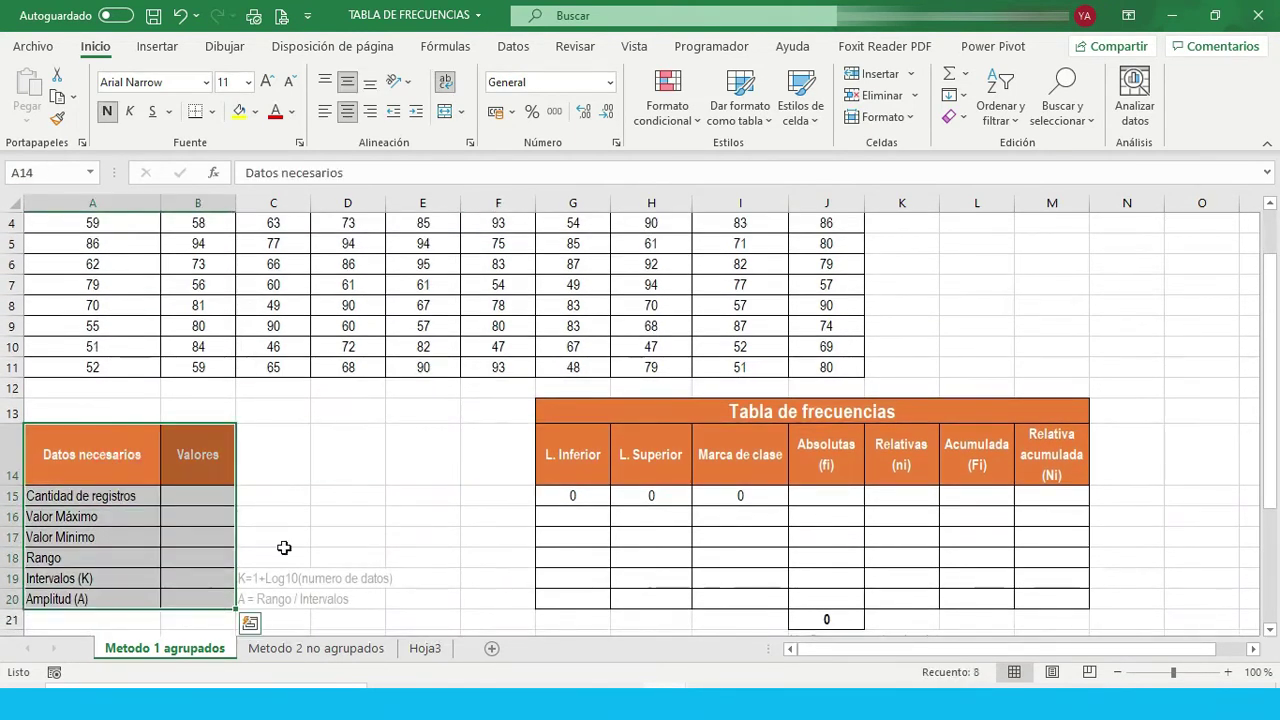
pyautogui.scroll(-1, 309, 522)
pyautogui.click(323, 451)
pyautogui.click(207, 436)
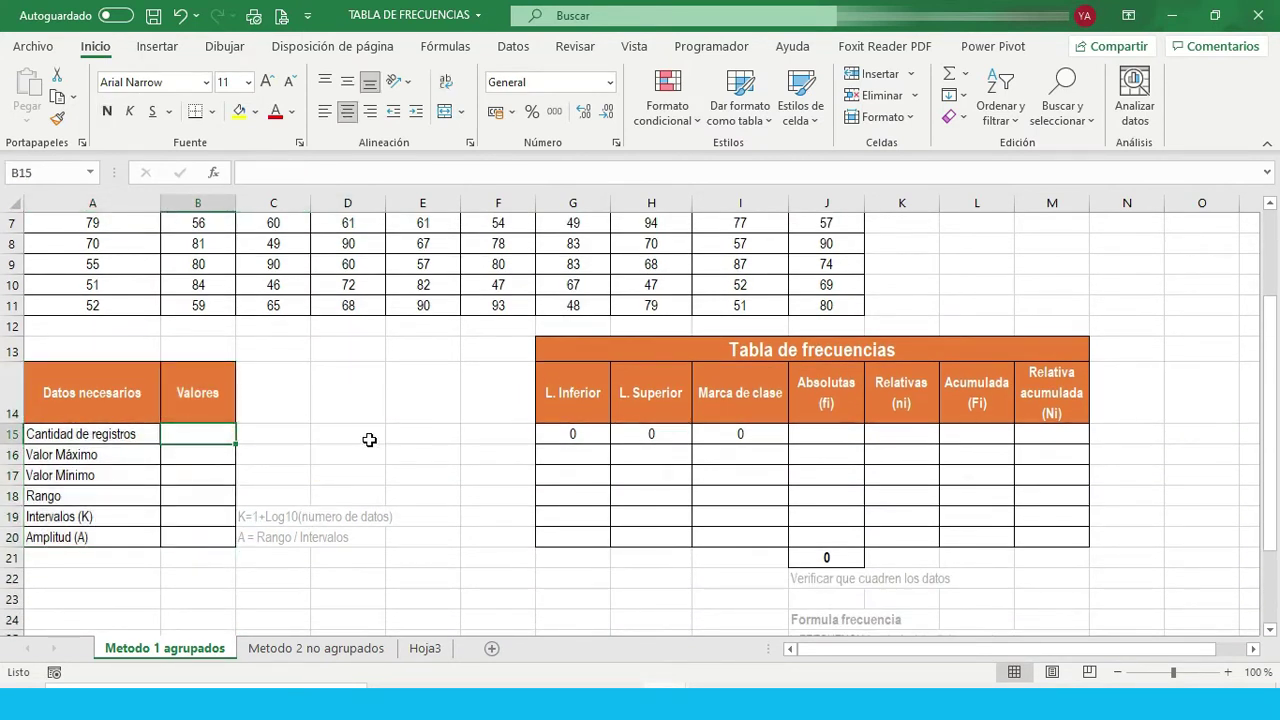
pyautogui.scroll(2, 369, 440)
pyautogui.moveTo(146, 248); pyautogui.dragTo(826, 430)
pyautogui.click(415, 512)
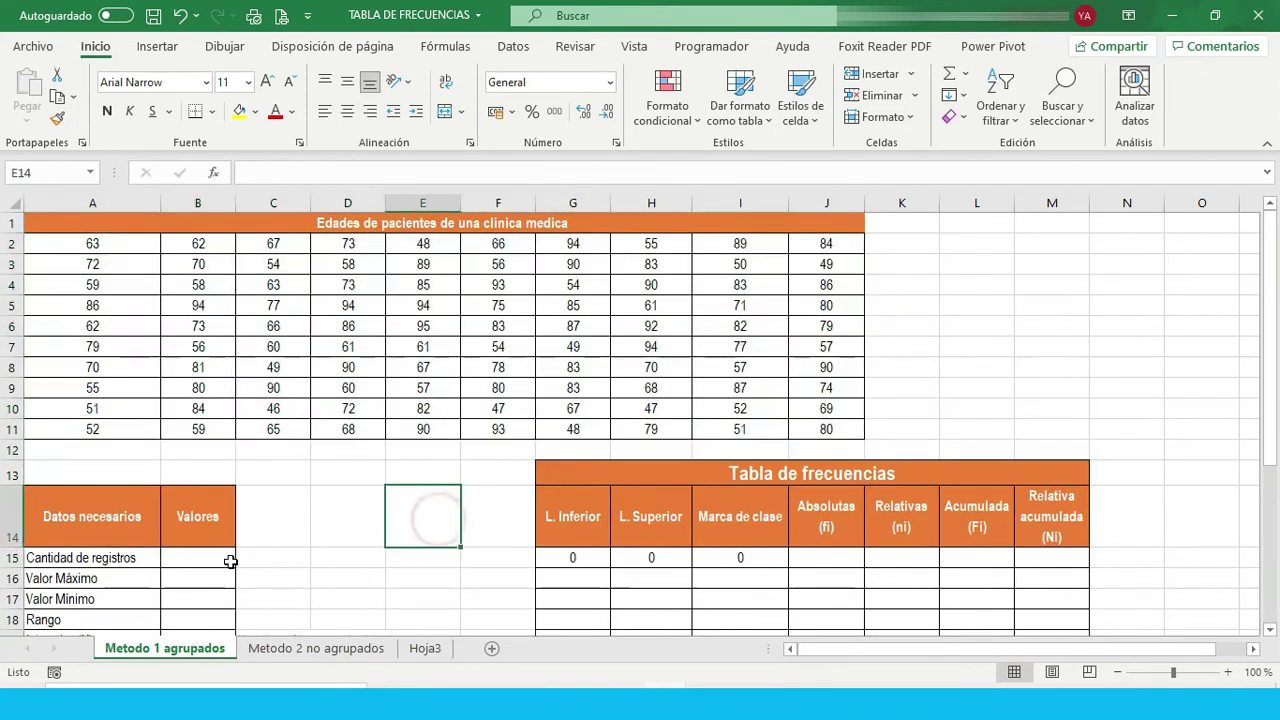
# Calculate Cantidad de registros in B15 with the CONTAR function over the ages in A2:J11.
pyautogui.scroll(-1, 220, 545)
pyautogui.click(211, 493)
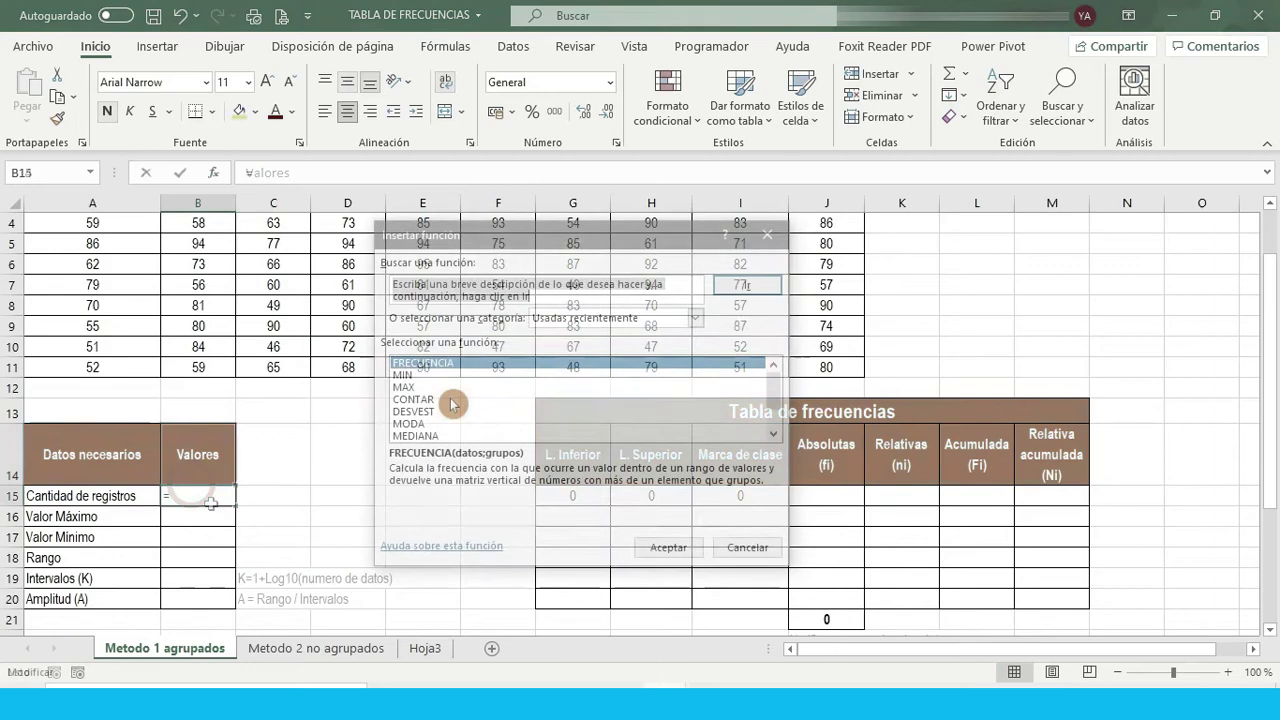
pyautogui.click(450, 400)
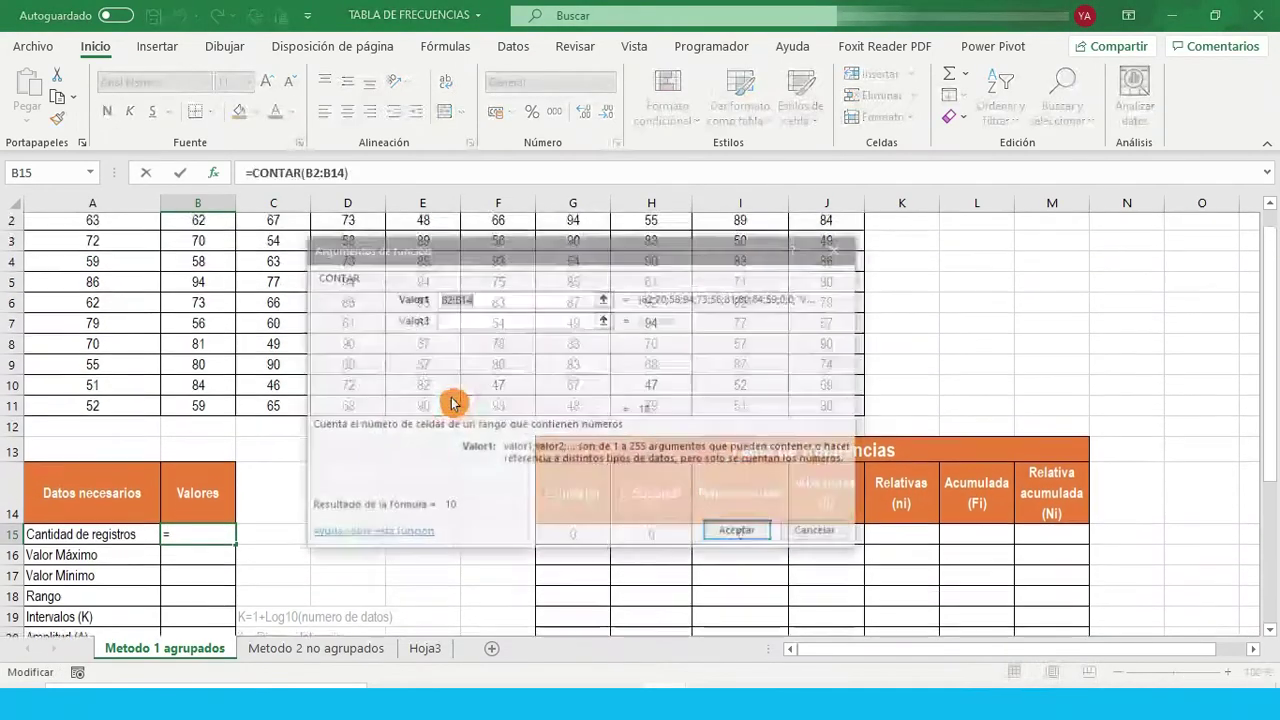
pyautogui.click(604, 300)
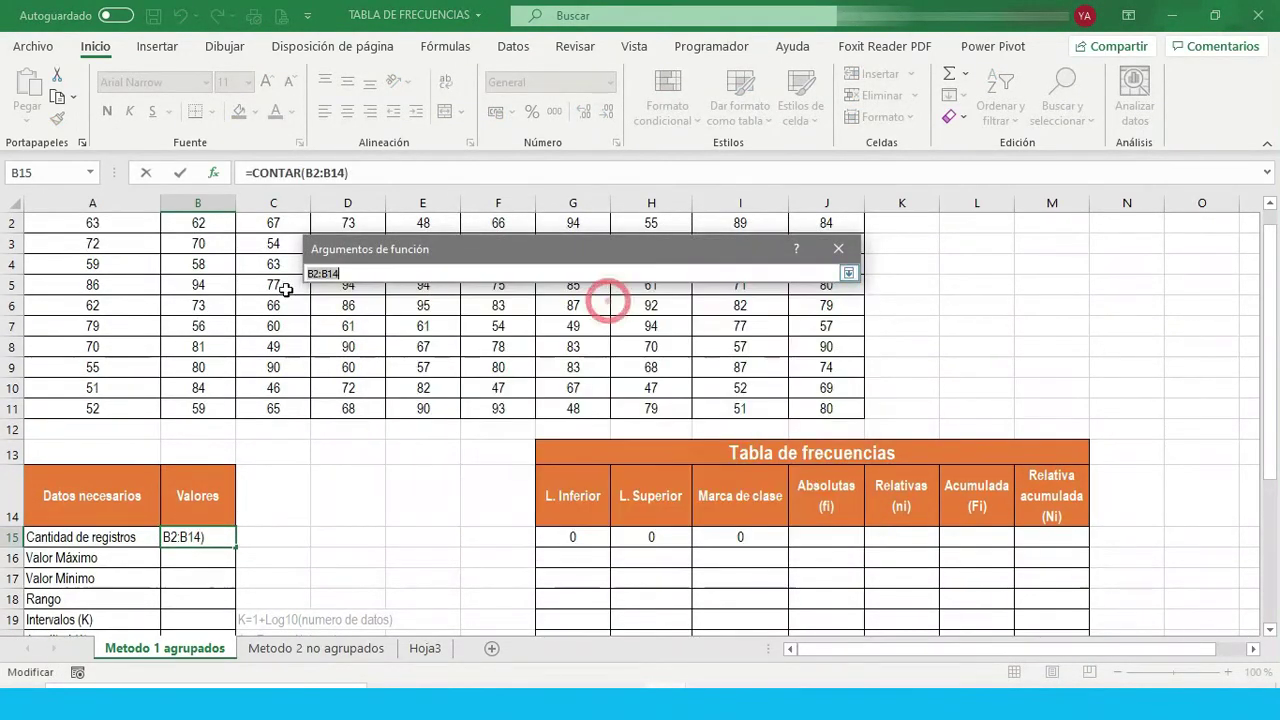
pyautogui.moveTo(92, 244); pyautogui.dragTo(812, 438)
pyautogui.press('Return')
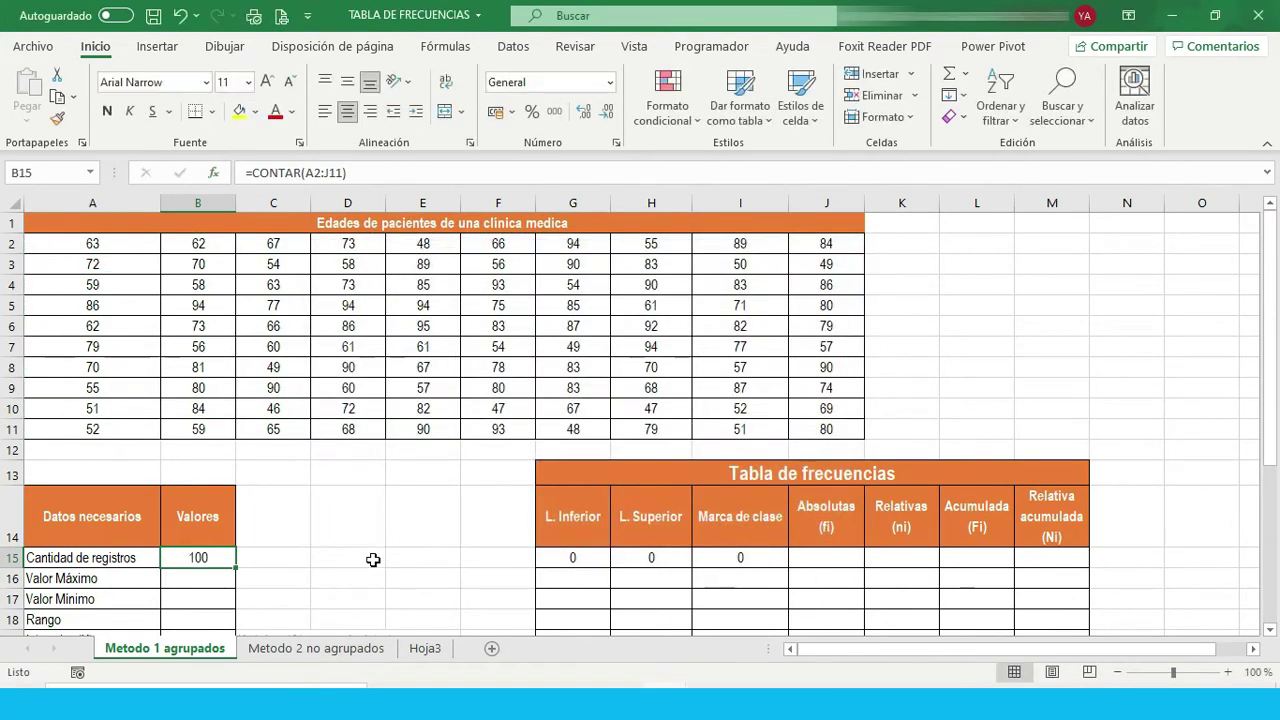
# Calculate Valor Máximo in B16 with the MAX function over the ages in A2:J11.
pyautogui.scroll(-1, 293, 570)
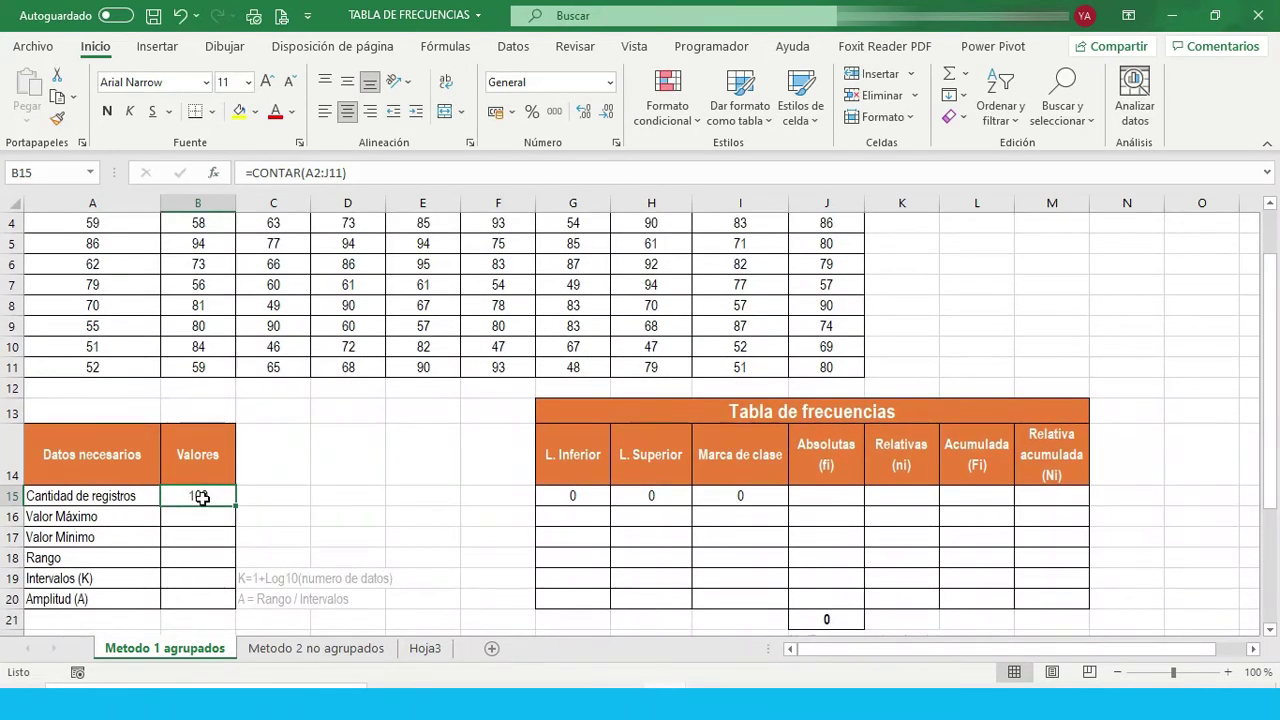
pyautogui.click(178, 520)
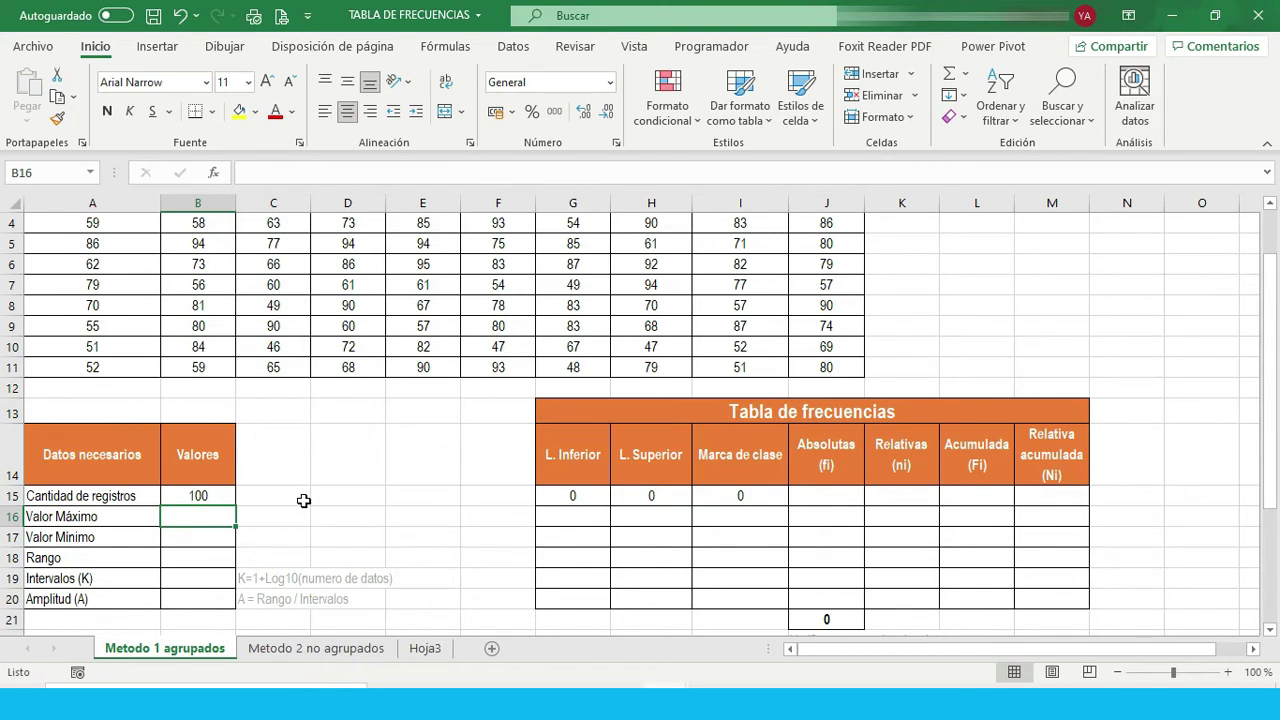
pyautogui.scroll(1, 304, 500)
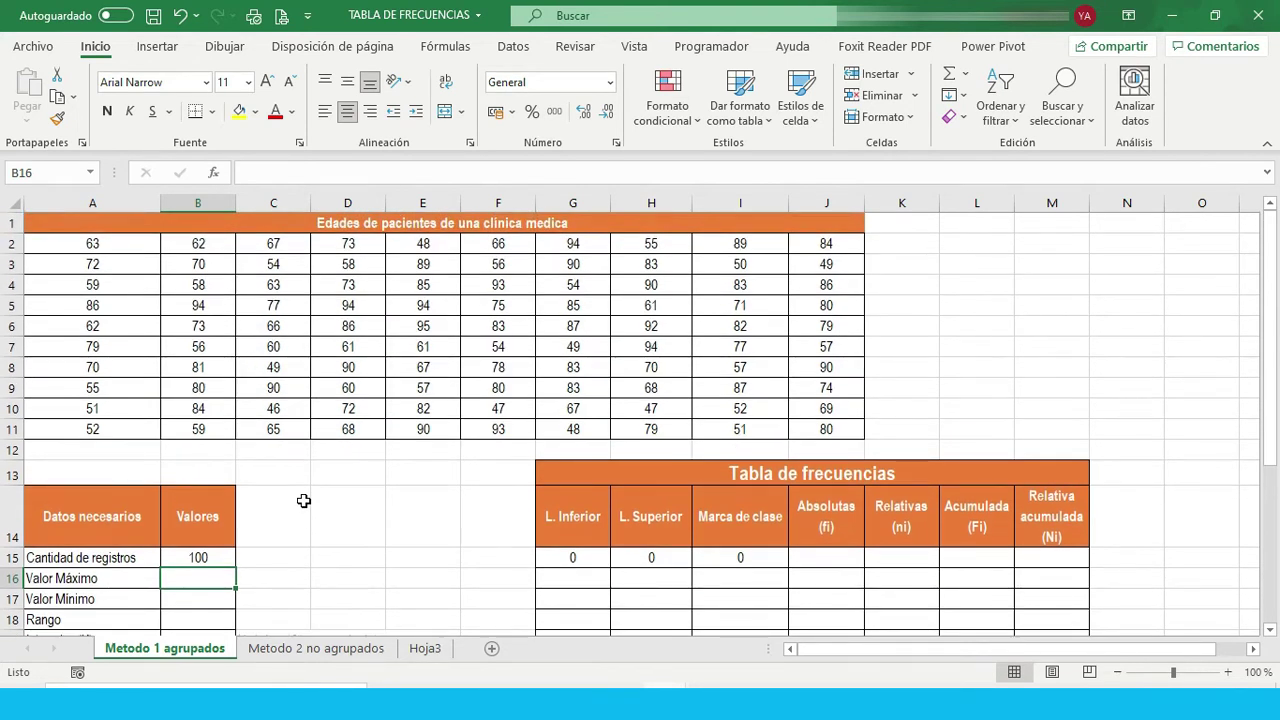
pyautogui.click(213, 173)
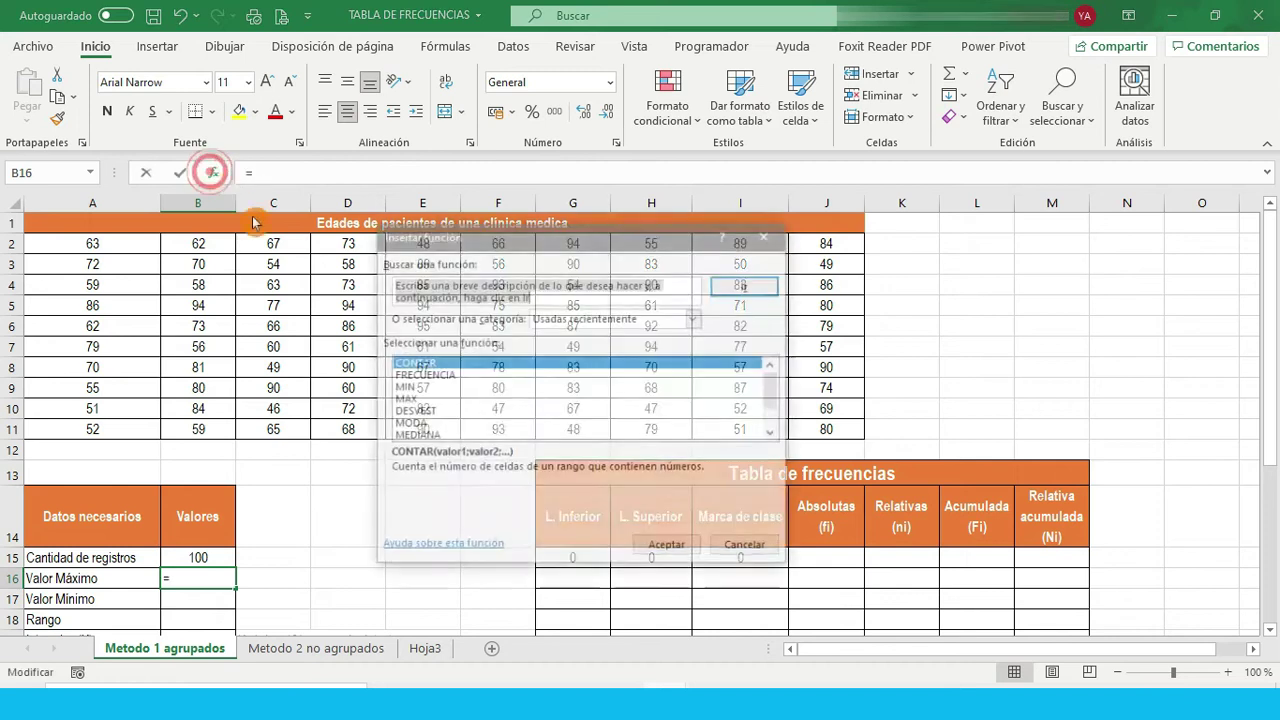
pyautogui.doubleClick(418, 399)
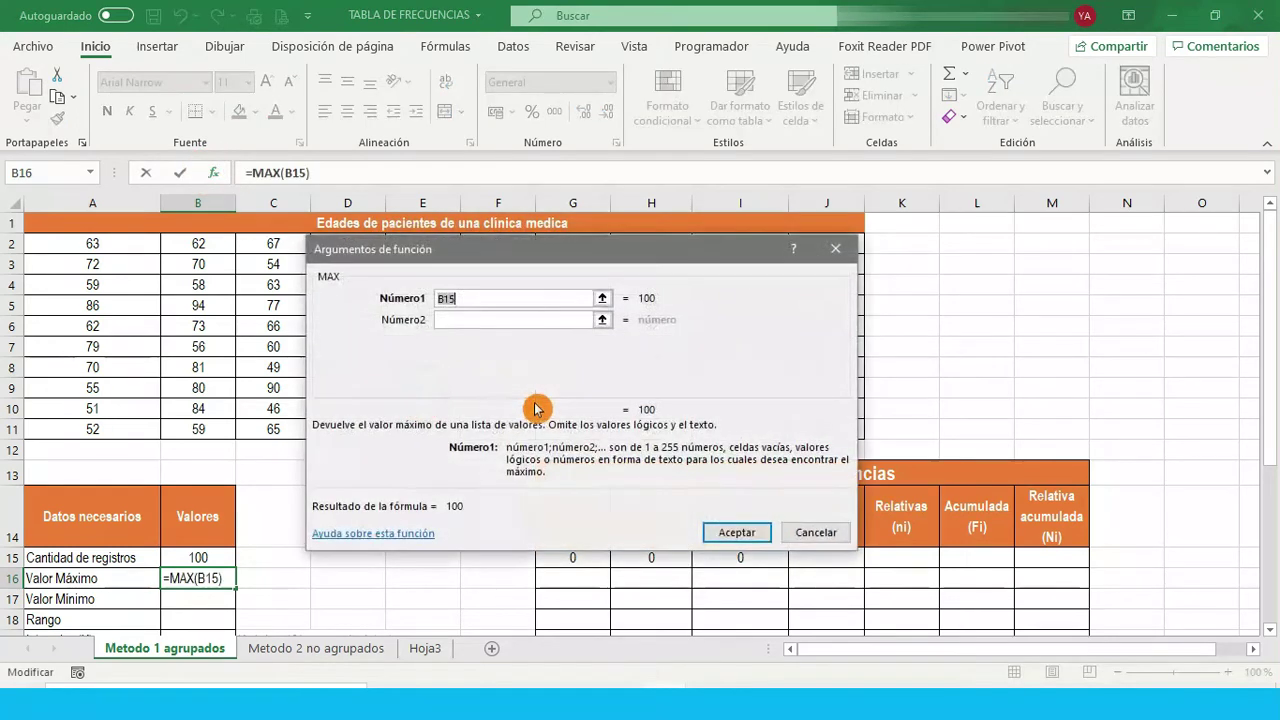
pyautogui.click(602, 298)
pyautogui.moveTo(100, 244); pyautogui.dragTo(806, 430)
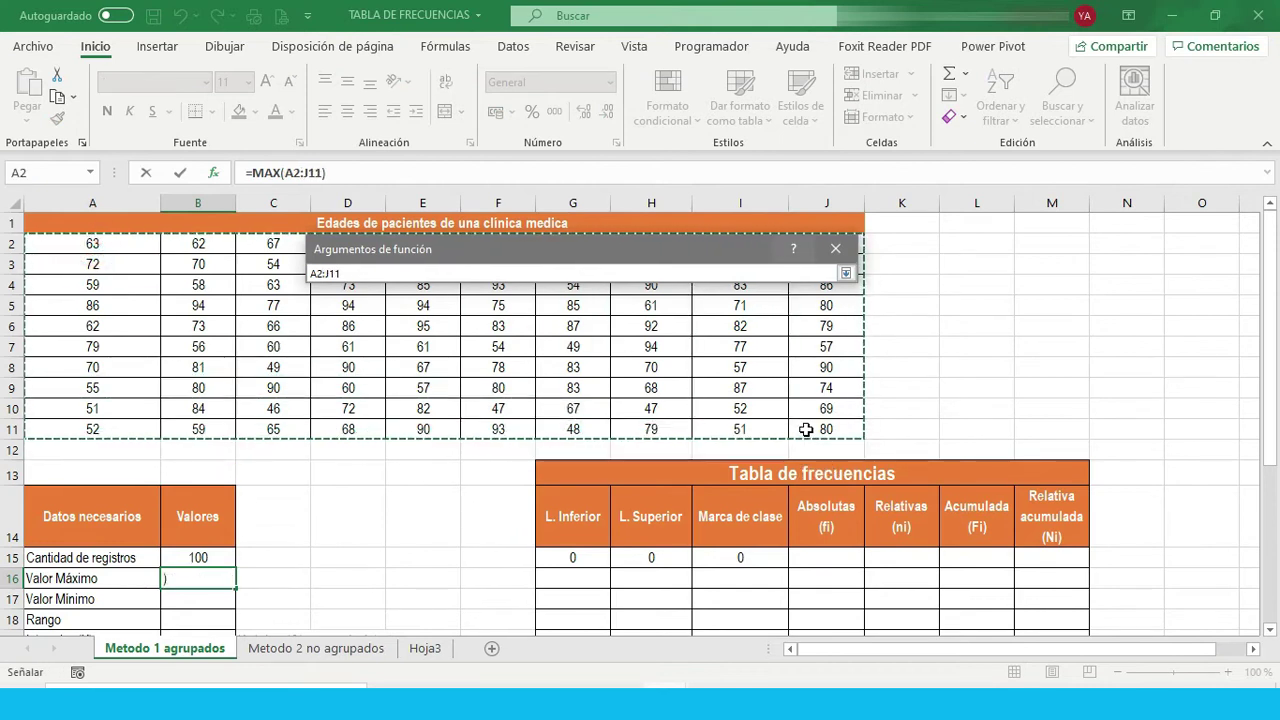
pyautogui.press('Return')
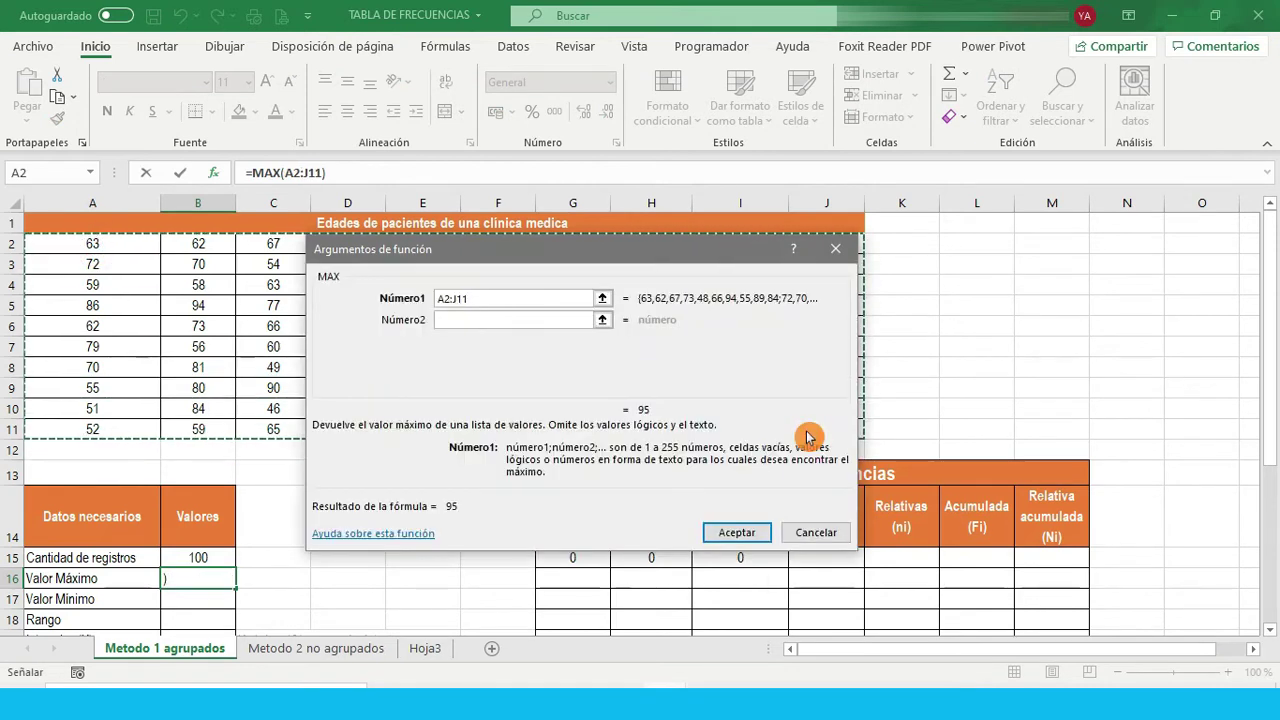
pyautogui.press('Return')
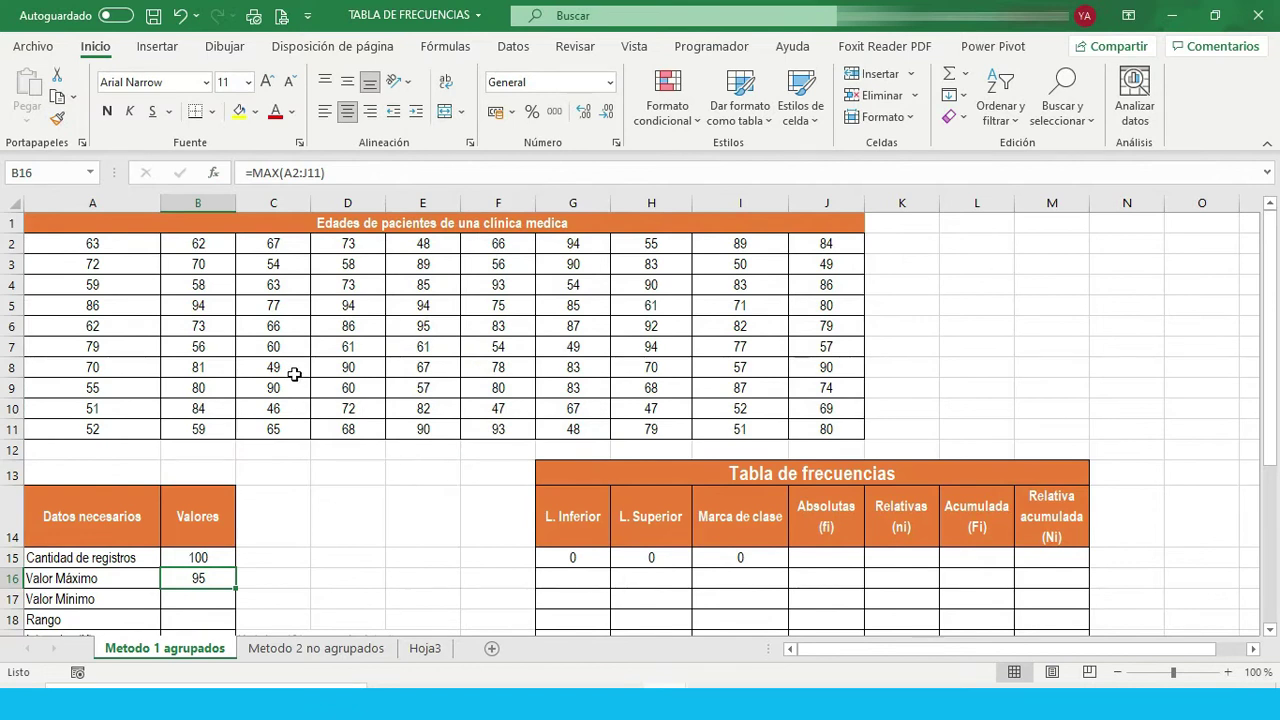
# Calculate Valor Mínimo in B17 with the MIN function over the ages in A2:J11.
pyautogui.scroll(-1, 262, 530)
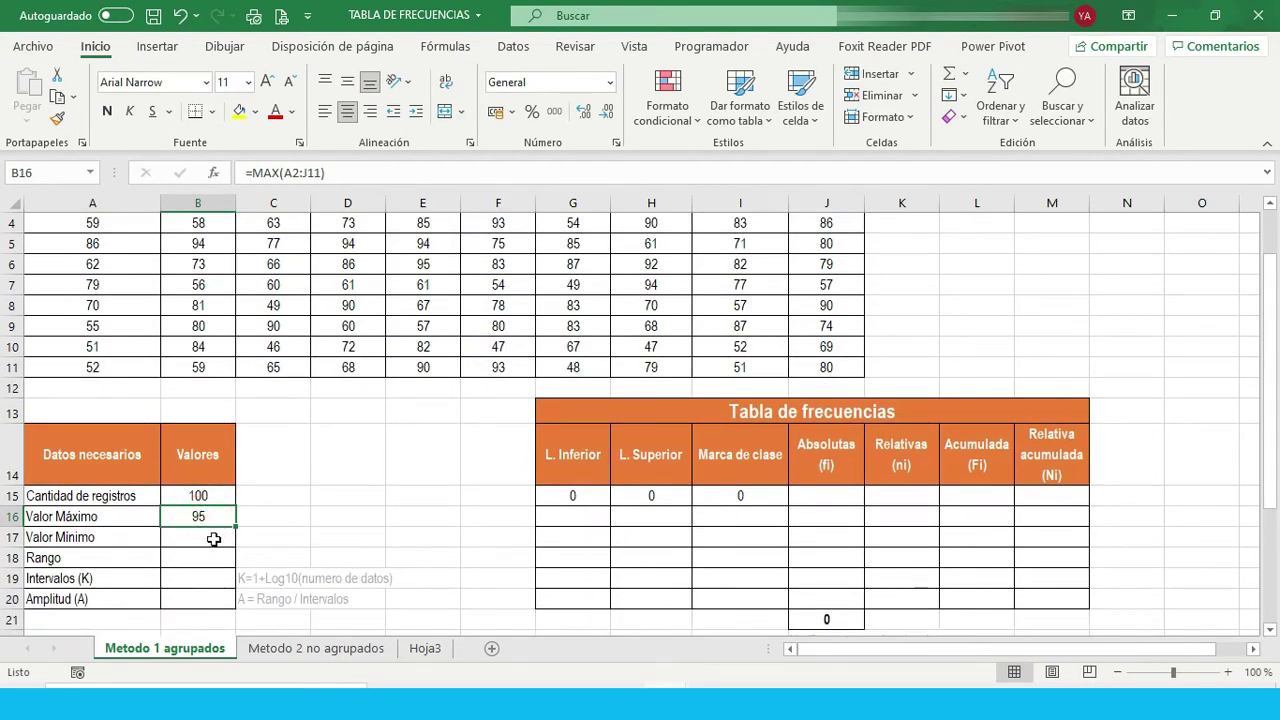
pyautogui.click(200, 536)
pyautogui.click(215, 173)
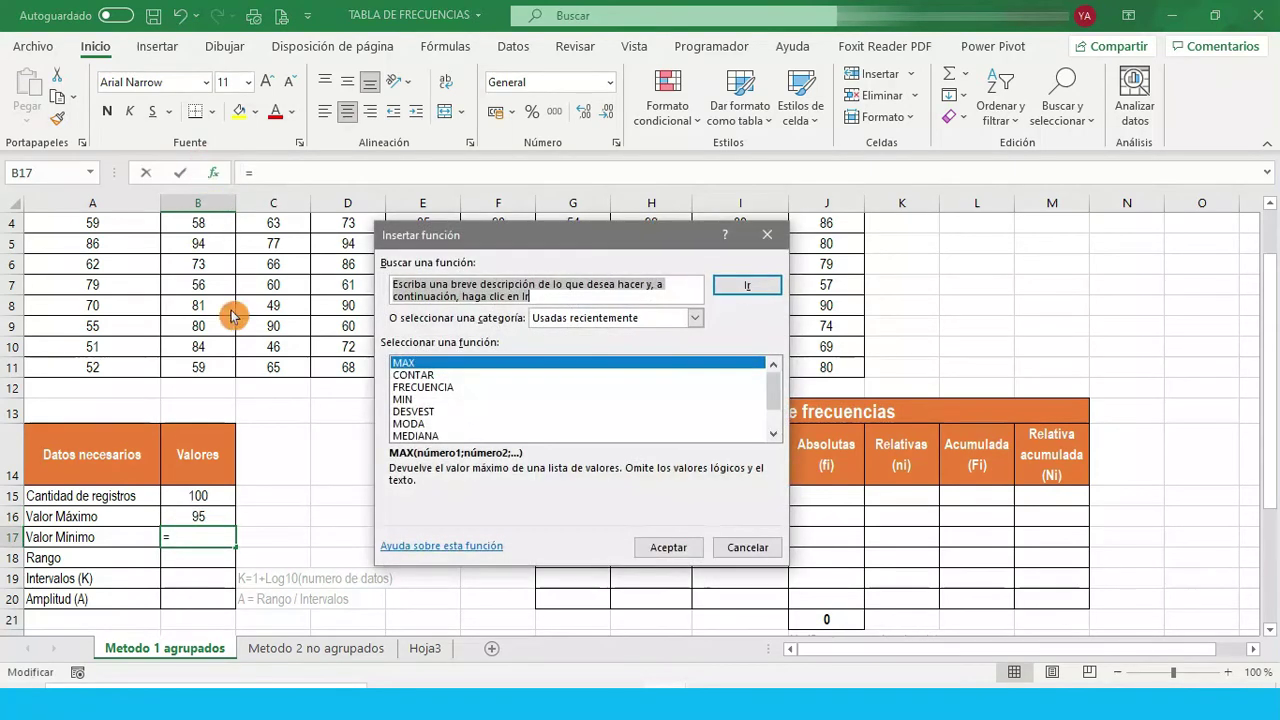
pyautogui.doubleClick(410, 401)
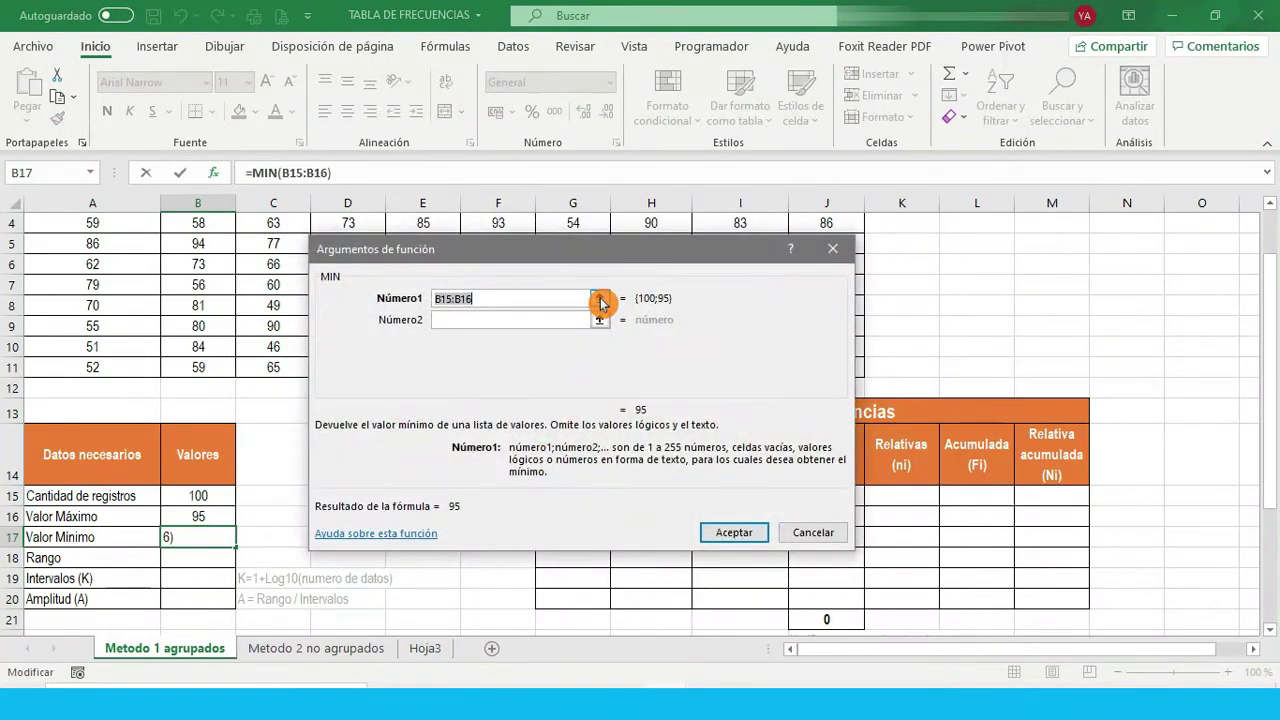
pyautogui.click(600, 303)
pyautogui.moveTo(91, 366); pyautogui.dragTo(829, 240)
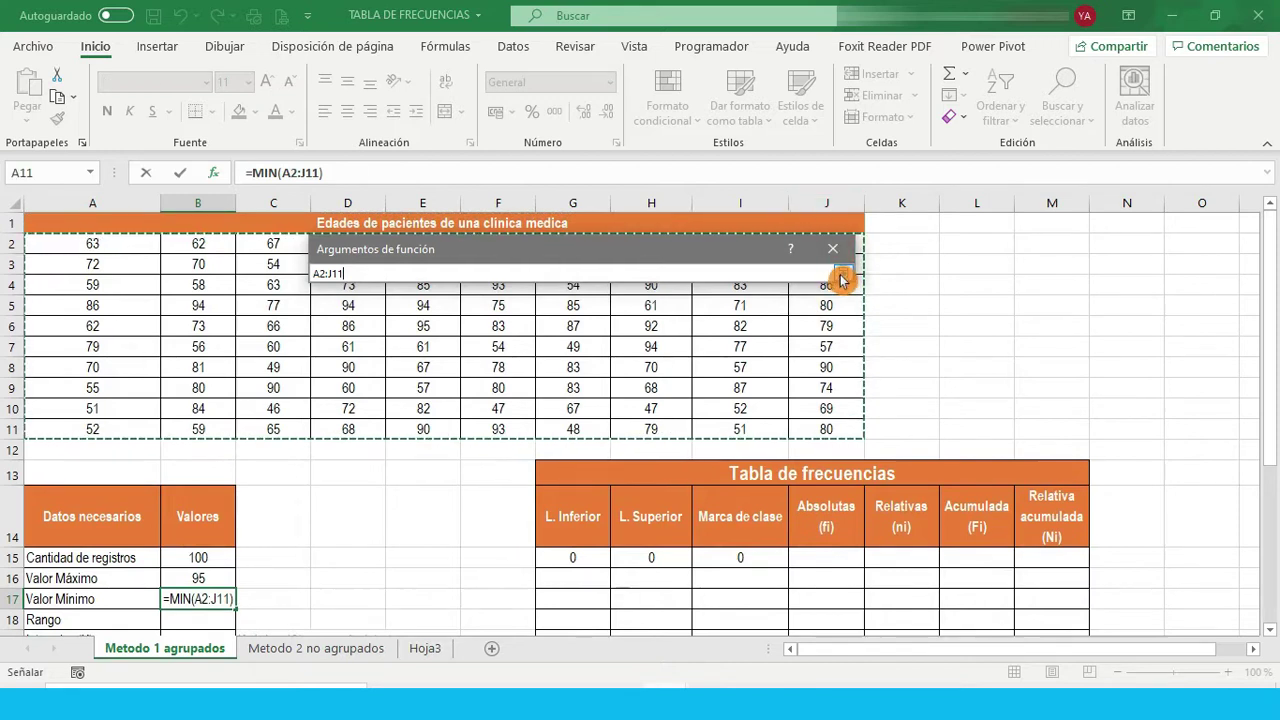
pyautogui.click(841, 280)
pyautogui.click(731, 531)
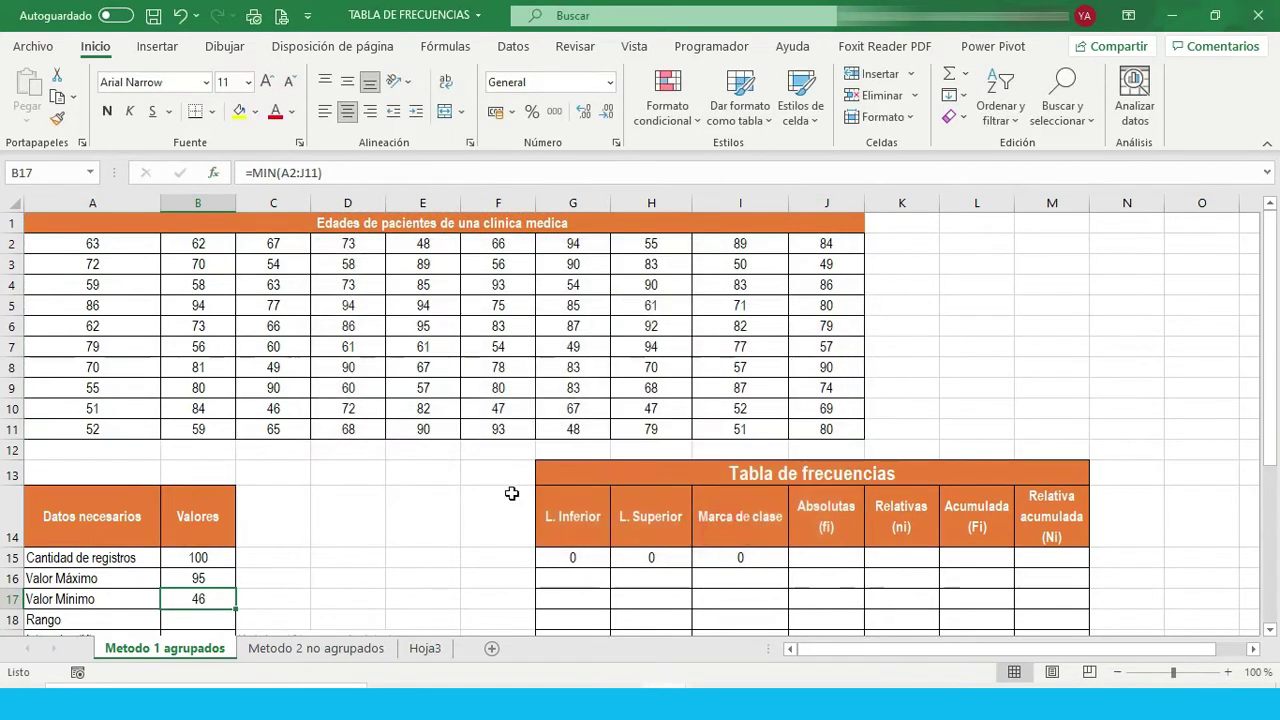
# Calculate Rango in B18 by subtracting the minimum in B17 from the maximum in B16.
pyautogui.scroll(-1, 276, 533)
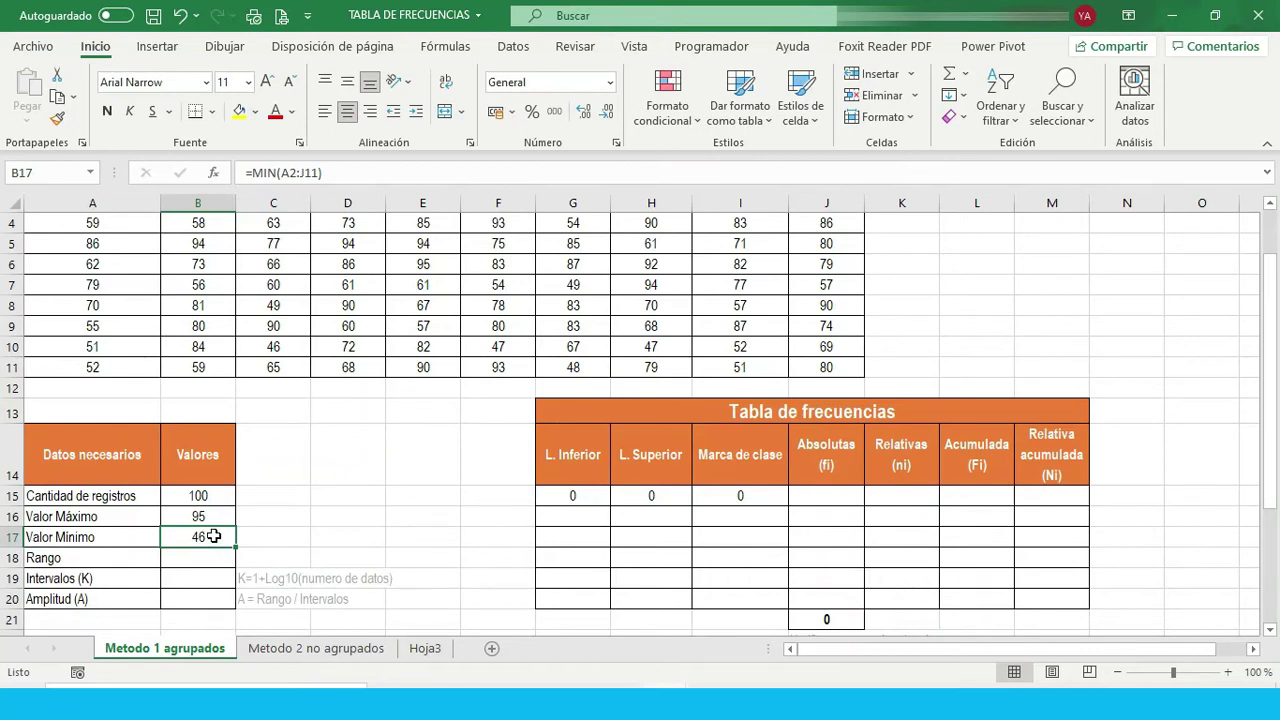
pyautogui.click(176, 557)
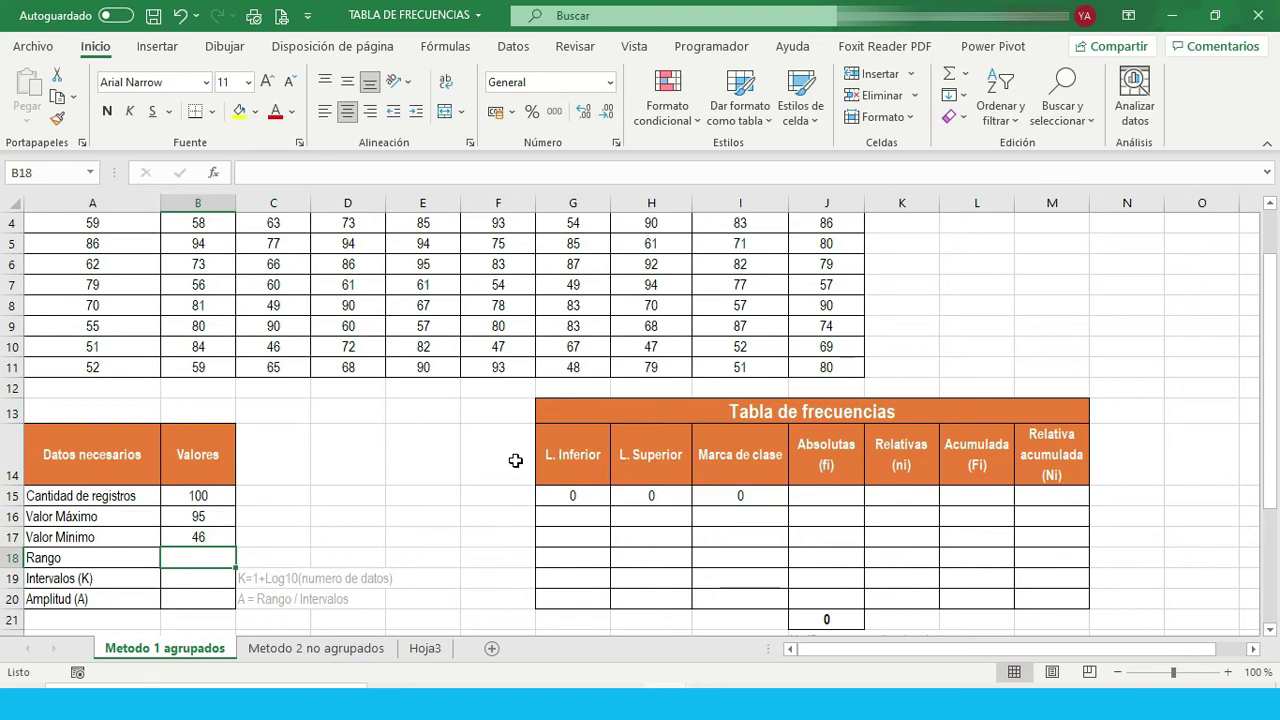
pyautogui.write('+')
pyautogui.press('Up')
pyautogui.press('Up')
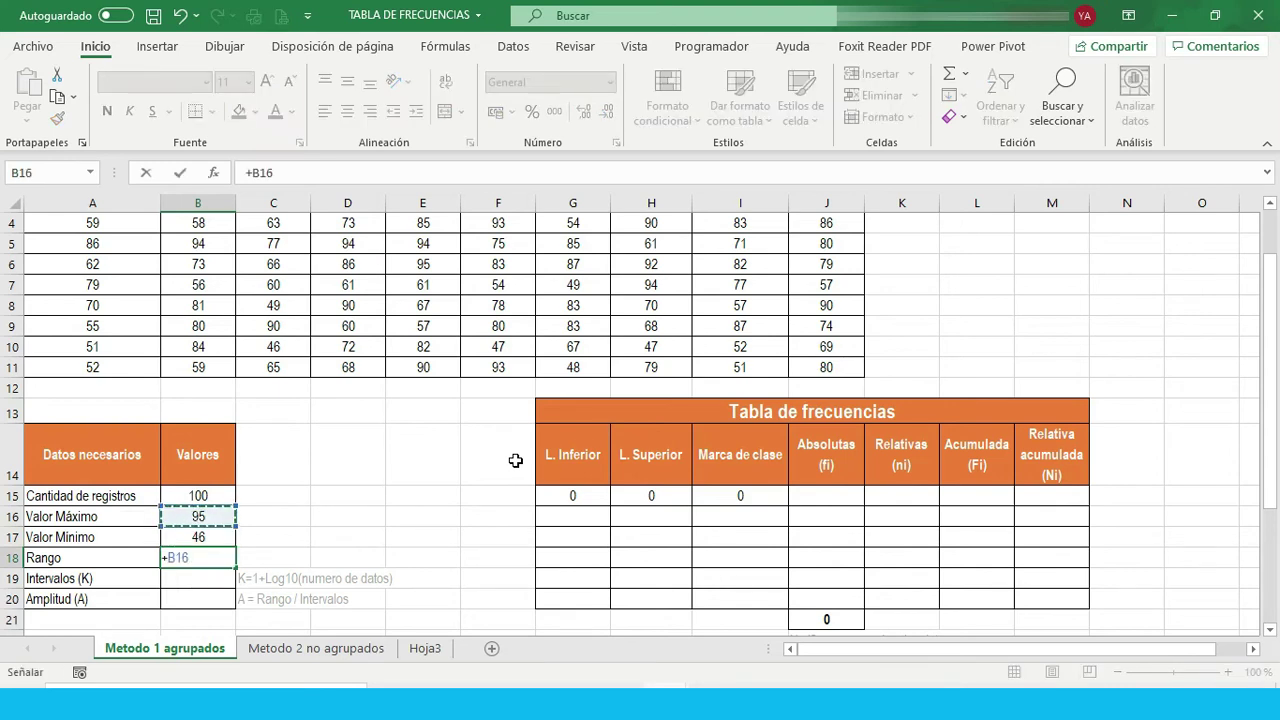
pyautogui.write('-')
pyautogui.press('Up')
pyautogui.press('Return')
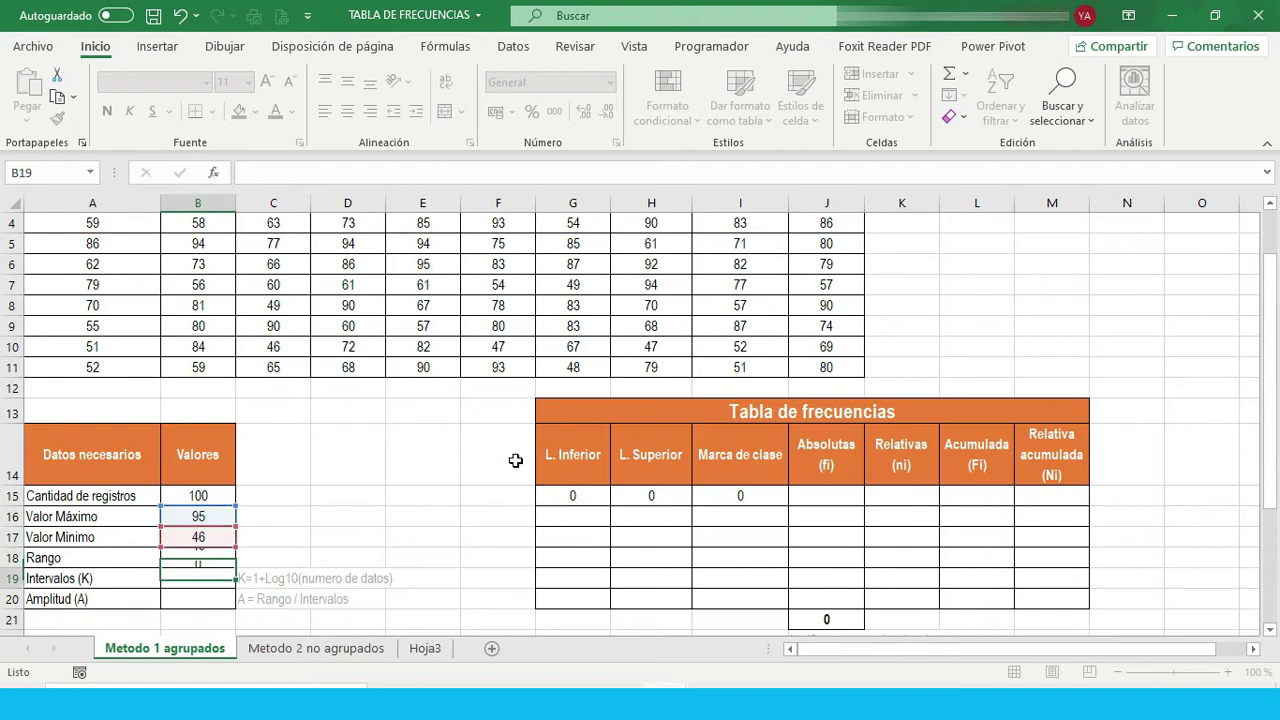
# Calculate Intervalos (K) in B19 as 1 plus the LOG10 of the record count in B15.
pyautogui.scroll(-1, 382, 480)
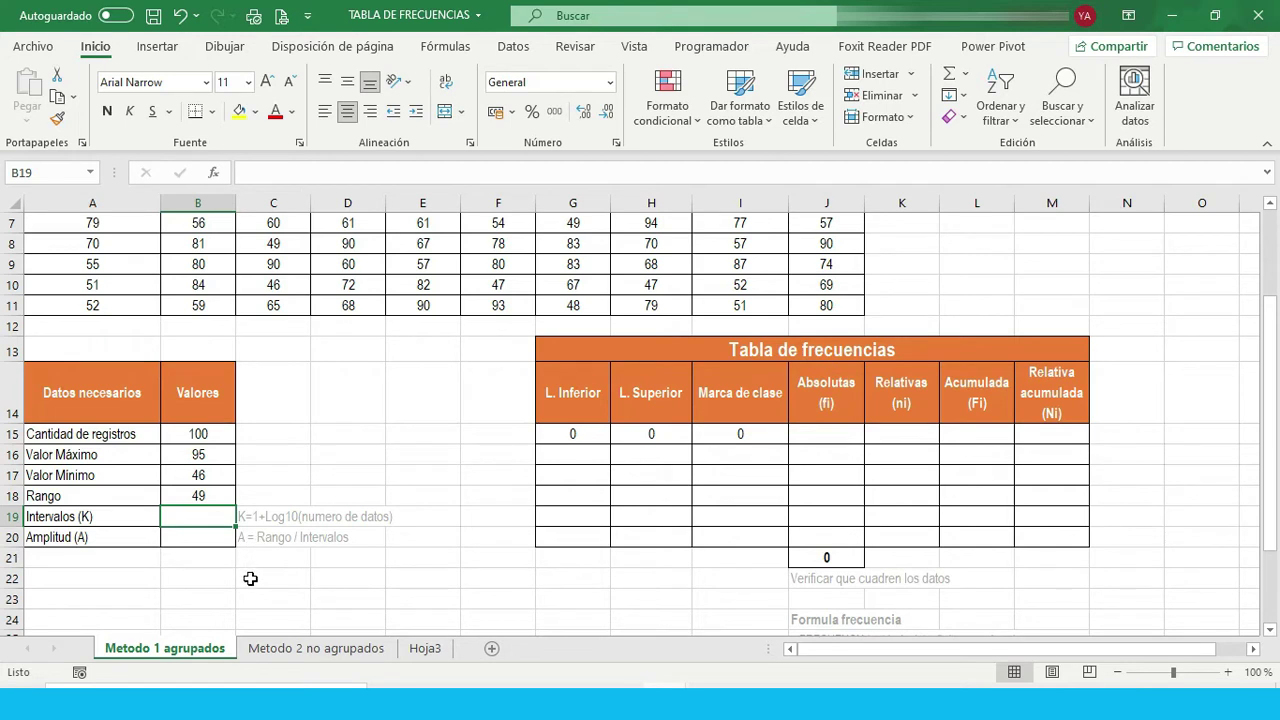
pyautogui.click(430, 649)
pyautogui.click(299, 174)
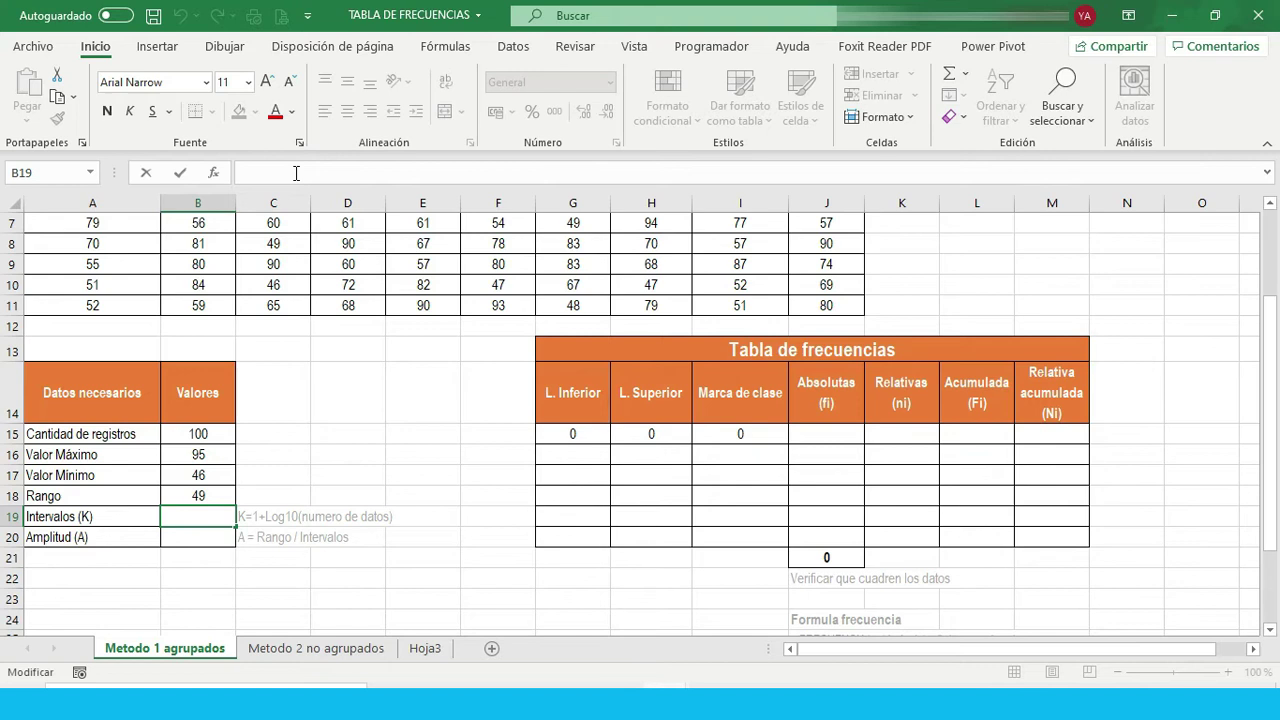
pyautogui.write('+')
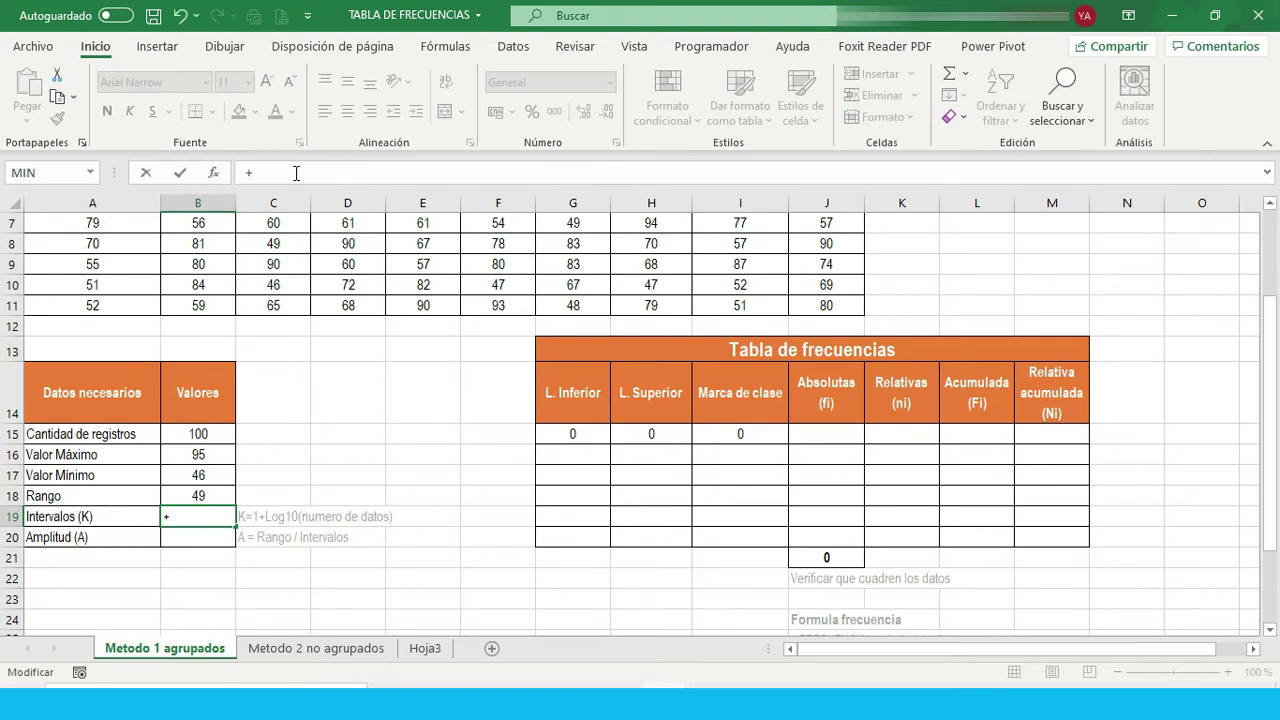
pyautogui.write('1+log')
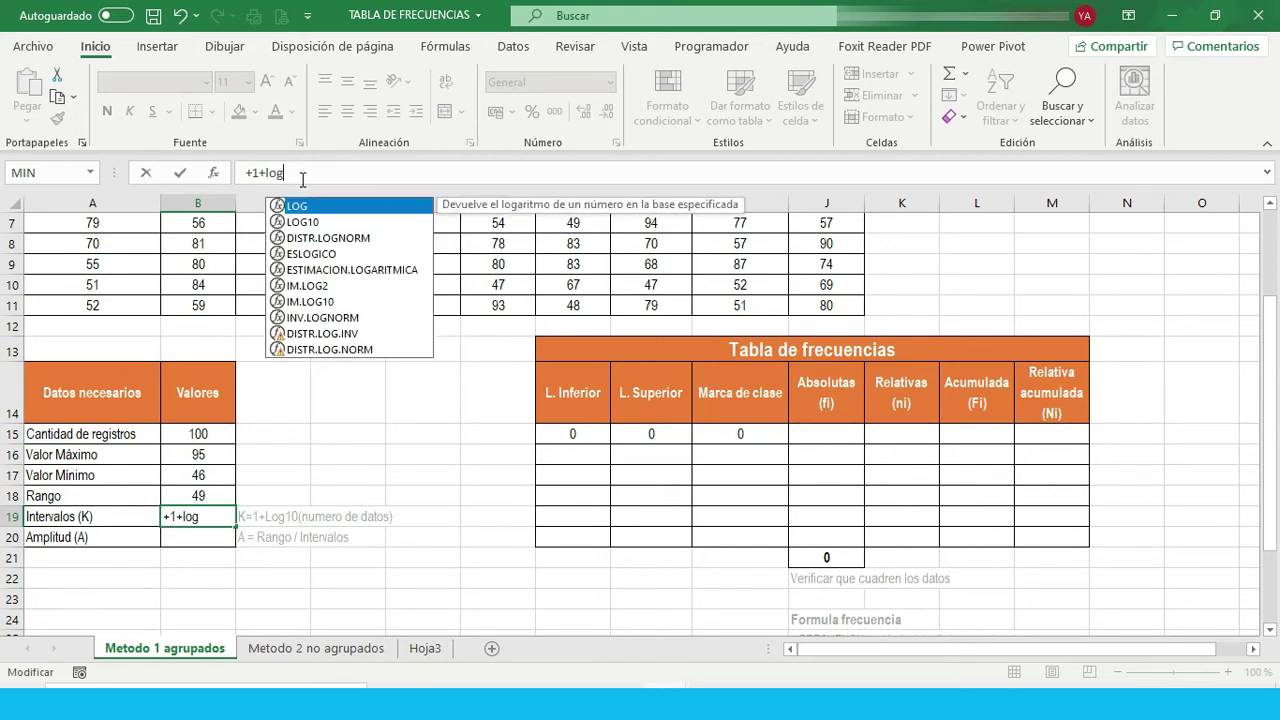
pyautogui.click(337, 226)
pyautogui.doubleClick(337, 226)
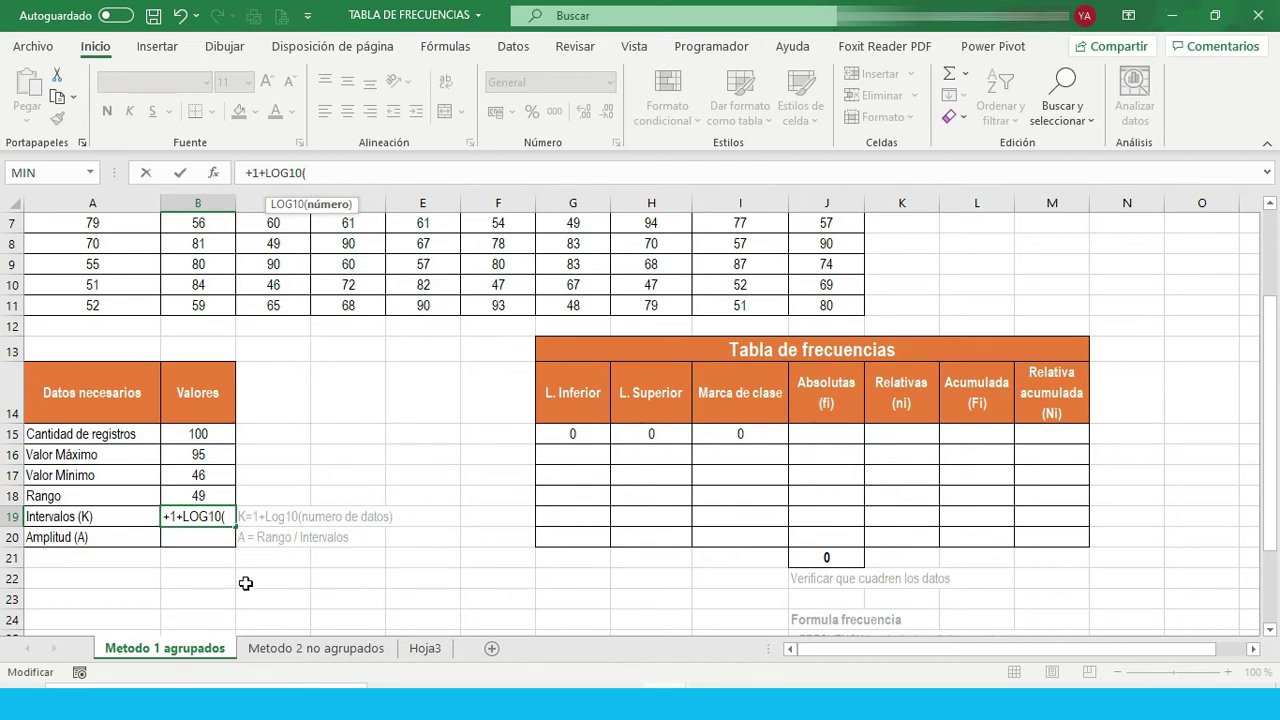
pyautogui.click(198, 431)
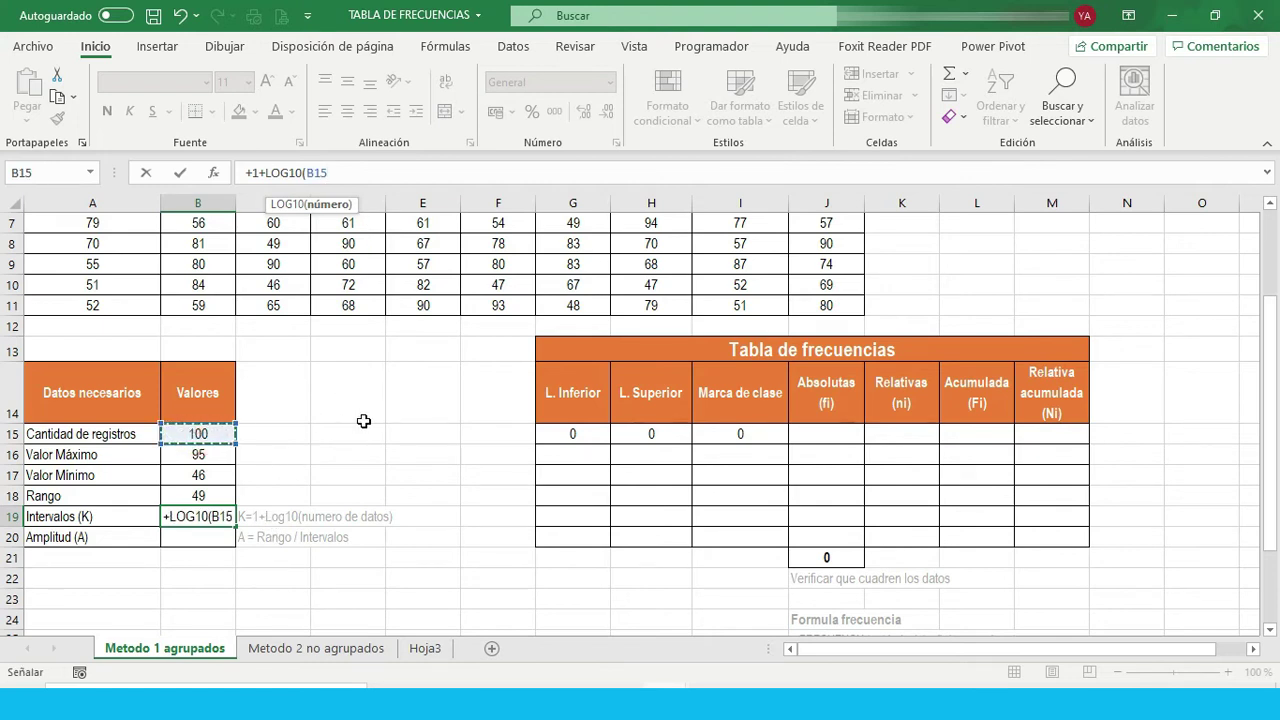
pyautogui.write(')')
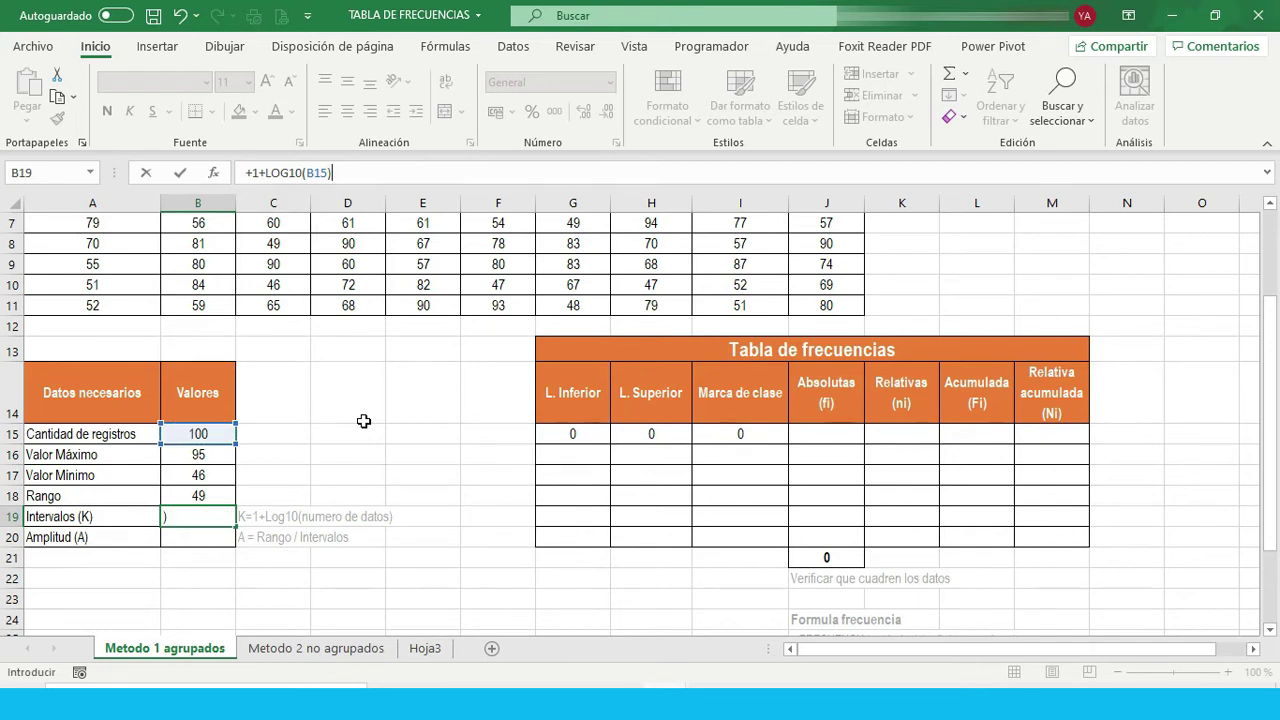
pyautogui.press('Return')
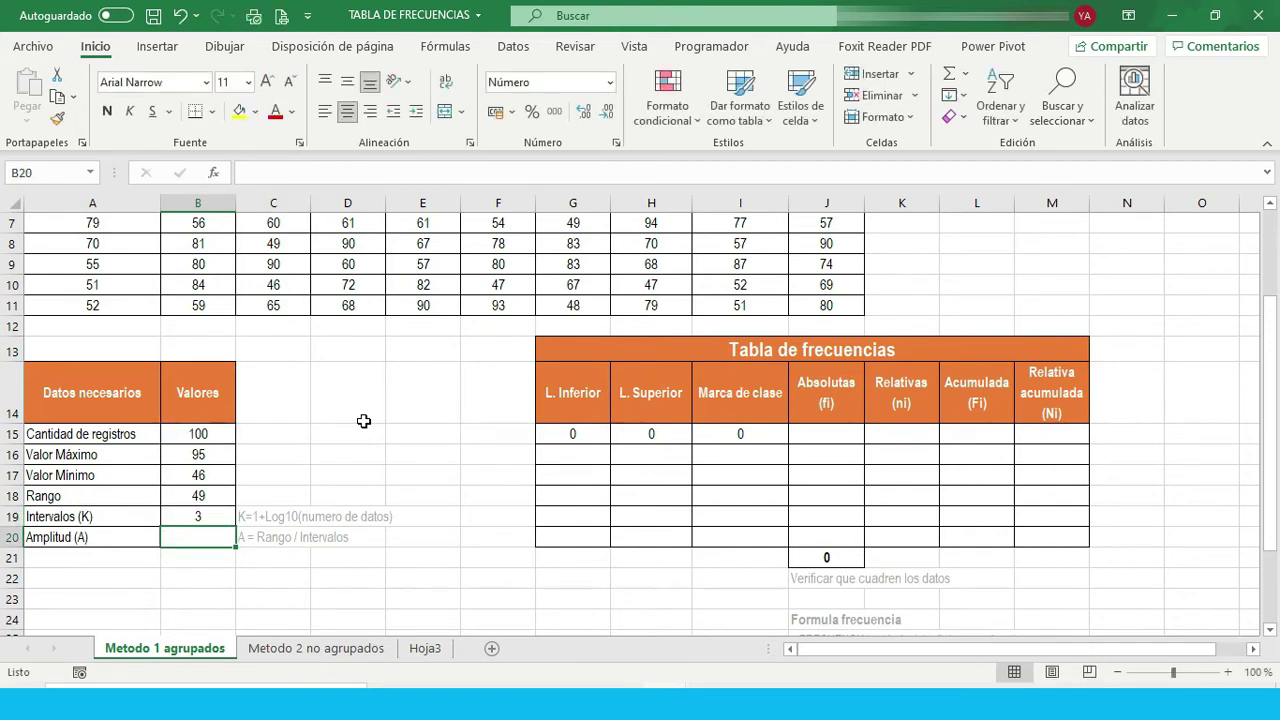
# Replace the Intervalos (K) formula in B19 with the fixed value 3.
pyautogui.click(215, 516)
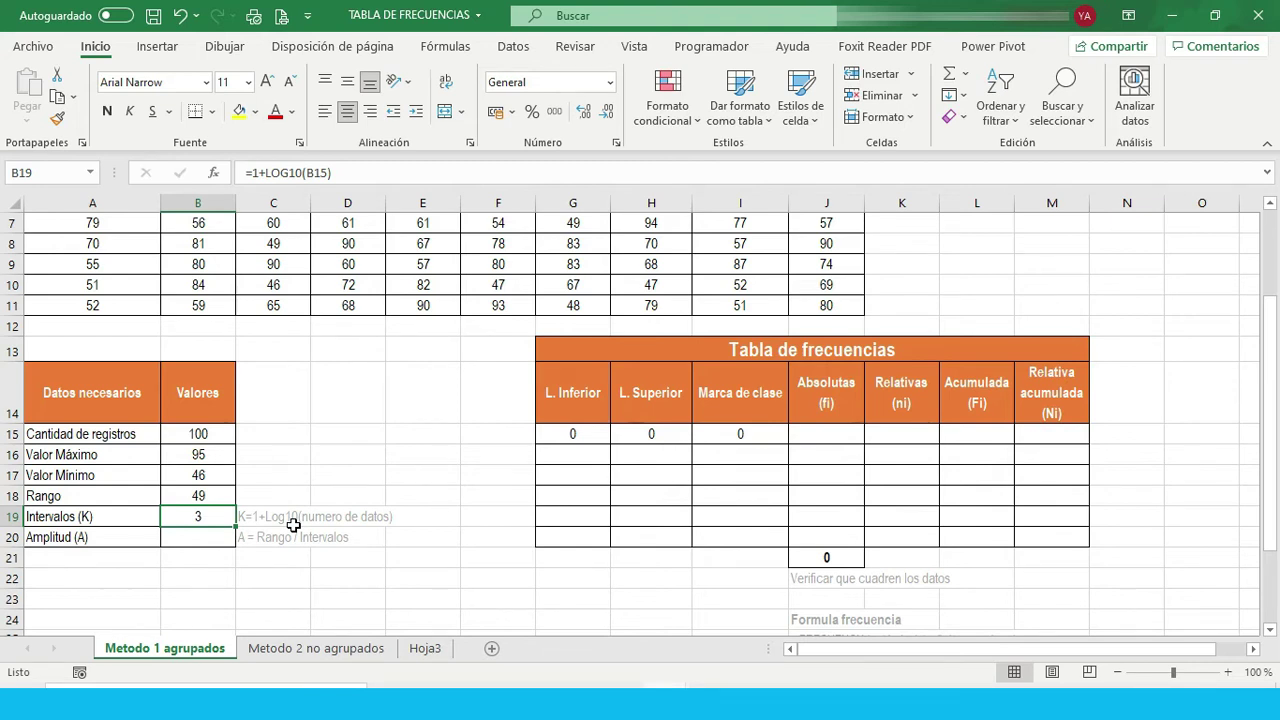
pyautogui.press('F2')
pyautogui.press('Return')
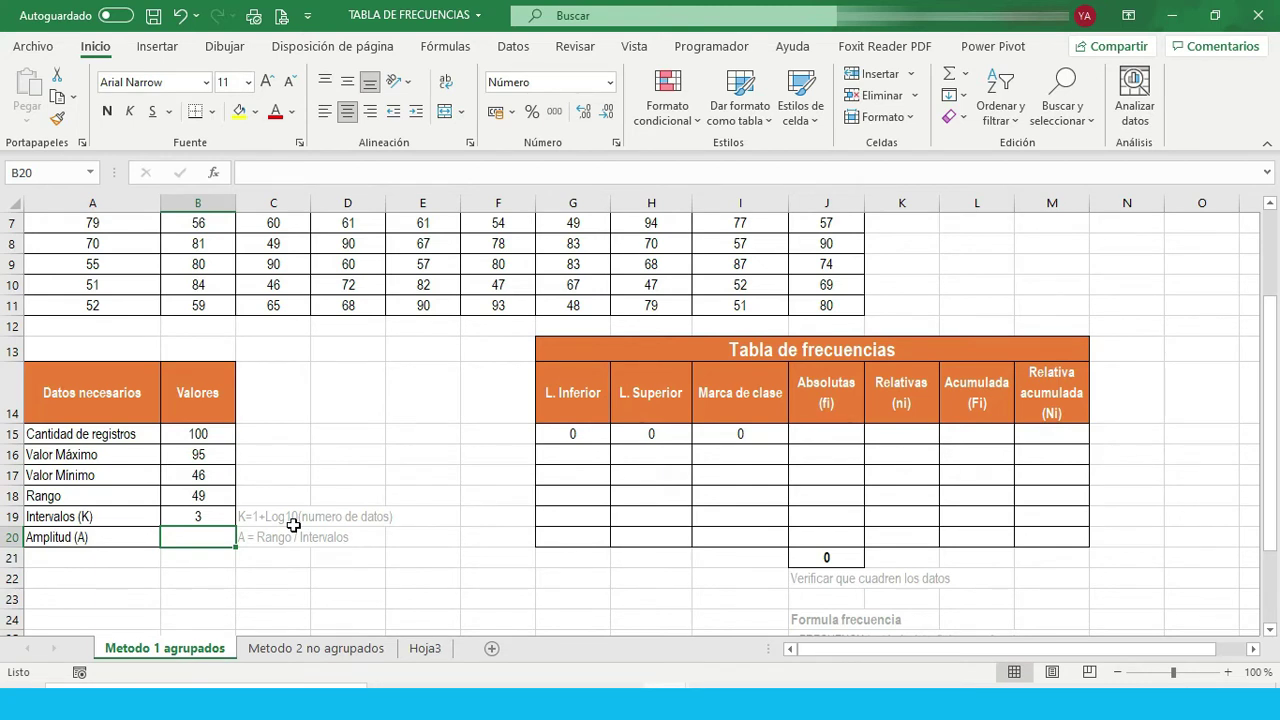
# Calculate Amplitud (A) in B20 by dividing the range in B18 by the intervals in B19.
pyautogui.write('+')
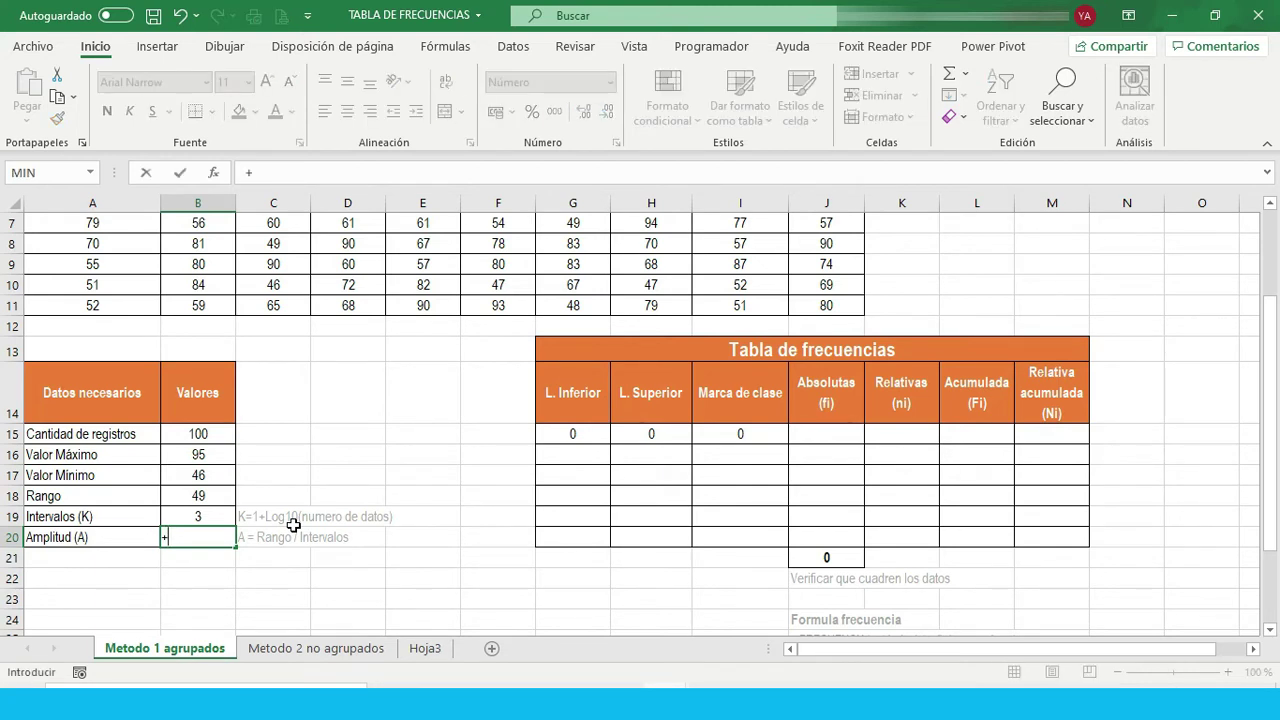
pyautogui.press('Up')
pyautogui.press('Up')
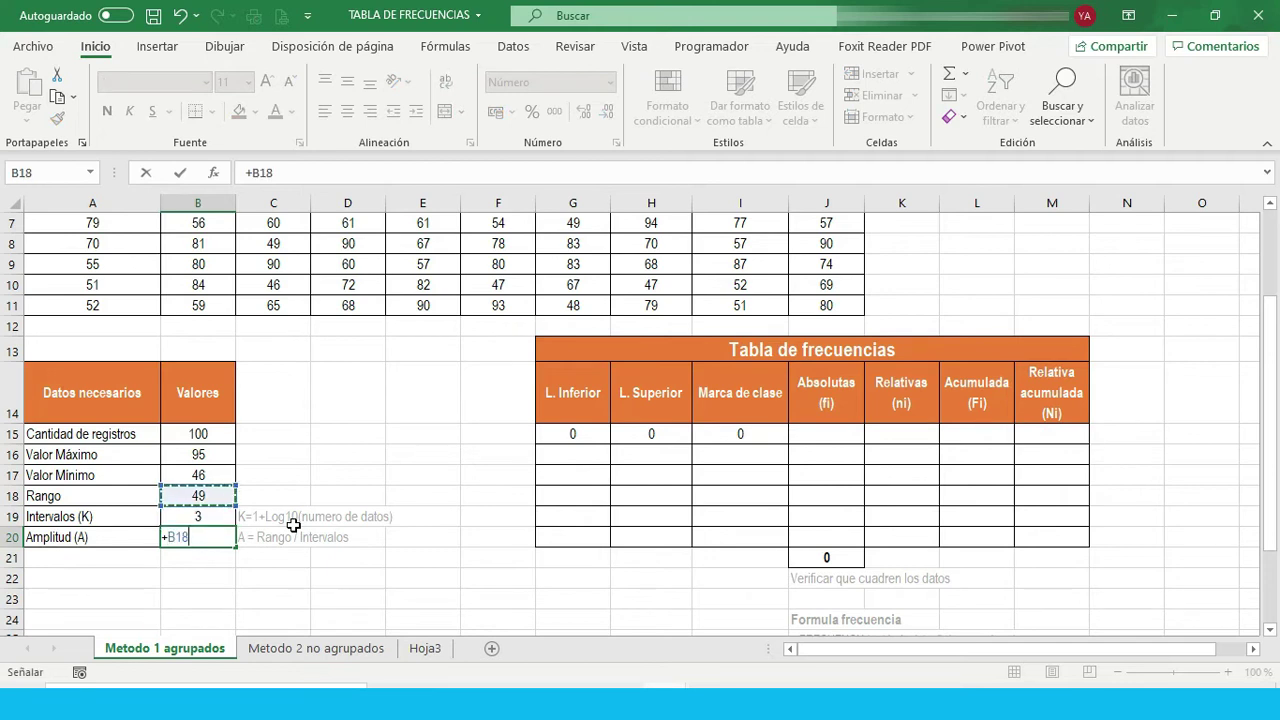
pyautogui.write('/')
pyautogui.press('Up')
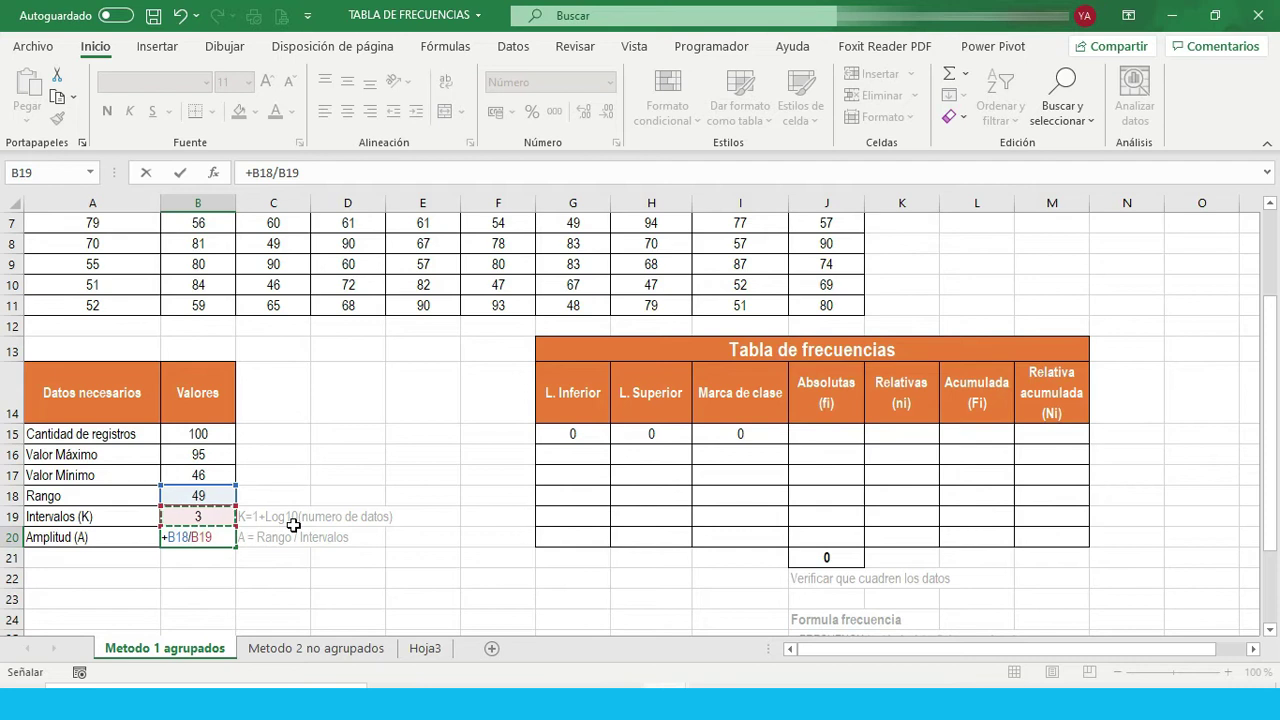
pyautogui.press('Return')
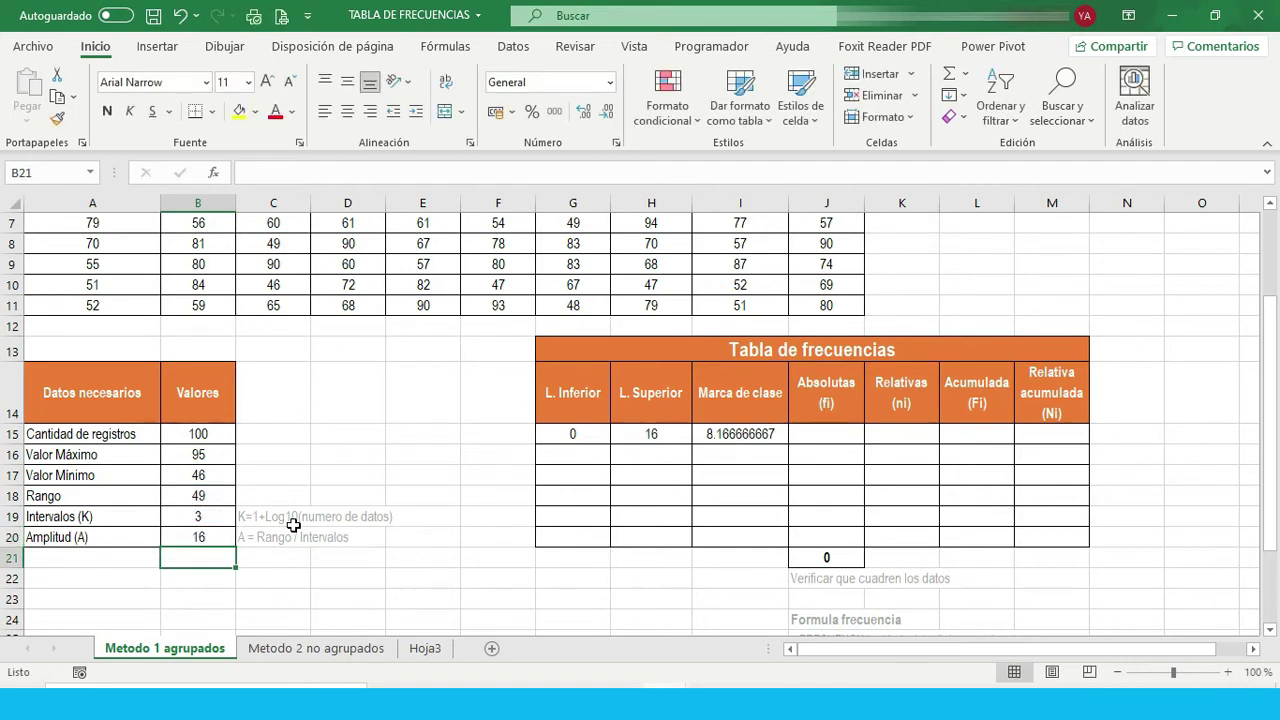
# Replace the Amplitud (A) formula in B20 with the fixed whole number 16.
pyautogui.press('Up')
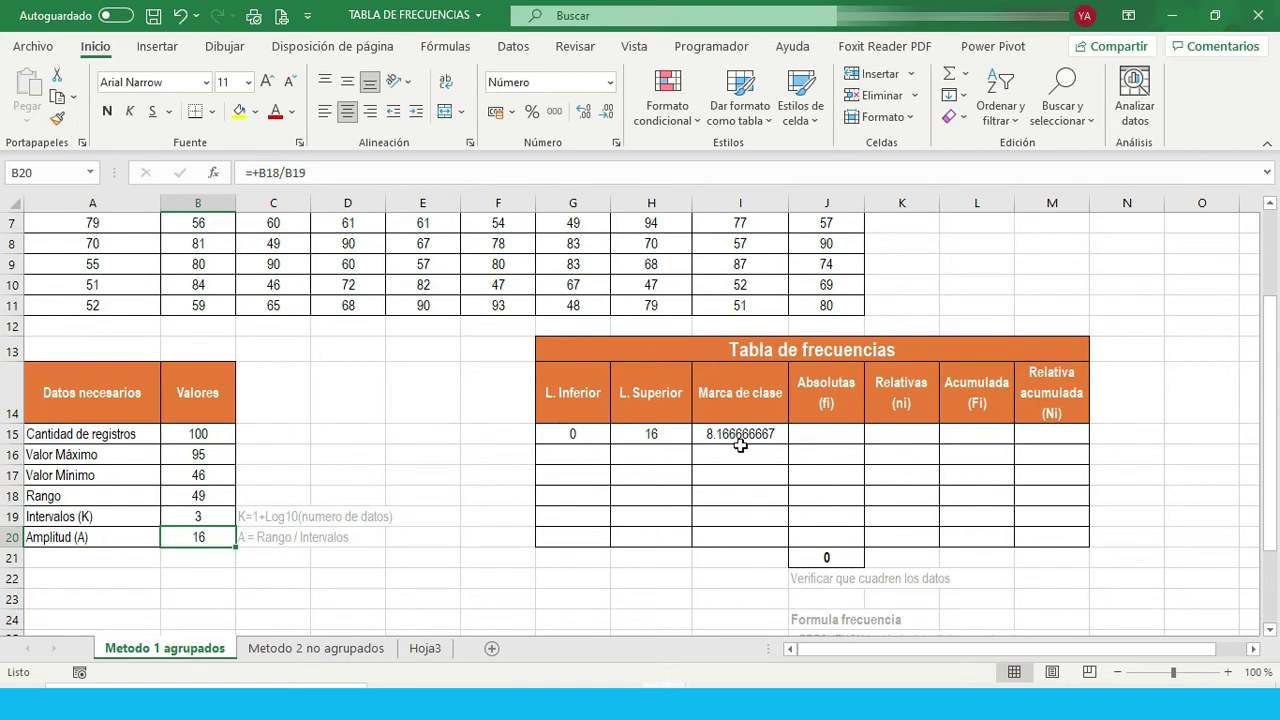
pyautogui.click(734, 434)
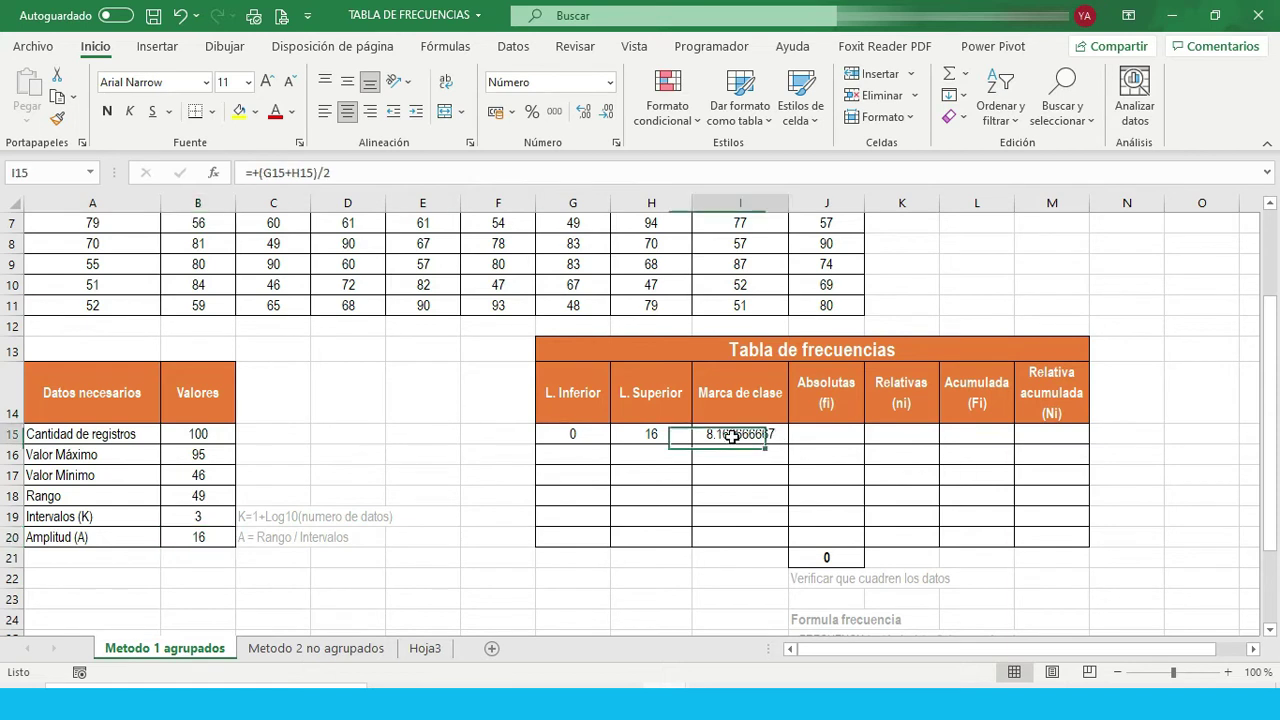
pyautogui.click(210, 539)
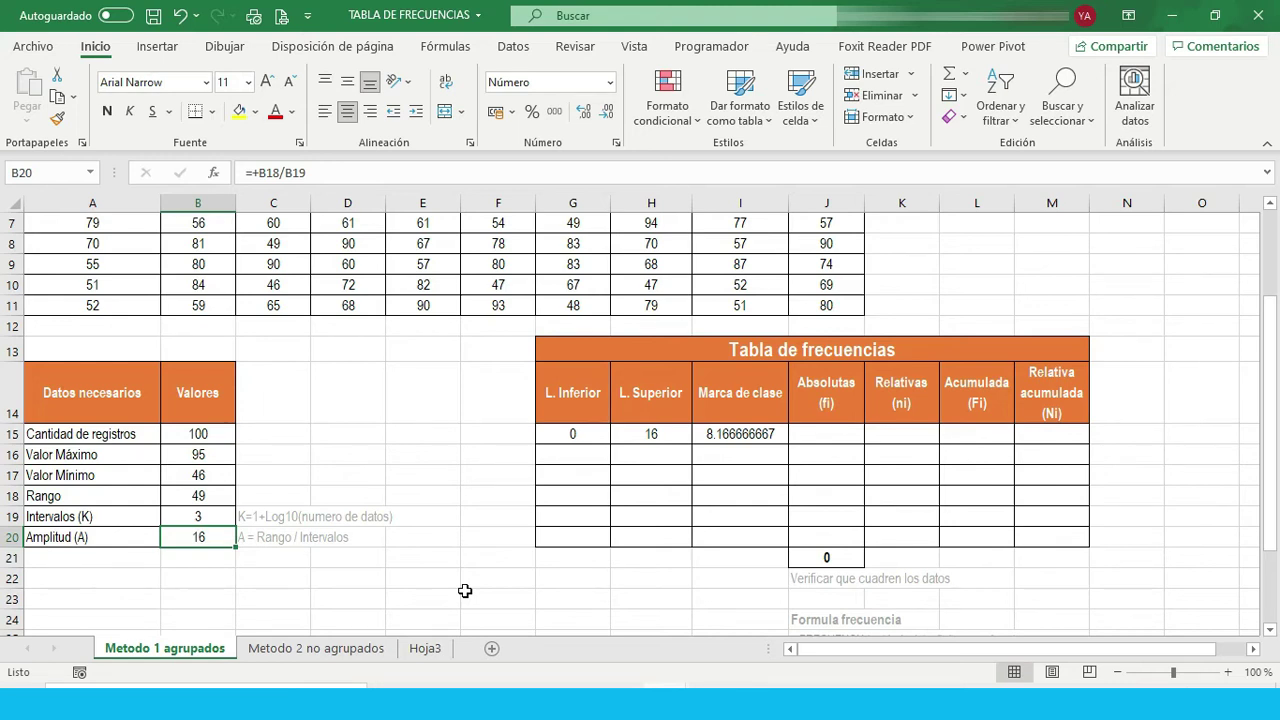
pyautogui.write('16')
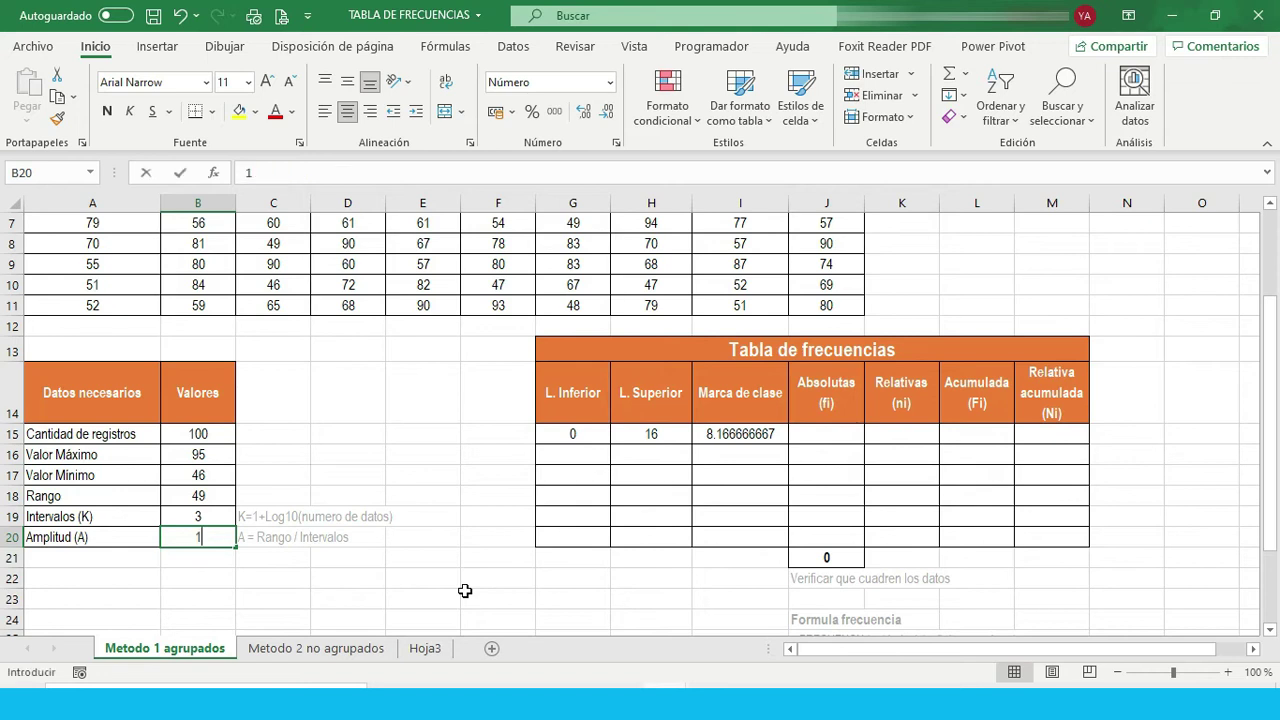
pyautogui.press('Return')
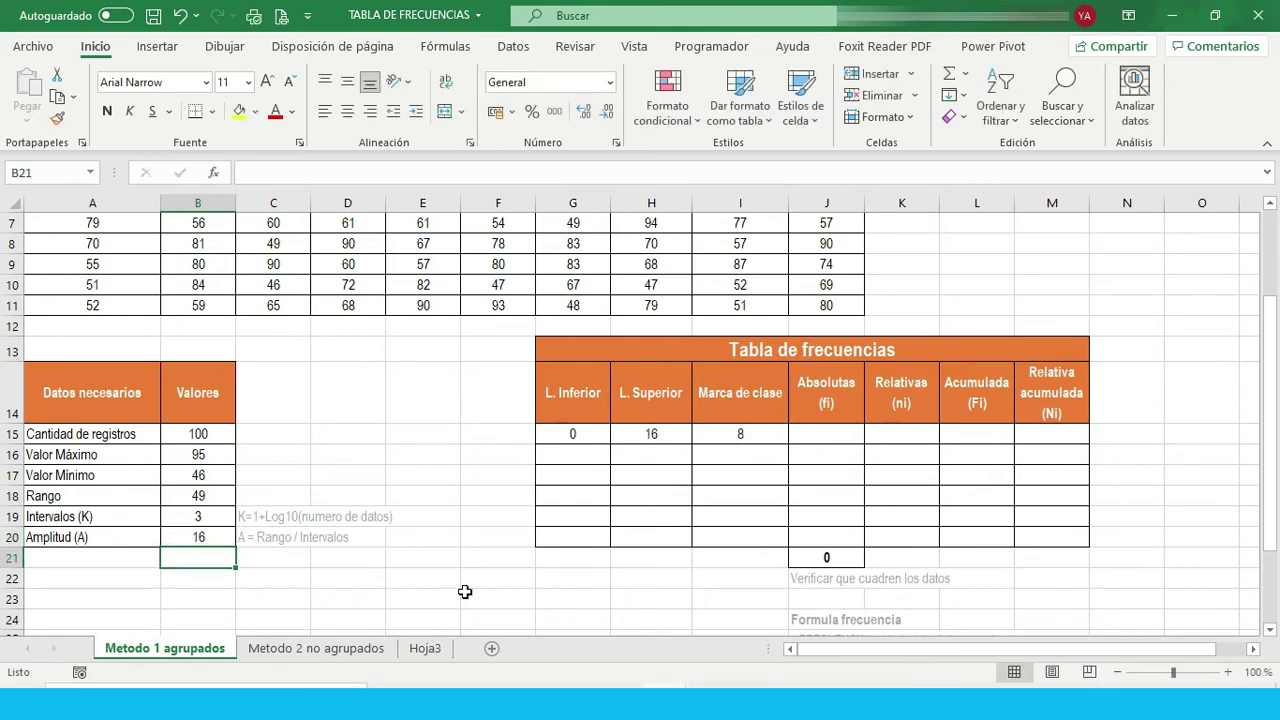
pyautogui.click(720, 433)
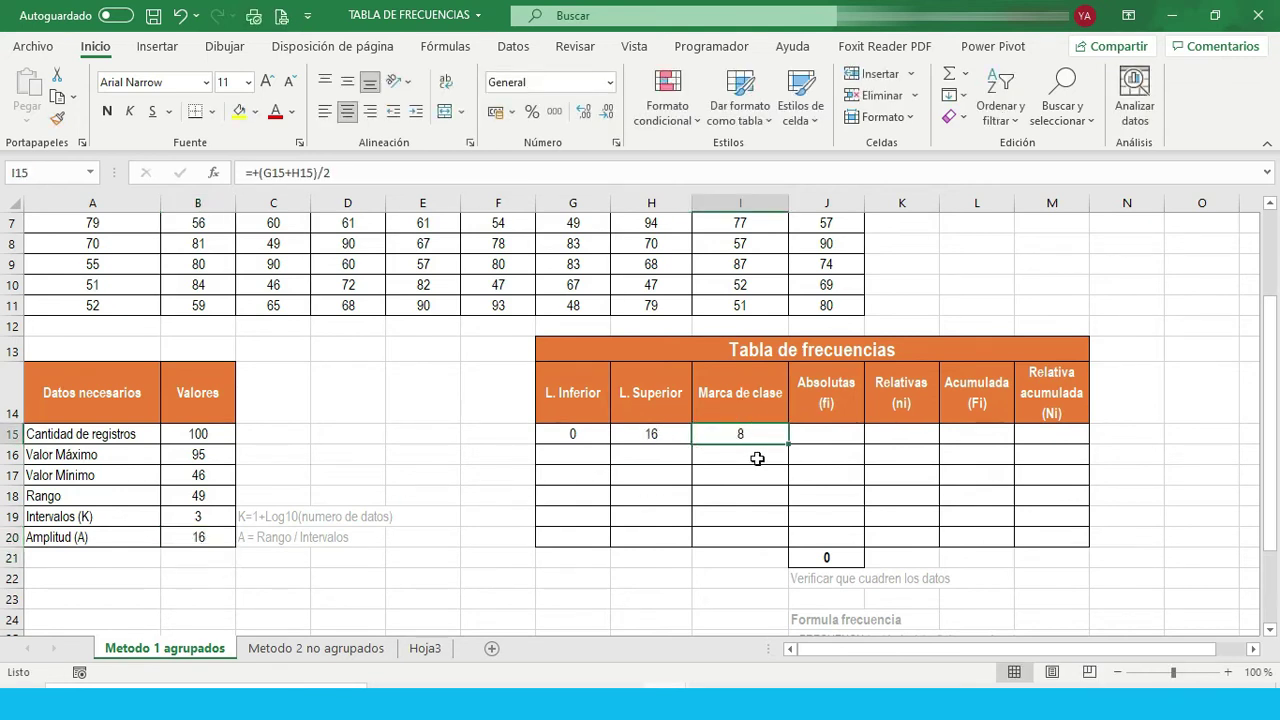
pyautogui.click(205, 516)
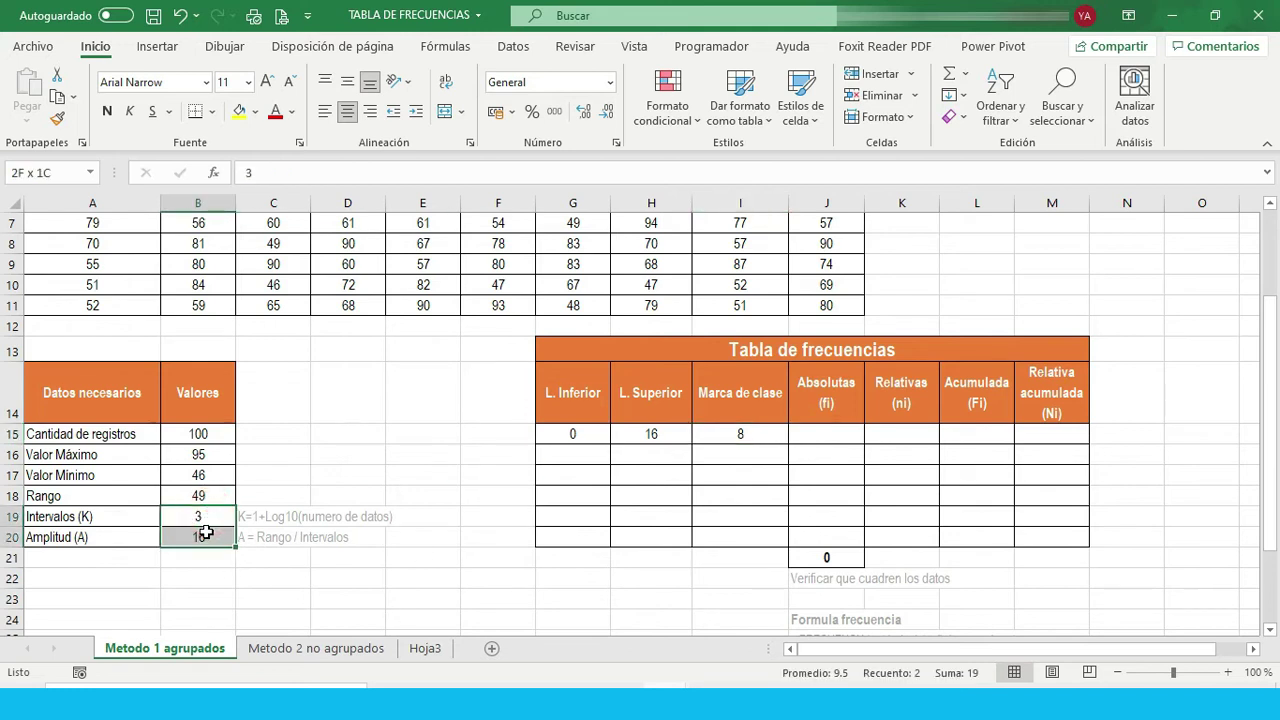
pyautogui.click(277, 580)
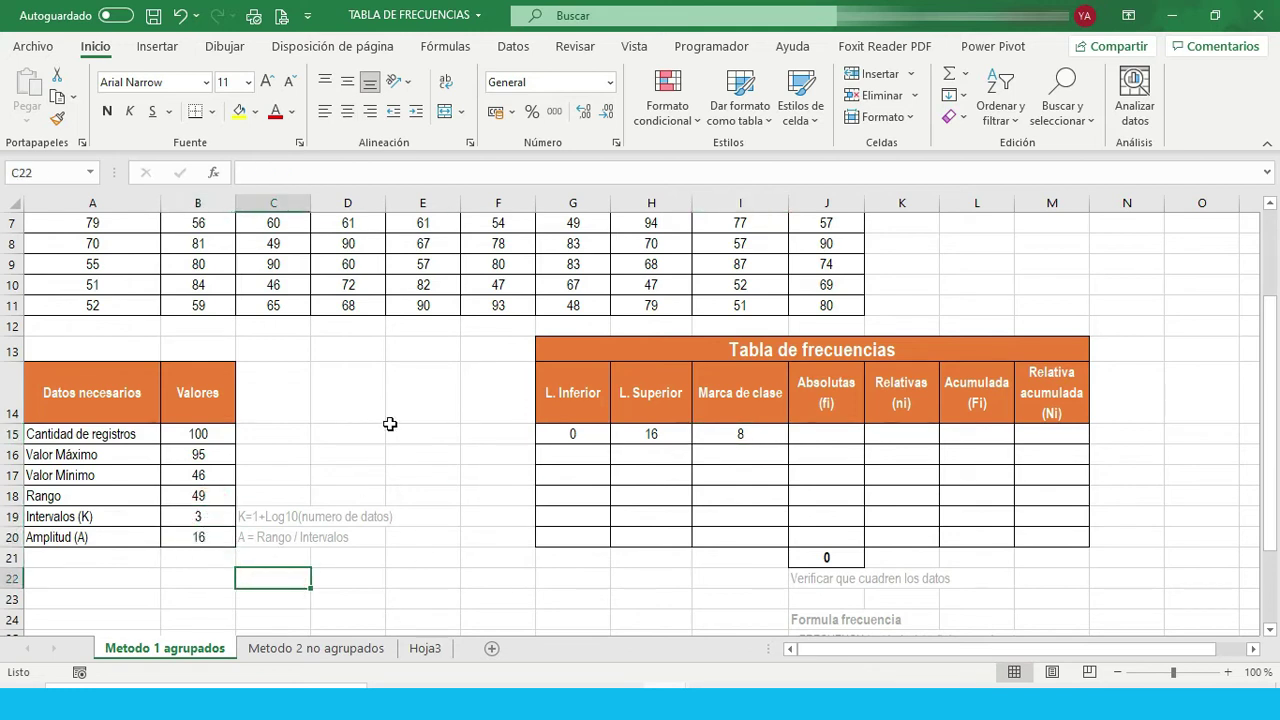
# Clear G15:I15 in the frequency table and enter 0 as the first L. Inferior in G15.
pyautogui.hotkey('ctrl', 'z')
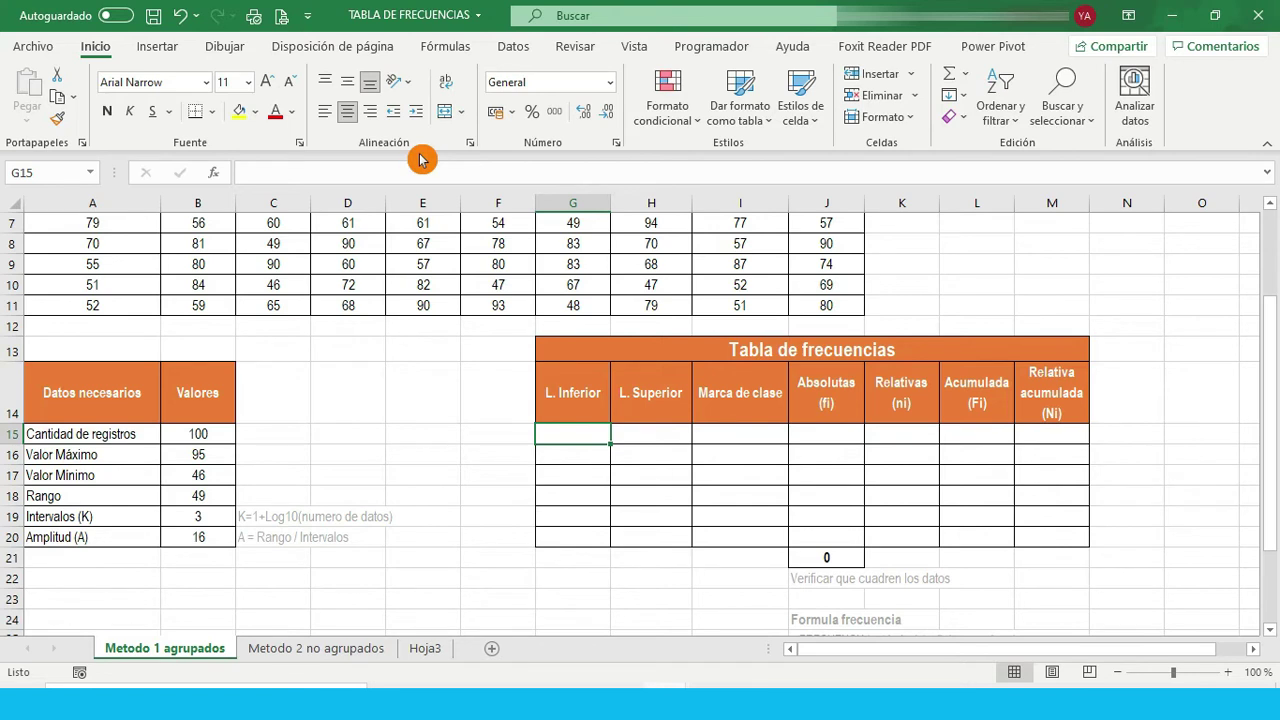
pyautogui.write('0')
pyautogui.press('Tab')
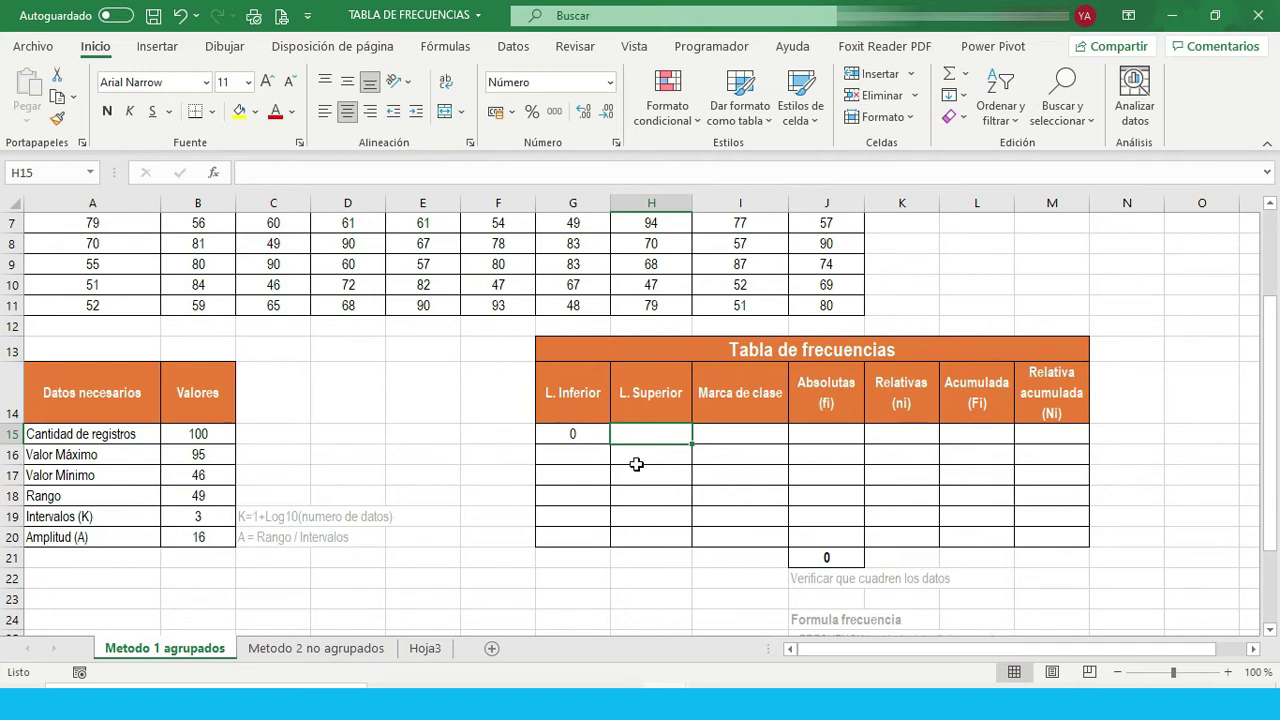
# Calculate the first L. Superior in H15 by adding the amplitude in B20, as an absolute reference, to the lower limit in G15.
pyautogui.moveTo(596, 436); pyautogui.dragTo(1069, 436)
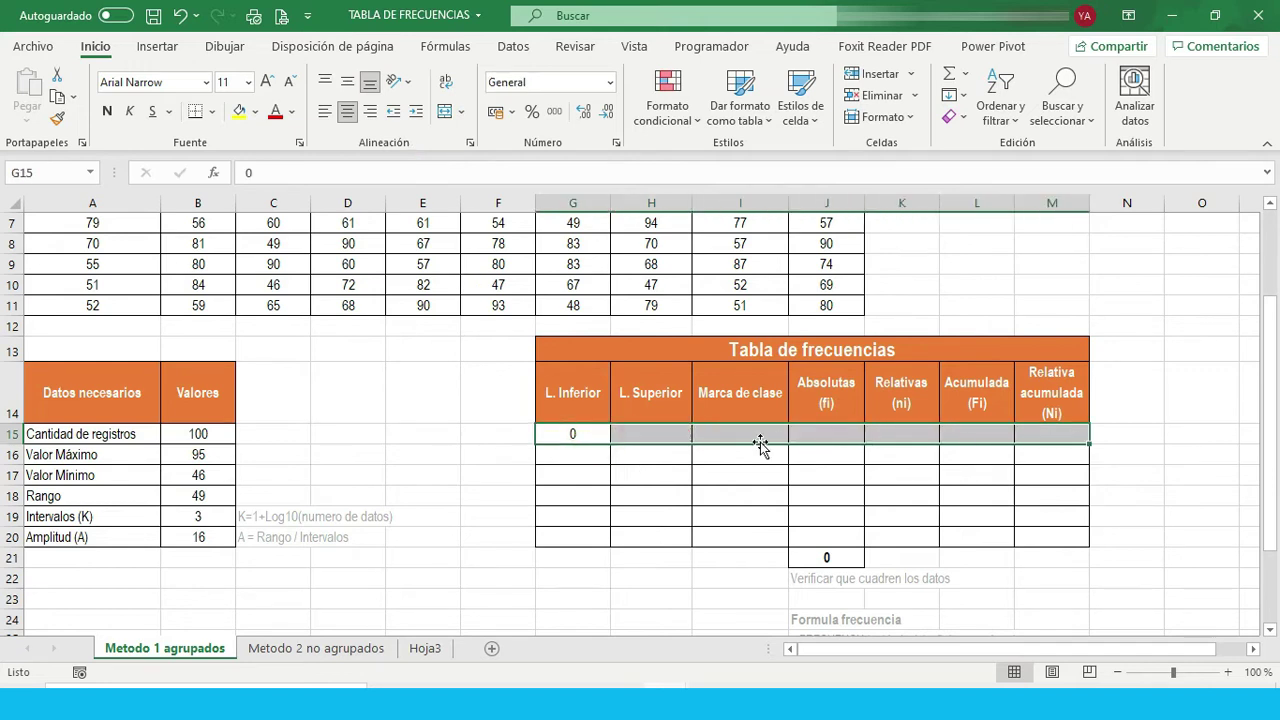
pyautogui.click(636, 452)
pyautogui.click(634, 435)
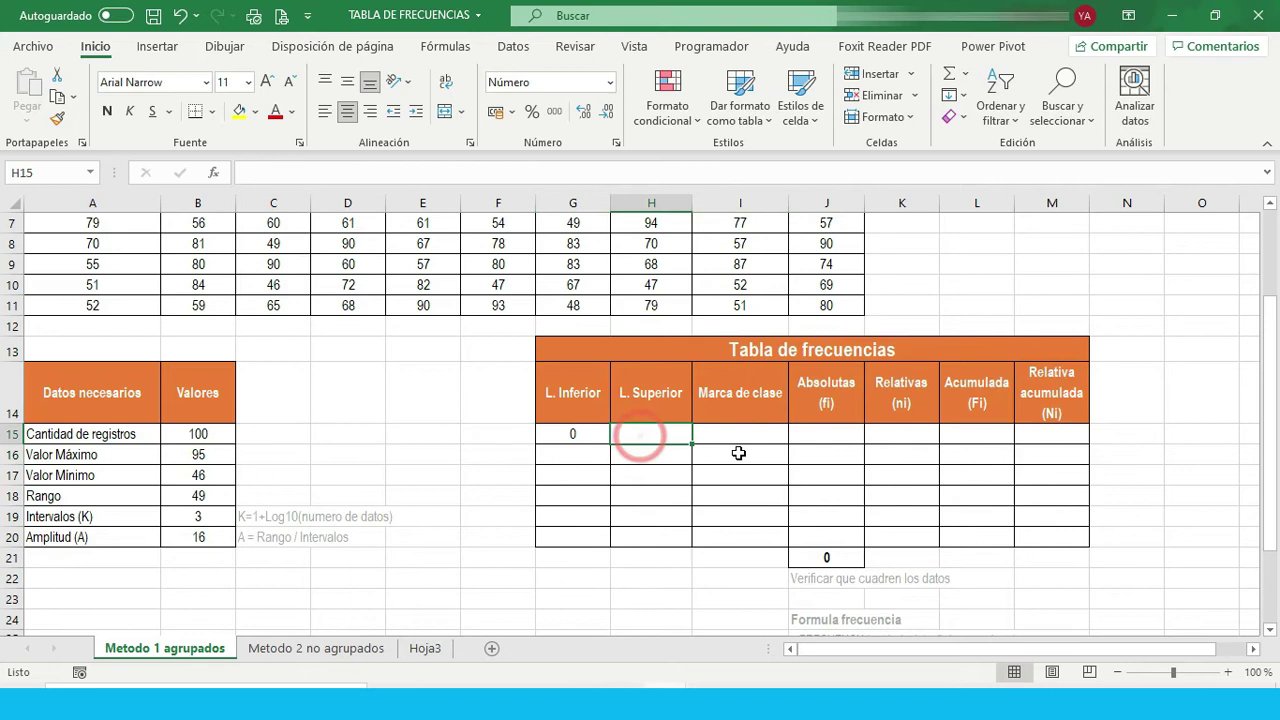
pyautogui.write('+')
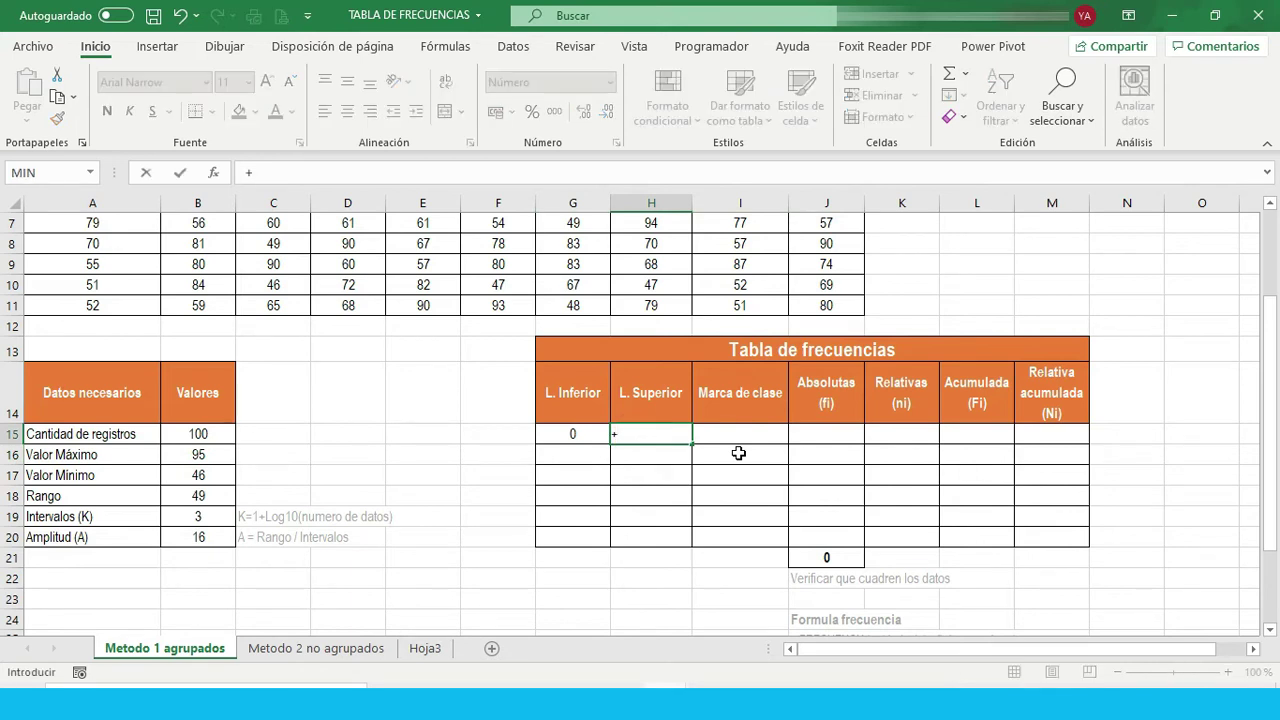
pyautogui.press('Left')
pyautogui.write('+')
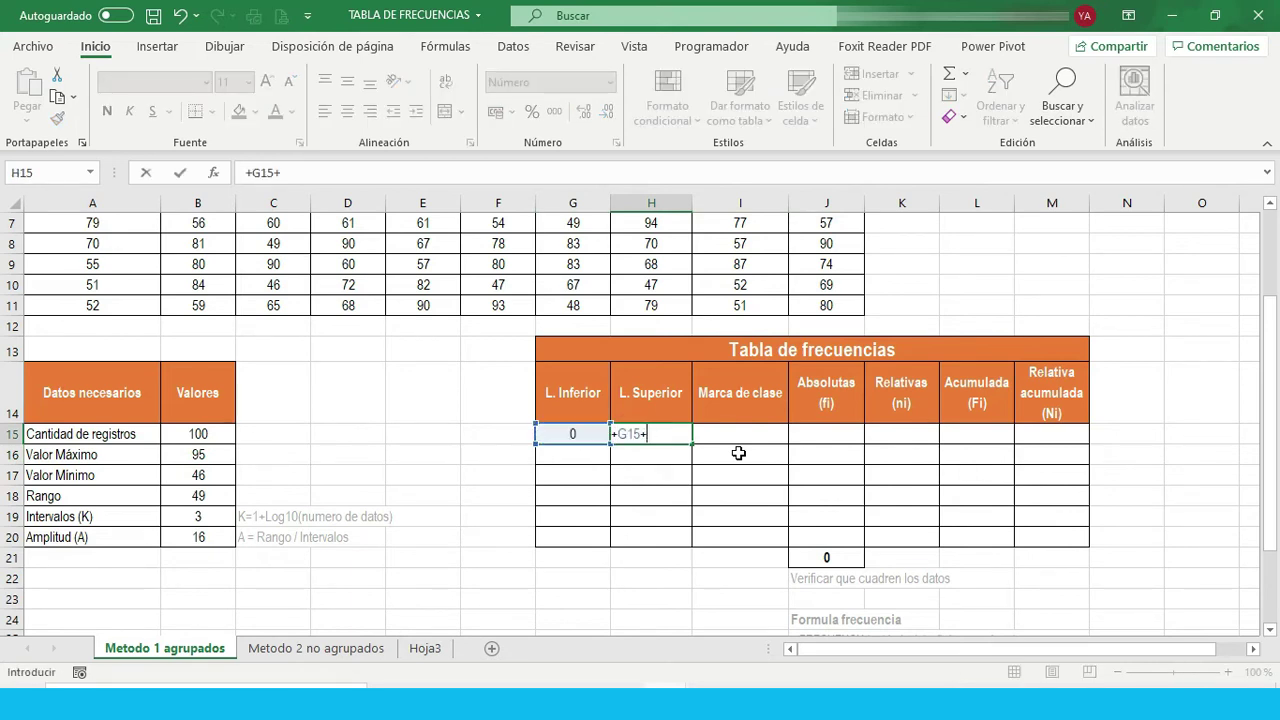
pyautogui.click(204, 537)
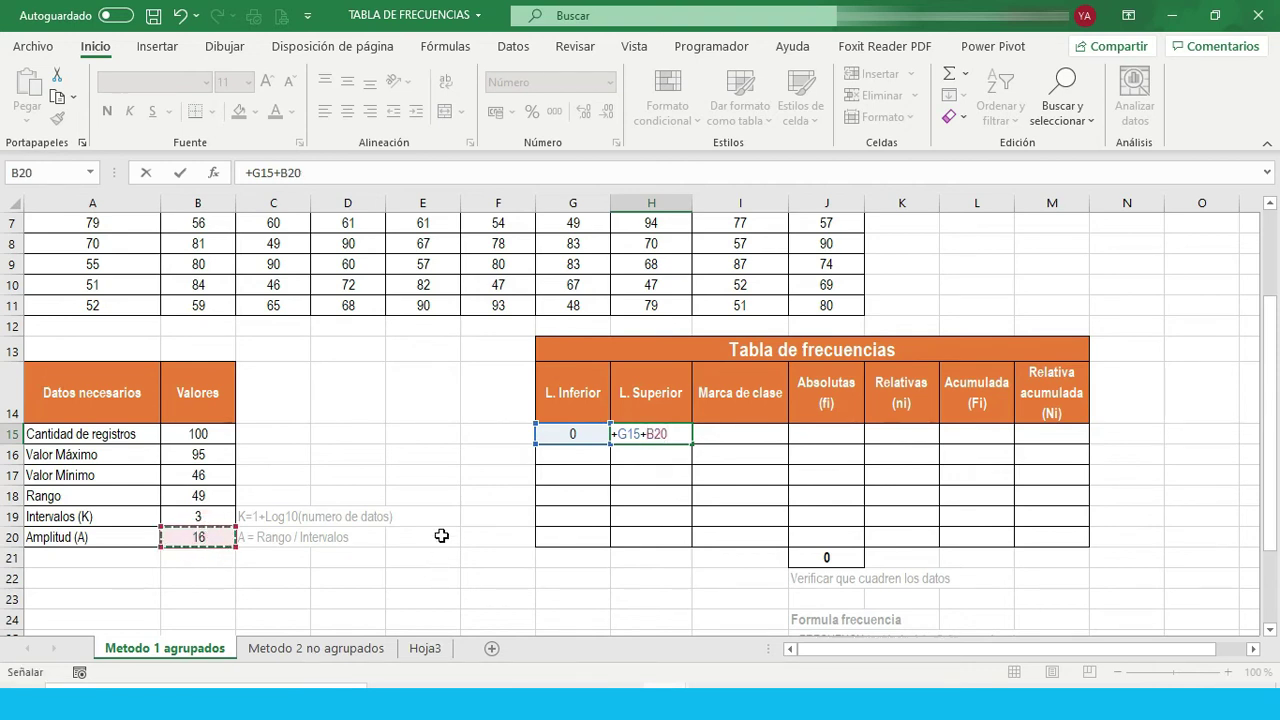
pyautogui.doubleClick(306, 172)
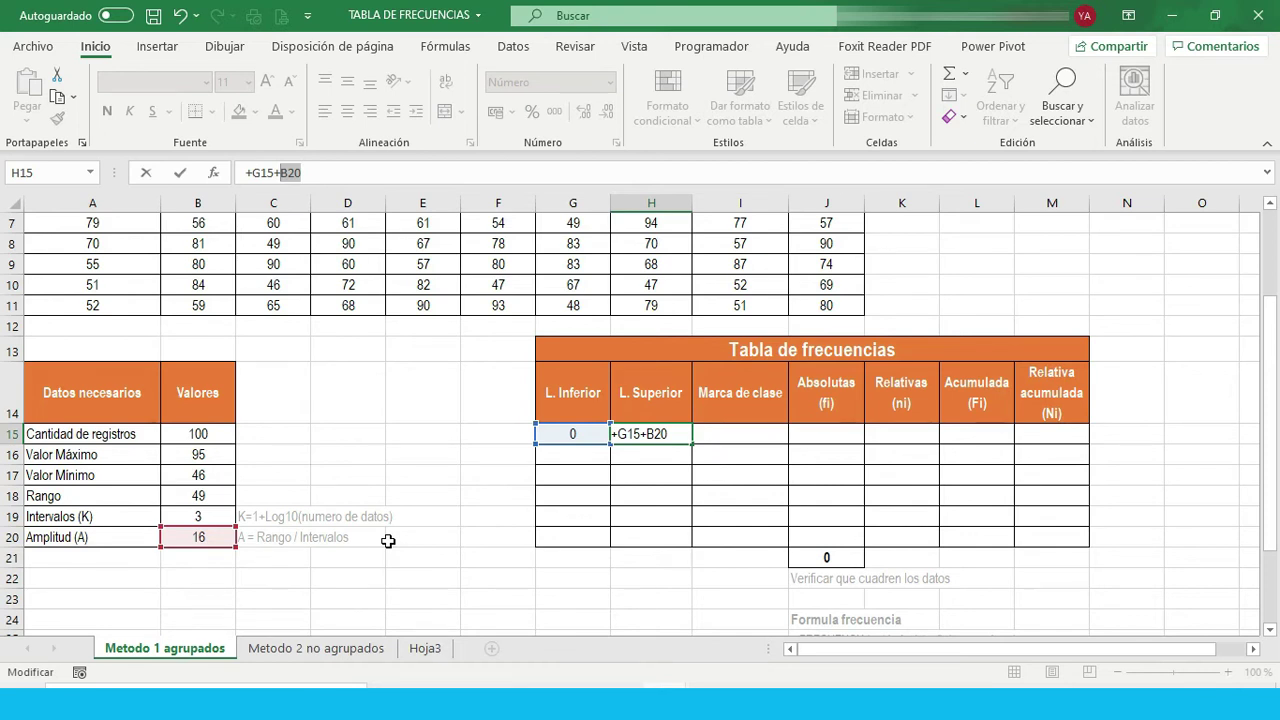
pyautogui.press('F4')
pyautogui.press('Return')
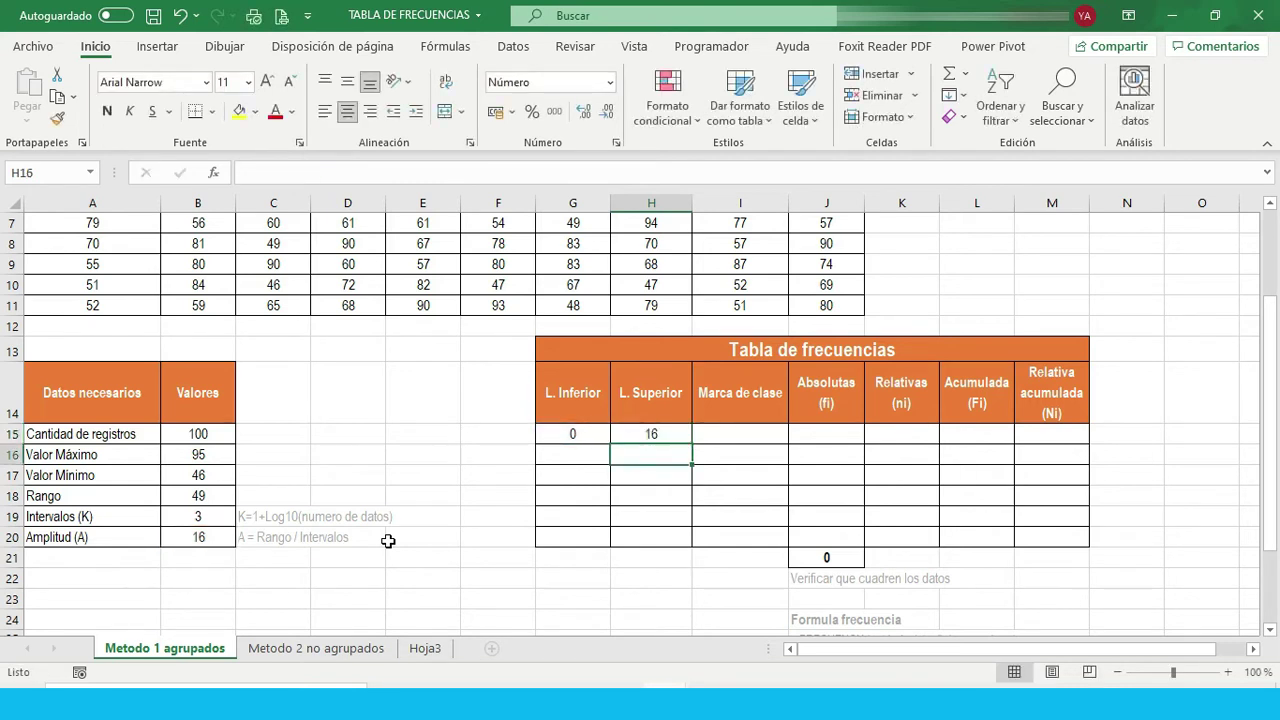
# Calculate the second L. Inferior in G16 as the previous upper limit in H15 plus 1.
pyautogui.click(587, 457)
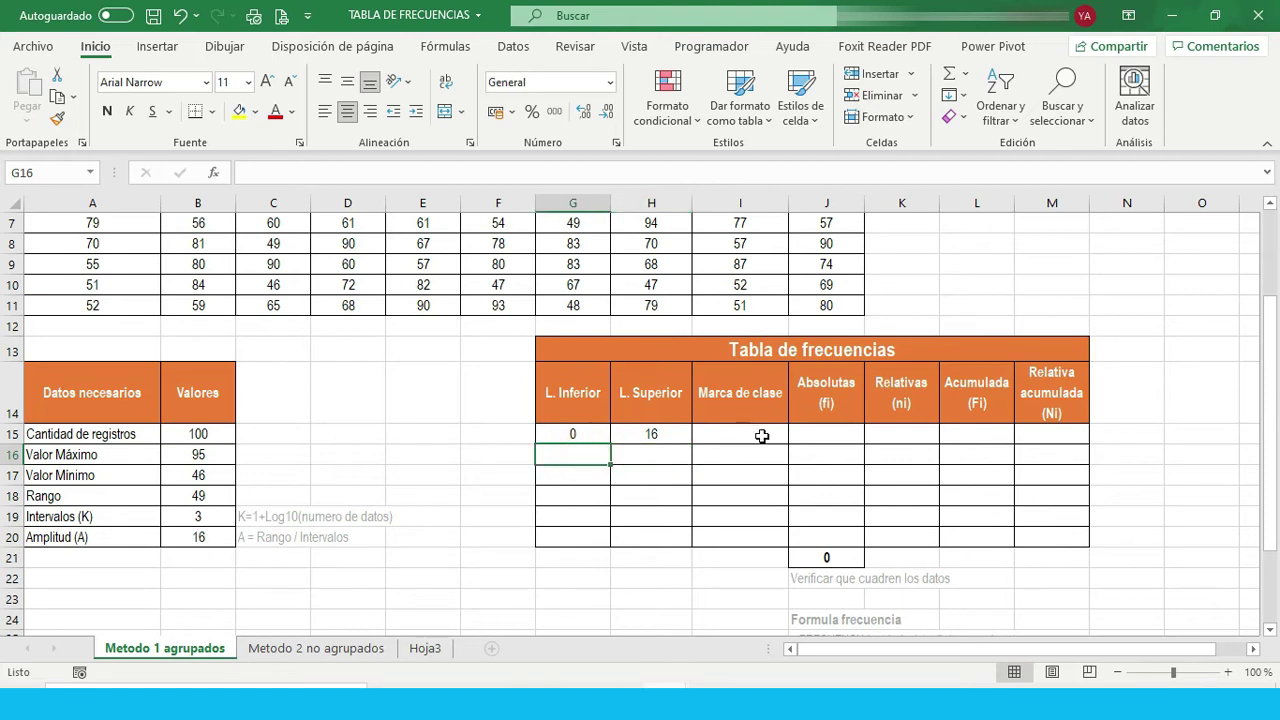
pyautogui.write('+')
pyautogui.press('Up')
pyautogui.press('Right')
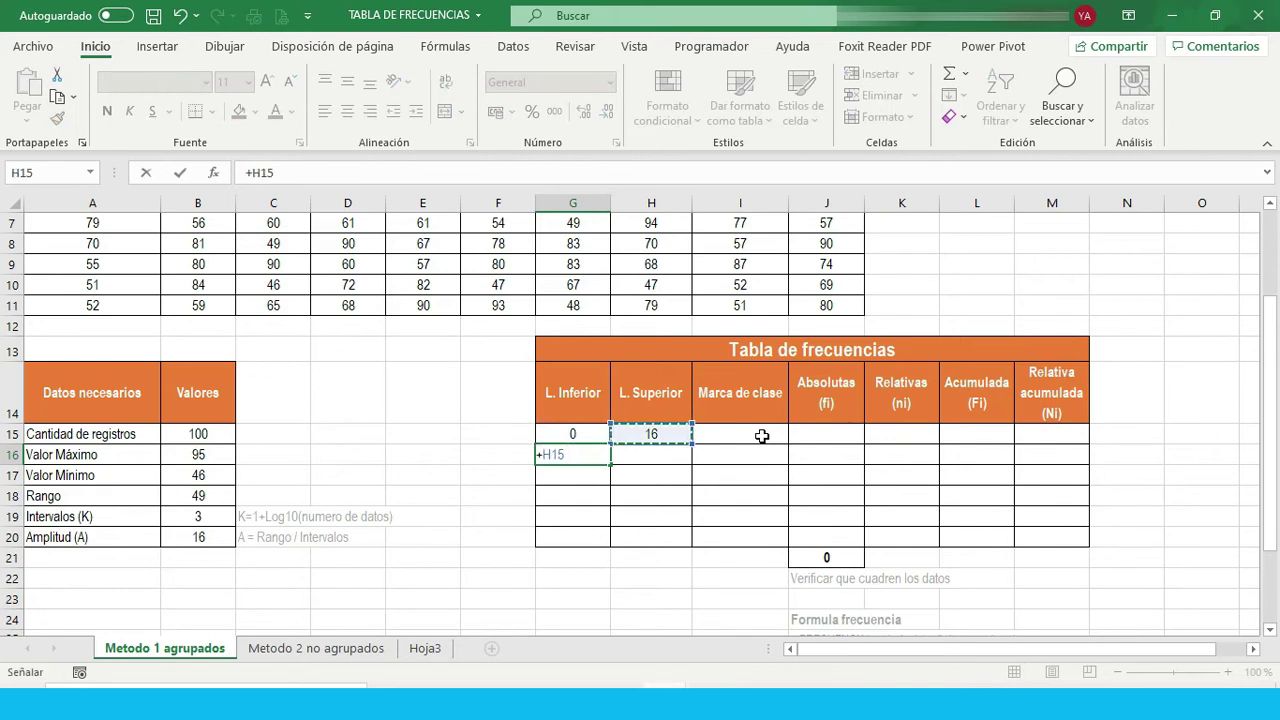
pyautogui.write('+1')
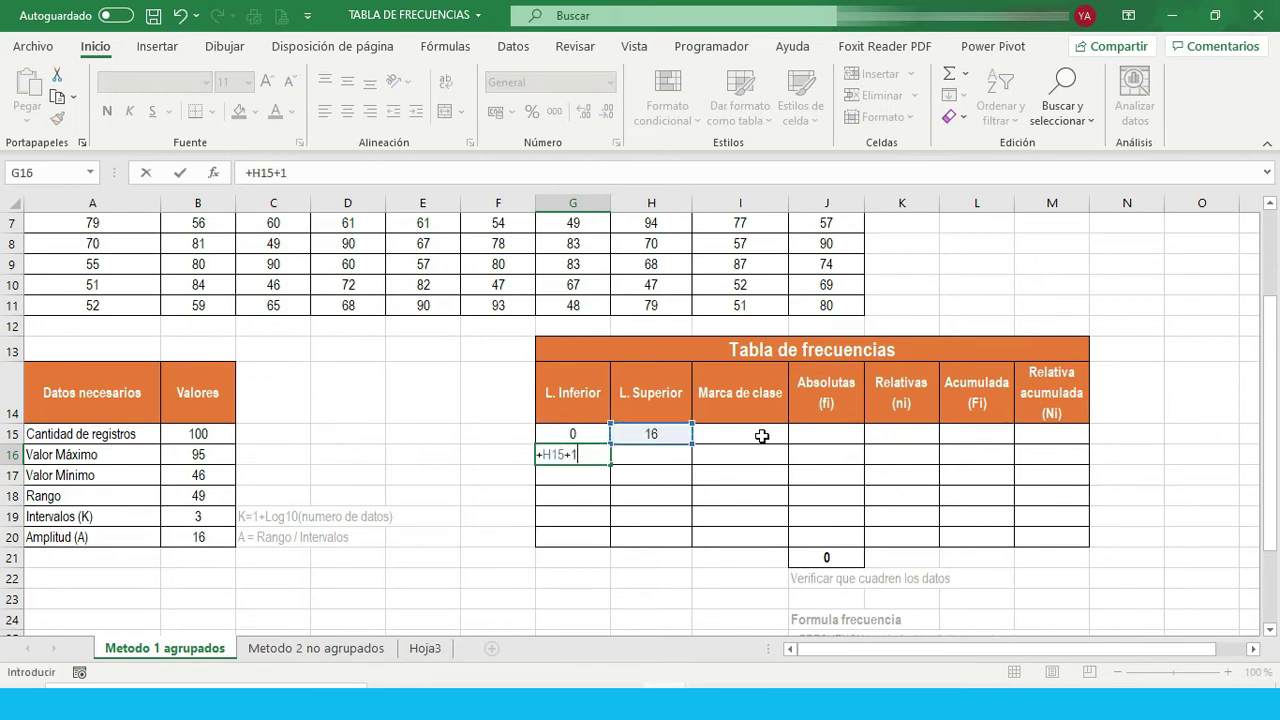
pyautogui.press('Return')
pyautogui.press('Up')
pyautogui.press('Right')
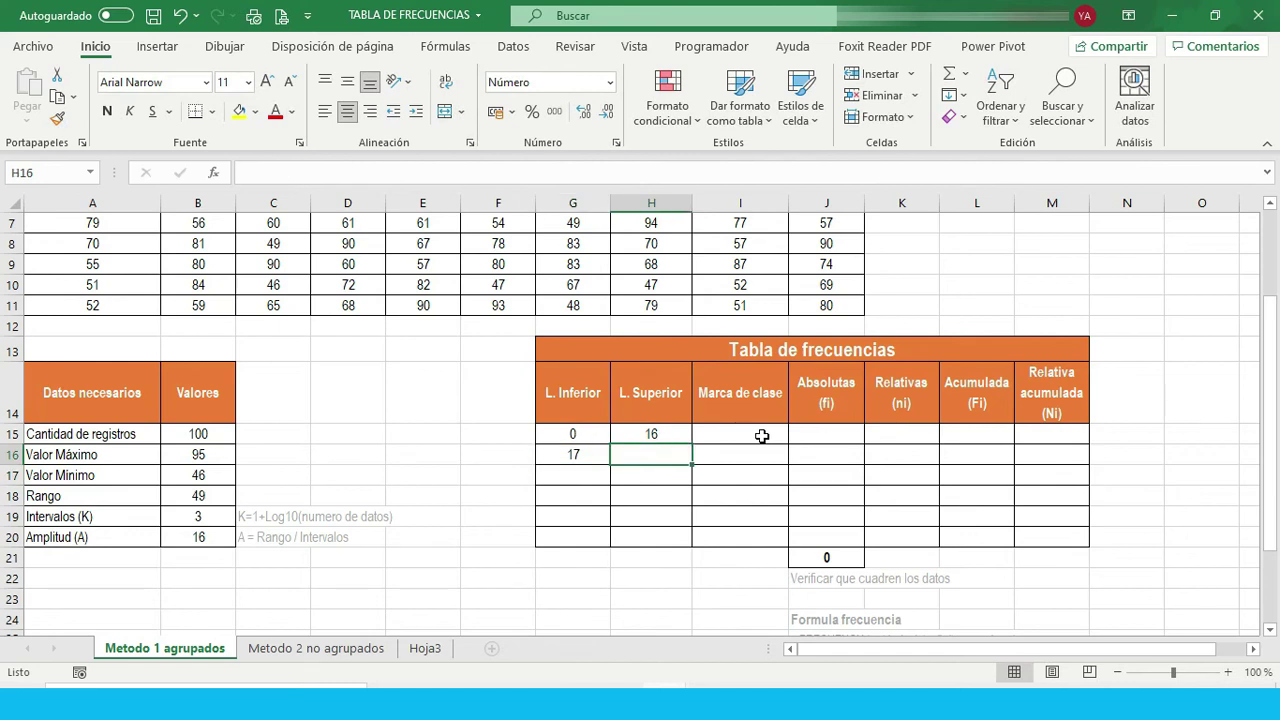
# Fill the L. Inferior formula from G16 down to G20 and the L. Superior formula from H15 down to H20.
pyautogui.press('Left')
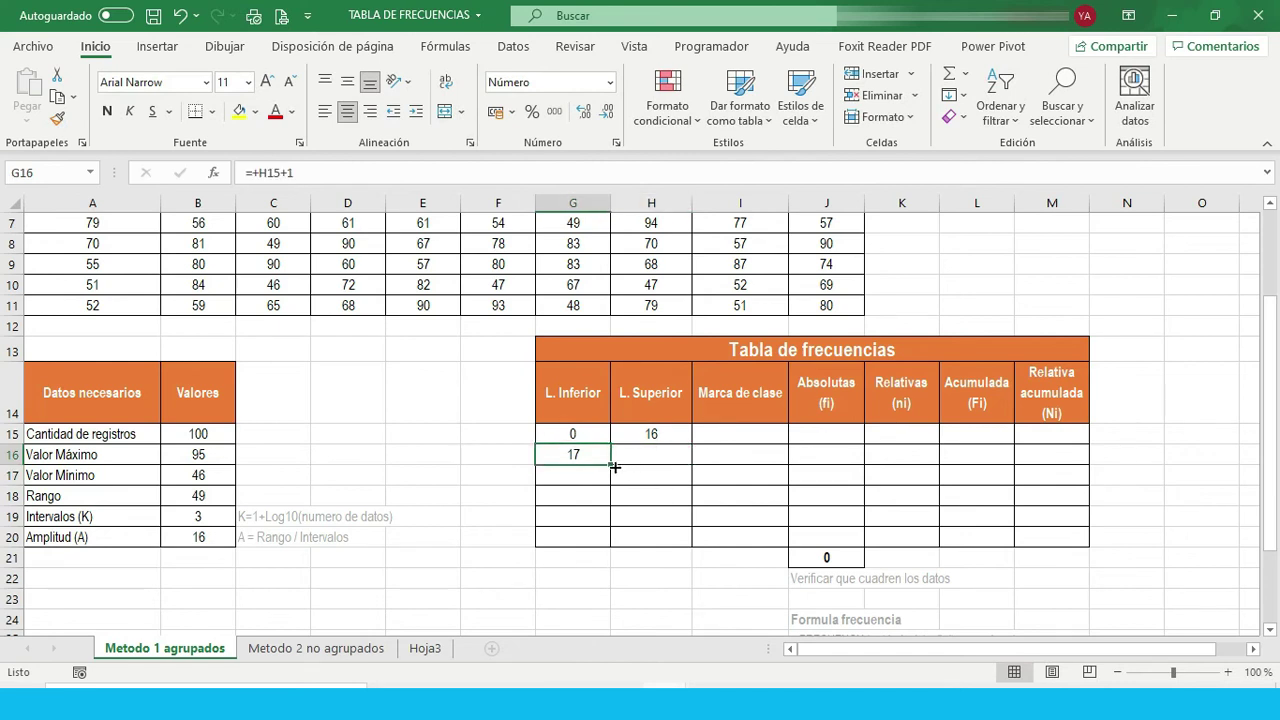
pyautogui.moveTo(610, 467); pyautogui.dragTo(600, 542)
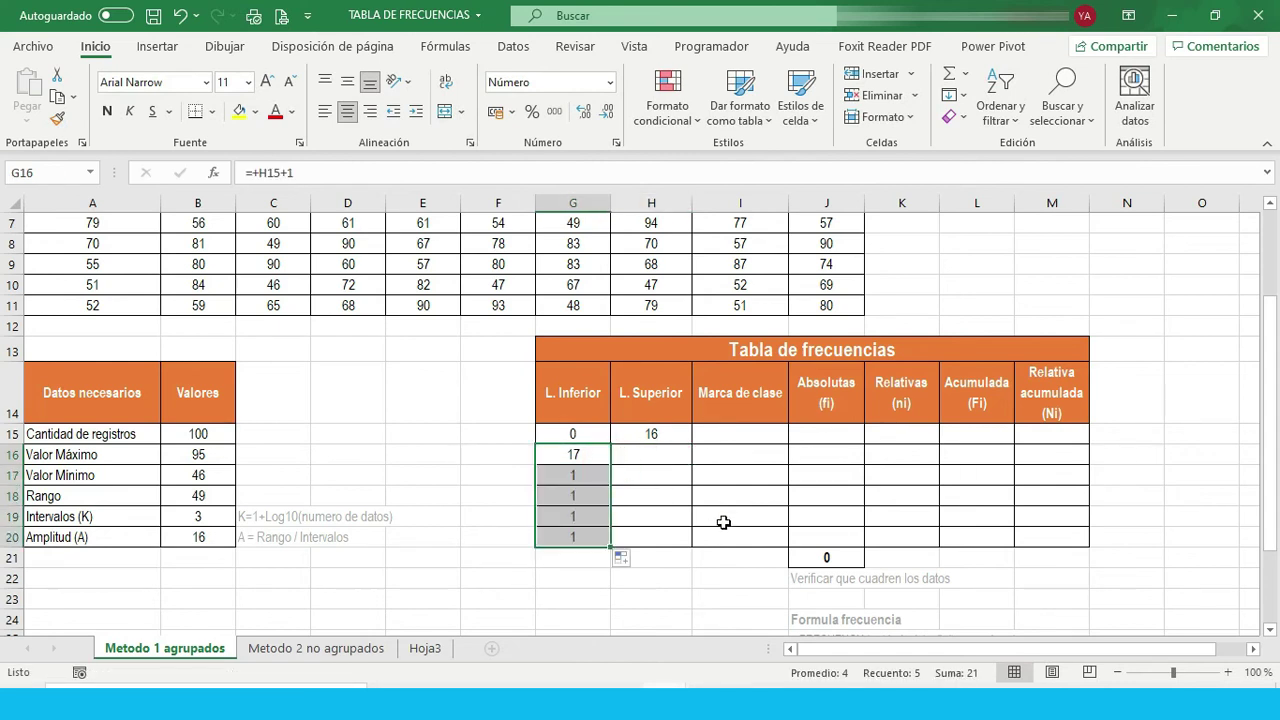
pyautogui.click(666, 452)
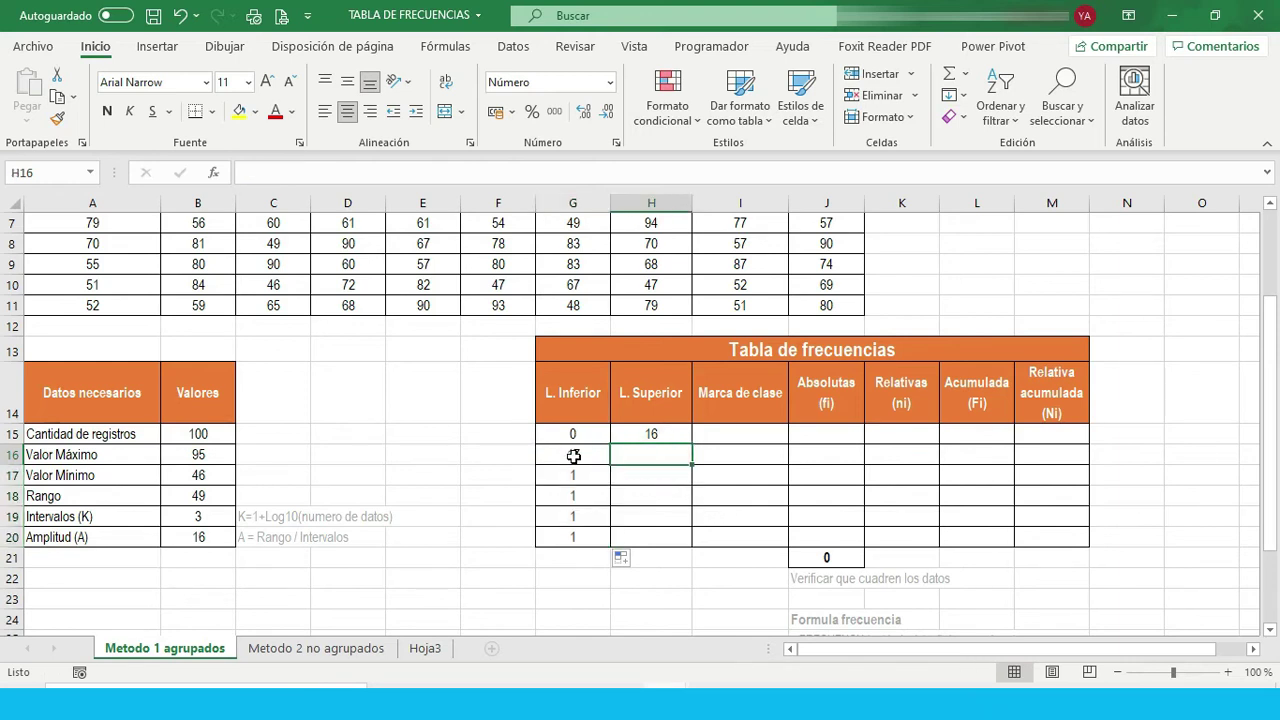
pyautogui.click(652, 435)
pyautogui.moveTo(693, 447); pyautogui.dragTo(694, 539)
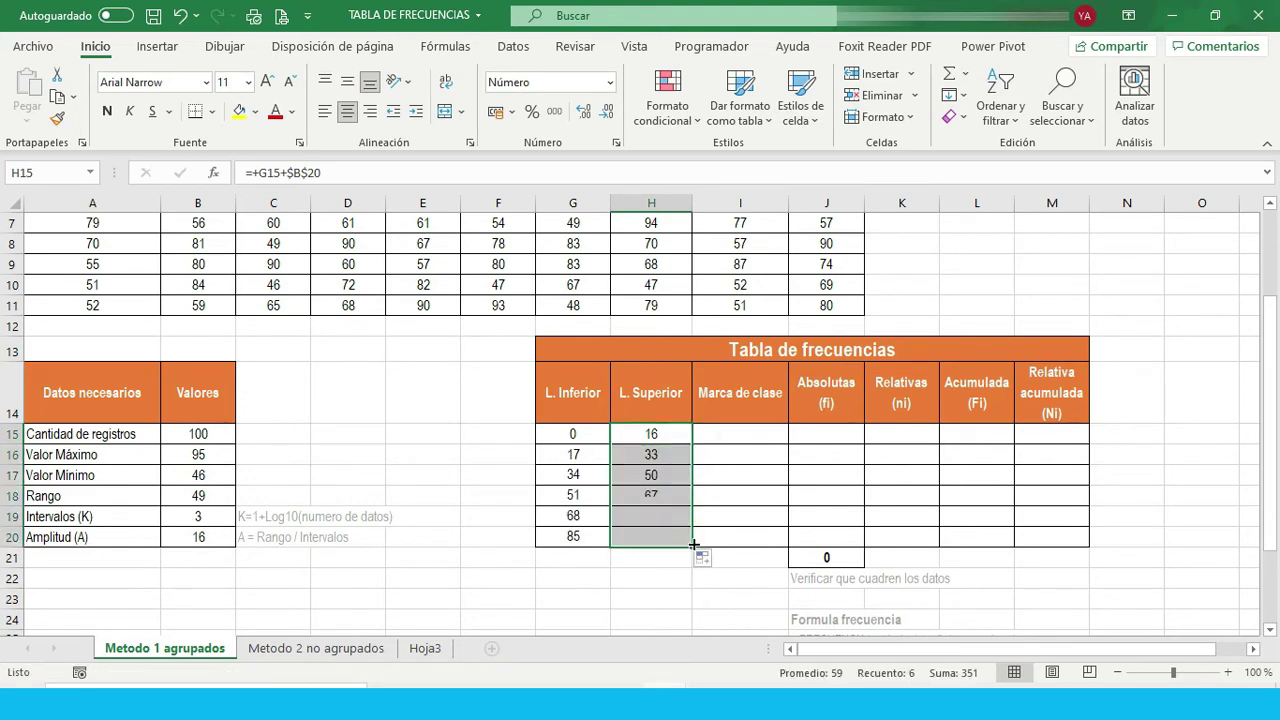
pyautogui.click(643, 459)
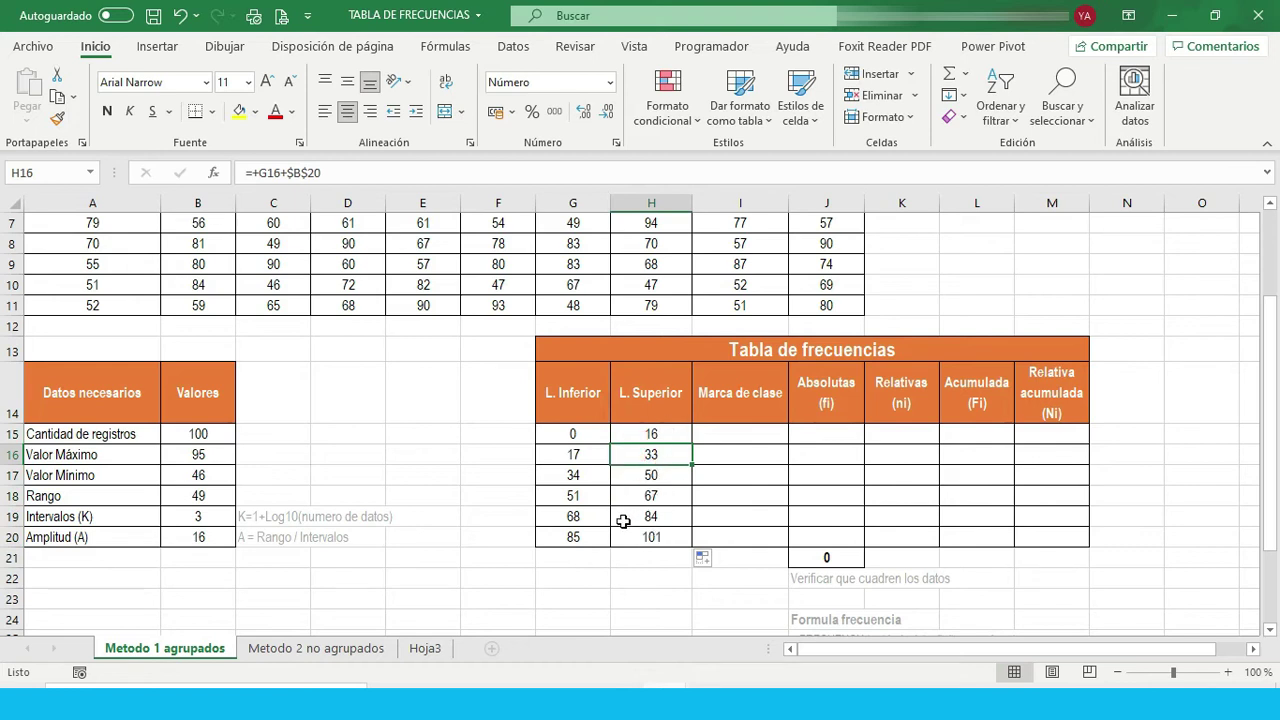
# Calculate the Marca de clase in I15 as (G15+H15)/2 and fill the formula down to I20.
pyautogui.click(738, 430)
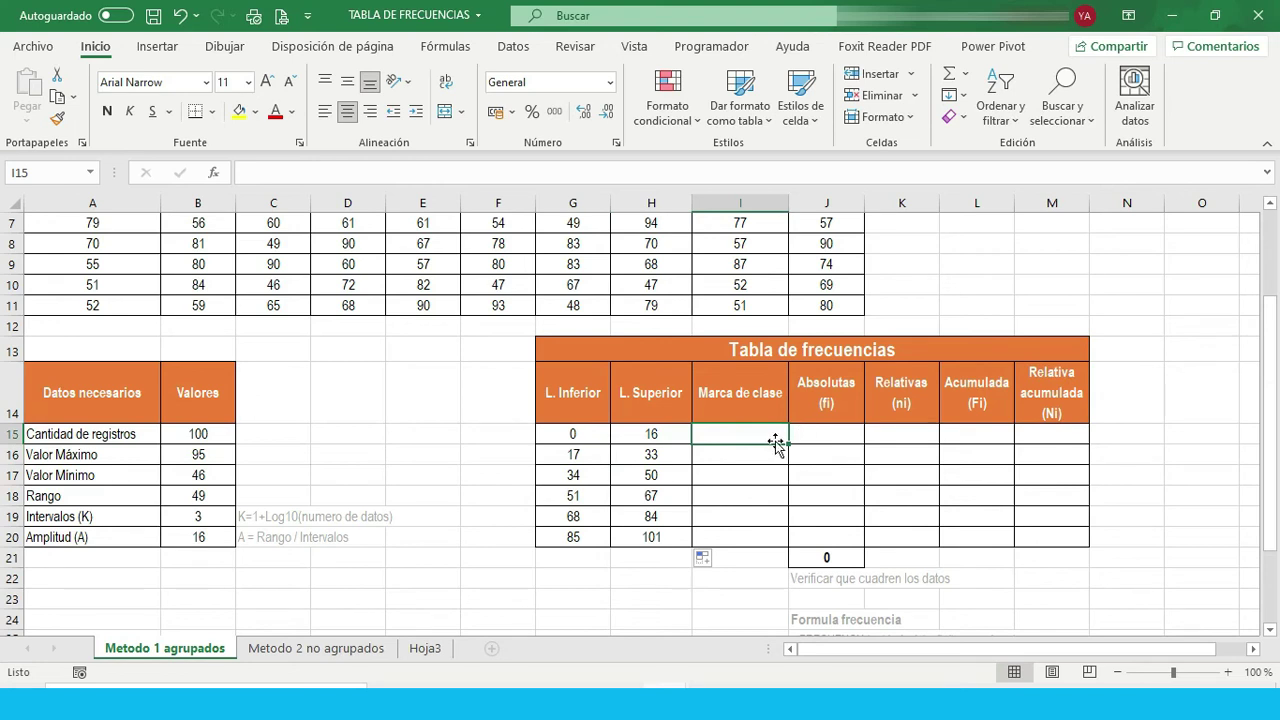
pyautogui.click(350, 166)
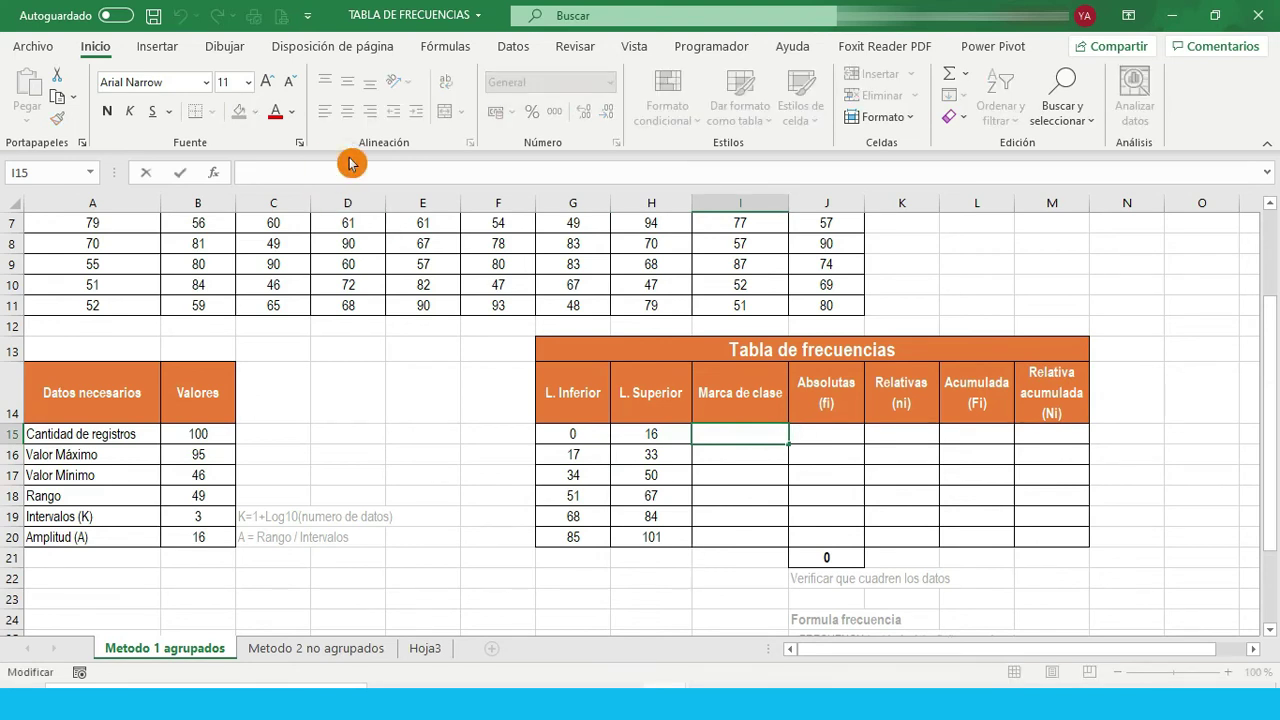
pyautogui.write('+(')
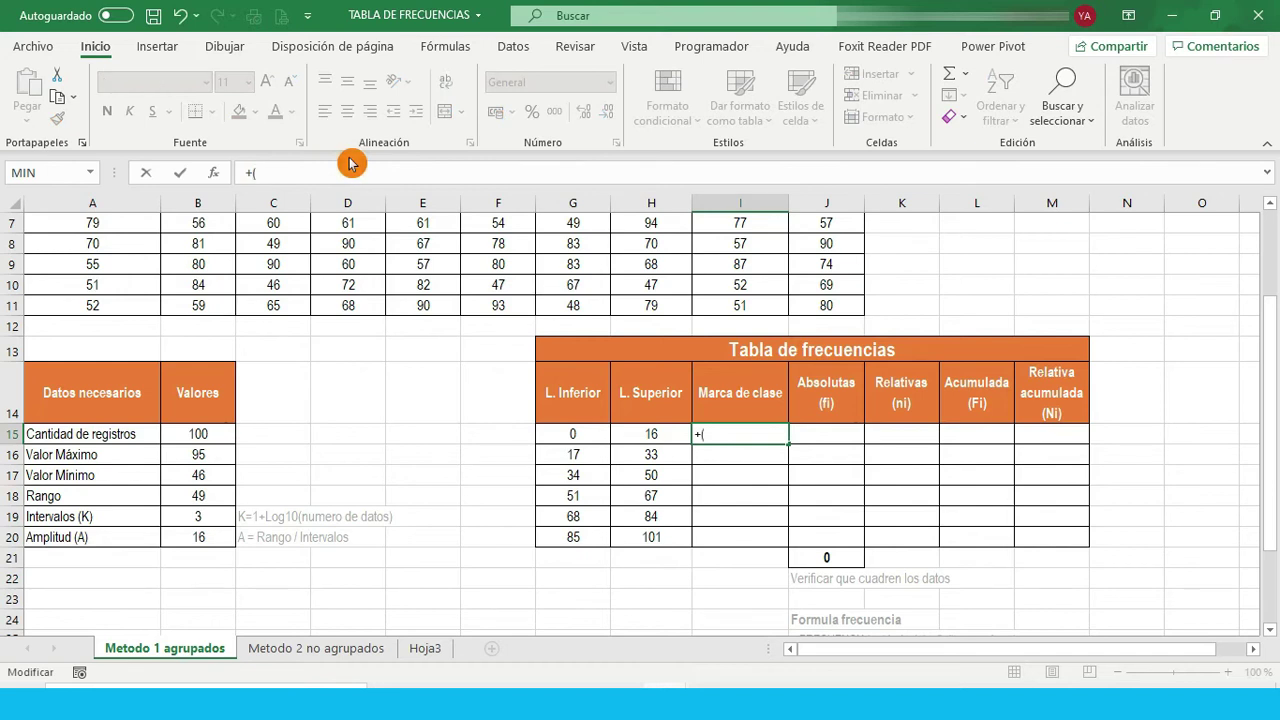
pyautogui.click(572, 431)
pyautogui.write('+')
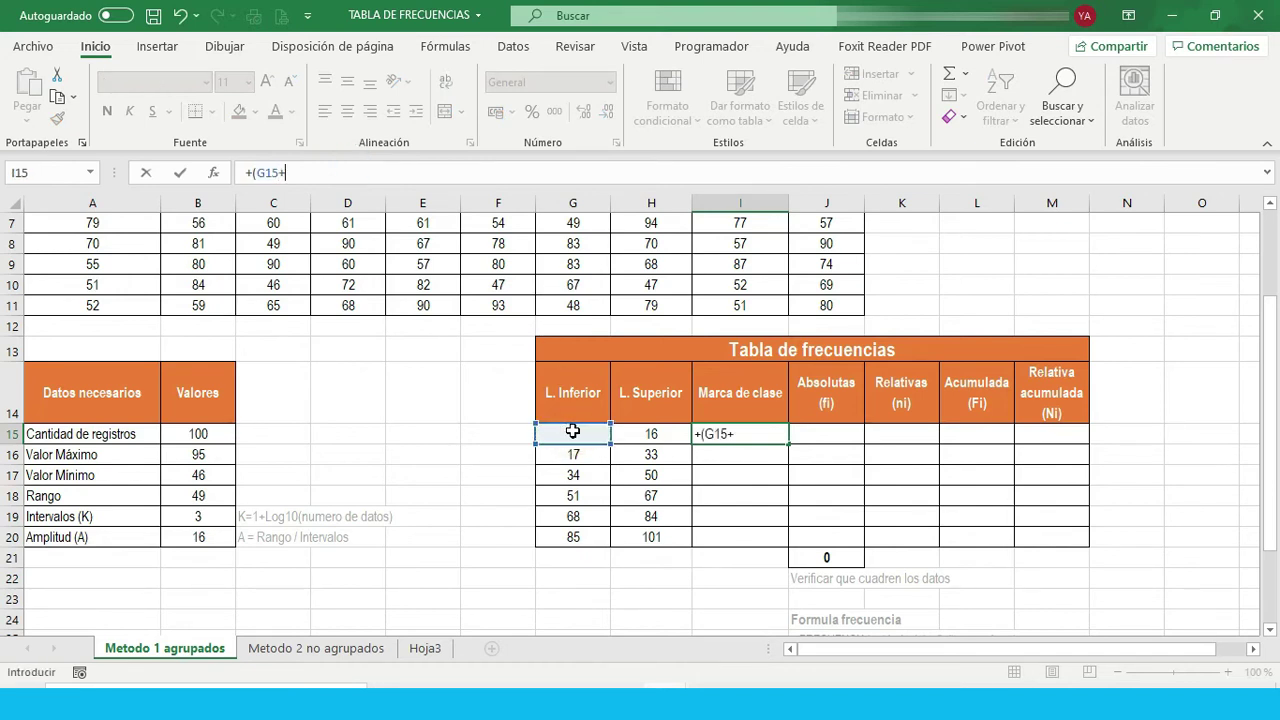
pyautogui.click(650, 432)
pyautogui.write(')')
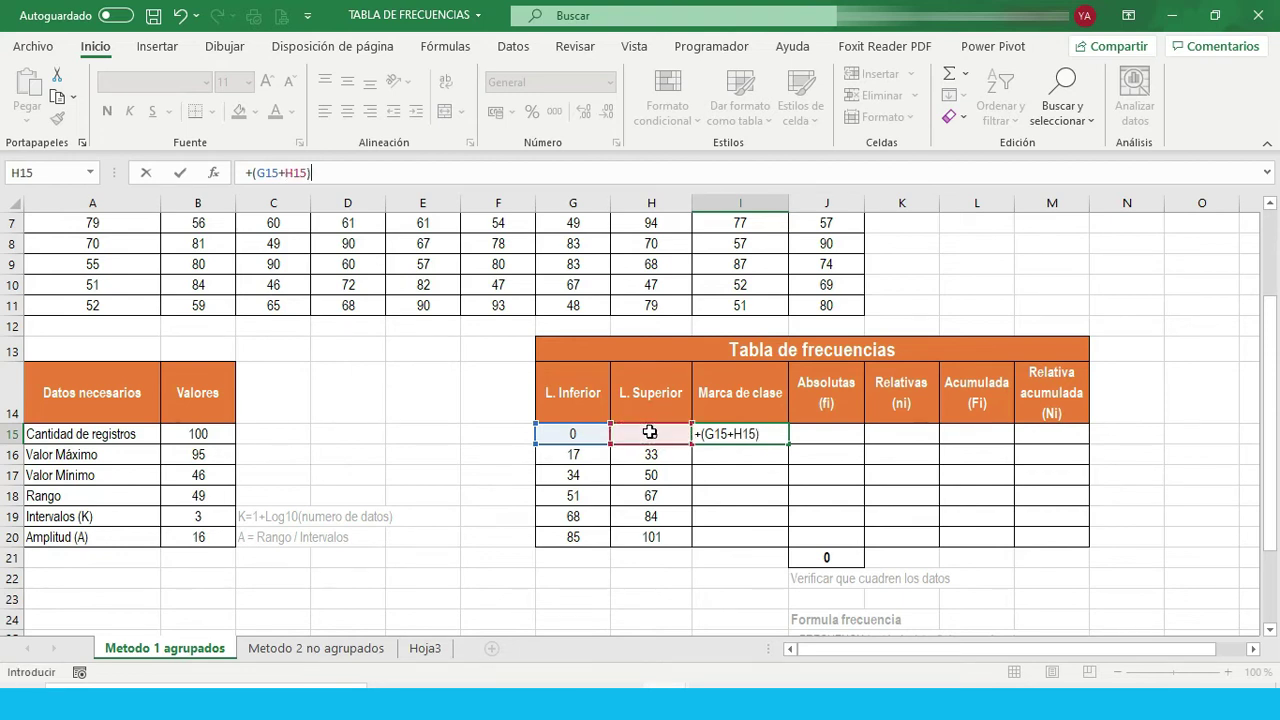
pyautogui.write('/2')
pyautogui.press('Return')
pyautogui.click(745, 442)
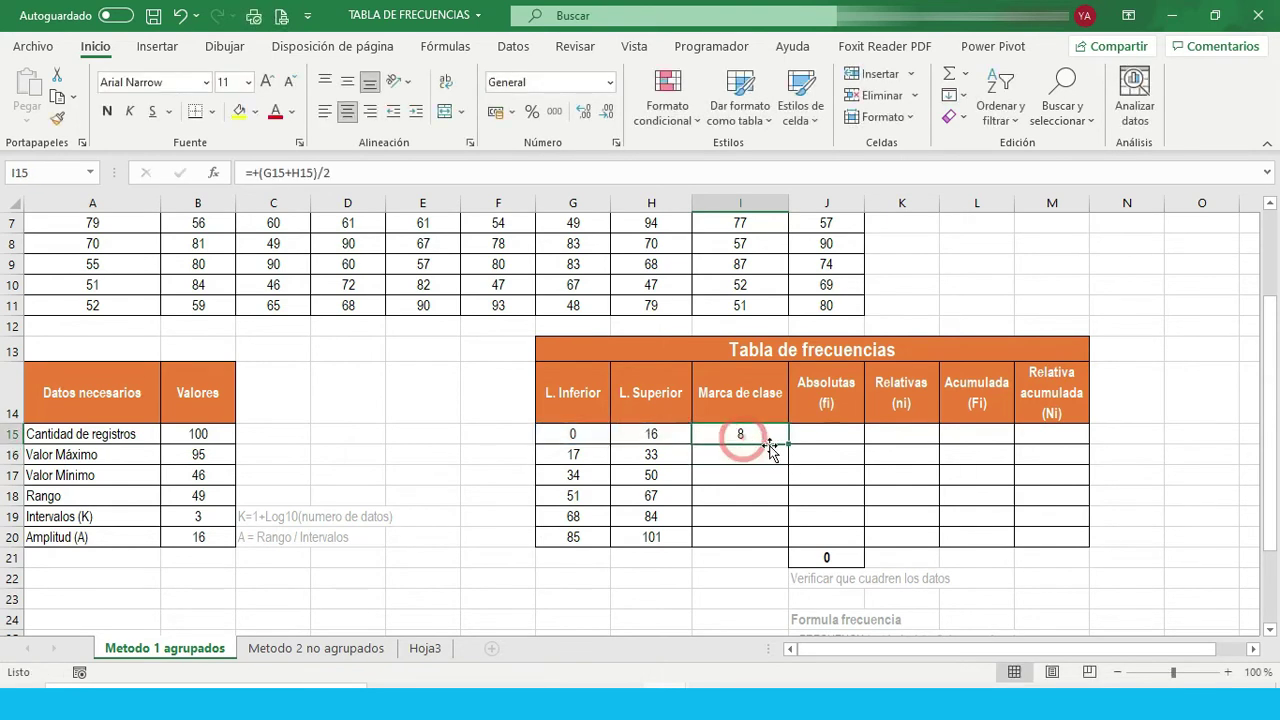
pyautogui.moveTo(788, 443); pyautogui.dragTo(771, 540)
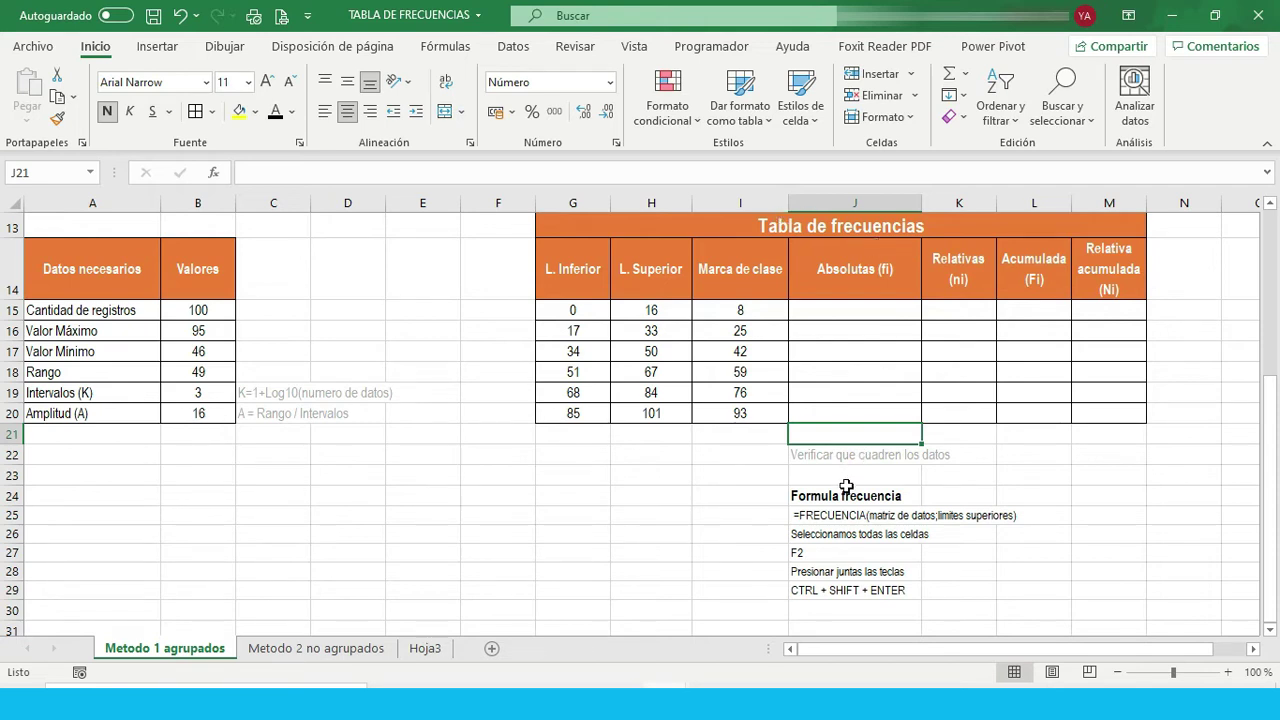
pyautogui.moveTo(846, 496); pyautogui.dragTo(880, 592)
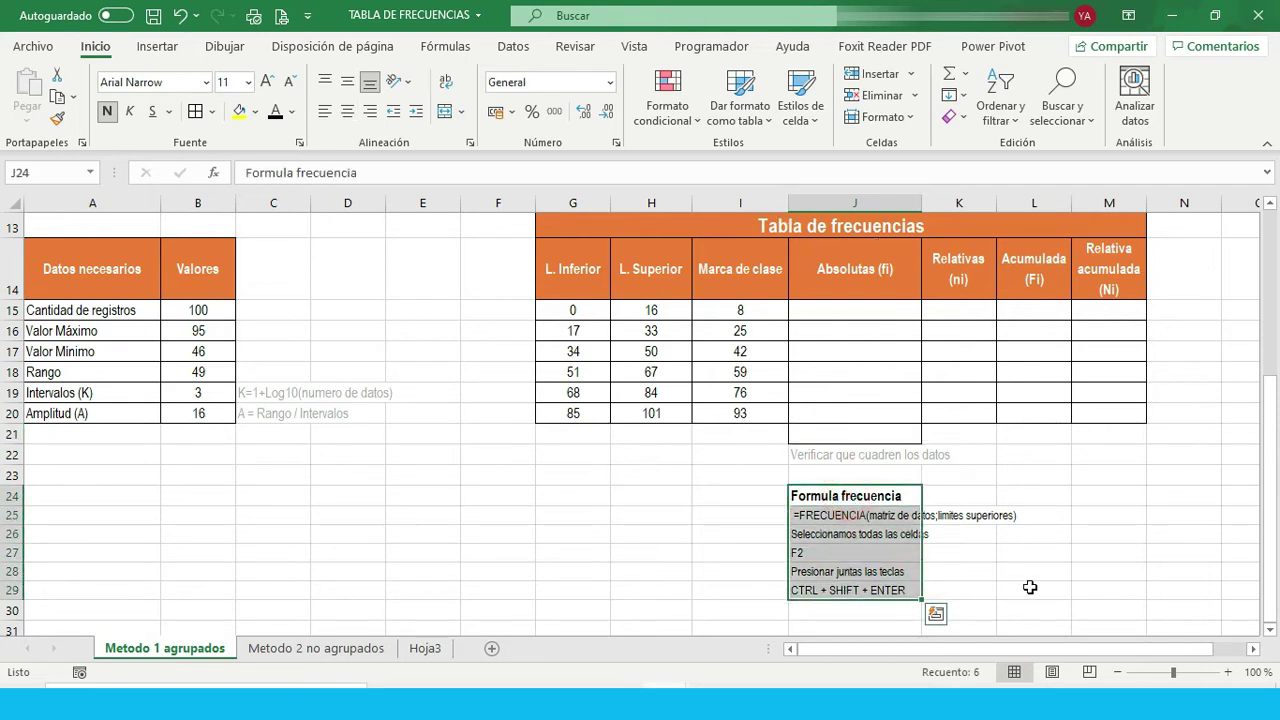
pyautogui.click(766, 477)
pyautogui.moveTo(843, 494); pyautogui.dragTo(830, 597)
pyautogui.click(958, 590)
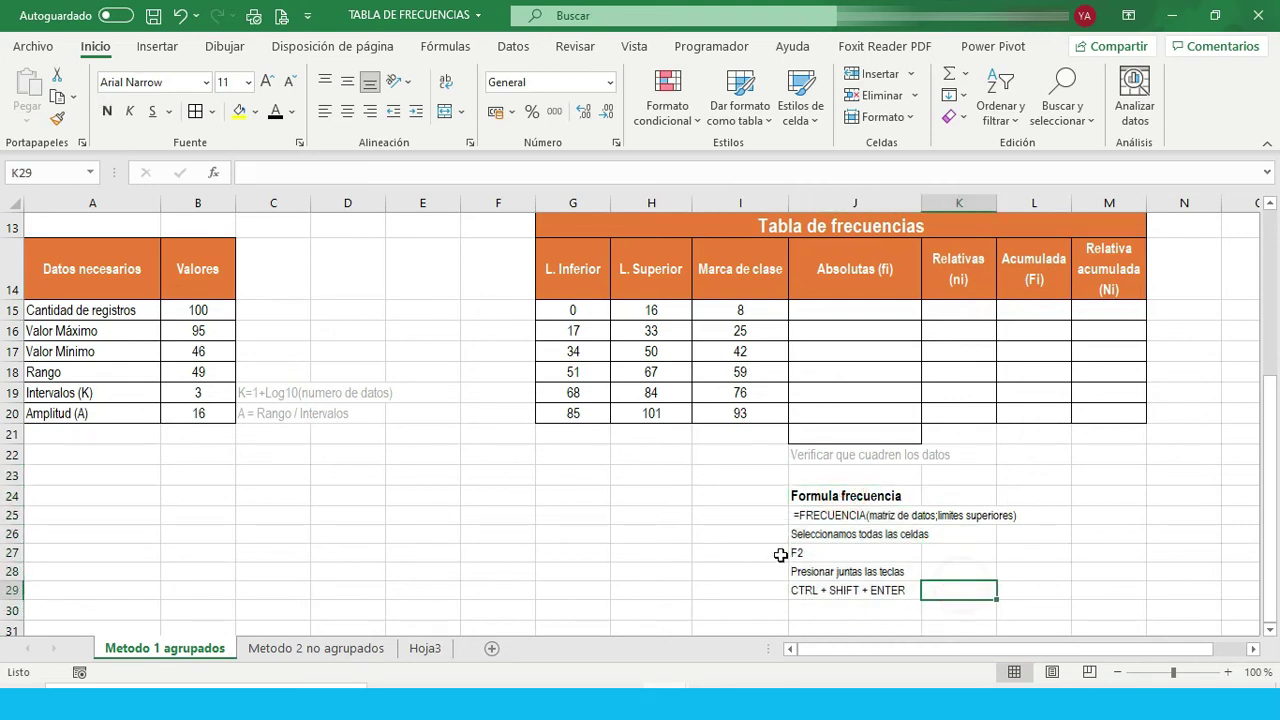
# Insert the FRECUENCIA function in J15 under Absolutas (fi), with A2:J11 as Datos and the upper limits H15:H20 as Grupos.
pyautogui.scroll(1, 825, 505)
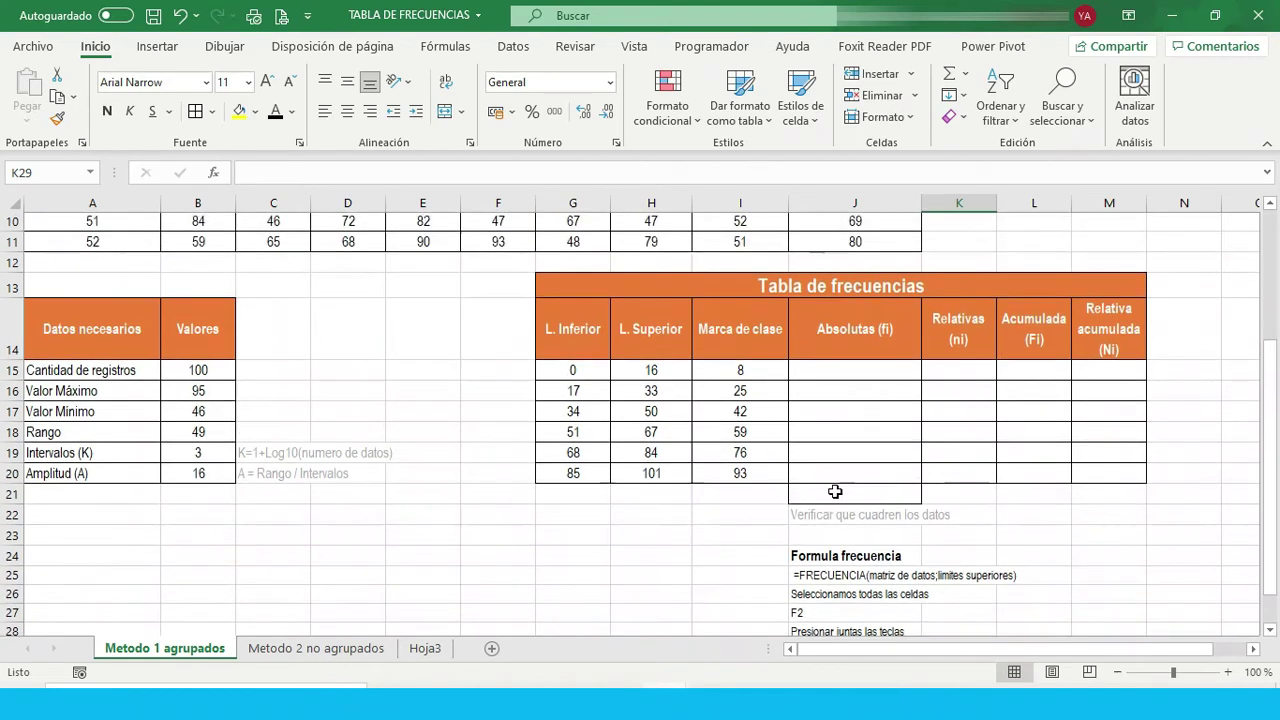
pyautogui.click(834, 376)
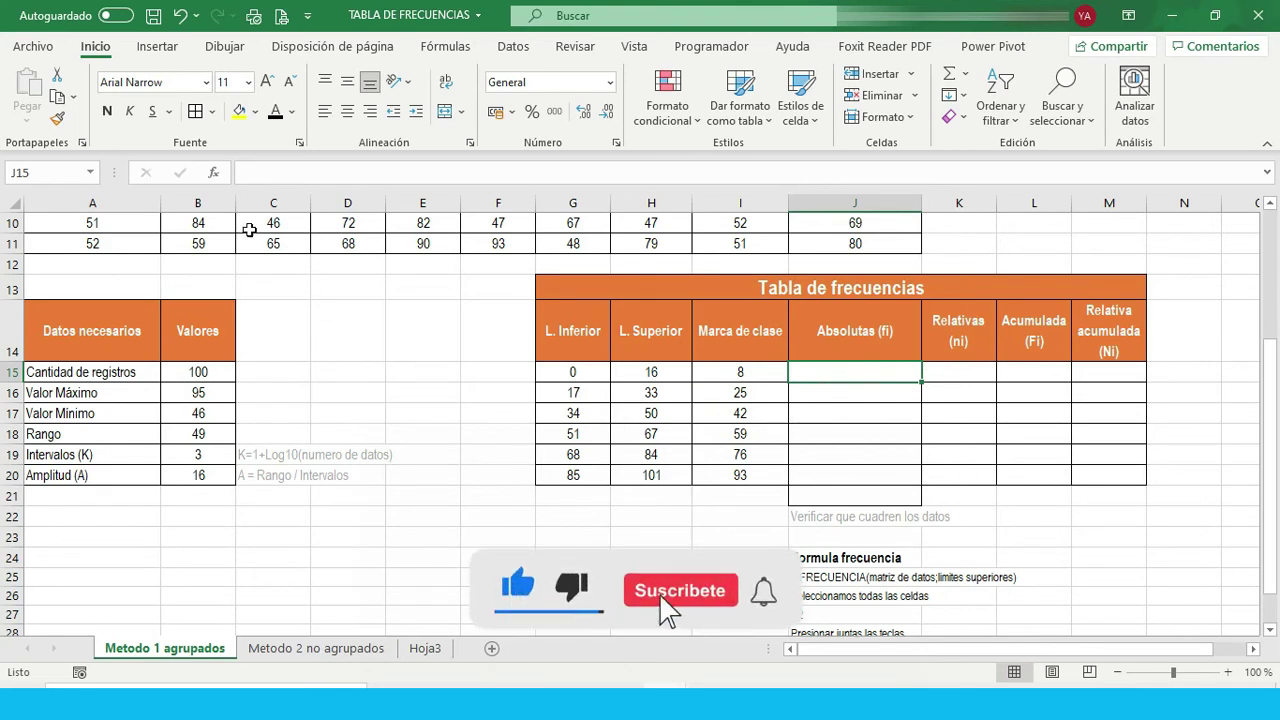
pyautogui.click(211, 173)
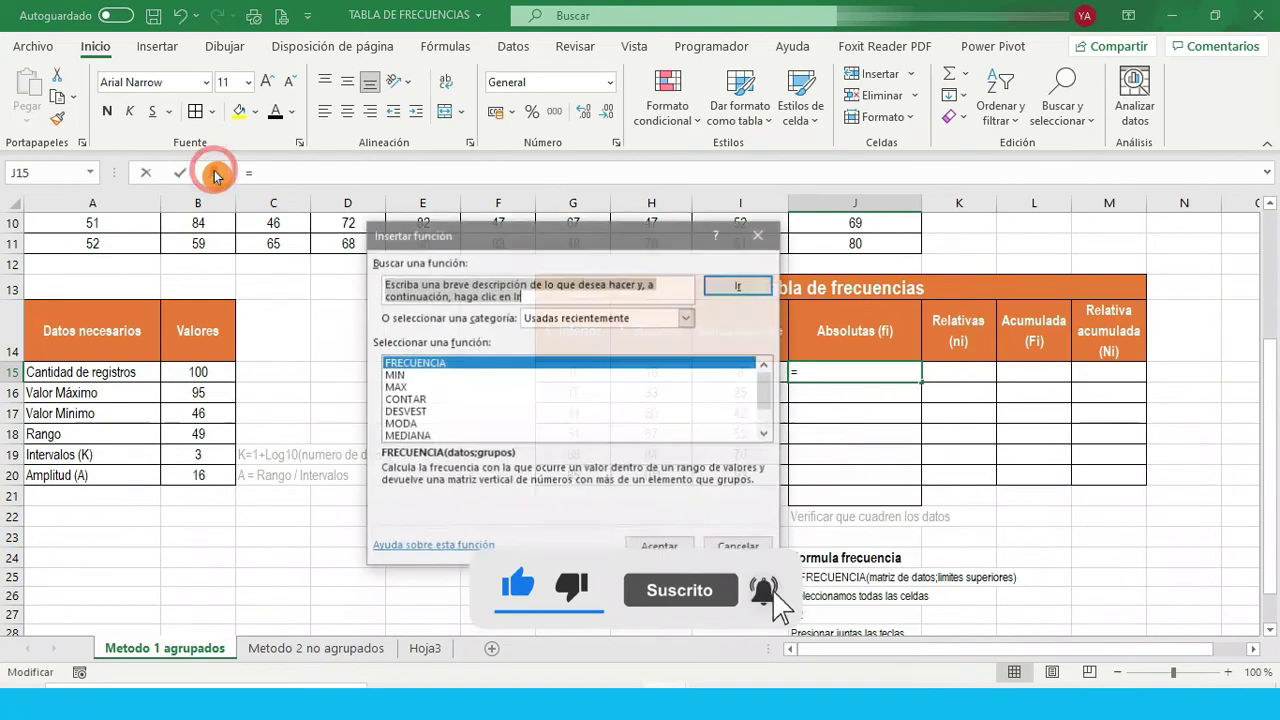
pyautogui.doubleClick(414, 365)
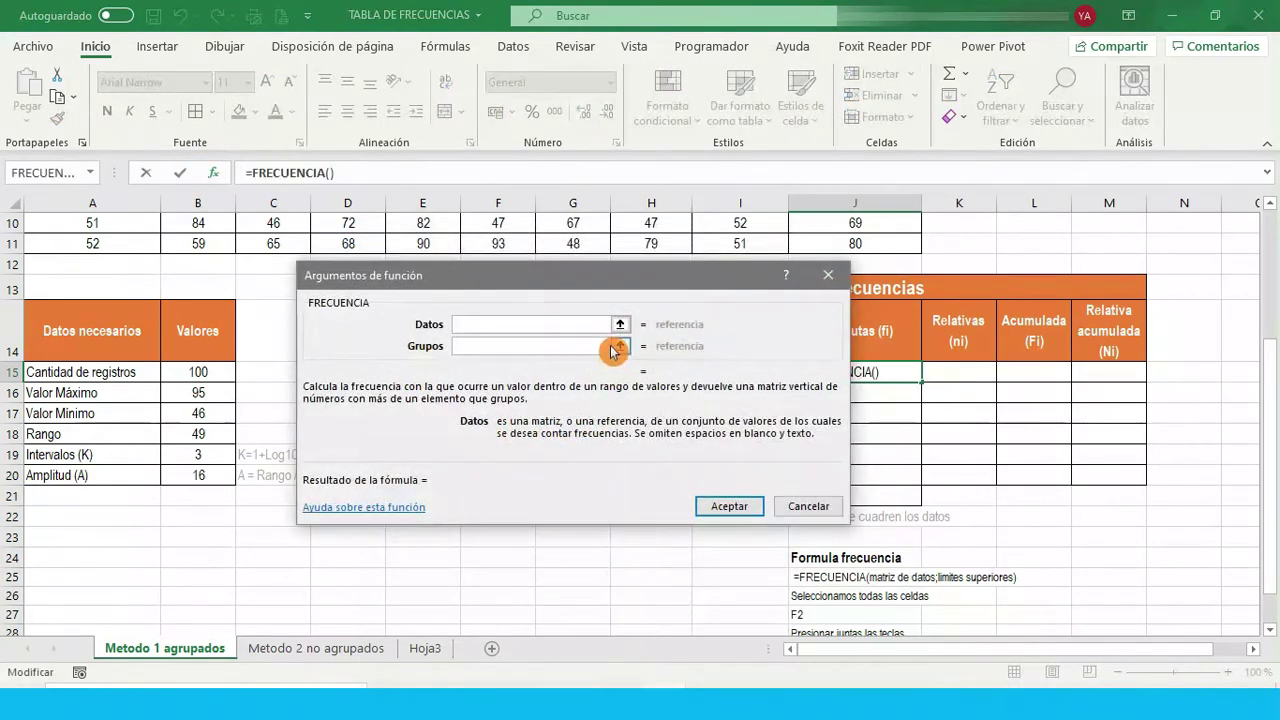
pyautogui.scroll(3, 448, 420)
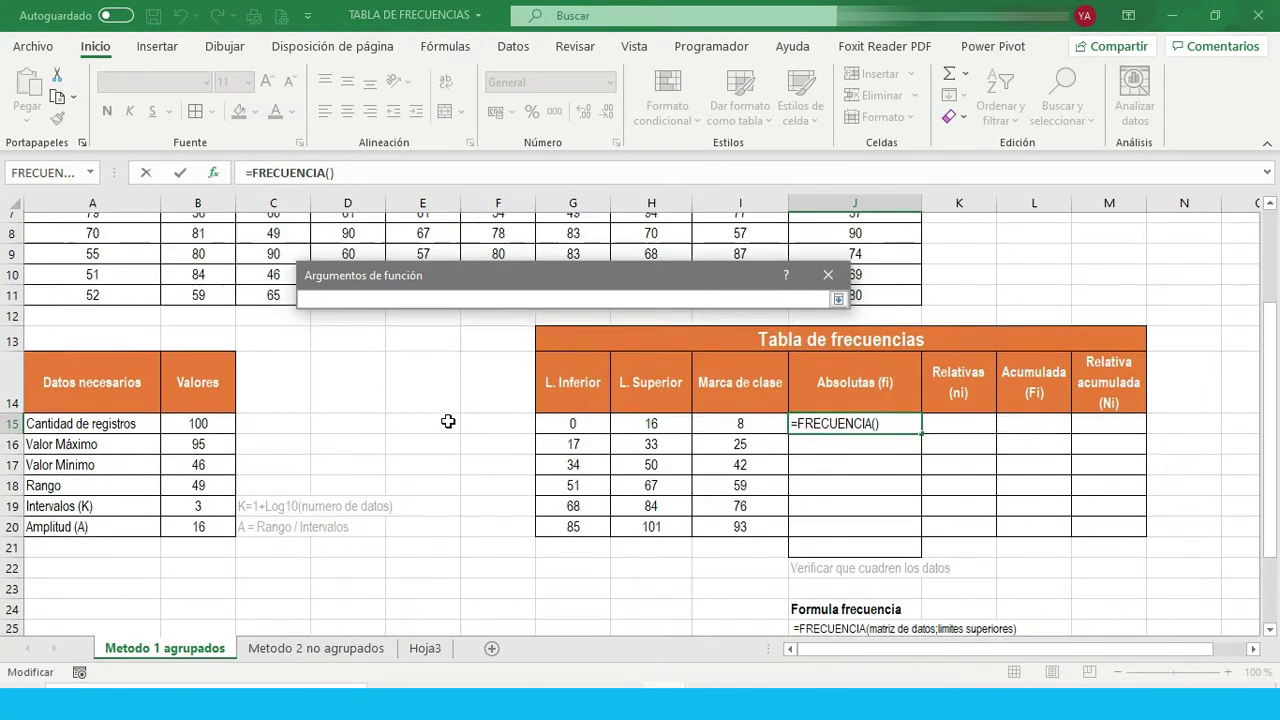
pyautogui.moveTo(100, 244); pyautogui.dragTo(871, 432)
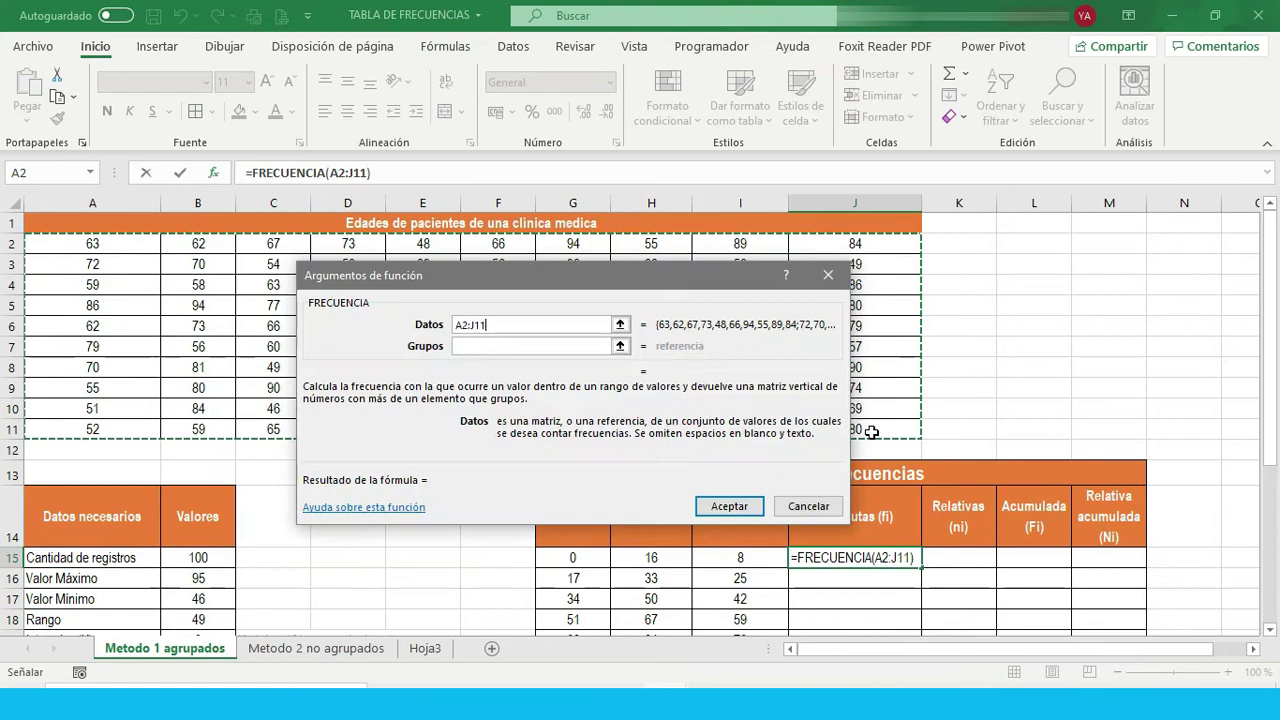
pyautogui.click(620, 347)
pyautogui.scroll(-1, 660, 450)
pyautogui.moveTo(653, 497); pyautogui.dragTo(662, 598)
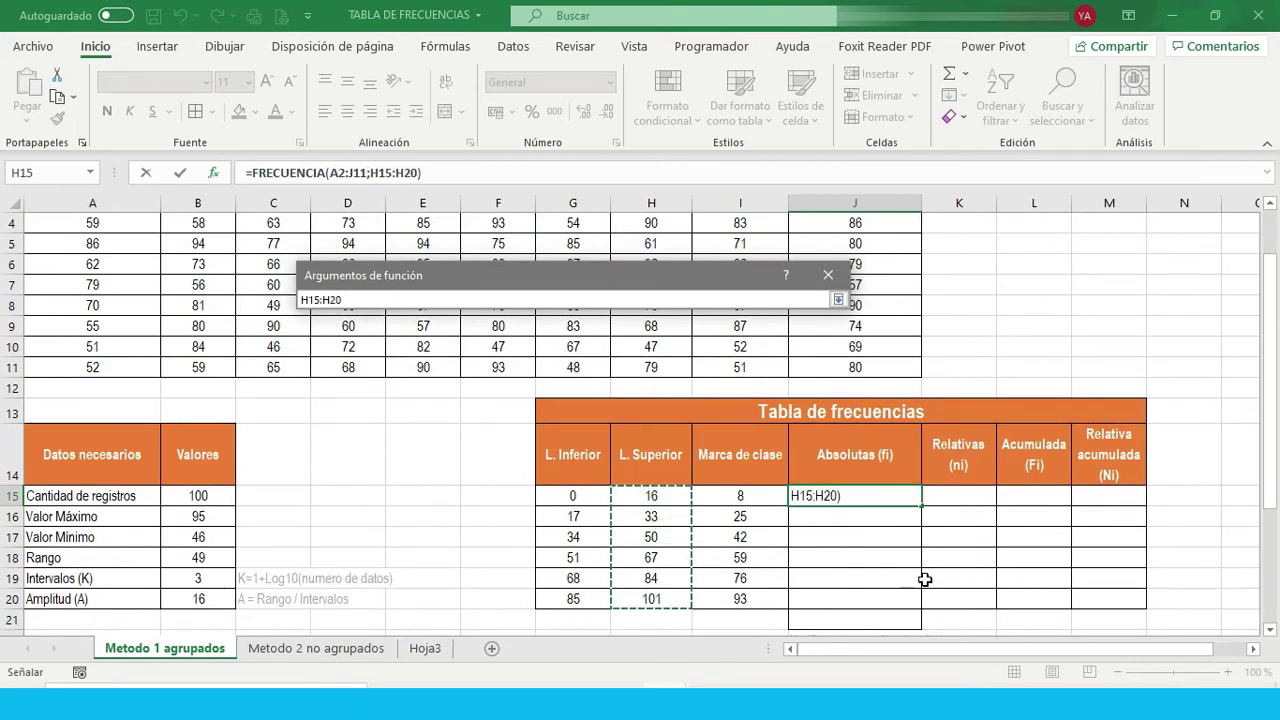
pyautogui.press('Return')
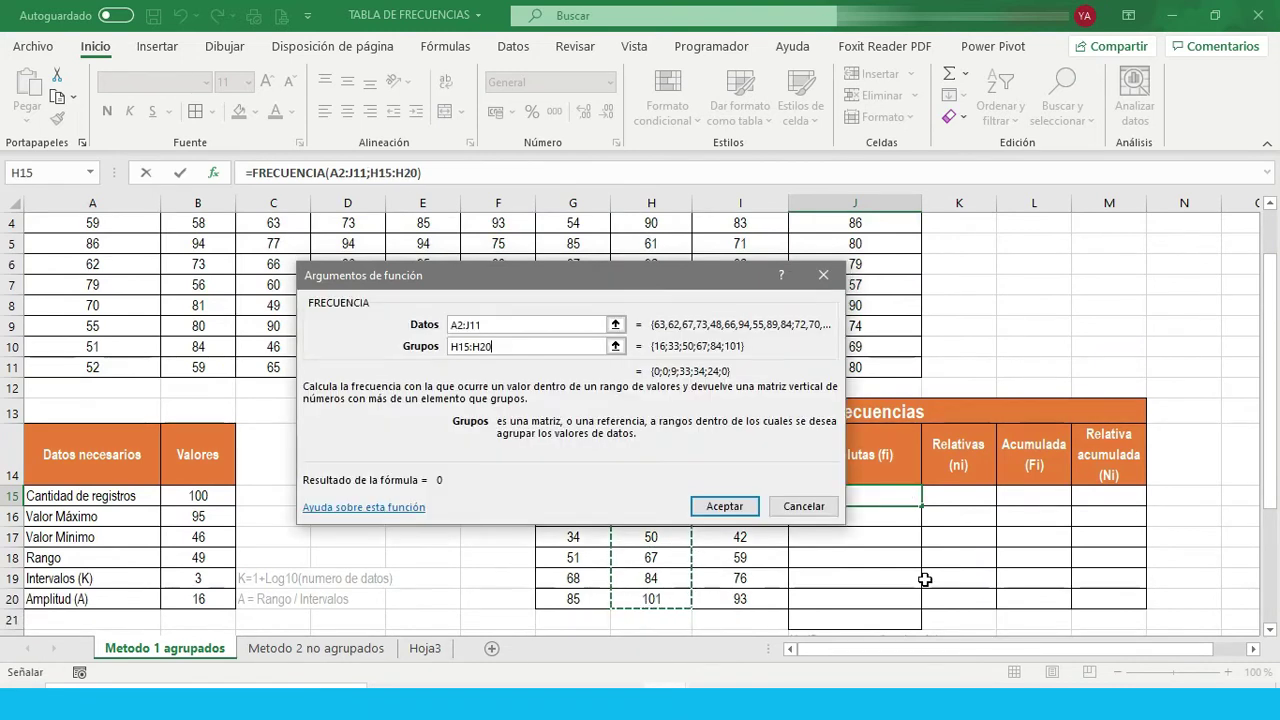
pyautogui.click(729, 508)
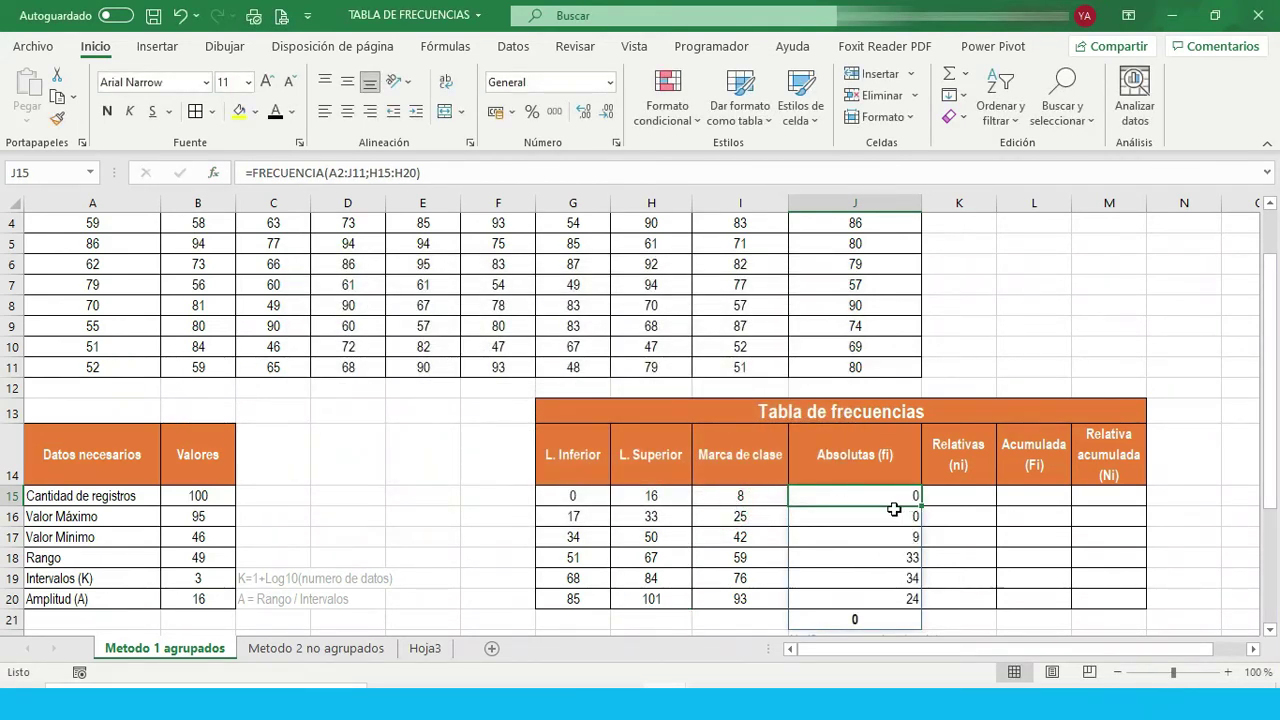
pyautogui.scroll(-1, 893, 509)
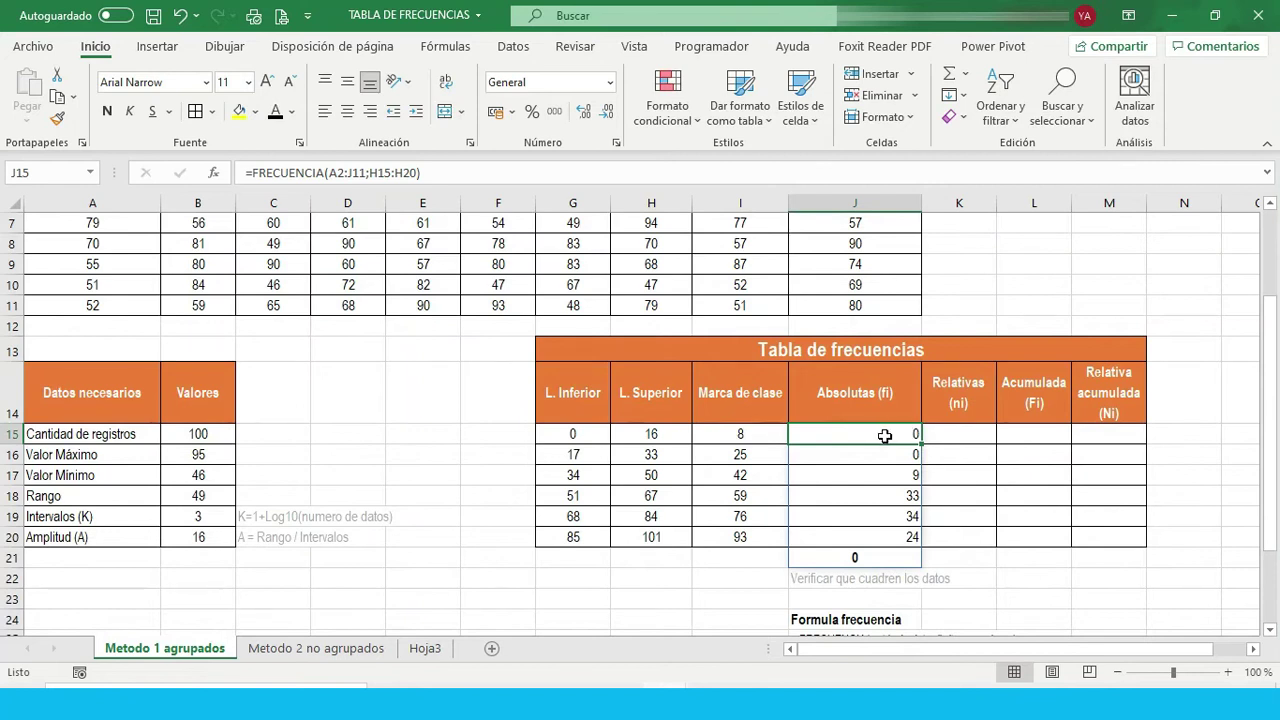
pyautogui.scroll(-1, 885, 436)
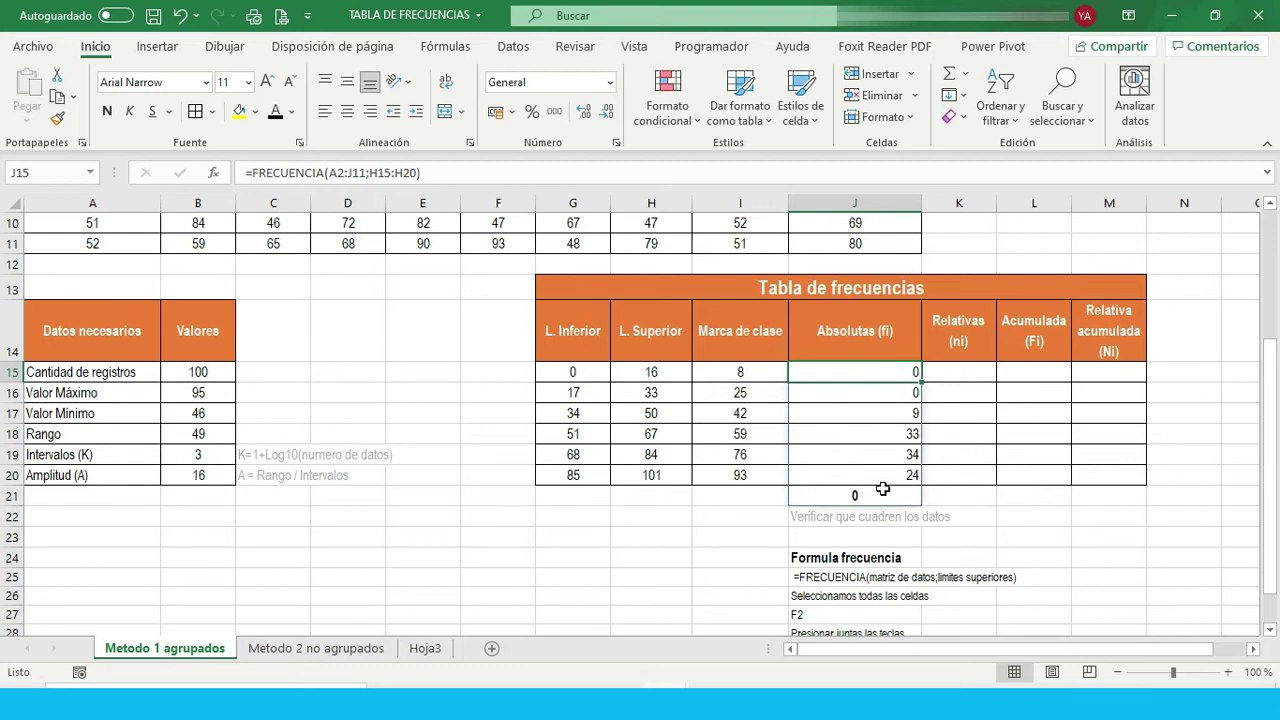
pyautogui.click(893, 392)
pyautogui.moveTo(893, 392); pyautogui.dragTo(893, 475)
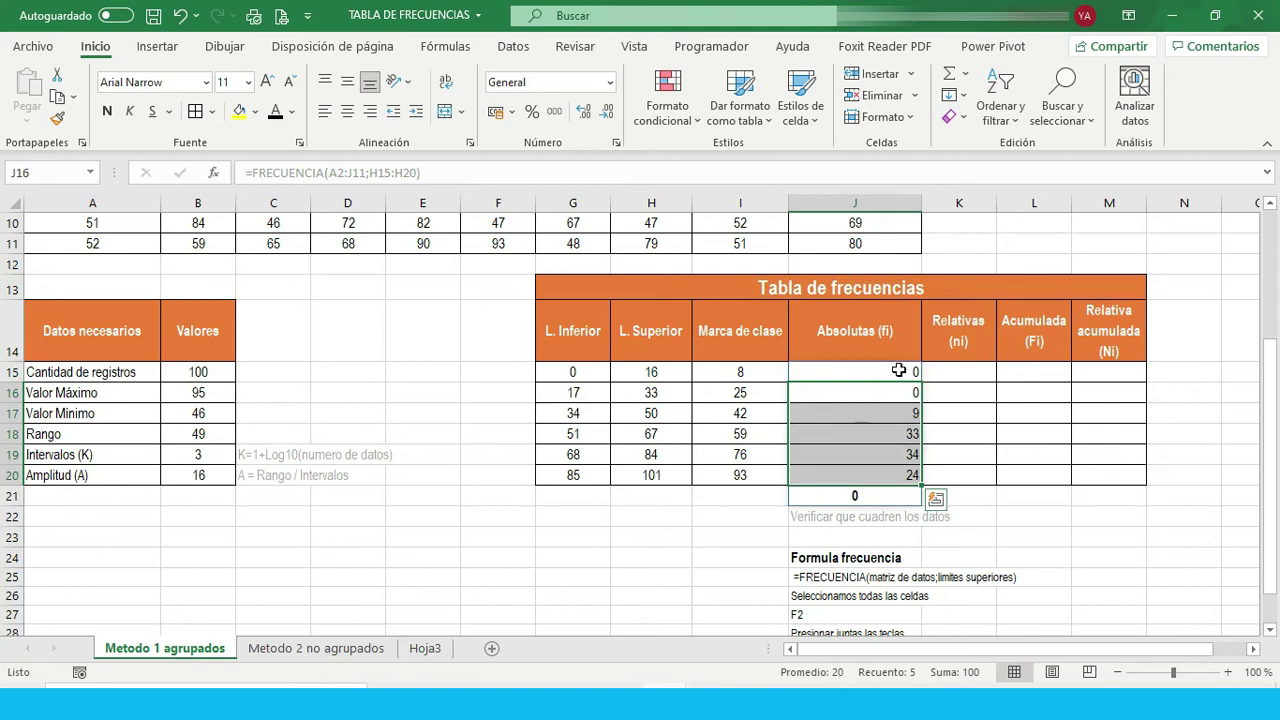
pyautogui.click(903, 372)
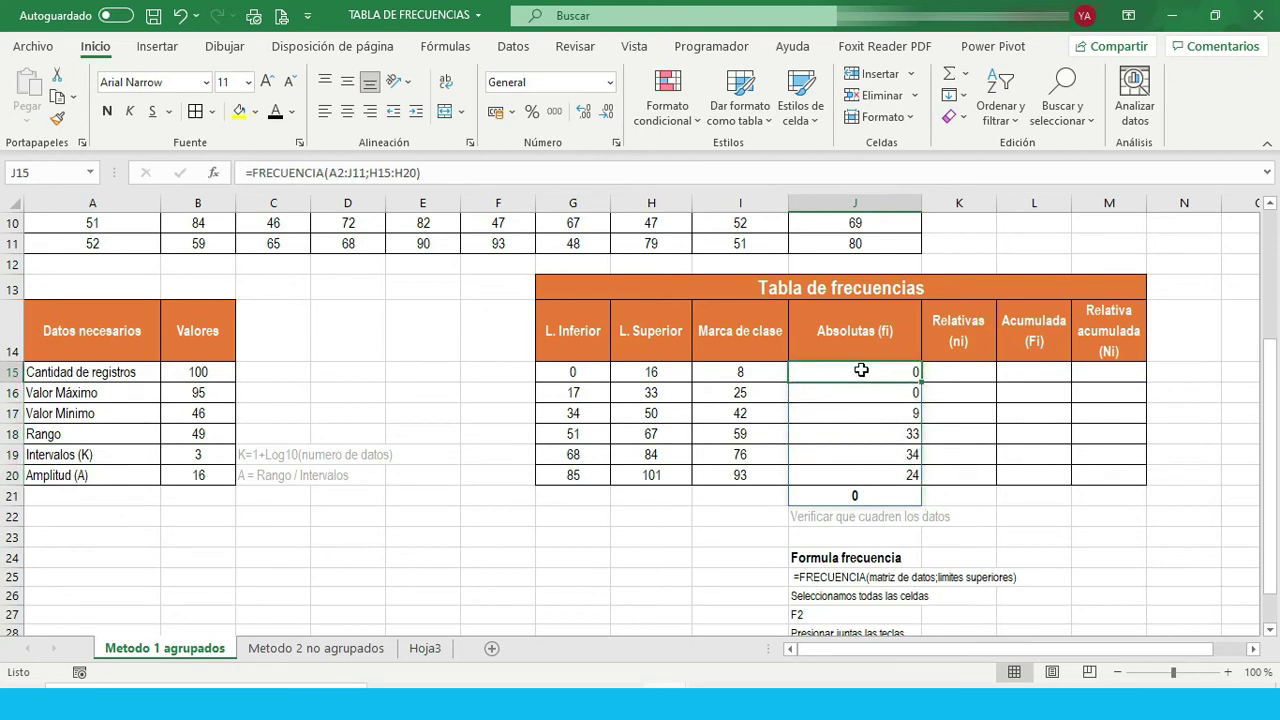
# Re-enter the FRECUENCIA formula across J15:J20 as an array formula limited to the six class rows.
pyautogui.moveTo(861, 369); pyautogui.dragTo(880, 488)
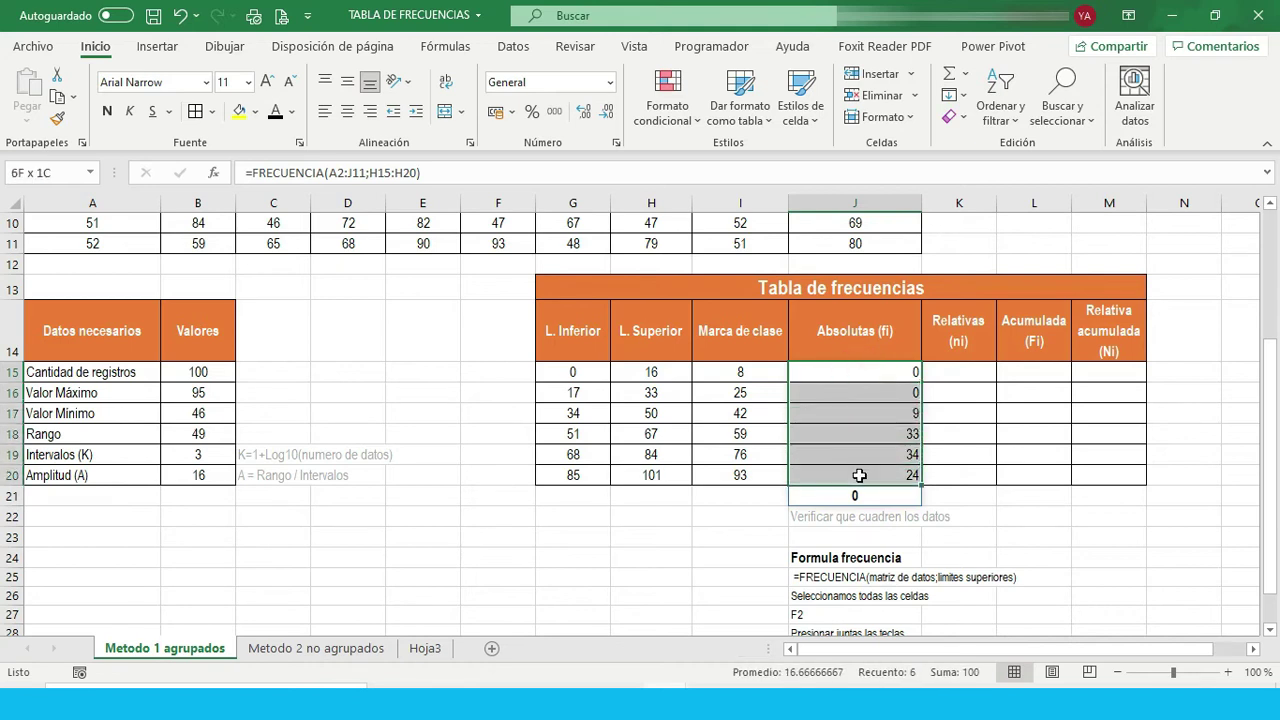
pyautogui.scroll(-1, 992, 524)
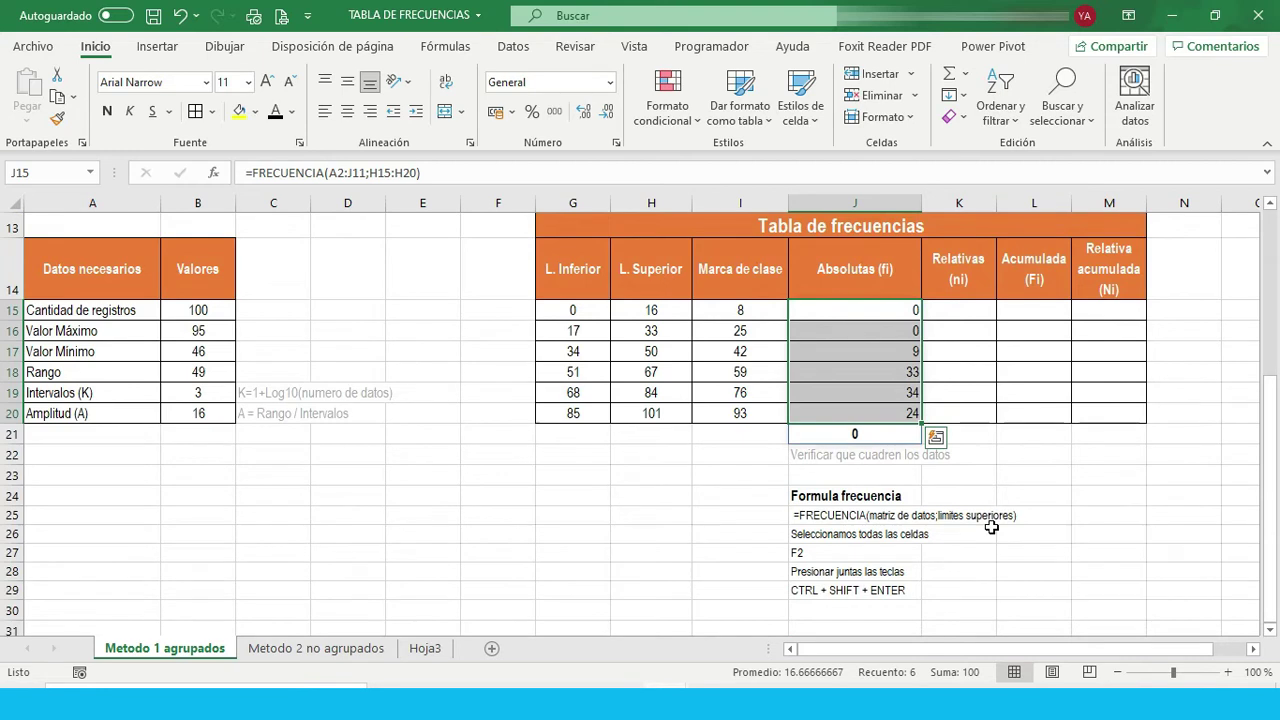
pyautogui.press('F2')
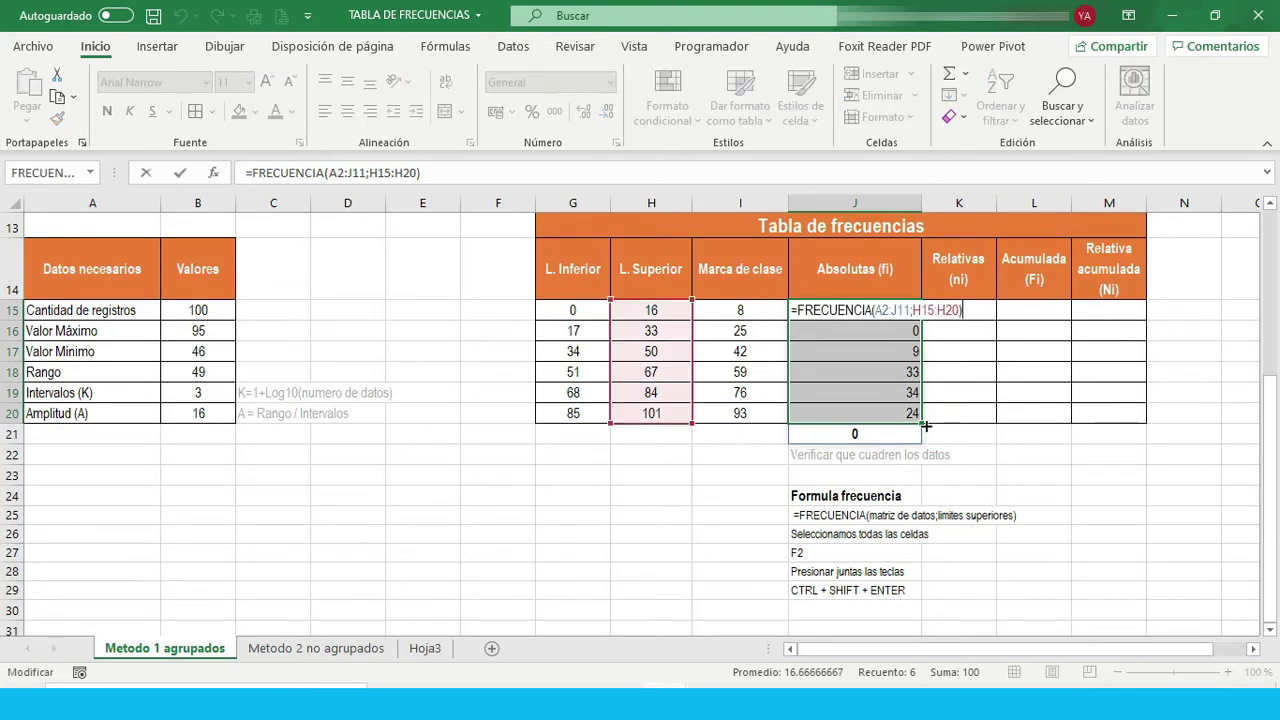
pyautogui.scroll(4, 635, 410)
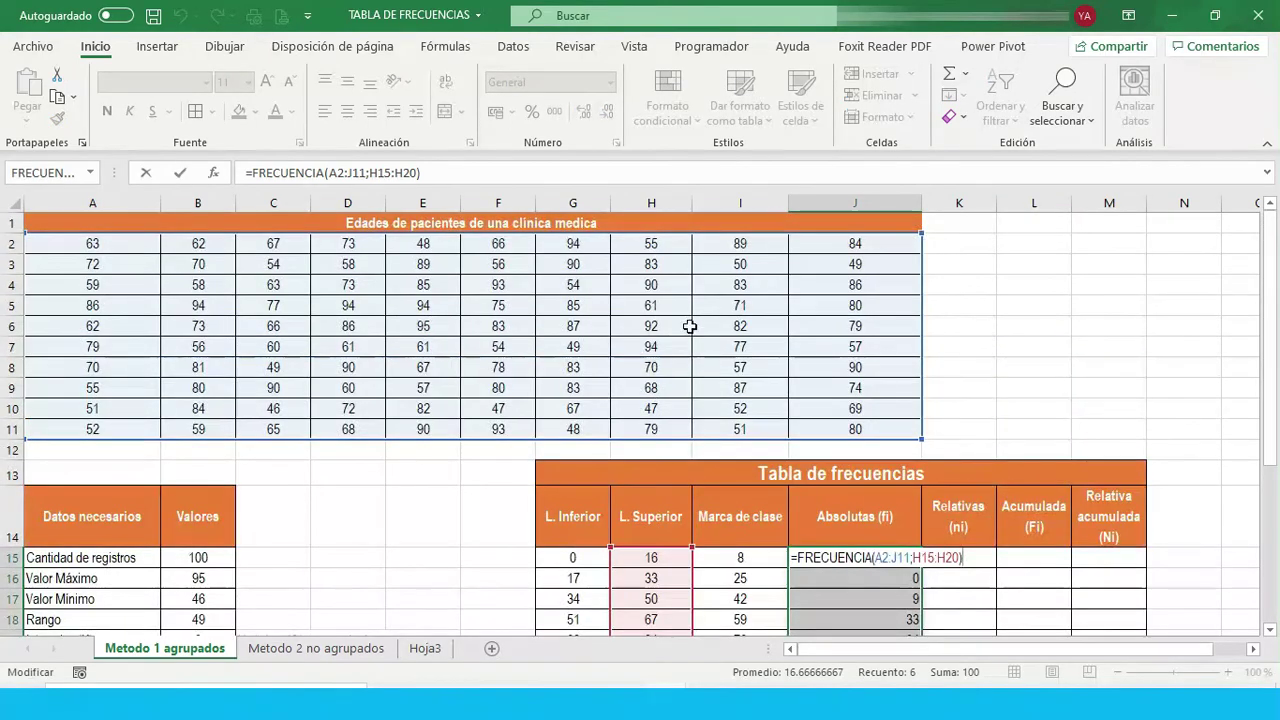
pyautogui.scroll(-3, 640, 420)
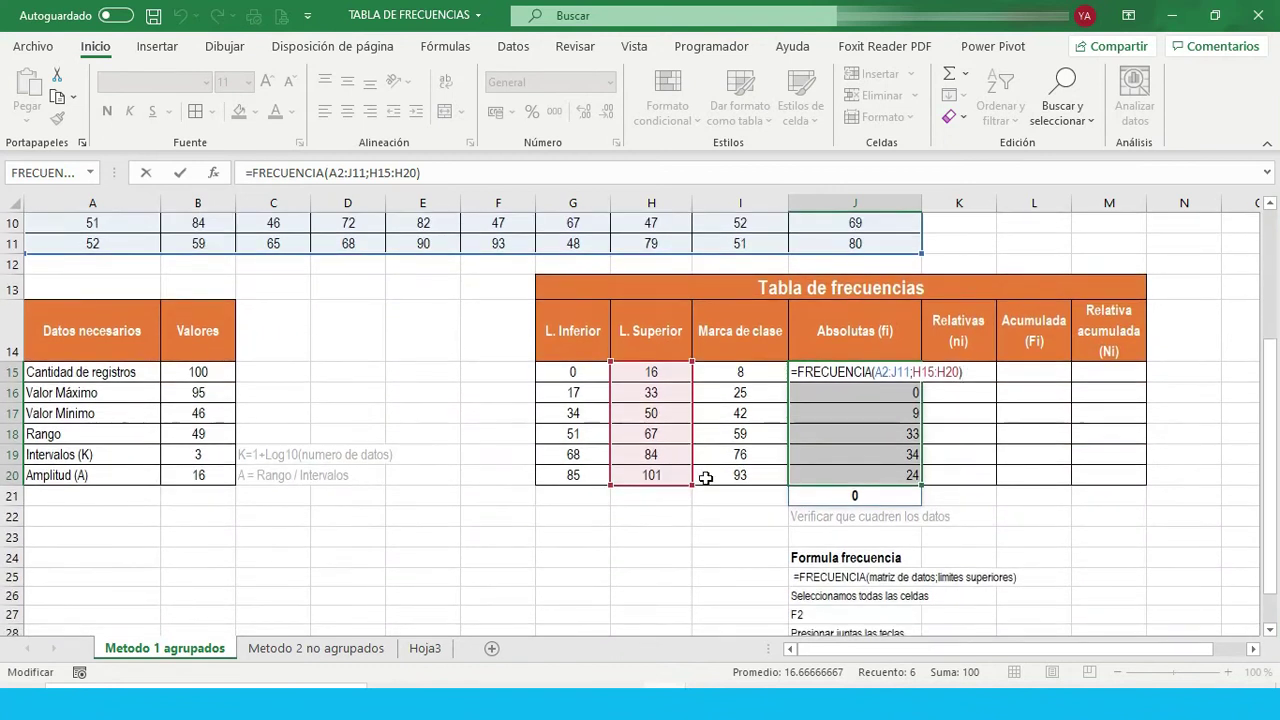
pyautogui.scroll(-1, 700, 480)
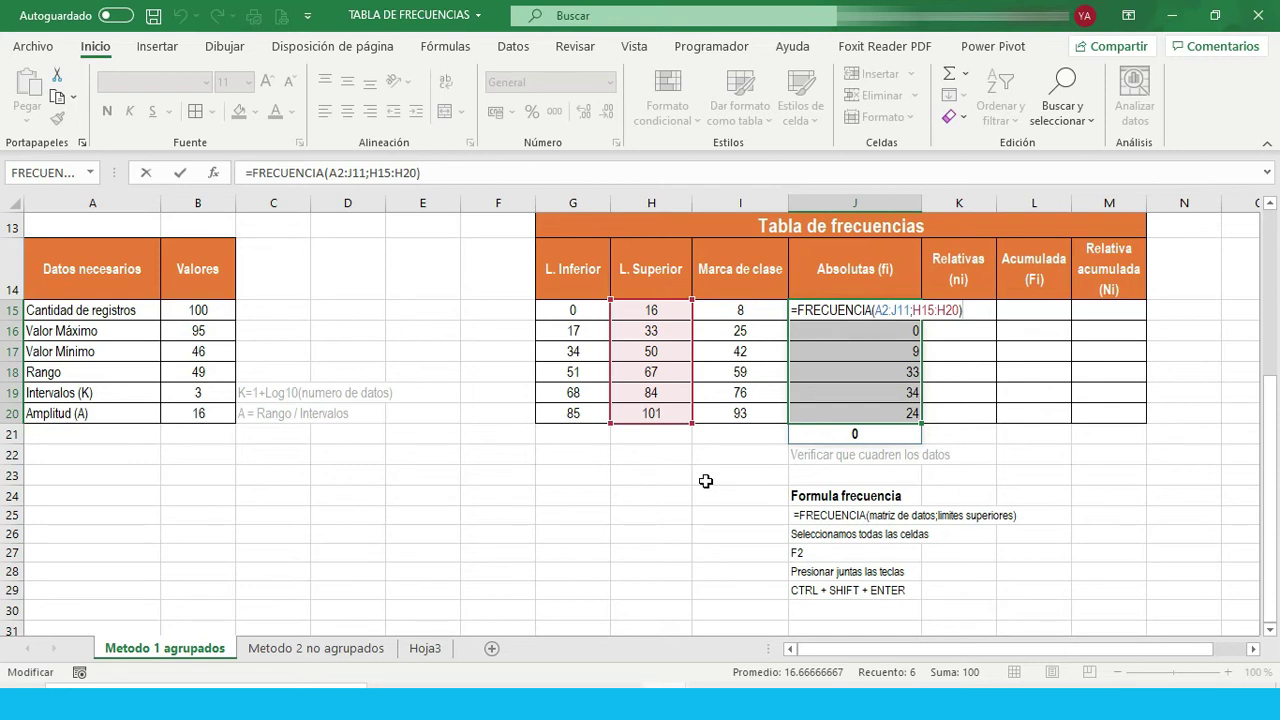
pyautogui.hotkey('ctrl', 'shift', 'Return')
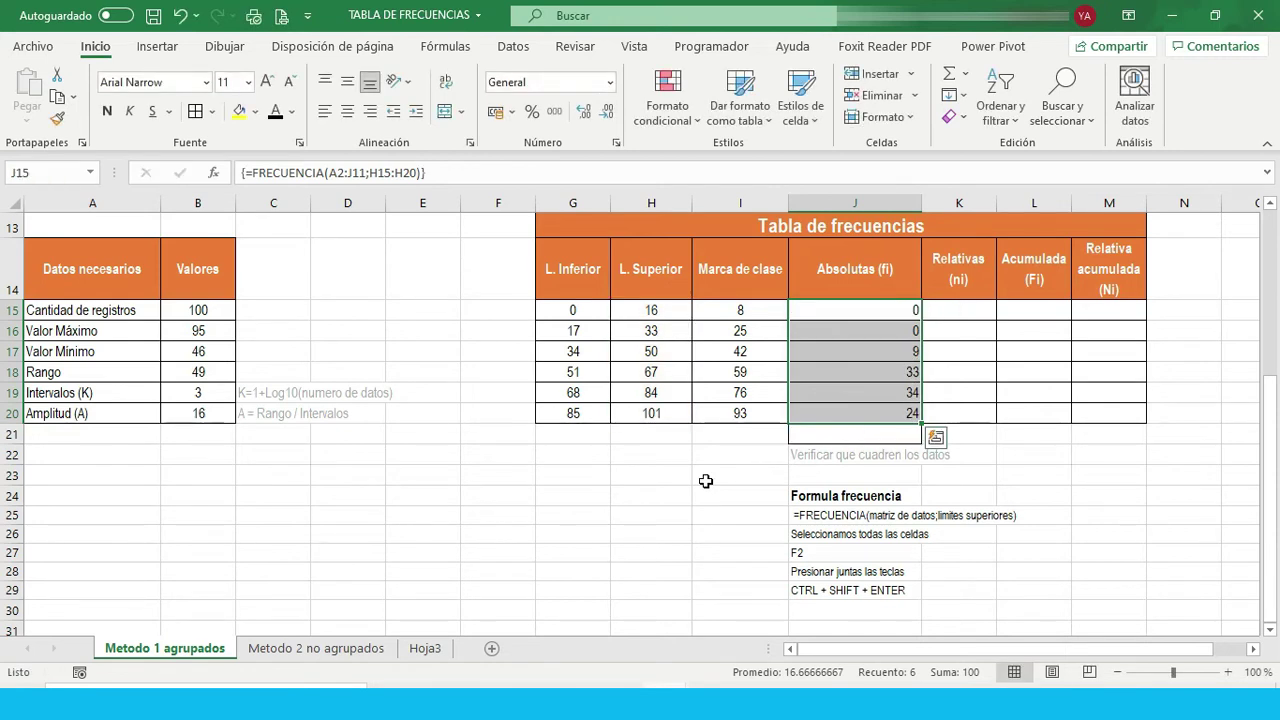
pyautogui.moveTo(860, 311); pyautogui.dragTo(852, 414)
pyautogui.moveTo(884, 310); pyautogui.dragTo(885, 410)
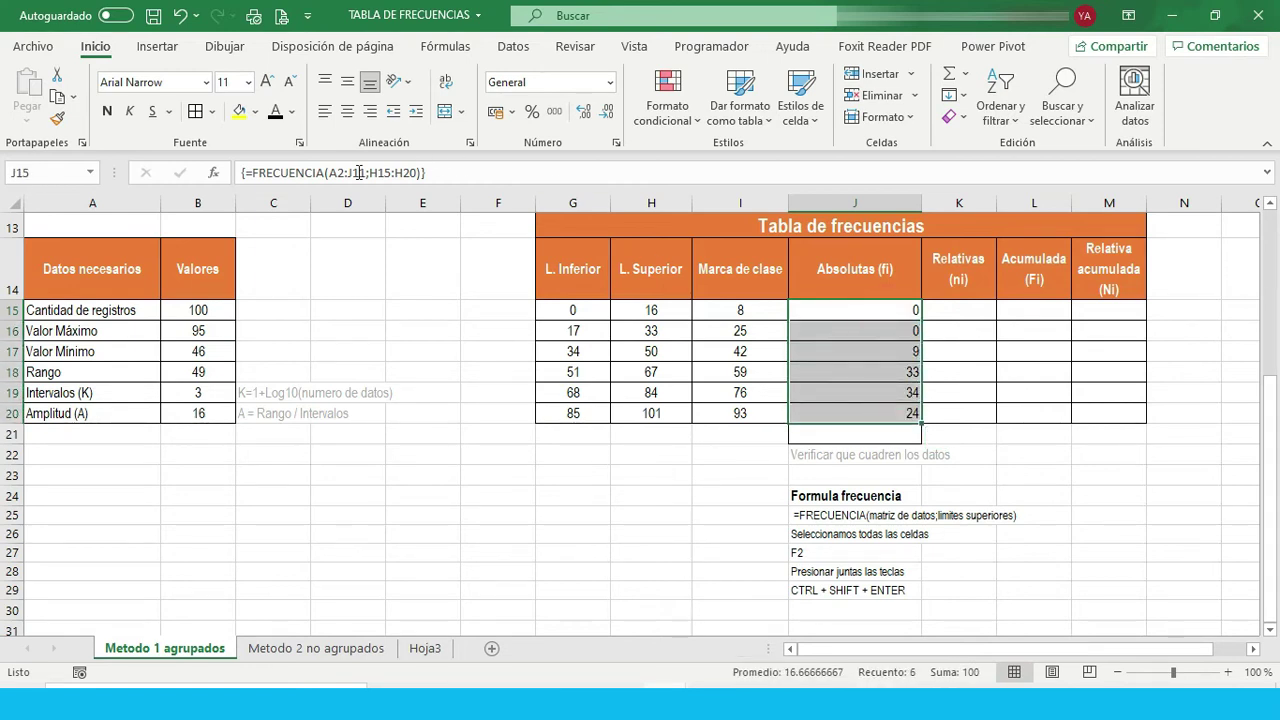
# Total the Absolutas (fi) column in J21 with =SUMA(J15:J20).
pyautogui.click(1033, 475)
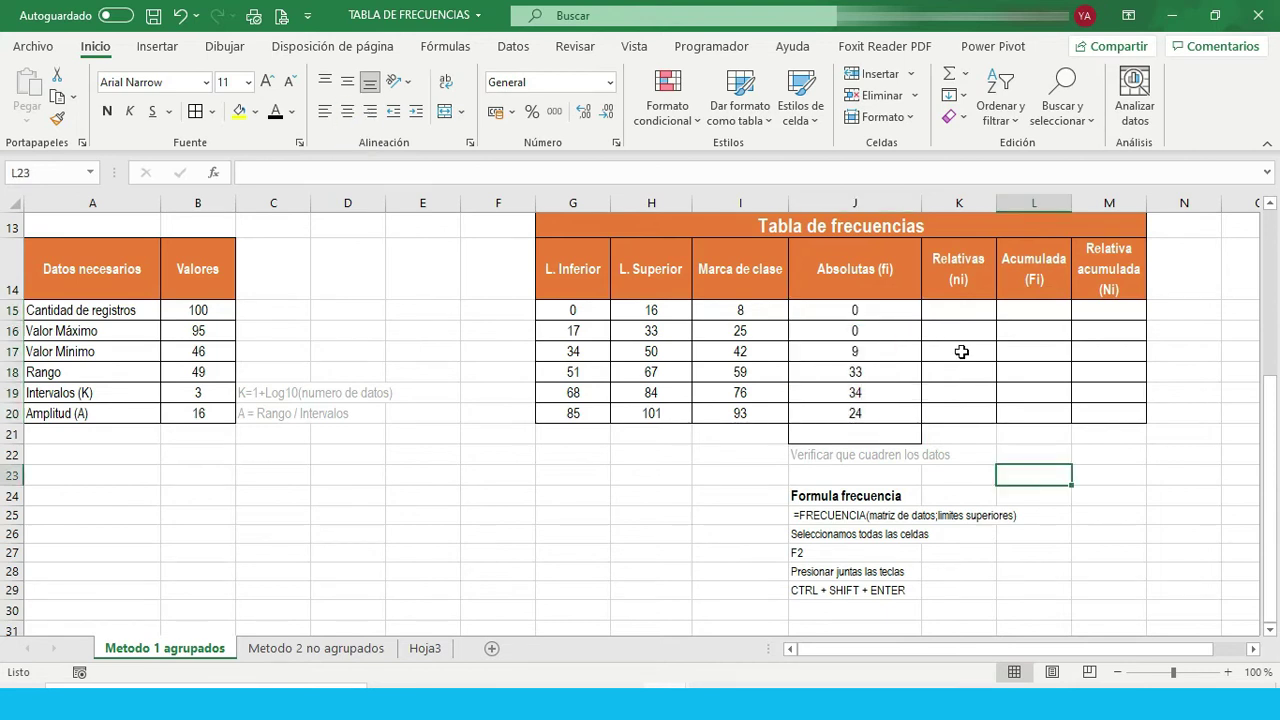
pyautogui.click(880, 430)
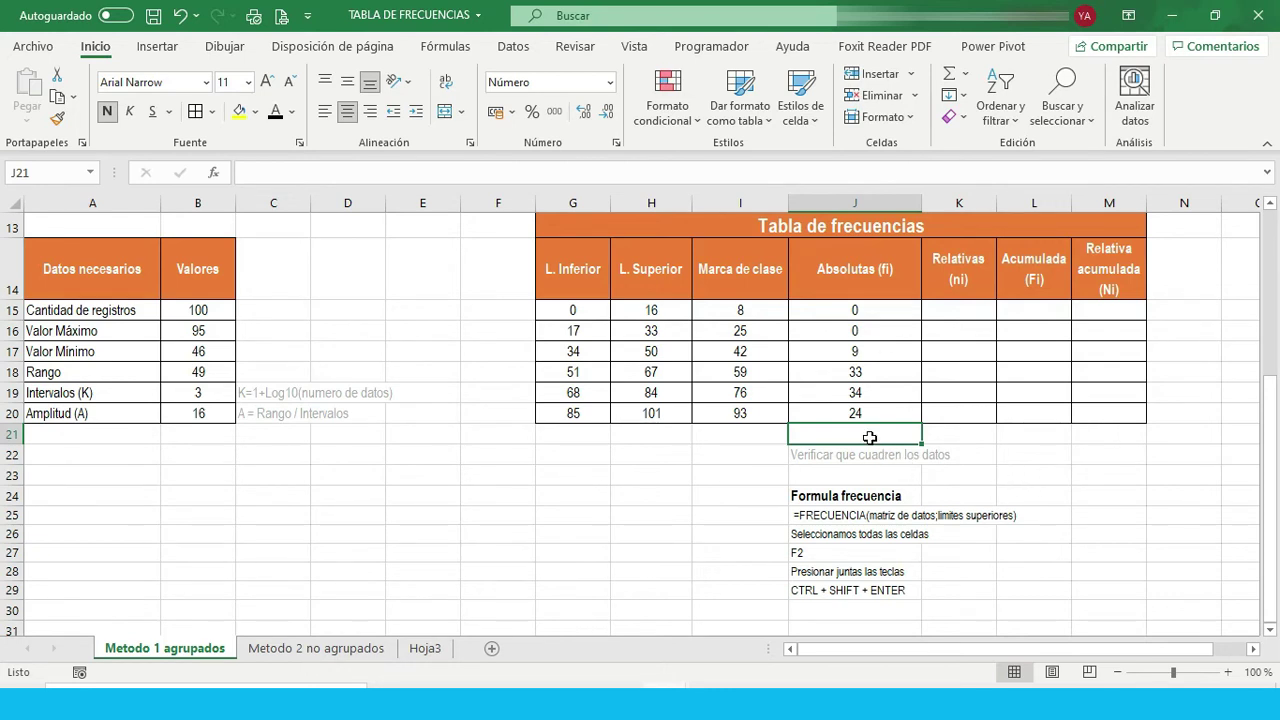
pyautogui.click(115, 311)
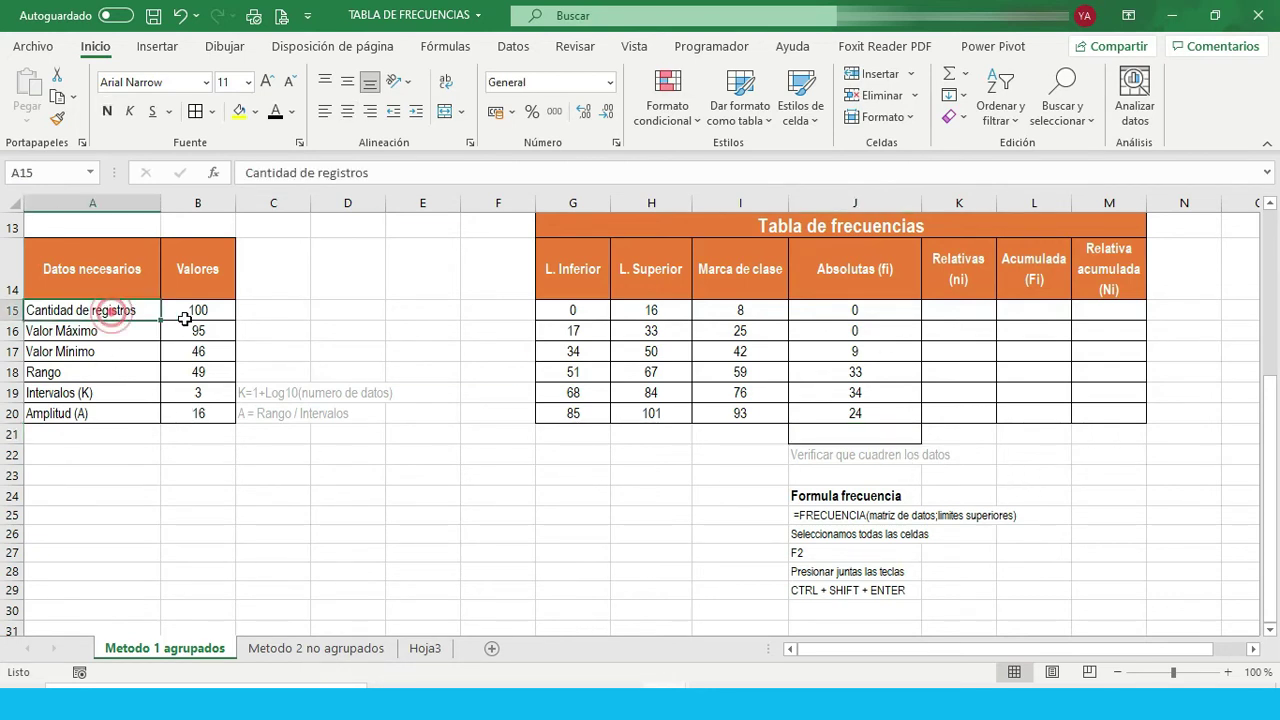
pyautogui.click(186, 309)
pyautogui.click(862, 432)
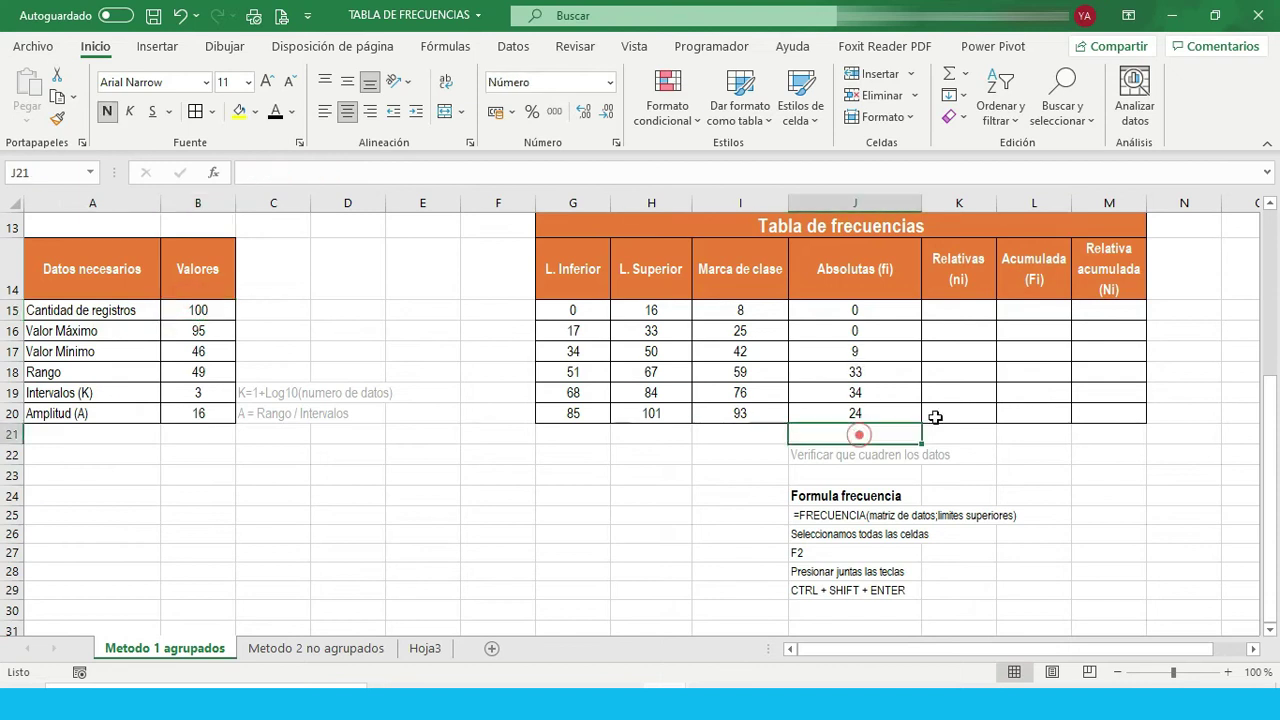
pyautogui.click(952, 78)
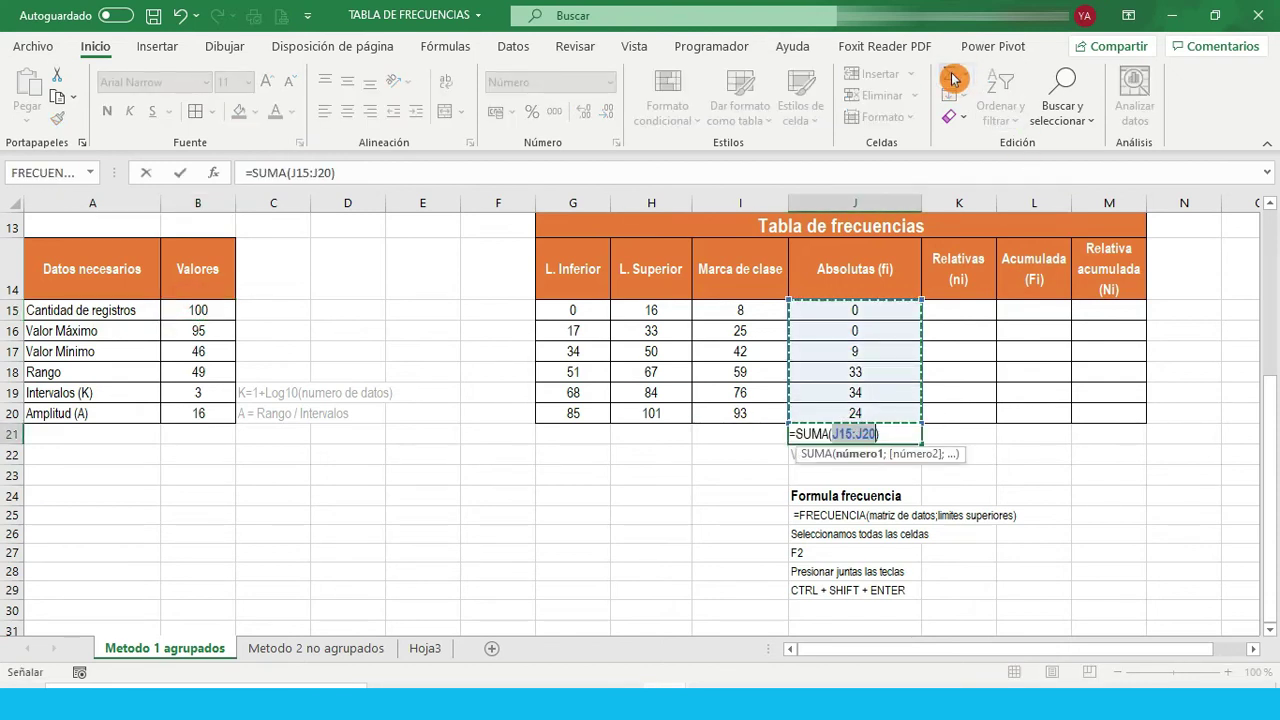
pyautogui.press('Return')
pyautogui.click(850, 438)
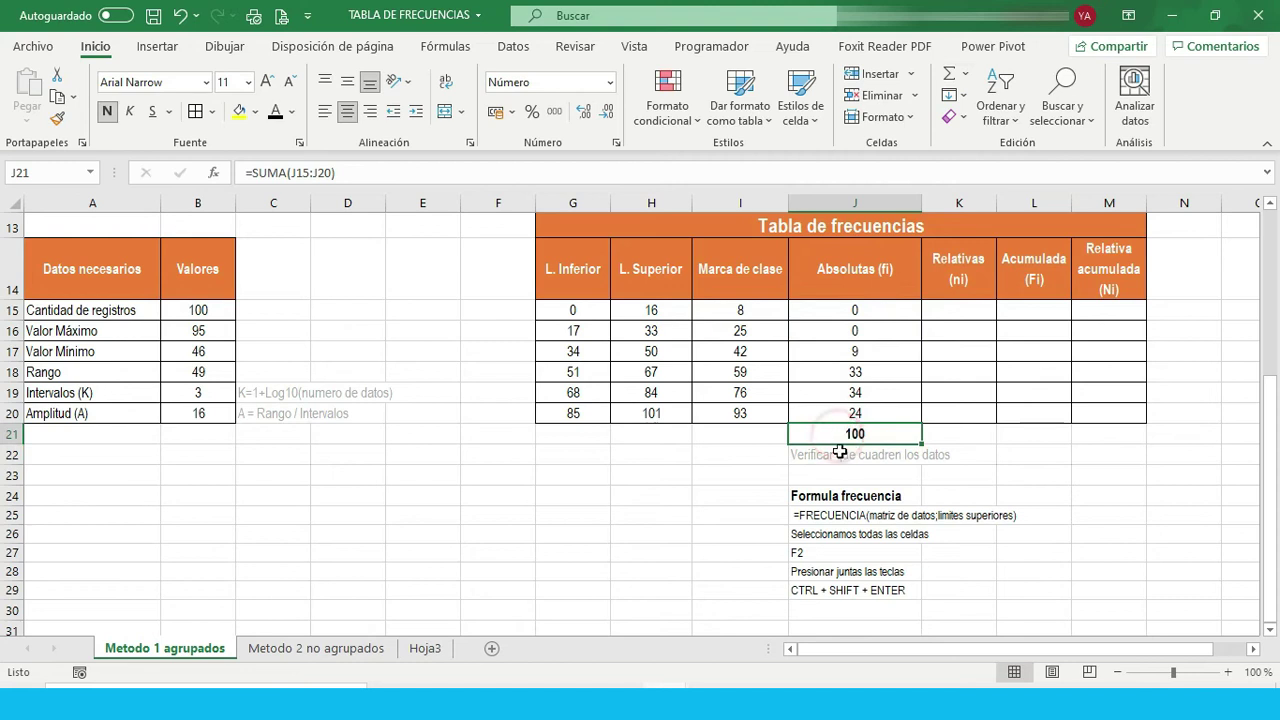
# Compare the Absolutas (fi) total in J21 with the Cantidad de registros in B15 and review the remaining empty frequency columns.
pyautogui.click(179, 313)
pyautogui.moveTo(862, 350); pyautogui.dragTo(860, 425)
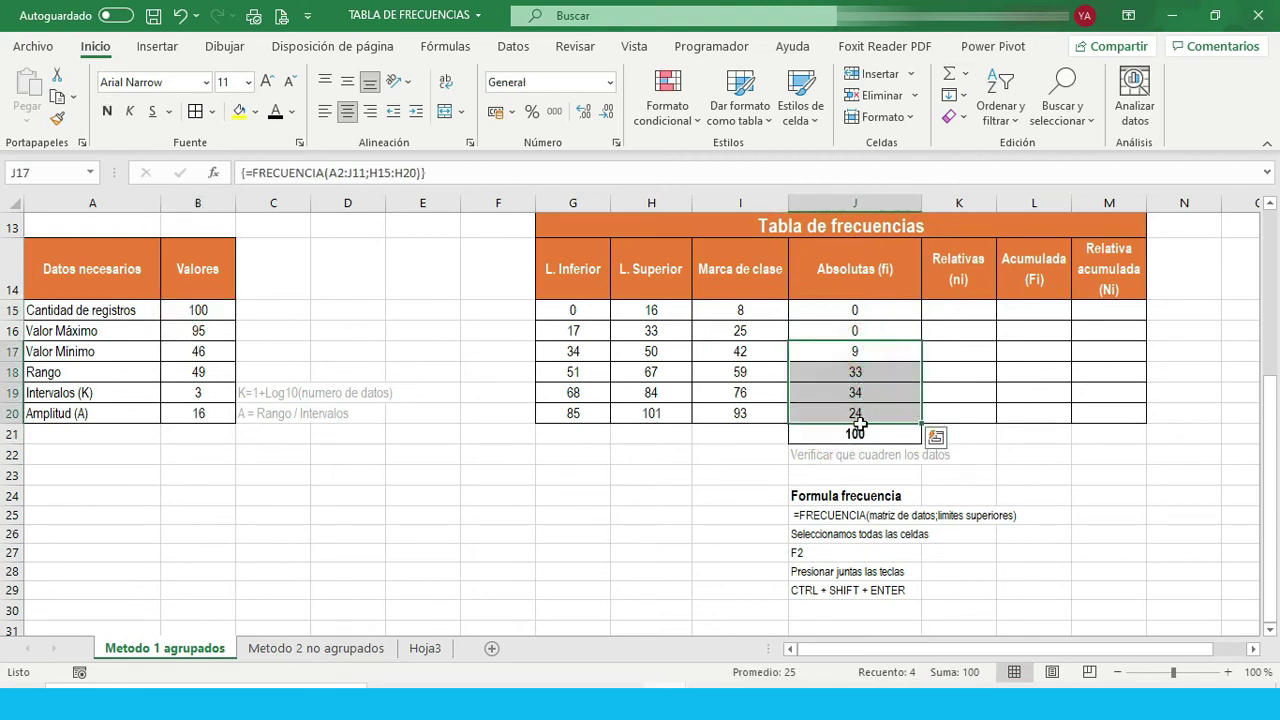
pyautogui.click(858, 434)
pyautogui.moveTo(880, 279); pyautogui.dragTo(857, 432)
pyautogui.click(840, 433)
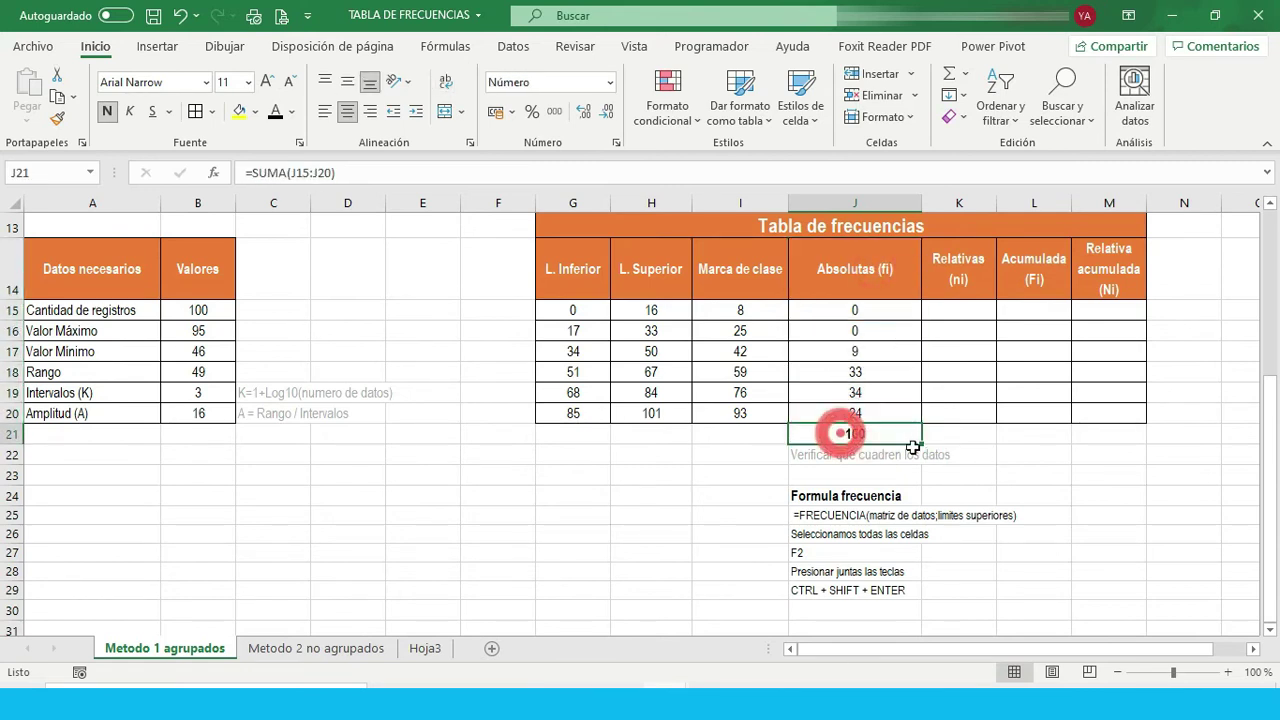
pyautogui.moveTo(954, 308); pyautogui.dragTo(1112, 412)
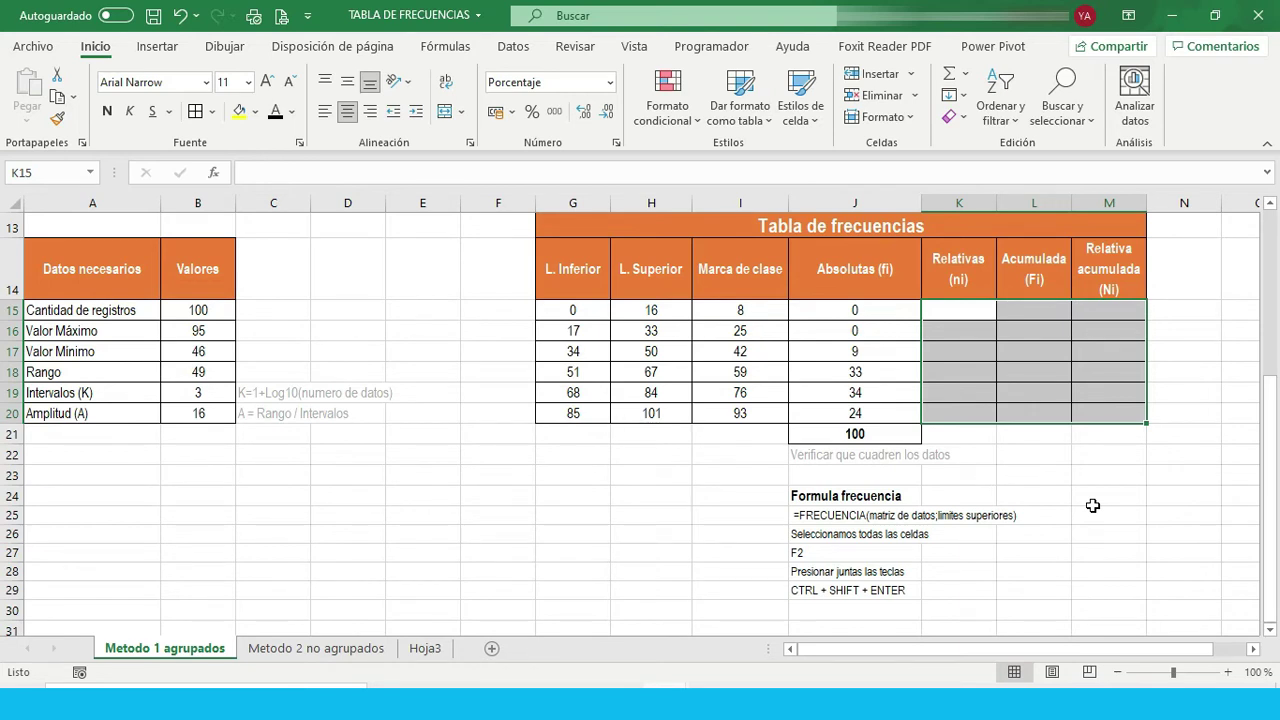
pyautogui.click(1093, 506)
pyautogui.click(826, 435)
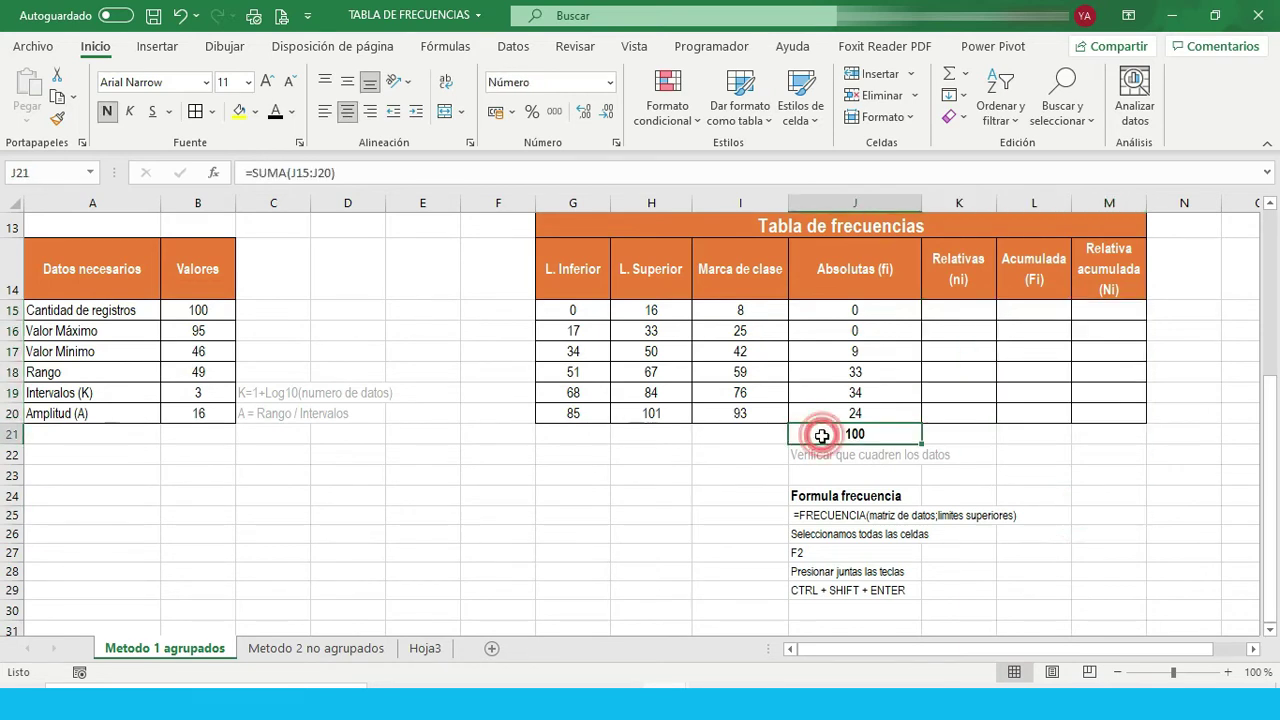
pyautogui.click(210, 316)
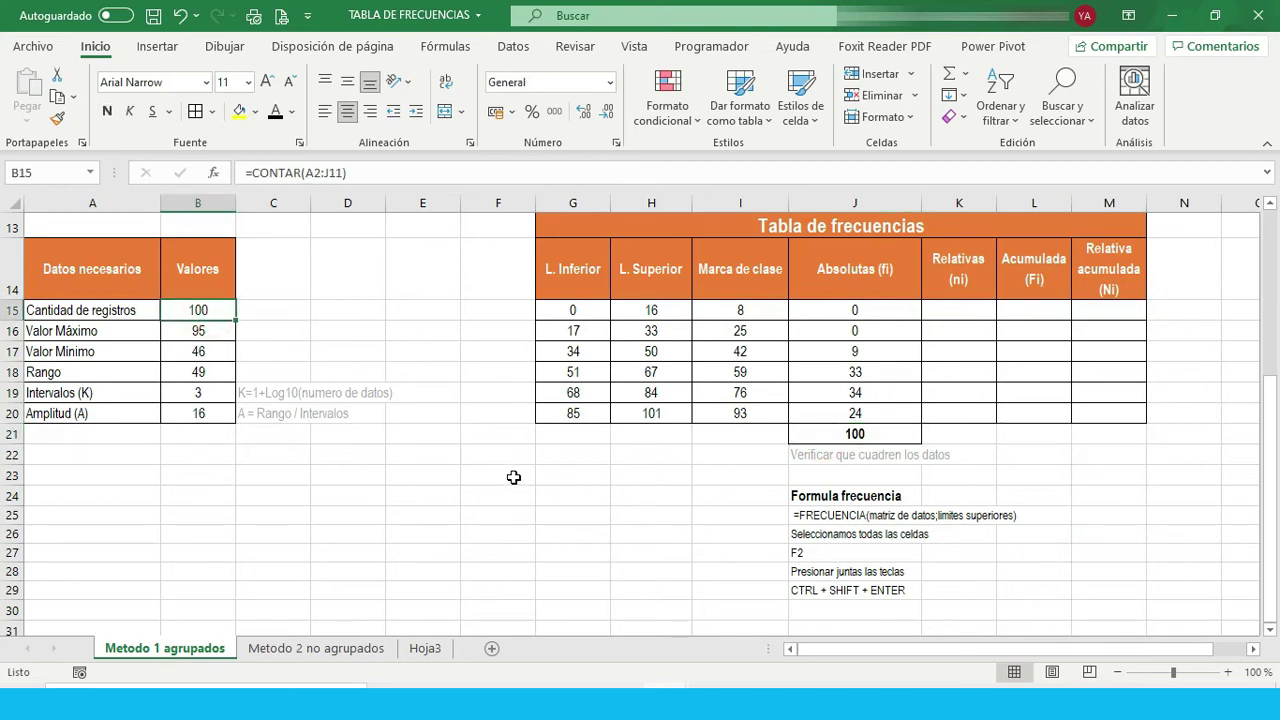
pyautogui.click(572, 513)
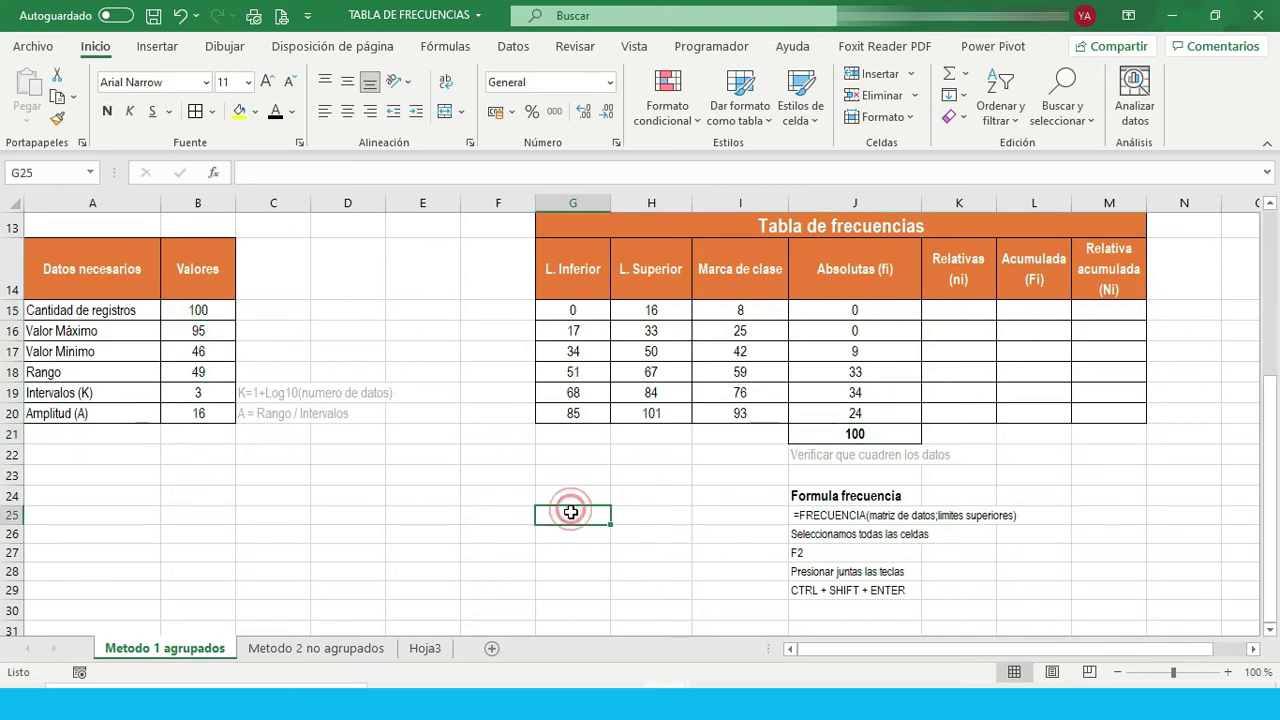
# Calculate the Relativas (ni) in K15 as +J15/$J$21, with the total as an absolute reference, and fill the formula down to K20.
pyautogui.click(973, 311)
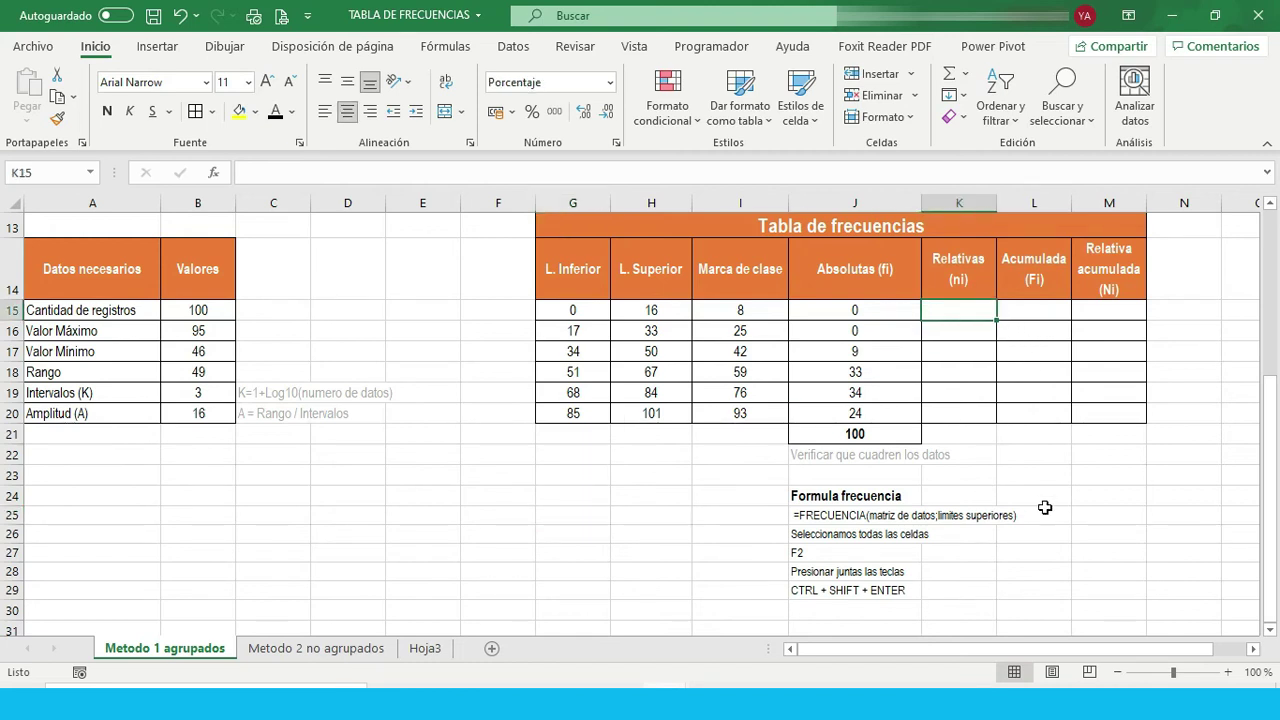
pyautogui.write('+')
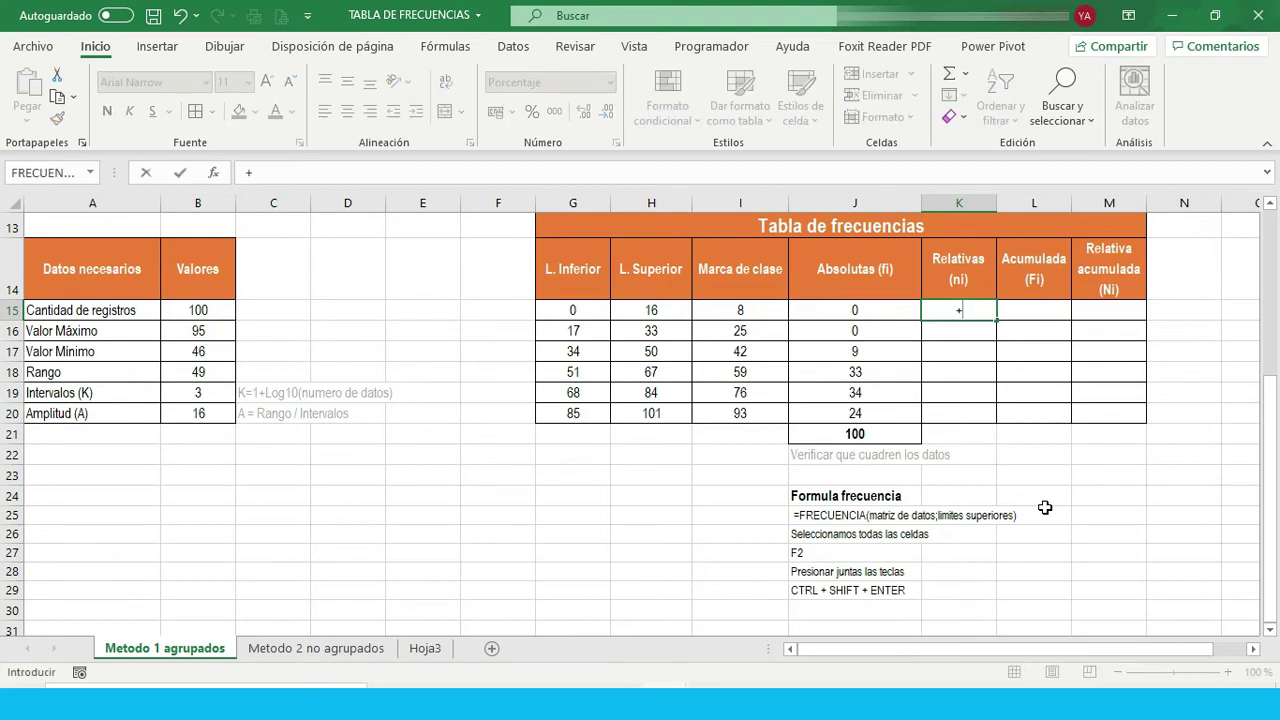
pyautogui.press('Left')
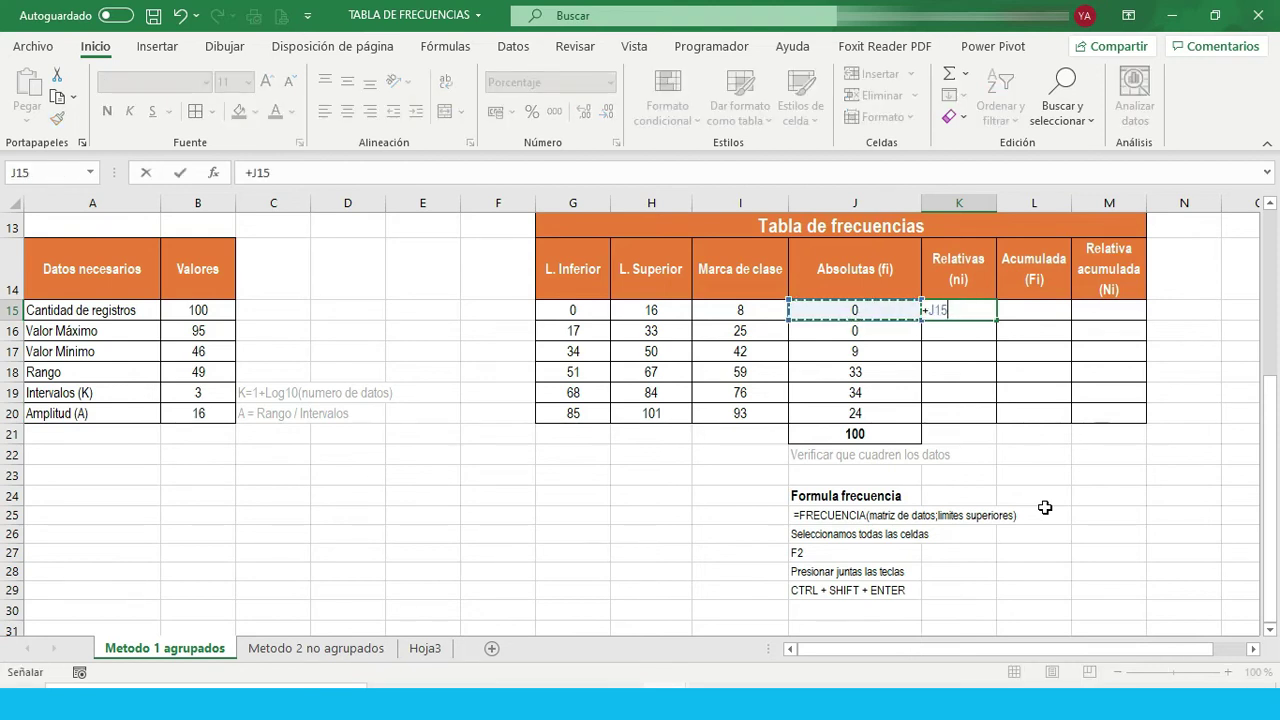
pyautogui.write('/')
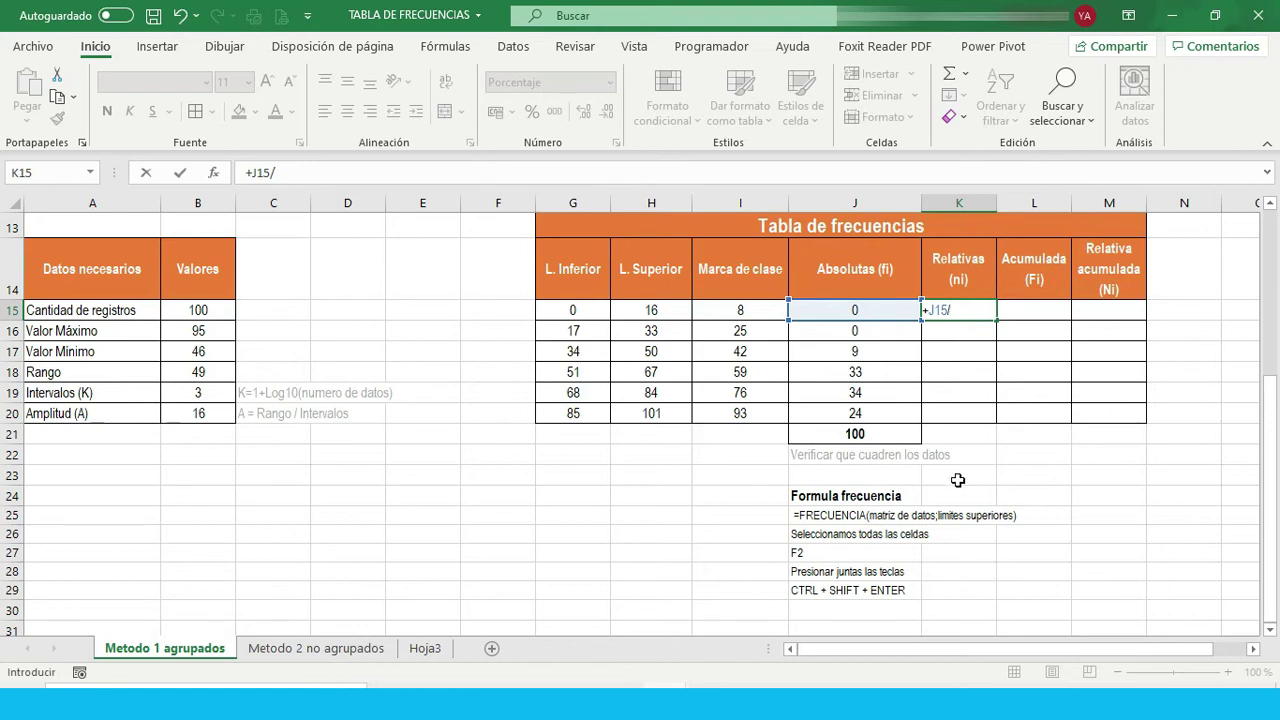
pyautogui.click(851, 434)
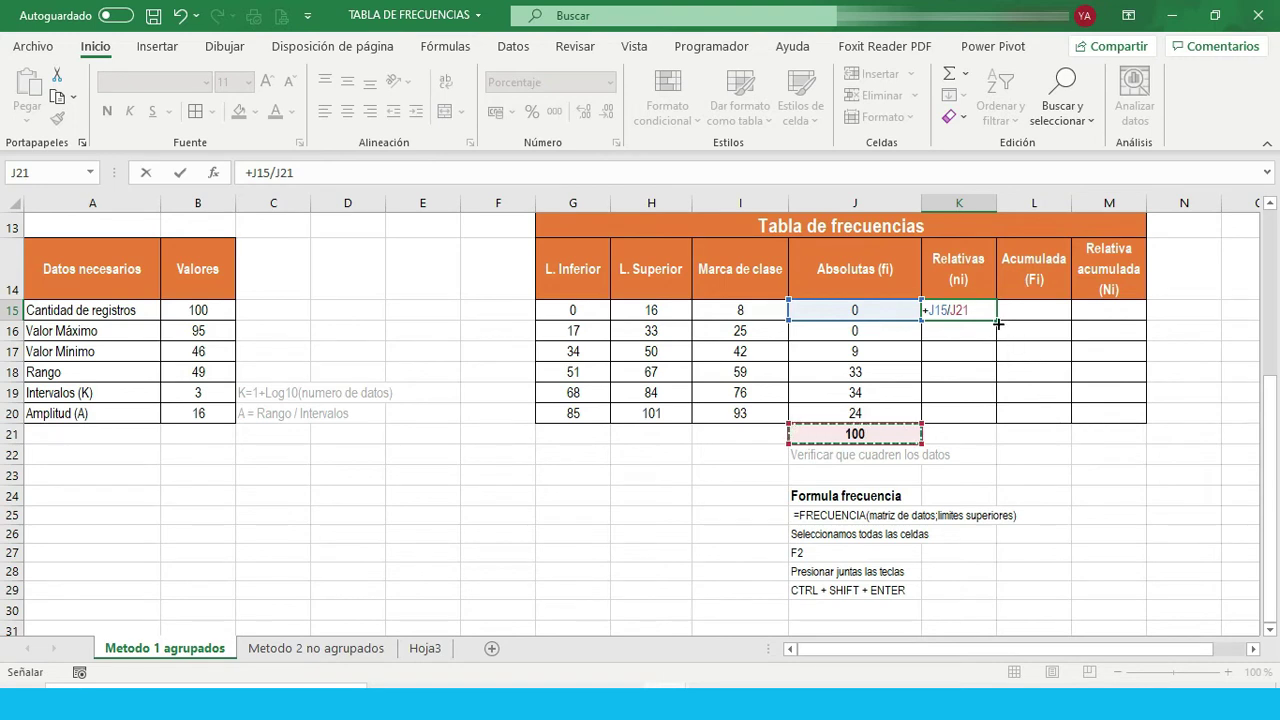
pyautogui.press('F2')
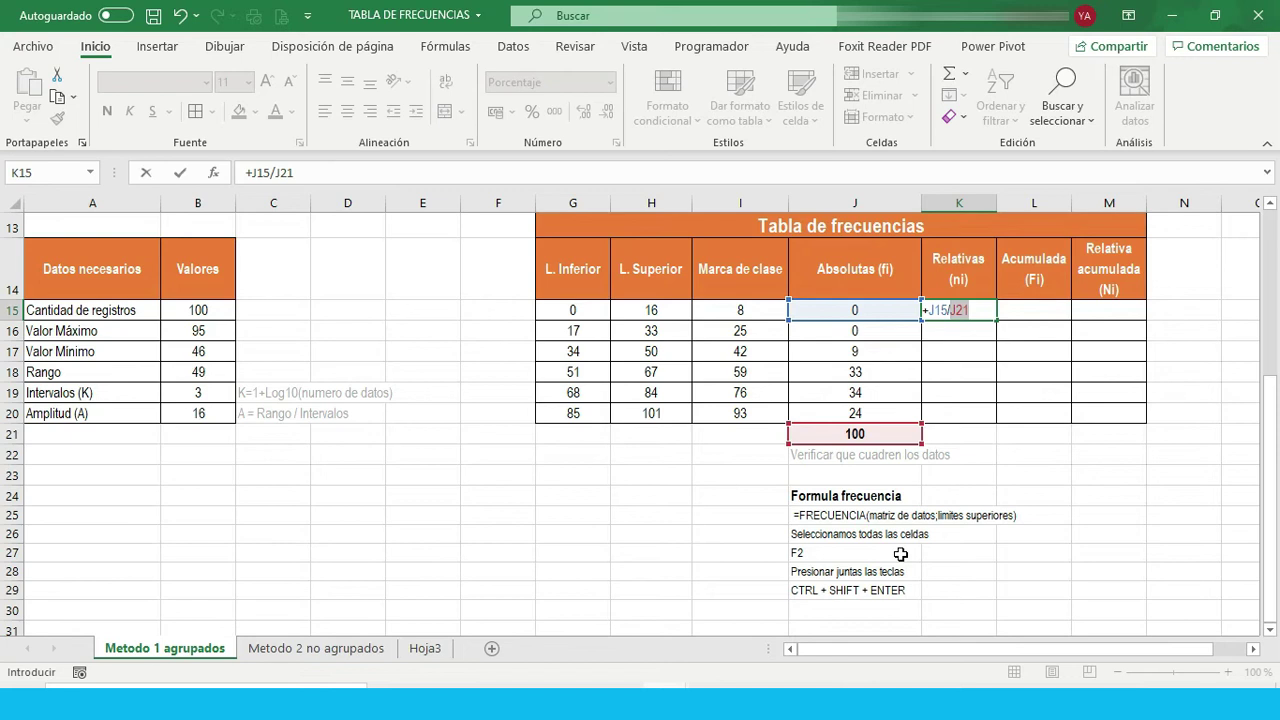
pyautogui.press('F4')
pyautogui.press('Return')
pyautogui.click(975, 308)
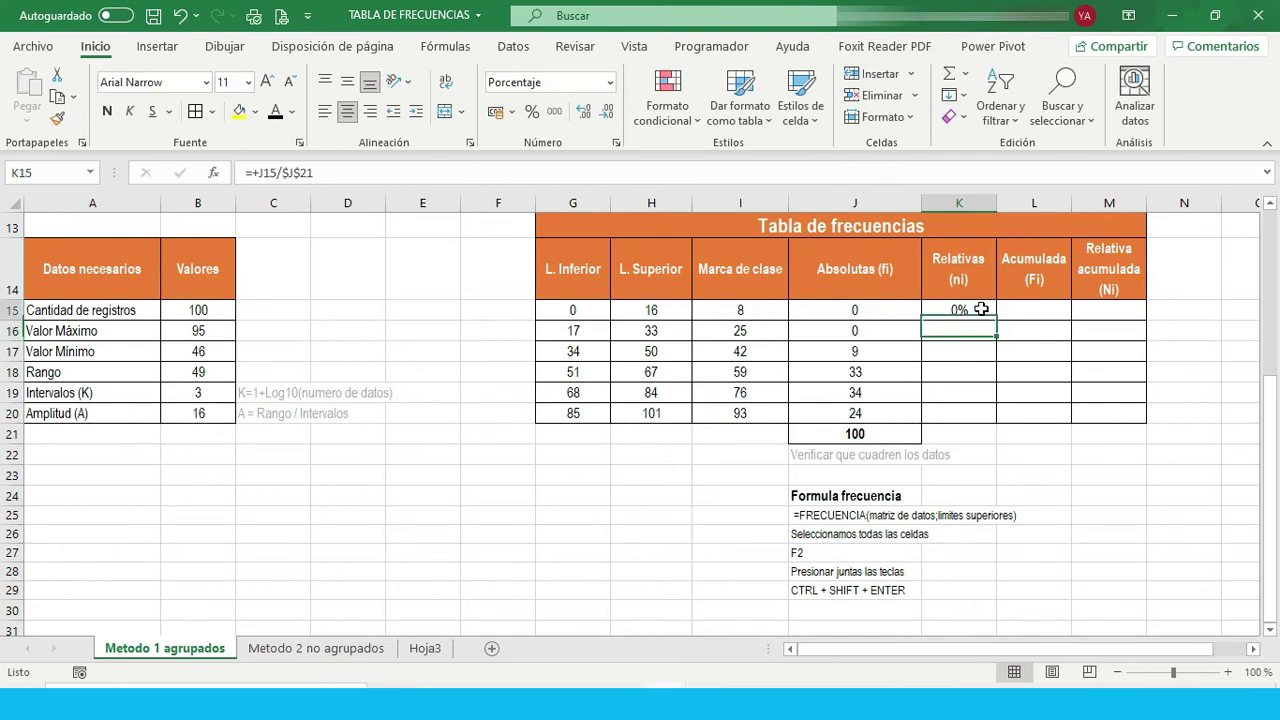
pyautogui.moveTo(1001, 325); pyautogui.dragTo(995, 422)
# Apply the percentage format to the Relativas (ni) values in K15:K20.
pyautogui.click(964, 312)
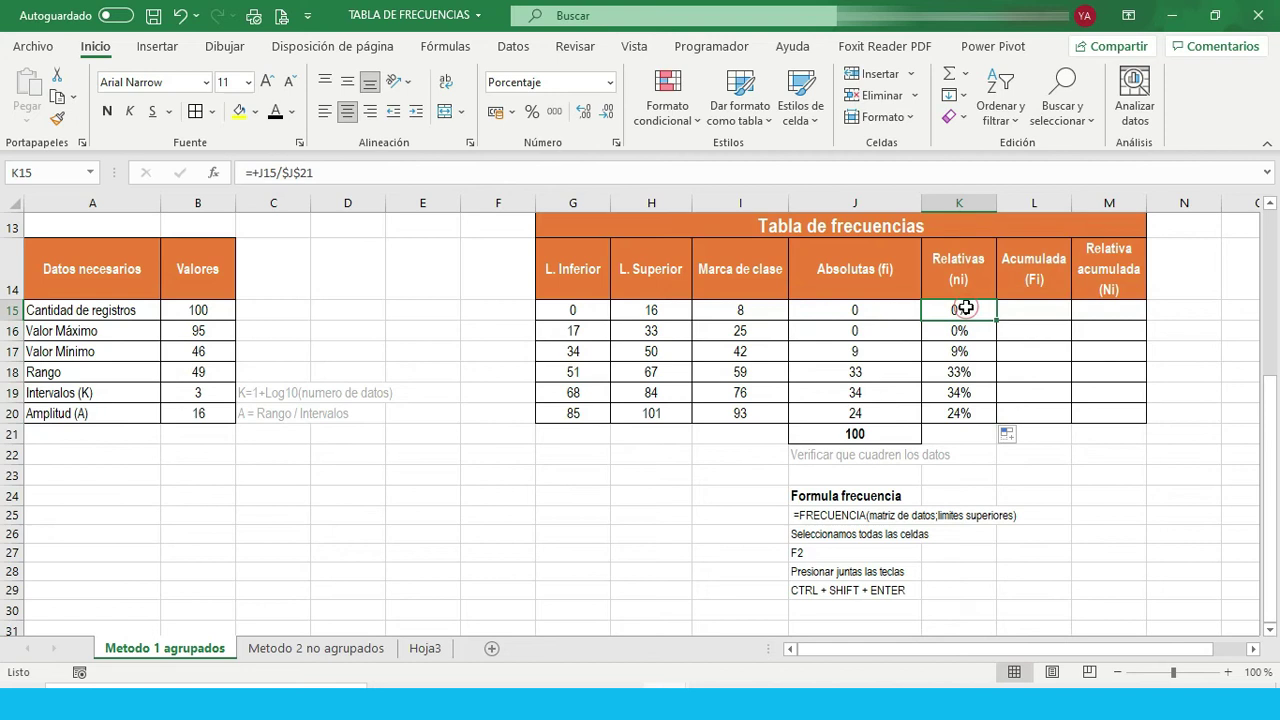
pyautogui.moveTo(970, 310); pyautogui.dragTo(956, 420)
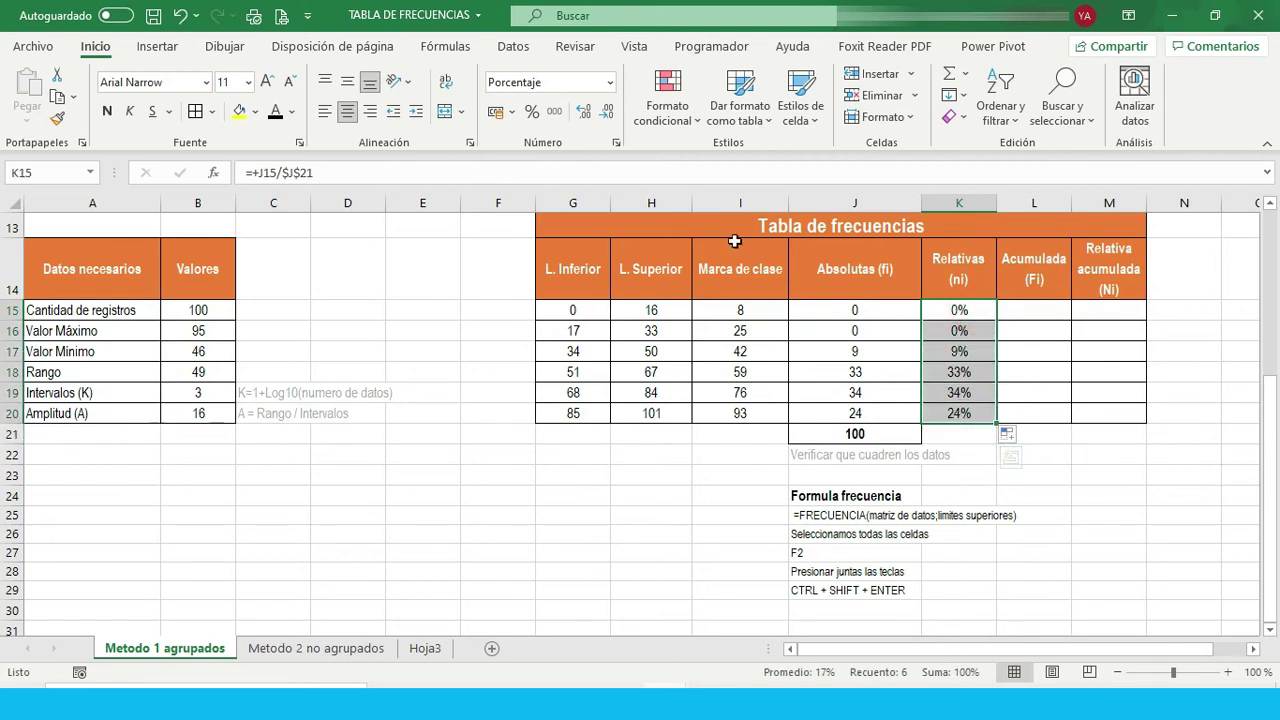
pyautogui.click(530, 116)
# Start the Acumulada (Fi) column by entering +J15 in L15, referencing the first absolute frequency.
pyautogui.click(1028, 312)
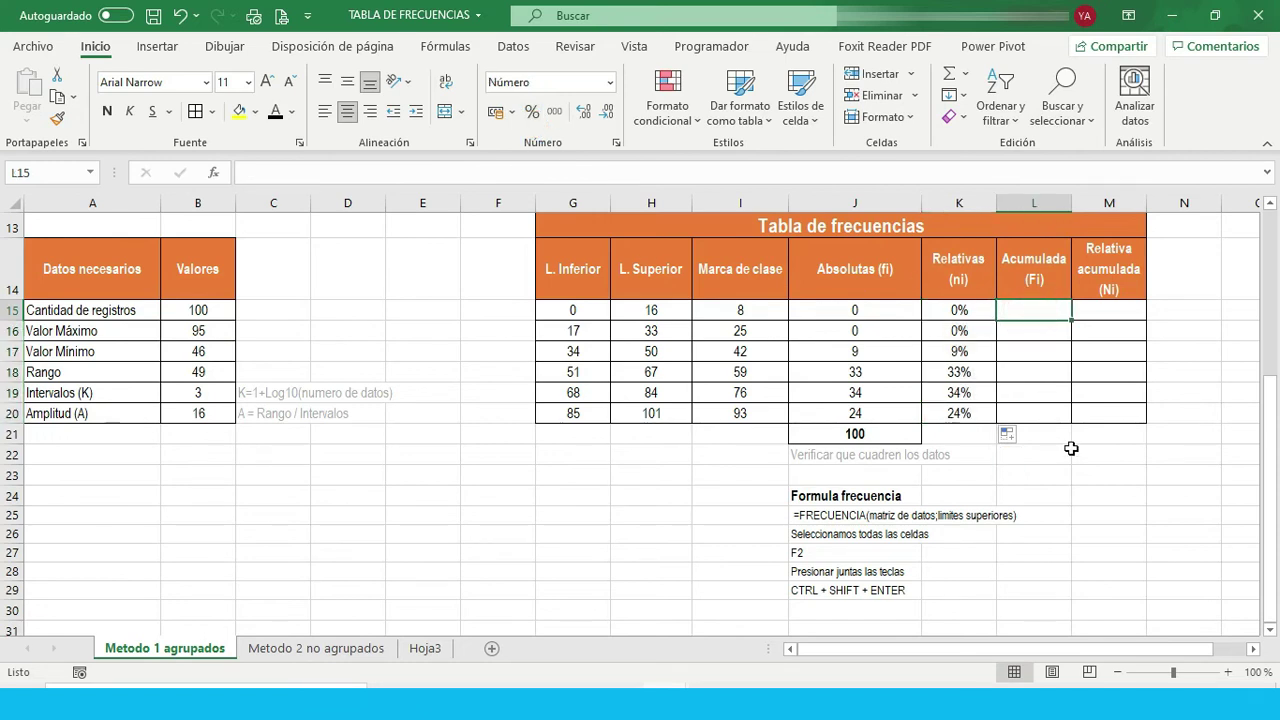
pyautogui.write('+')
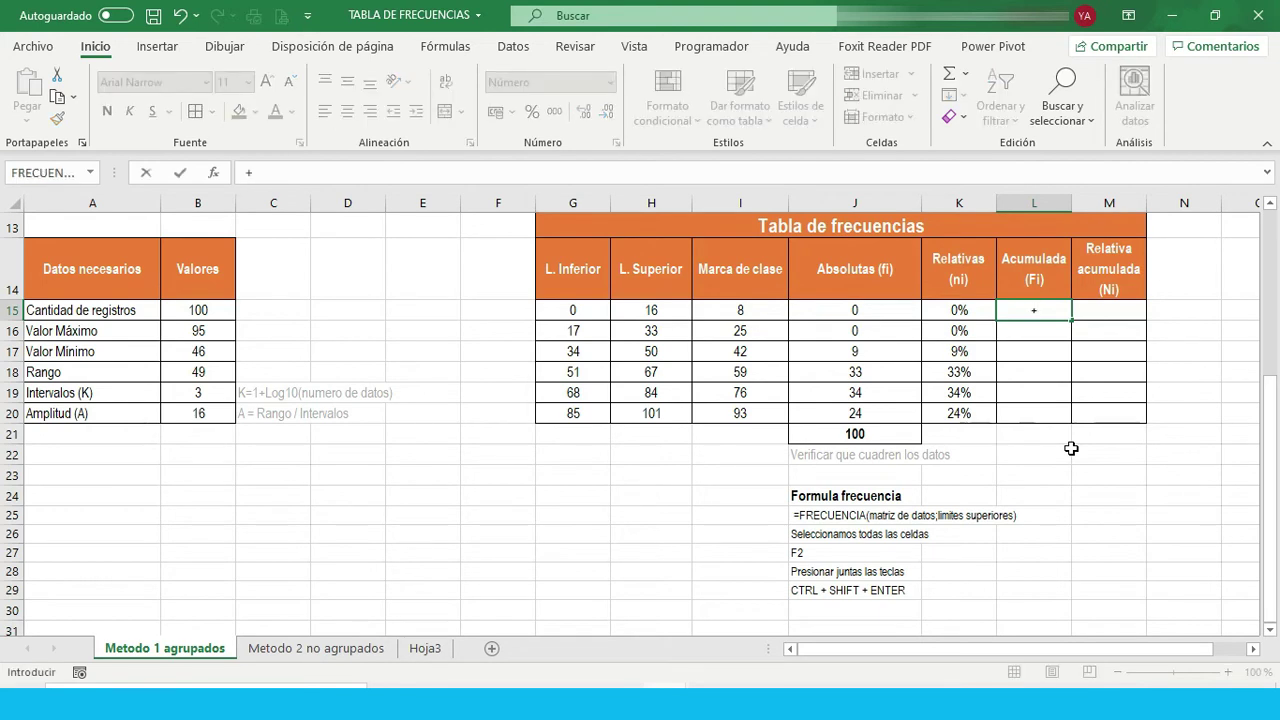
pyautogui.press('Left')
pyautogui.press('Left')
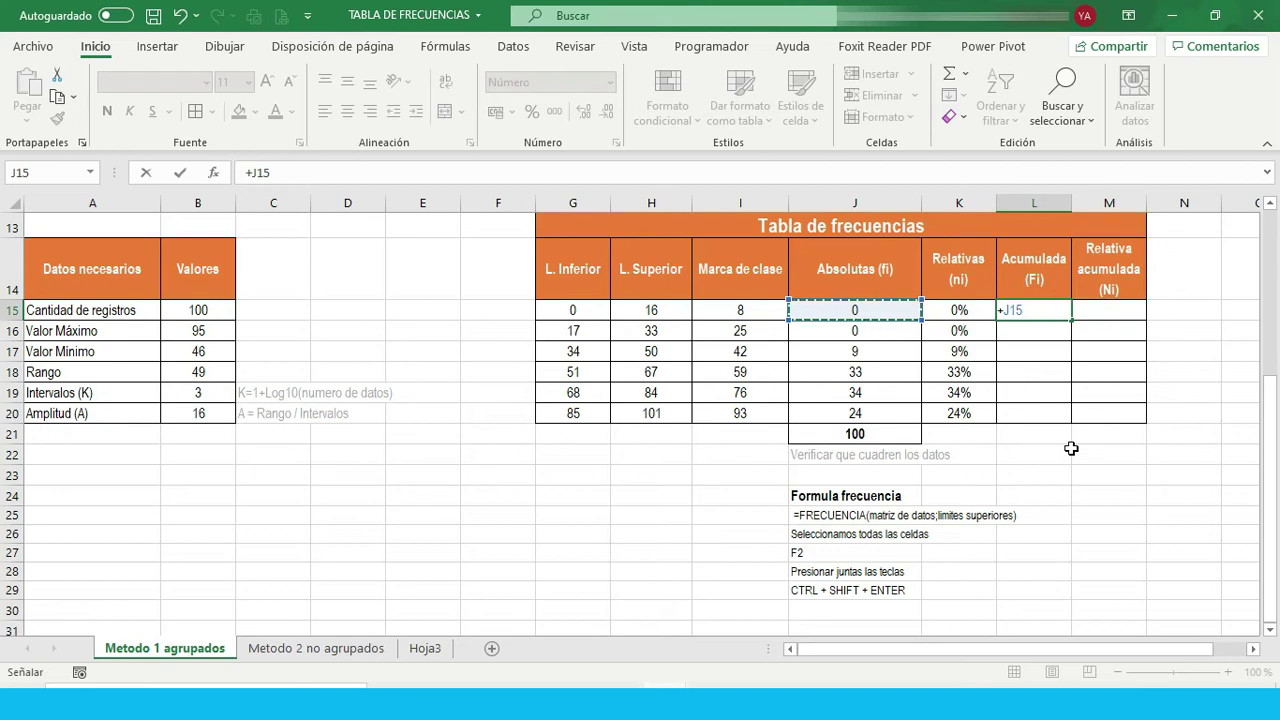
pyautogui.press('Return')
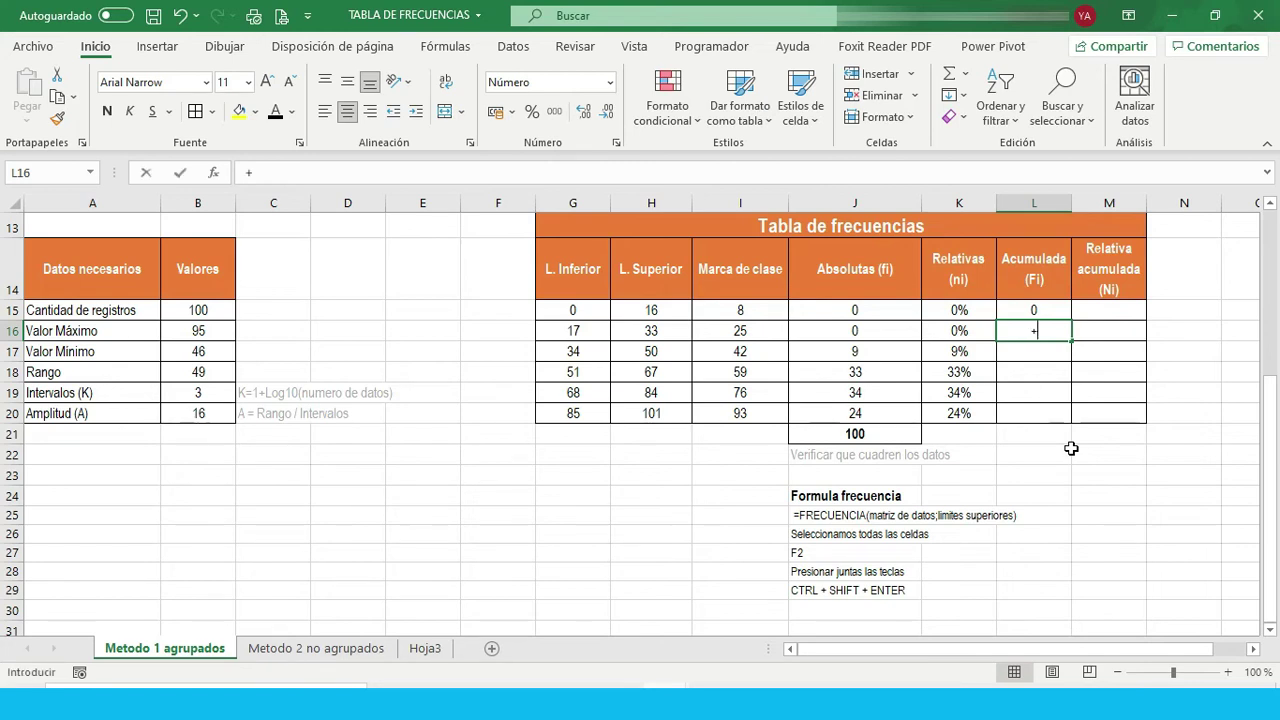
# Enter +J16+L15 in L16, fill it down to L20, and check the last accumulated value against the total in J21.
pyautogui.write('+')
pyautogui.press('Left')
pyautogui.press('Left')
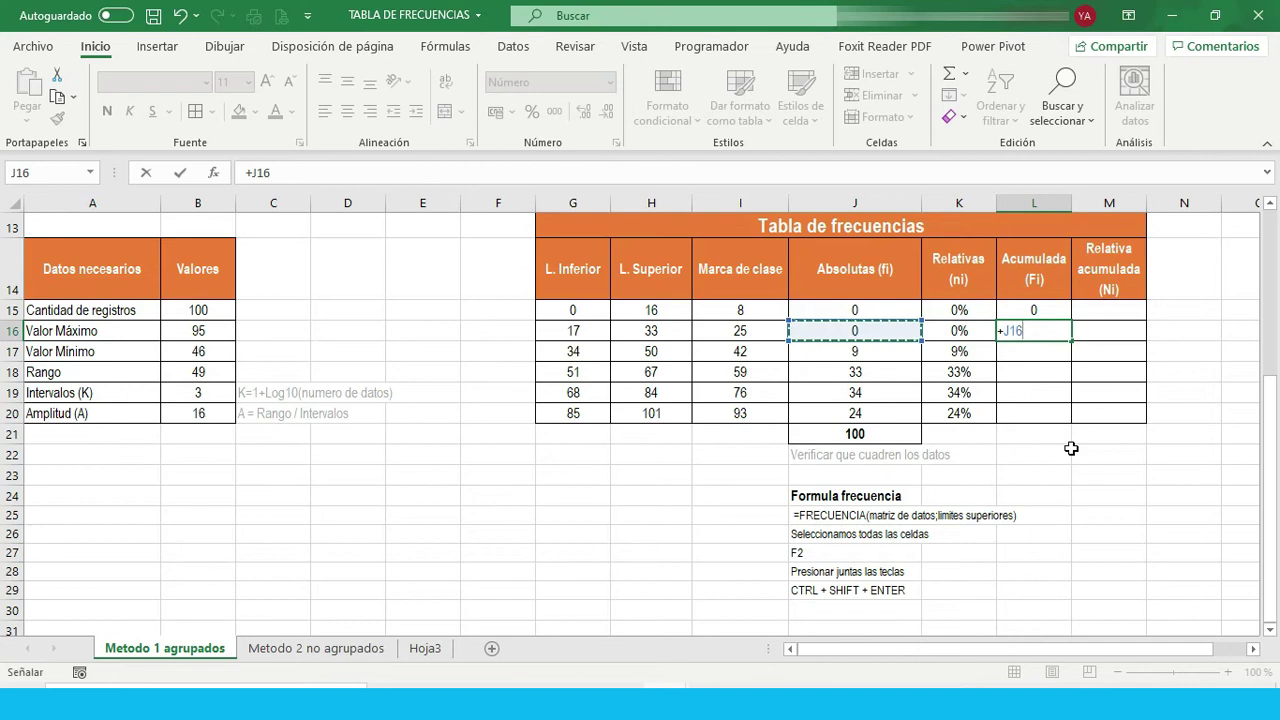
pyautogui.write('+')
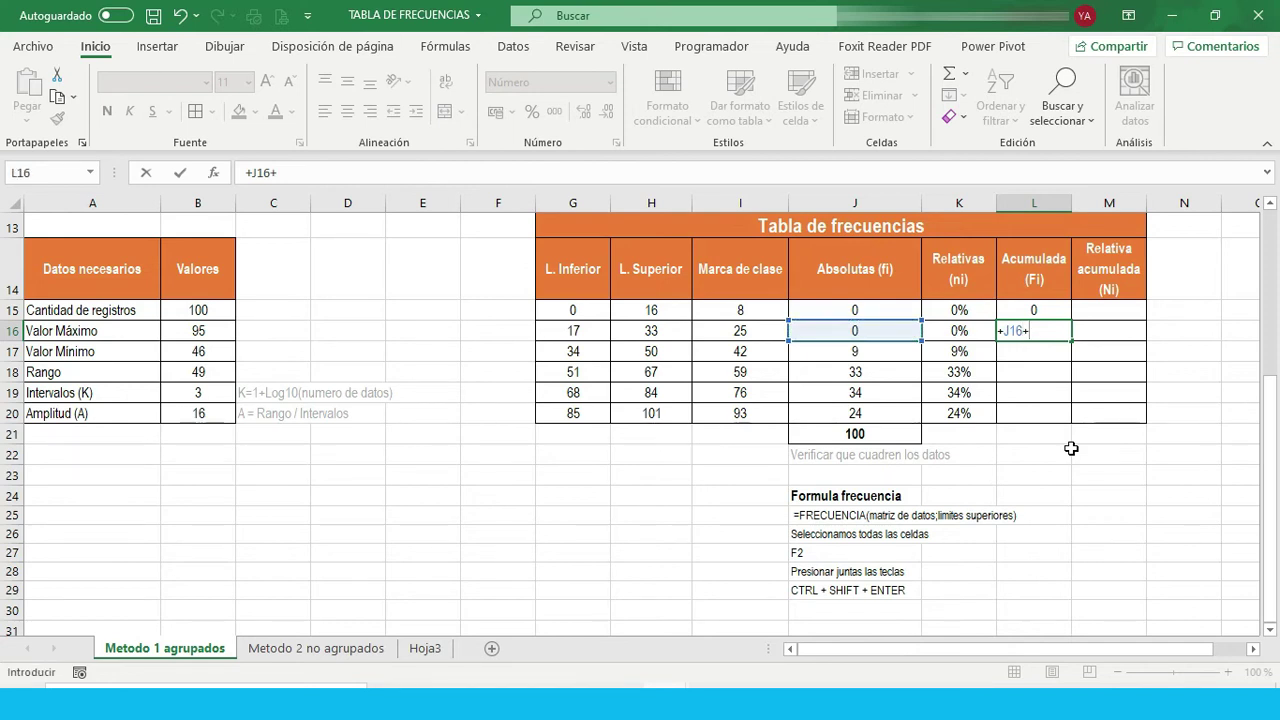
pyautogui.press('Up')
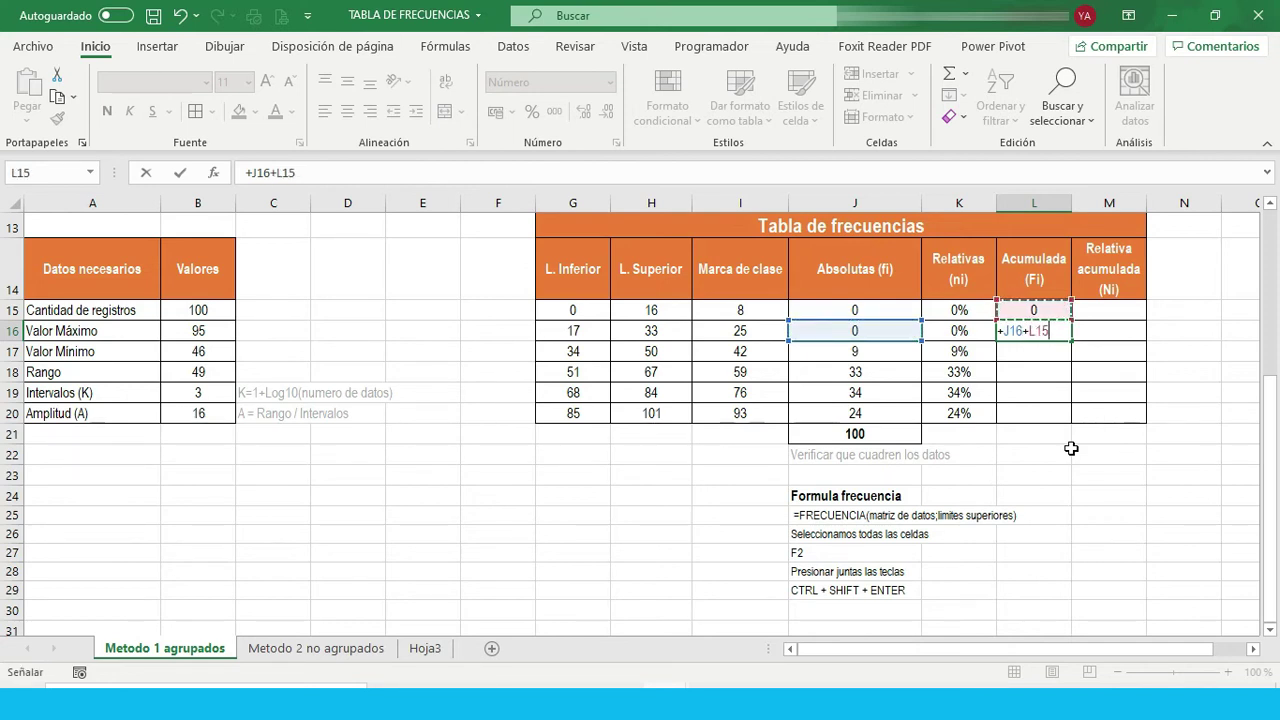
pyautogui.press('Return')
pyautogui.click(1066, 332)
pyautogui.moveTo(1074, 340); pyautogui.dragTo(1063, 416)
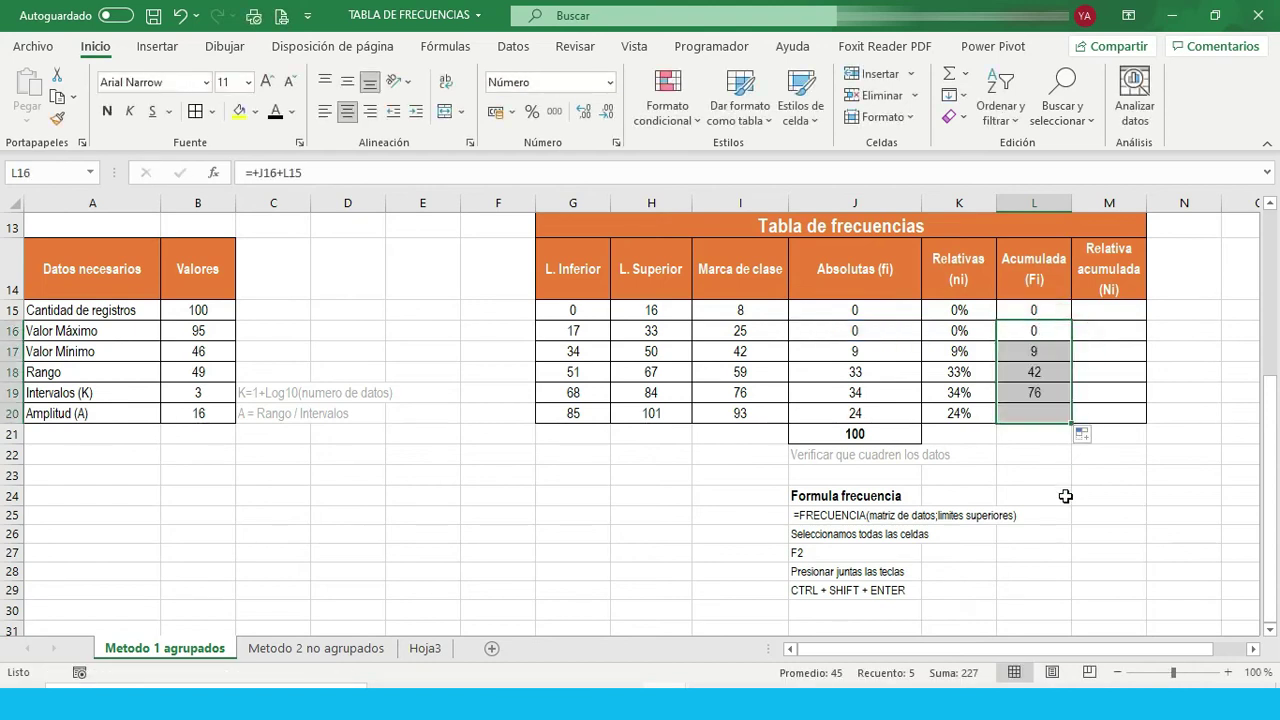
pyautogui.click(1025, 412)
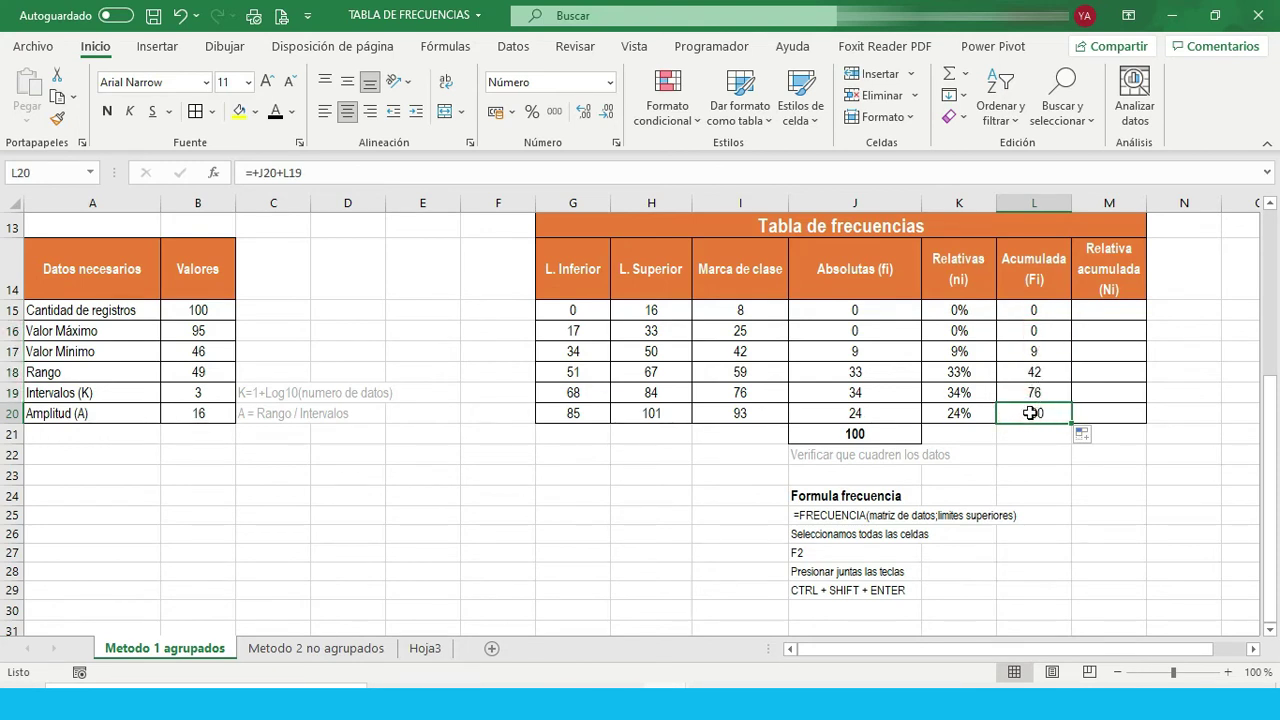
pyautogui.moveTo(588, 414); pyautogui.dragTo(650, 414)
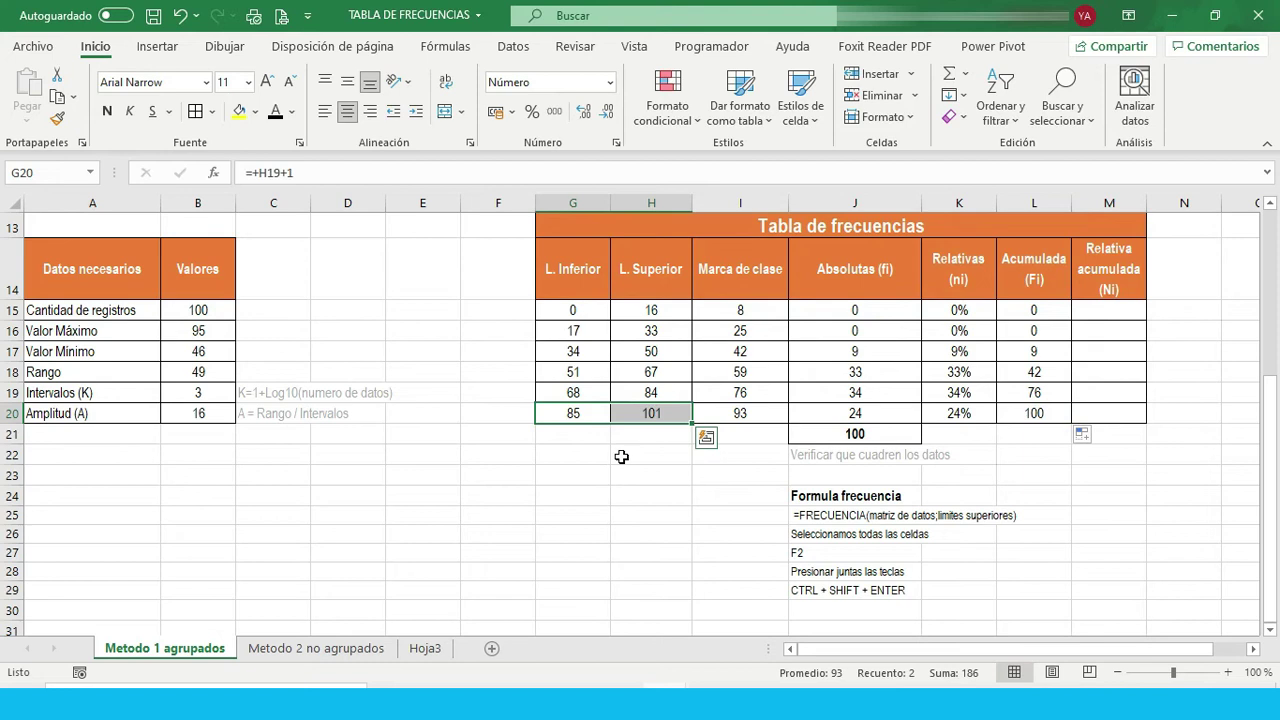
pyautogui.click(888, 434)
pyautogui.click(1025, 410)
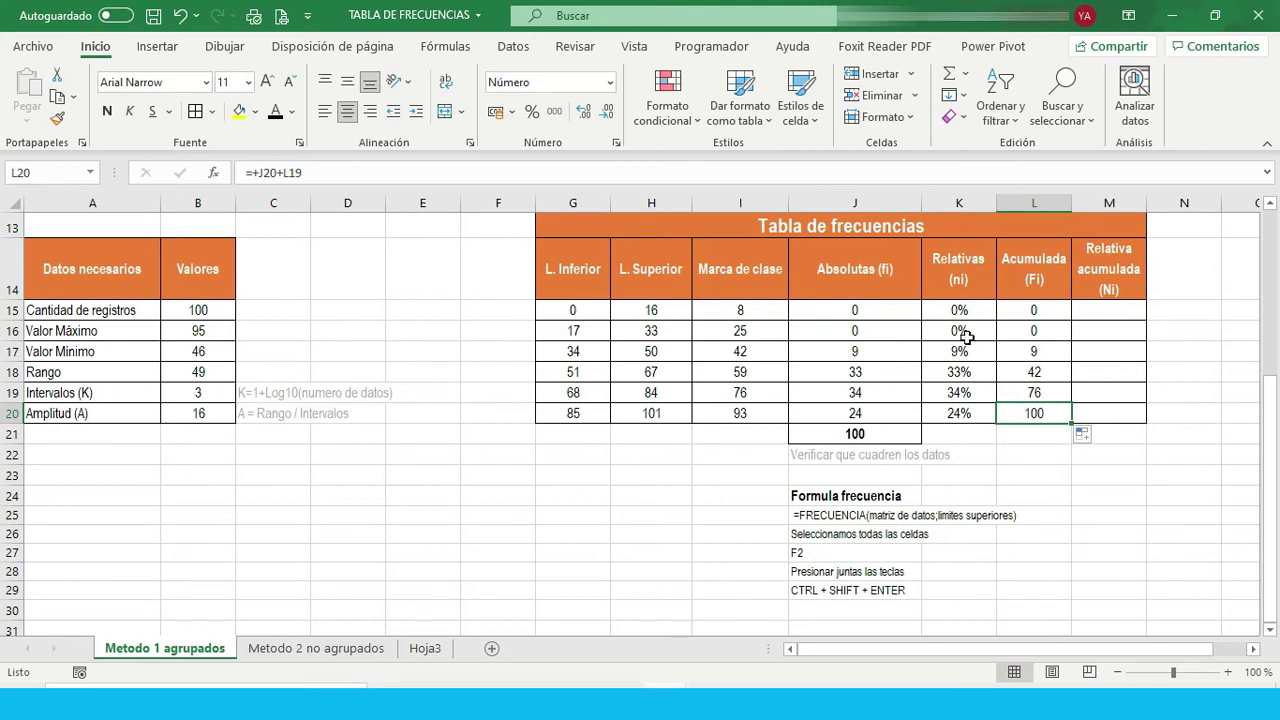
pyautogui.moveTo(853, 318); pyautogui.dragTo(860, 413)
# Start the Relativa acumulada (Ni) column by entering +K15 in M15, referencing the first relative frequency.
pyautogui.click(1105, 311)
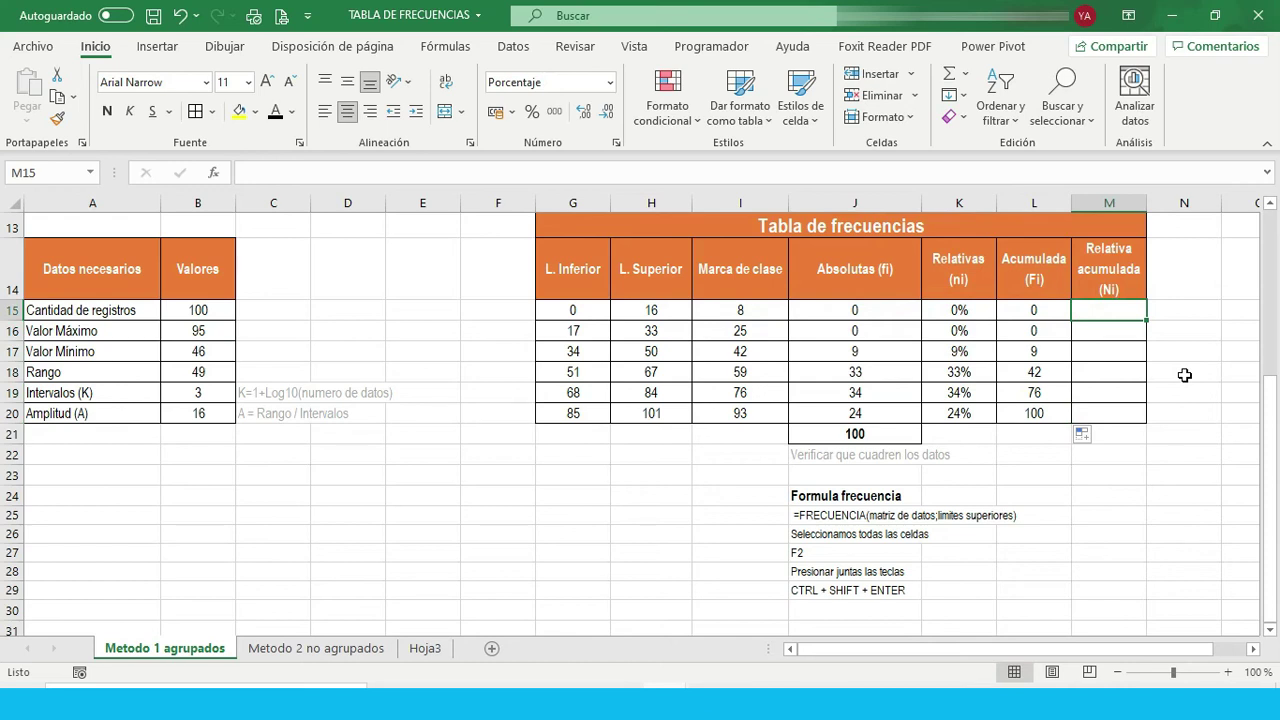
pyautogui.write('+')
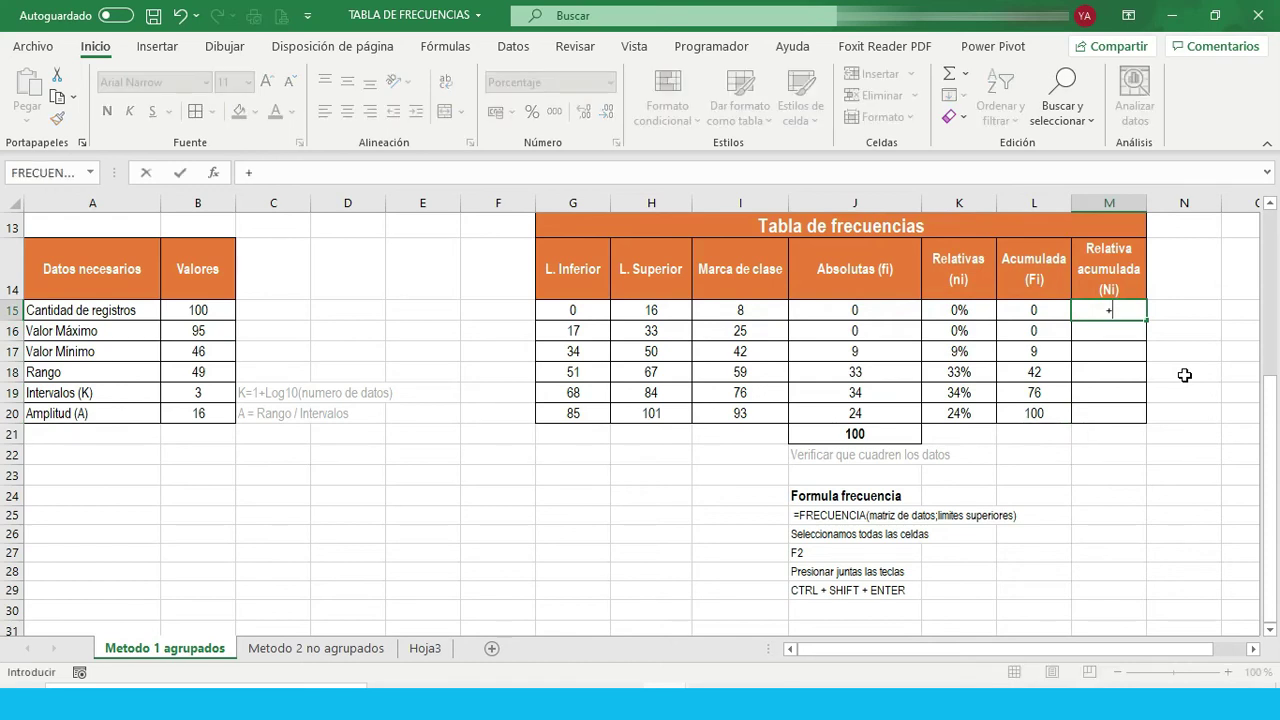
pyautogui.press('Left')
pyautogui.press('Left')
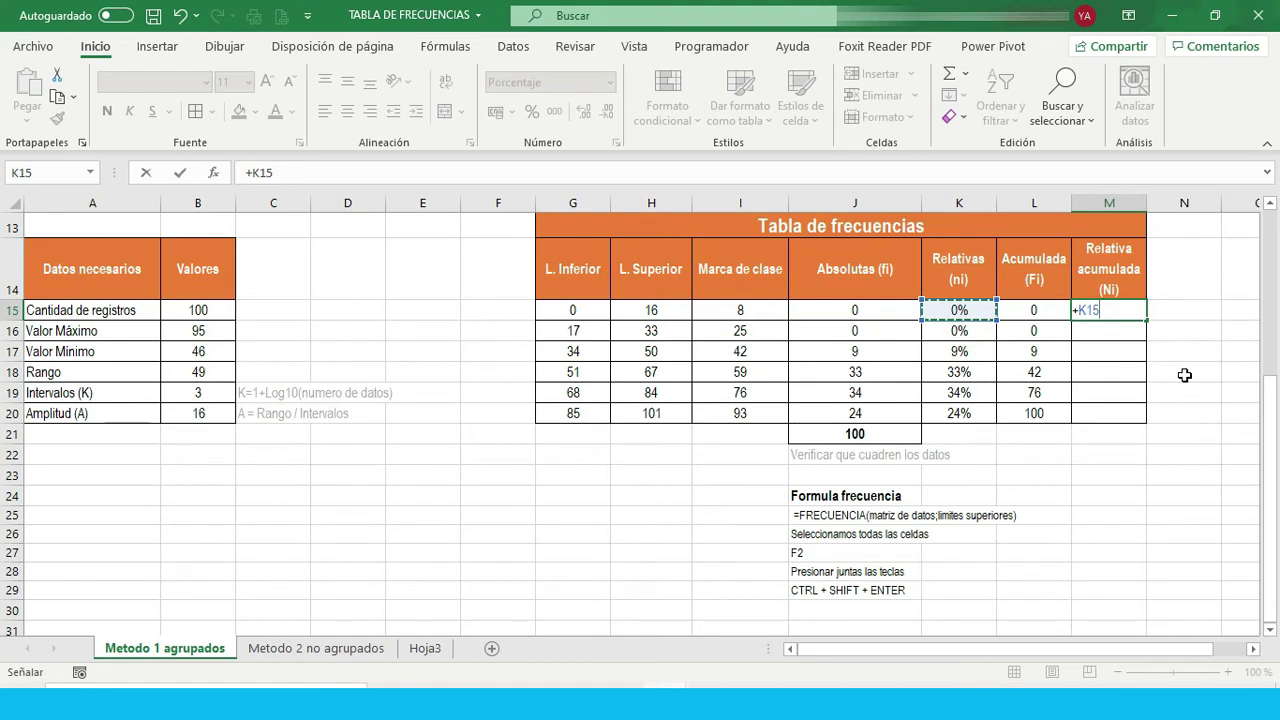
pyautogui.press('Return')
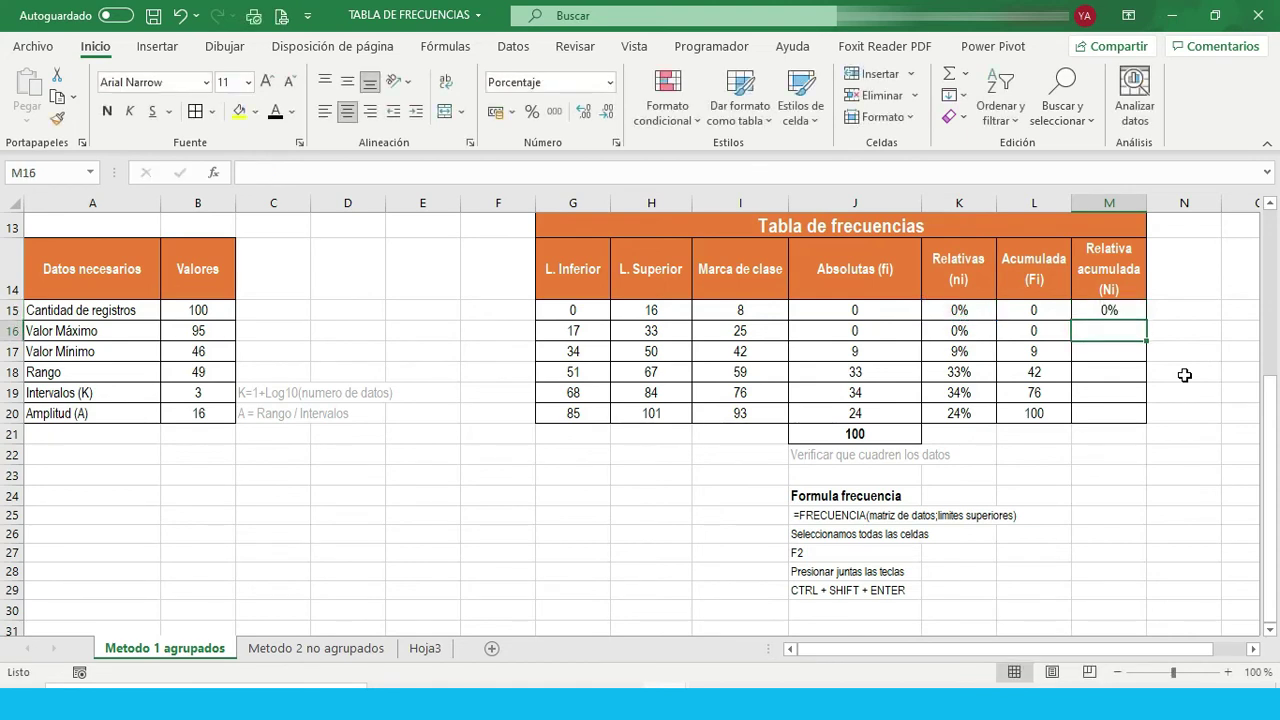
# Enter +K16+M15 in M16 to accumulate the relative frequencies and fill the formula down to M20.
pyautogui.write('+')
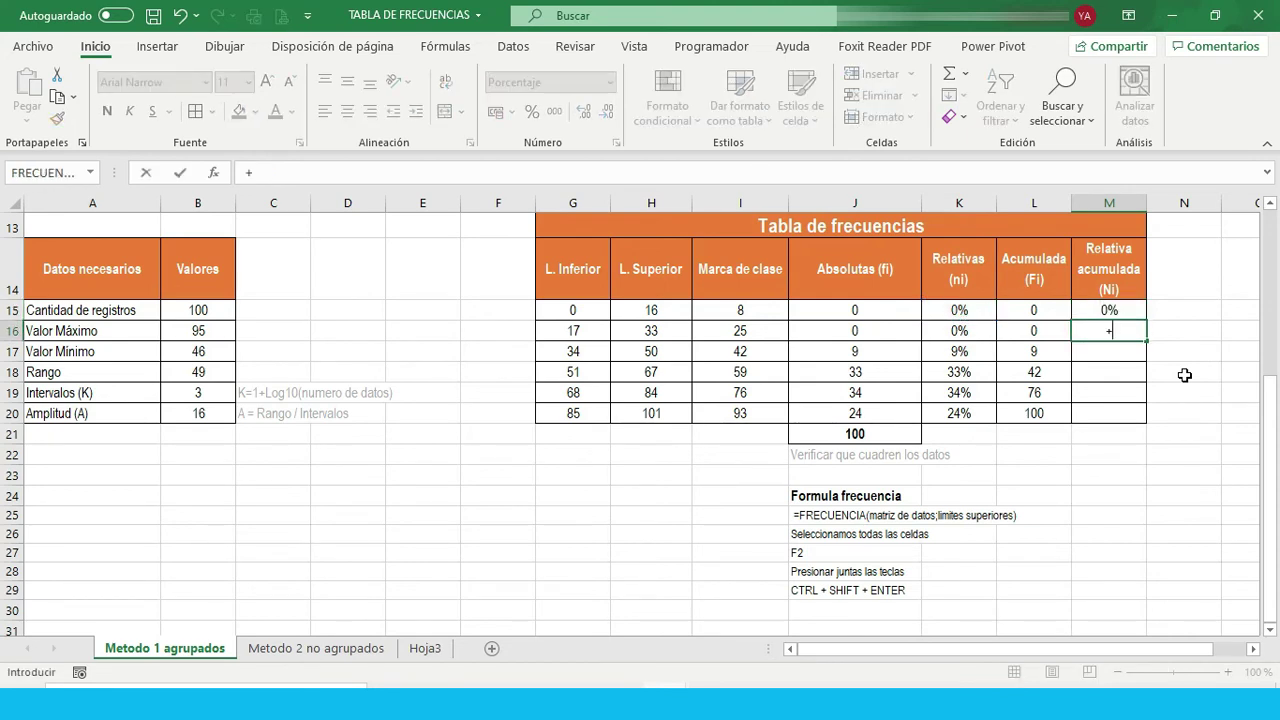
pyautogui.press('Left')
pyautogui.press('Left')
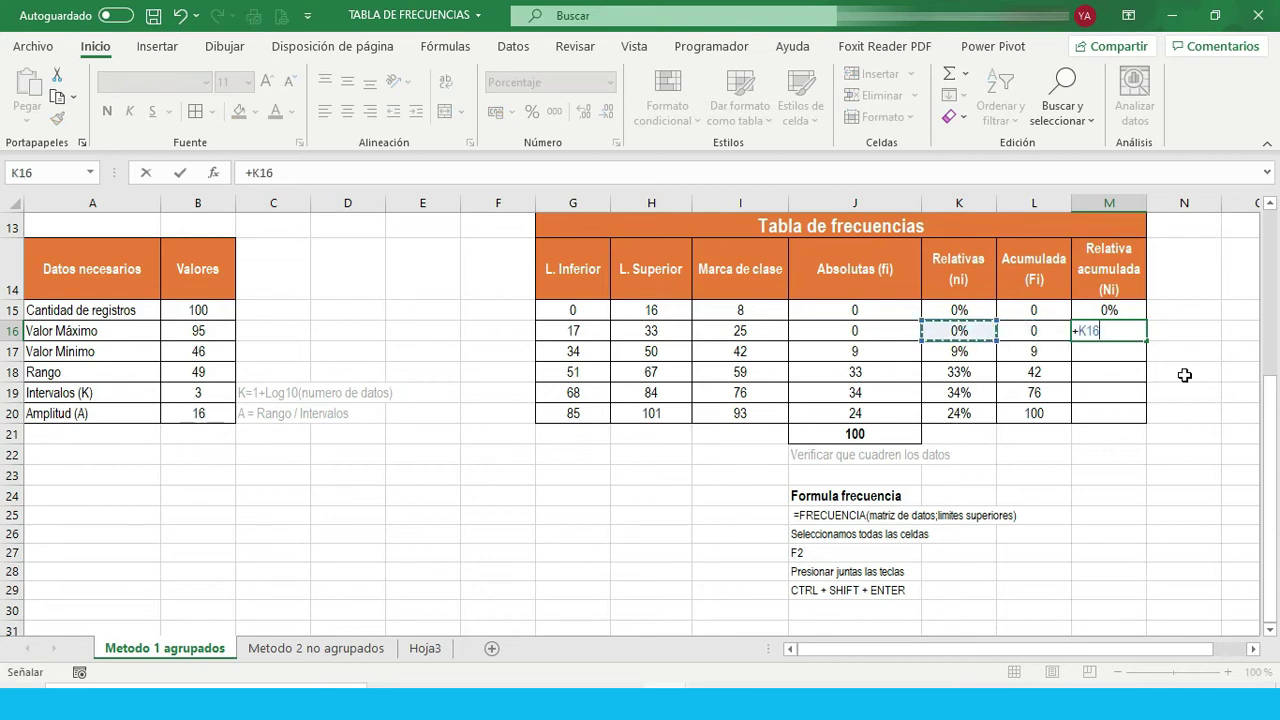
pyautogui.write('+')
pyautogui.press('Up')
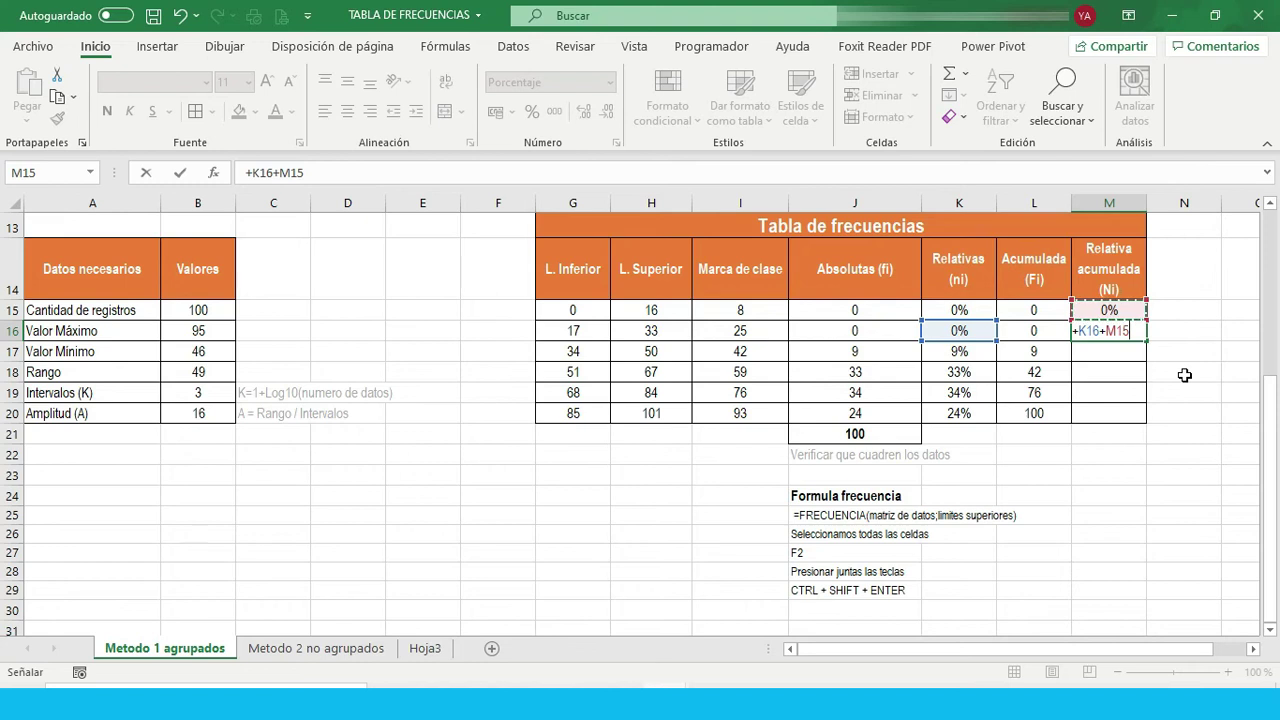
pyautogui.press('Return')
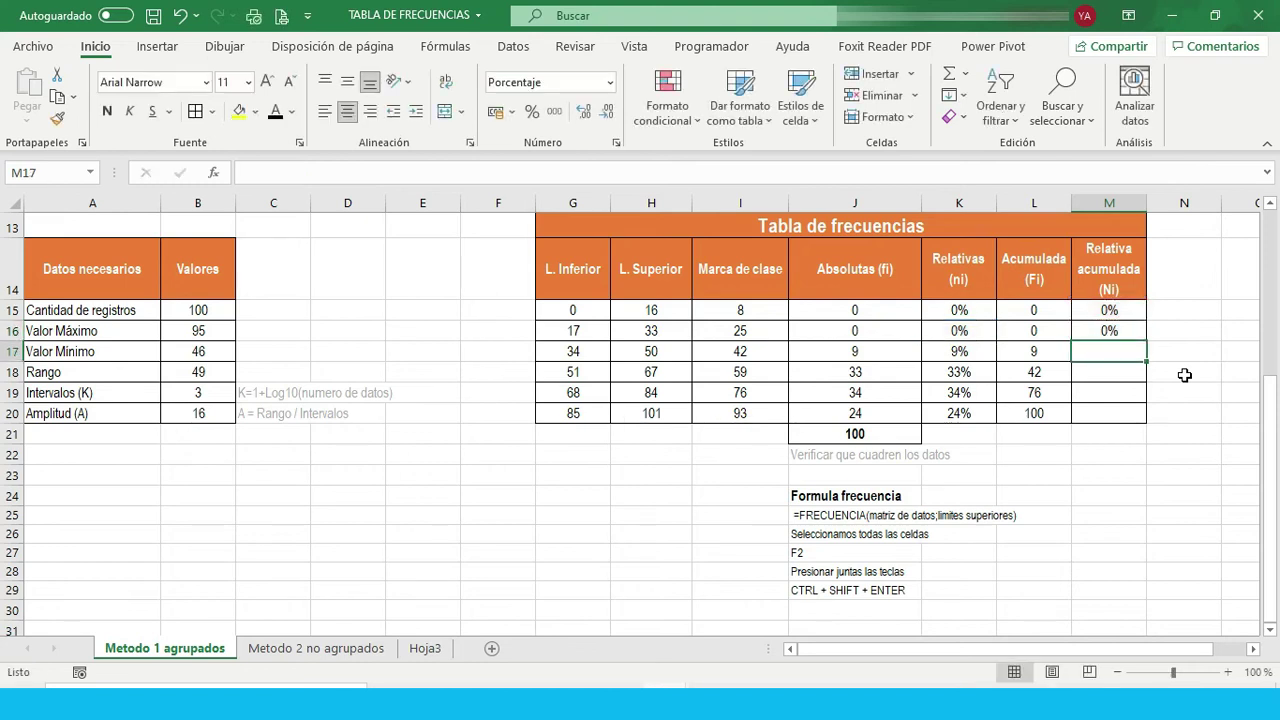
pyautogui.click(1140, 330)
pyautogui.moveTo(1146, 341); pyautogui.dragTo(618, 301)
pyautogui.click(1102, 474)
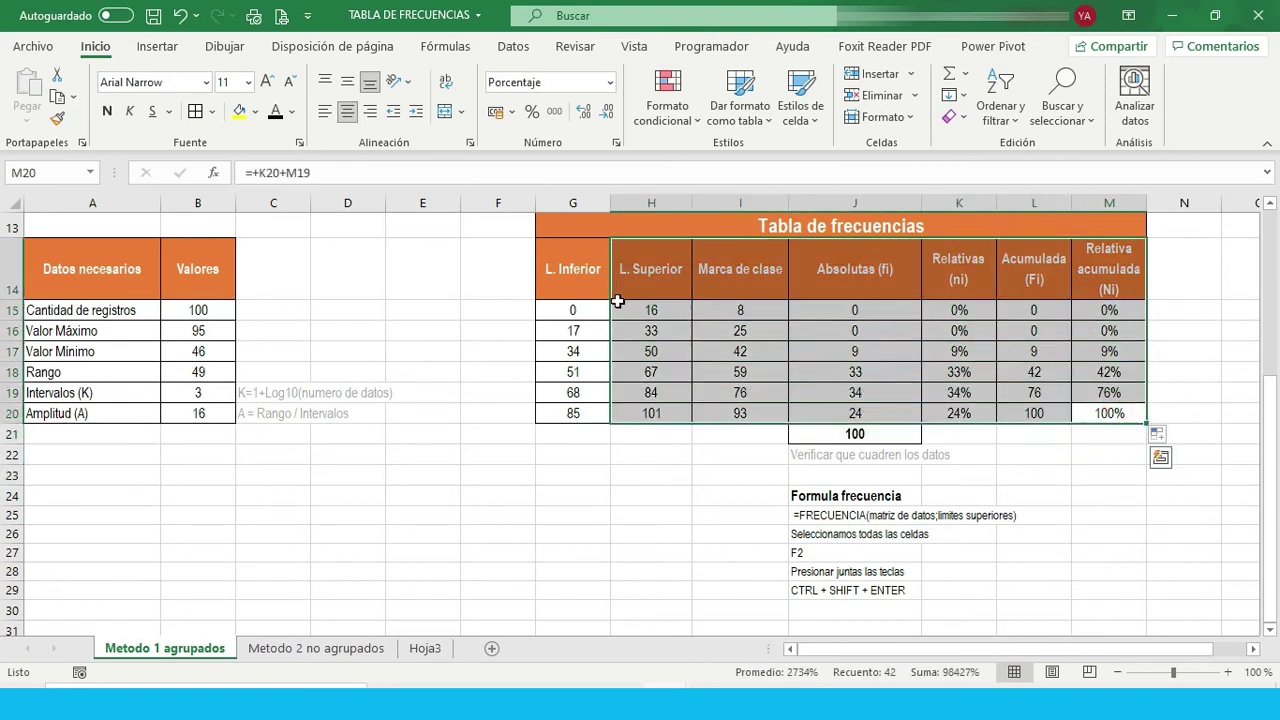
pyautogui.scroll(4, 556, 495)
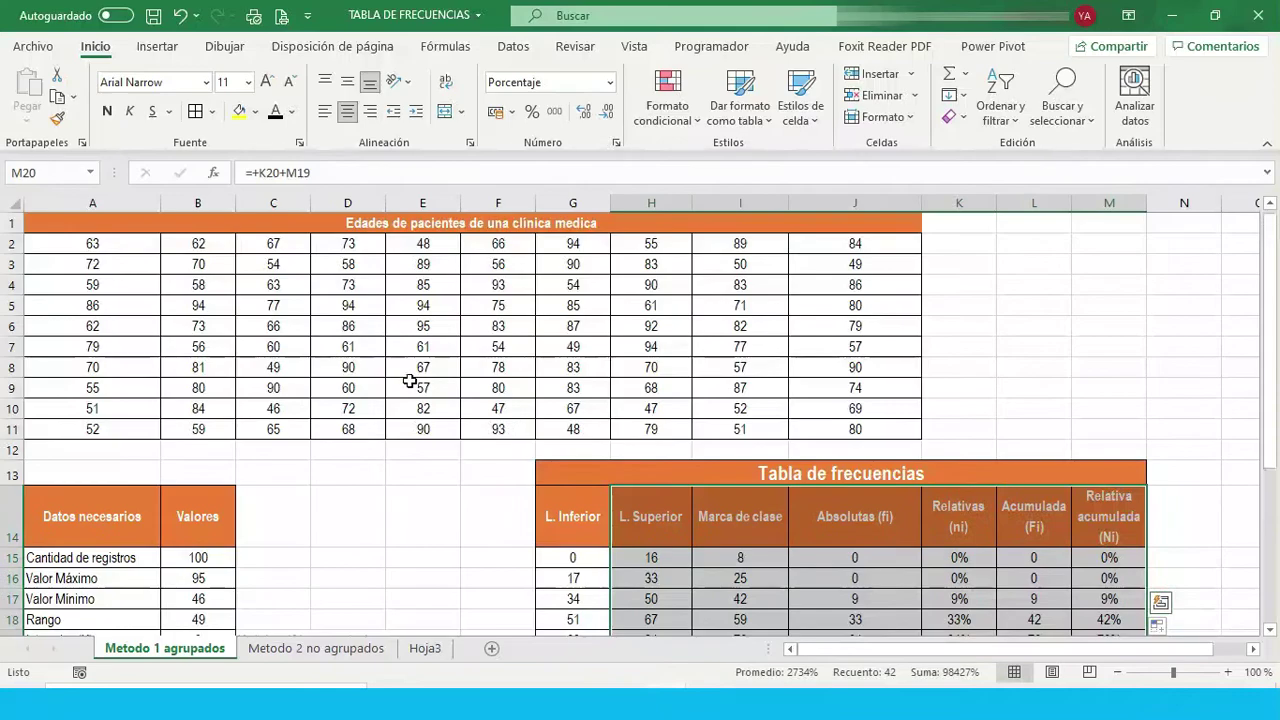
pyautogui.moveTo(350, 292); pyautogui.dragTo(443, 338)
pyautogui.scroll(-3, 477, 426)
pyautogui.scroll(-2, 554, 471)
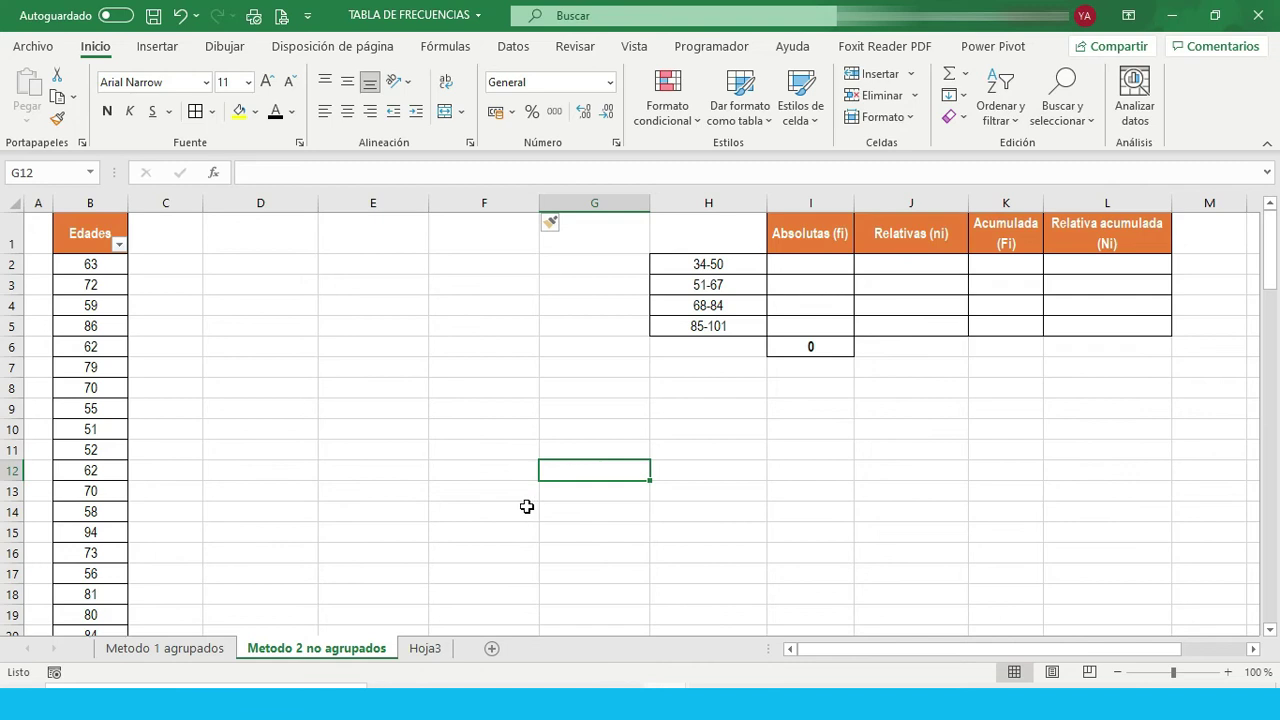
# On the Metodo 2 no agrupados sheet, insert a pivot table from Tabla3 in the existing worksheet at cell D1.
pyautogui.click(260, 231)
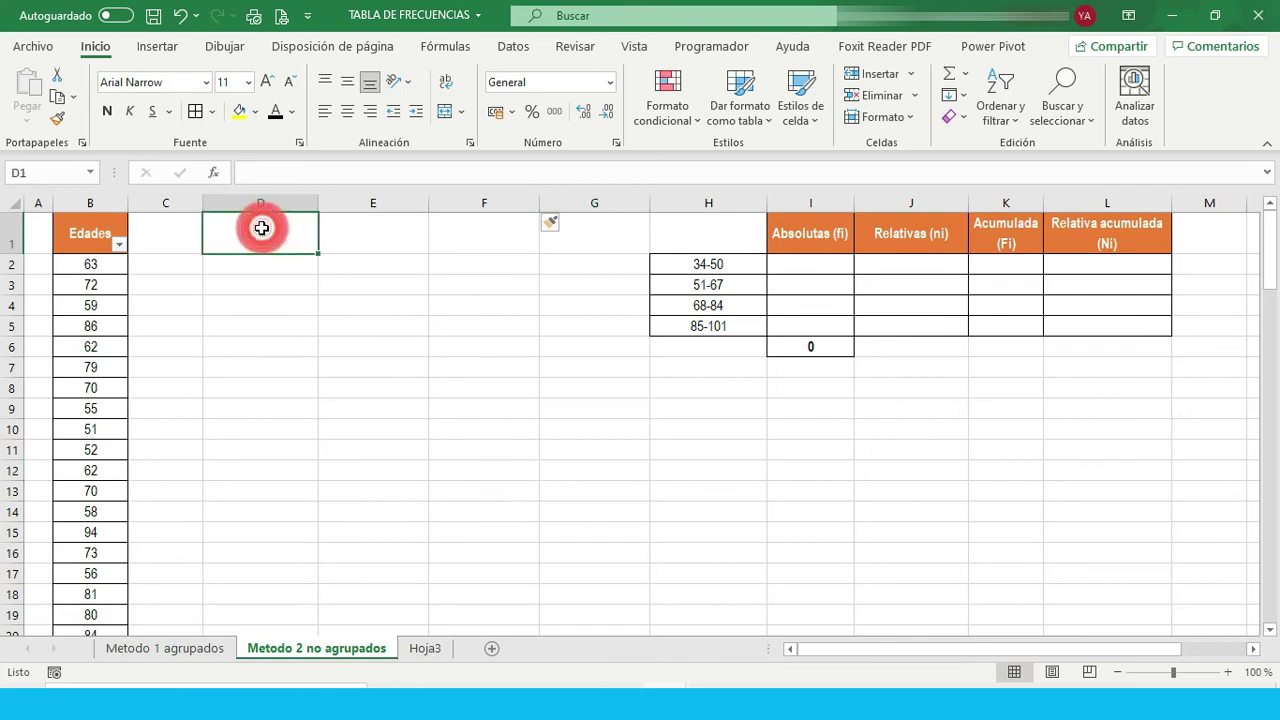
pyautogui.click(157, 47)
pyautogui.click(33, 88)
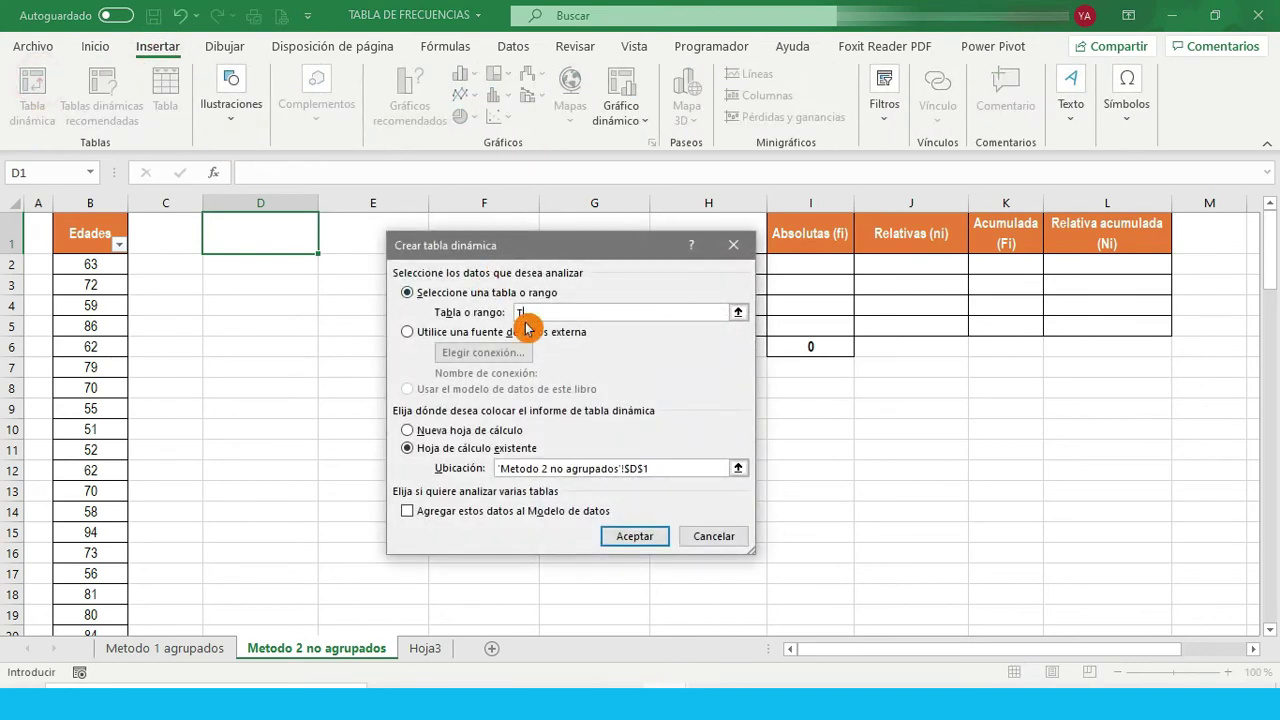
pyautogui.write('Tabla3')
pyautogui.click(446, 452)
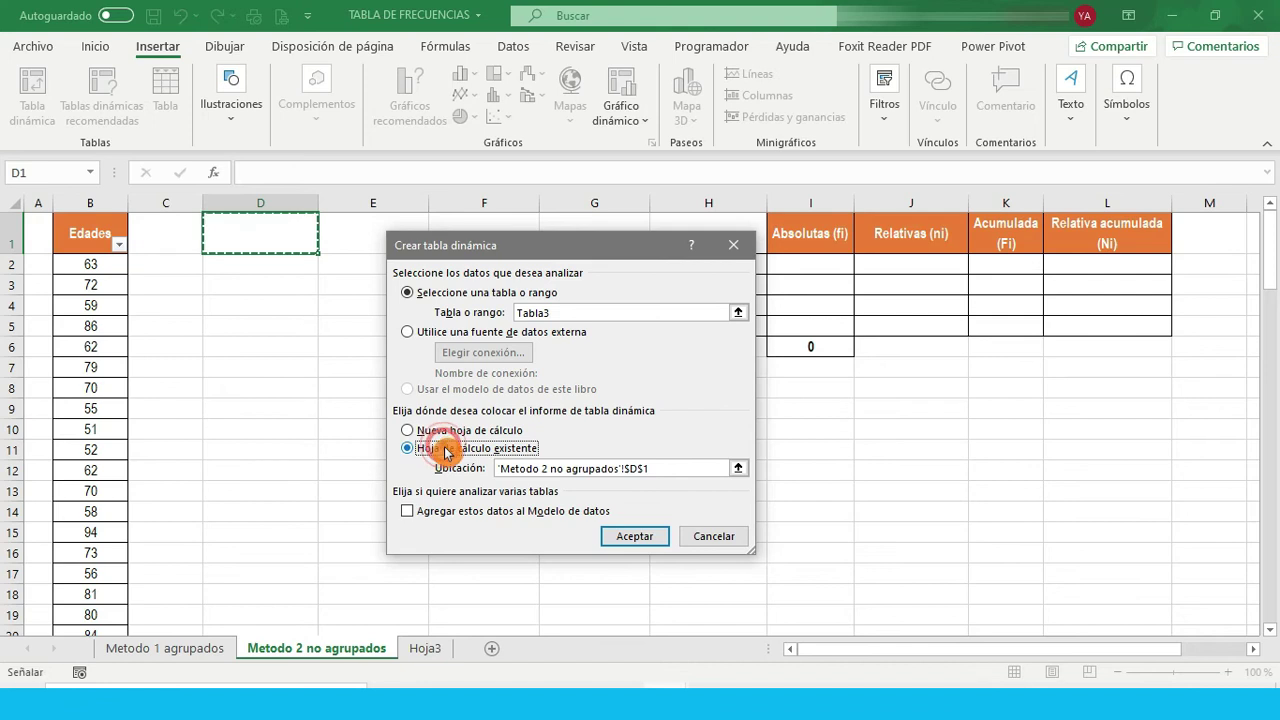
pyautogui.click(738, 468)
pyautogui.click(264, 234)
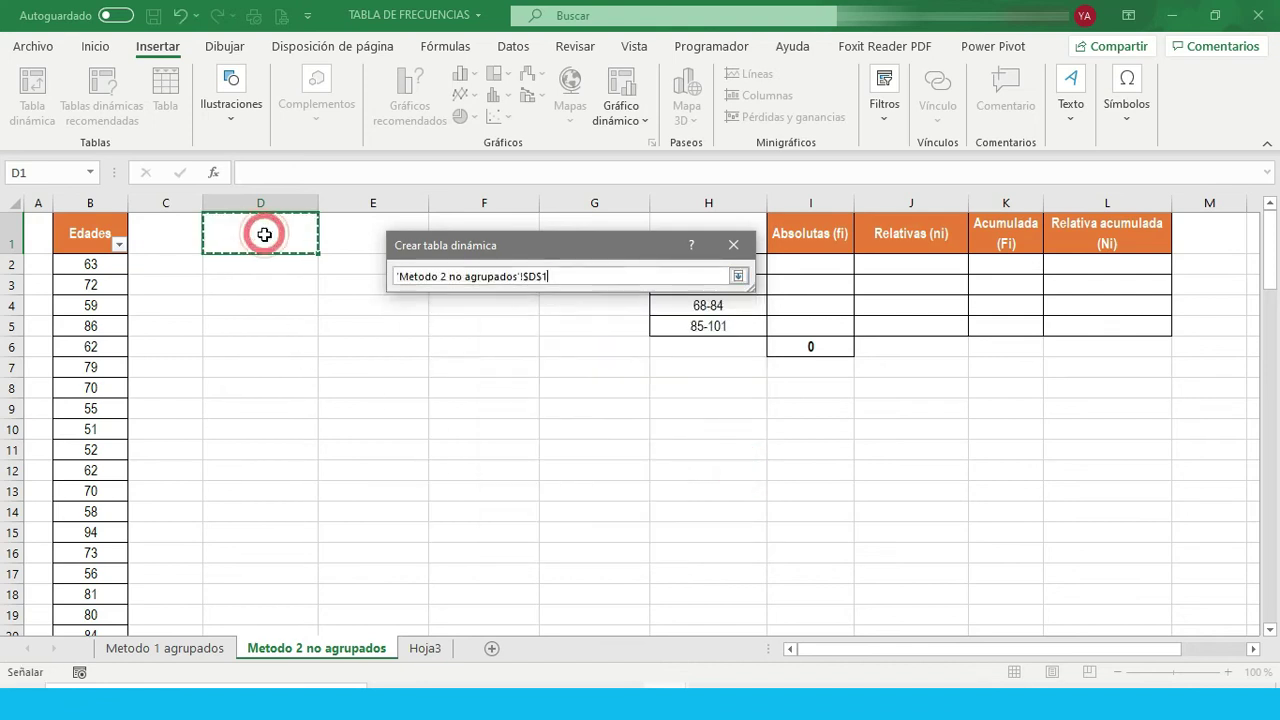
pyautogui.press('Return')
pyautogui.click(630, 540)
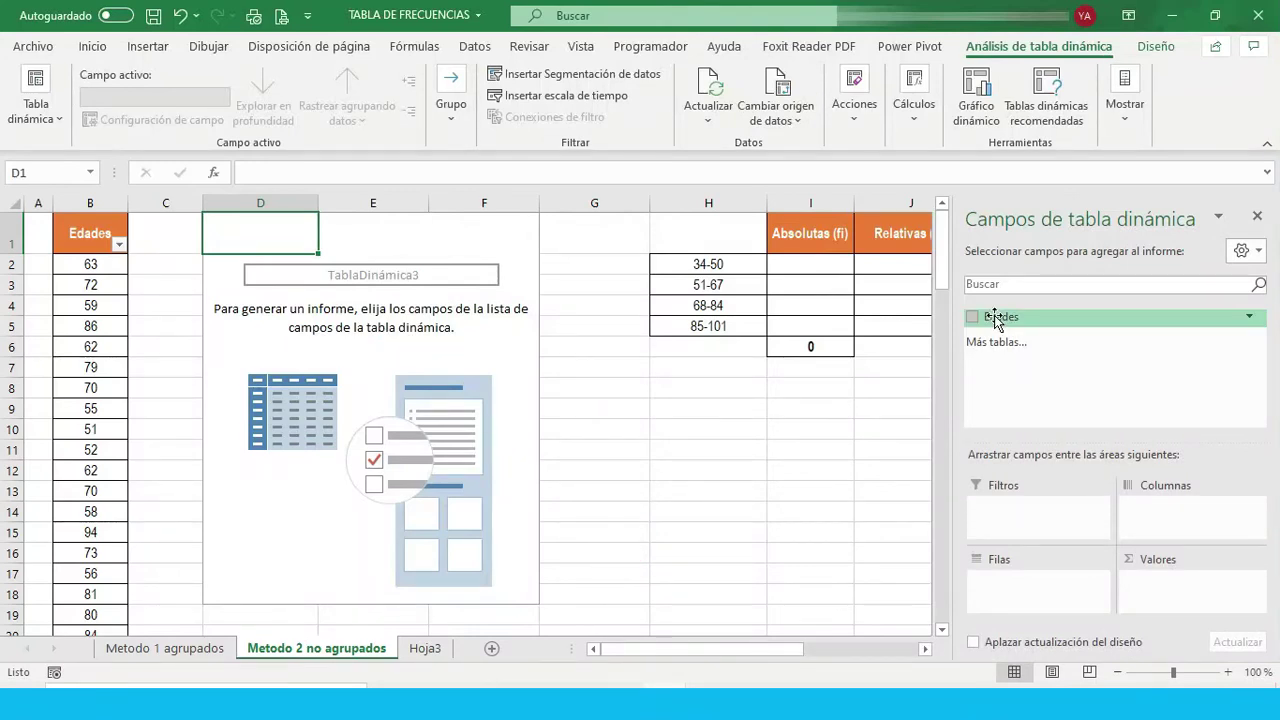
# Add Edades to both the rows and the values of the pivot table and summarize the values by Recuento.
pyautogui.moveTo(1003, 325); pyautogui.dragTo(1003, 581)
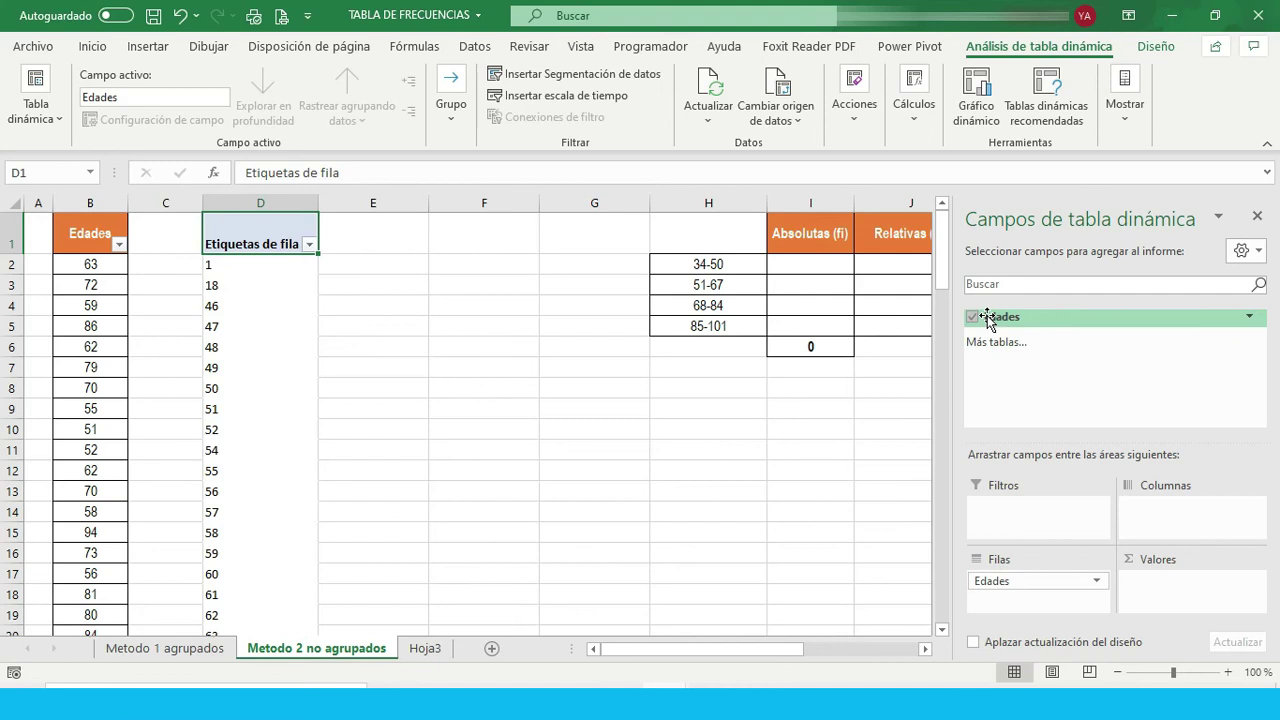
pyautogui.moveTo(988, 318); pyautogui.dragTo(1166, 591)
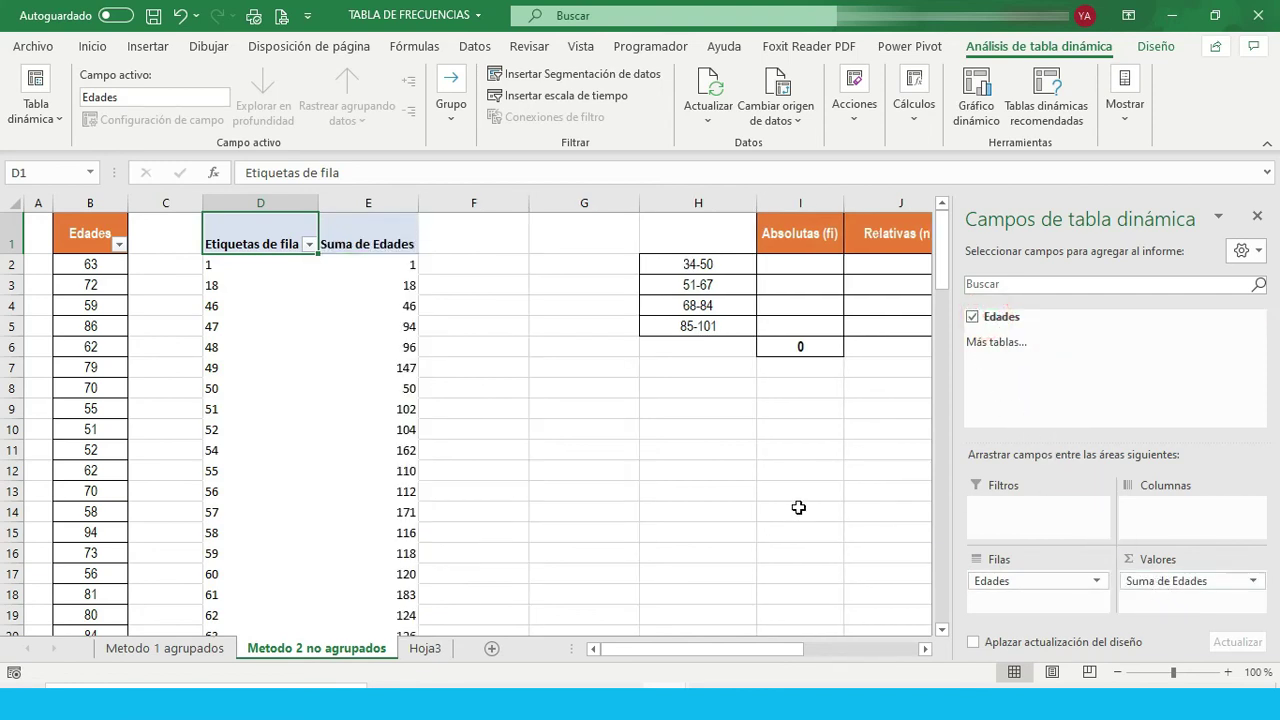
pyautogui.click(1180, 582)
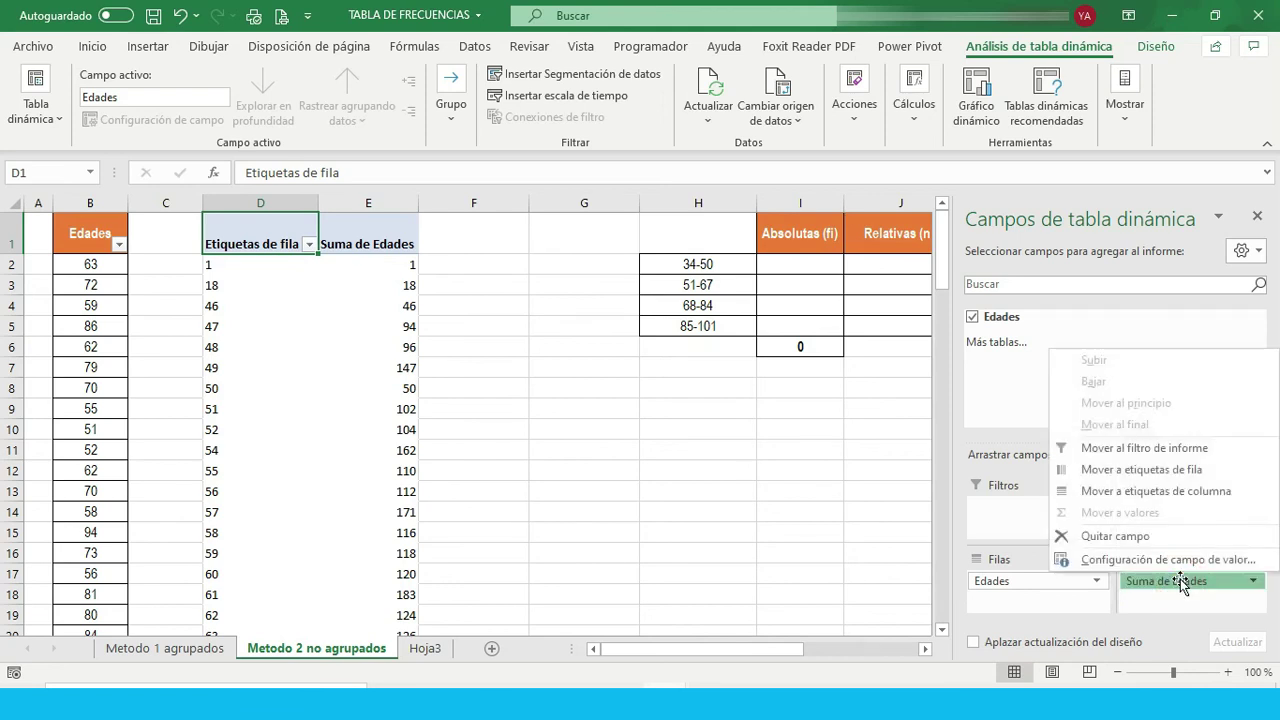
pyautogui.click(1143, 567)
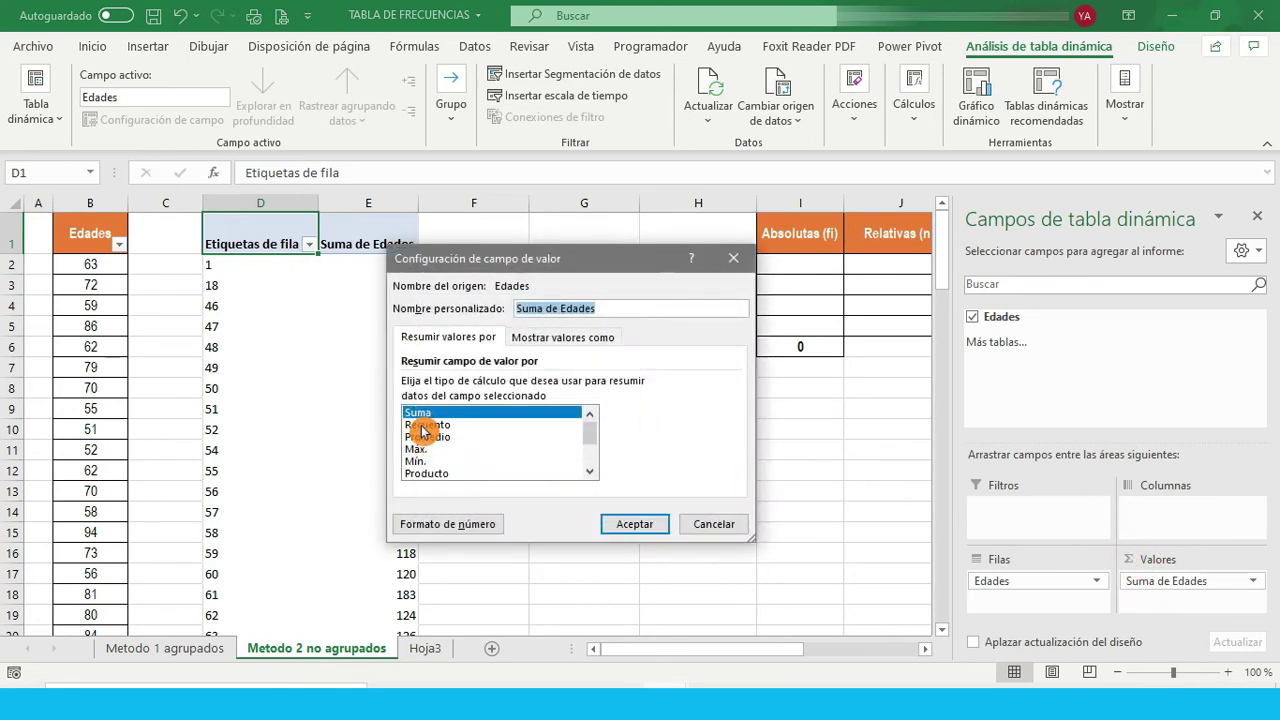
pyautogui.click(422, 426)
pyautogui.click(635, 524)
pyautogui.click(515, 389)
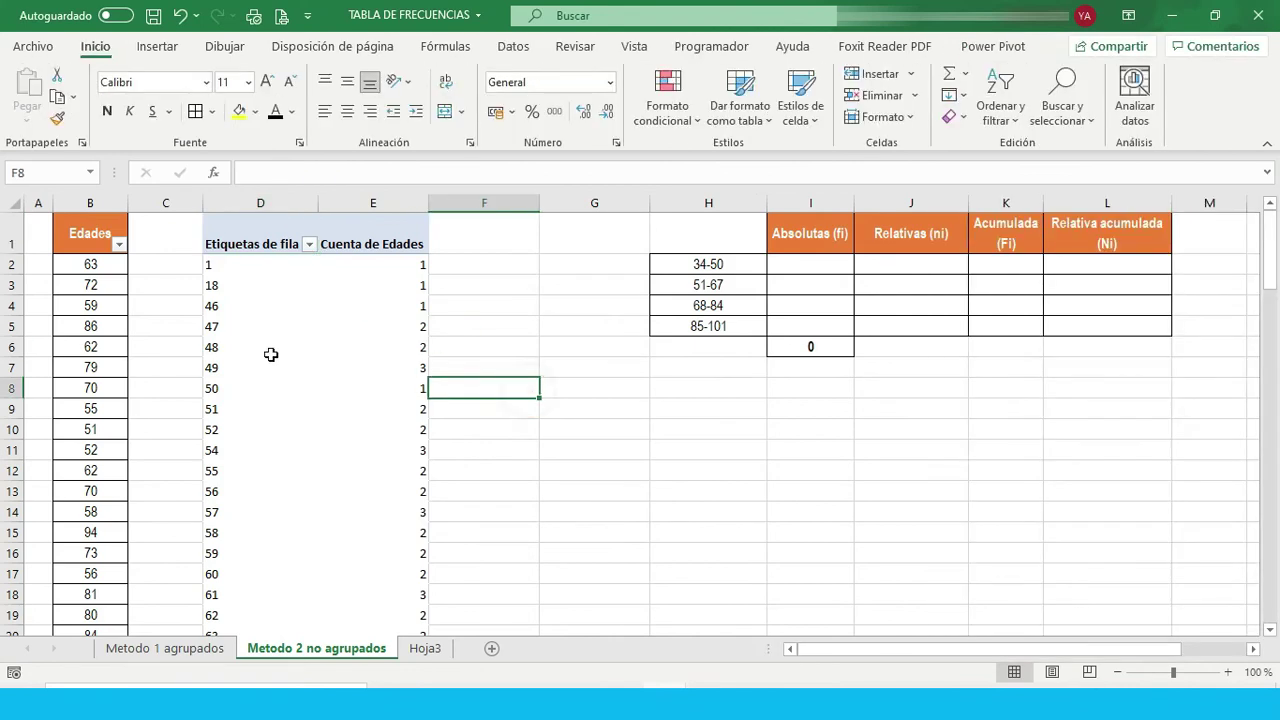
pyautogui.moveTo(732, 262); pyautogui.dragTo(737, 330)
pyautogui.click(745, 388)
pyautogui.moveTo(711, 263); pyautogui.dragTo(718, 321)
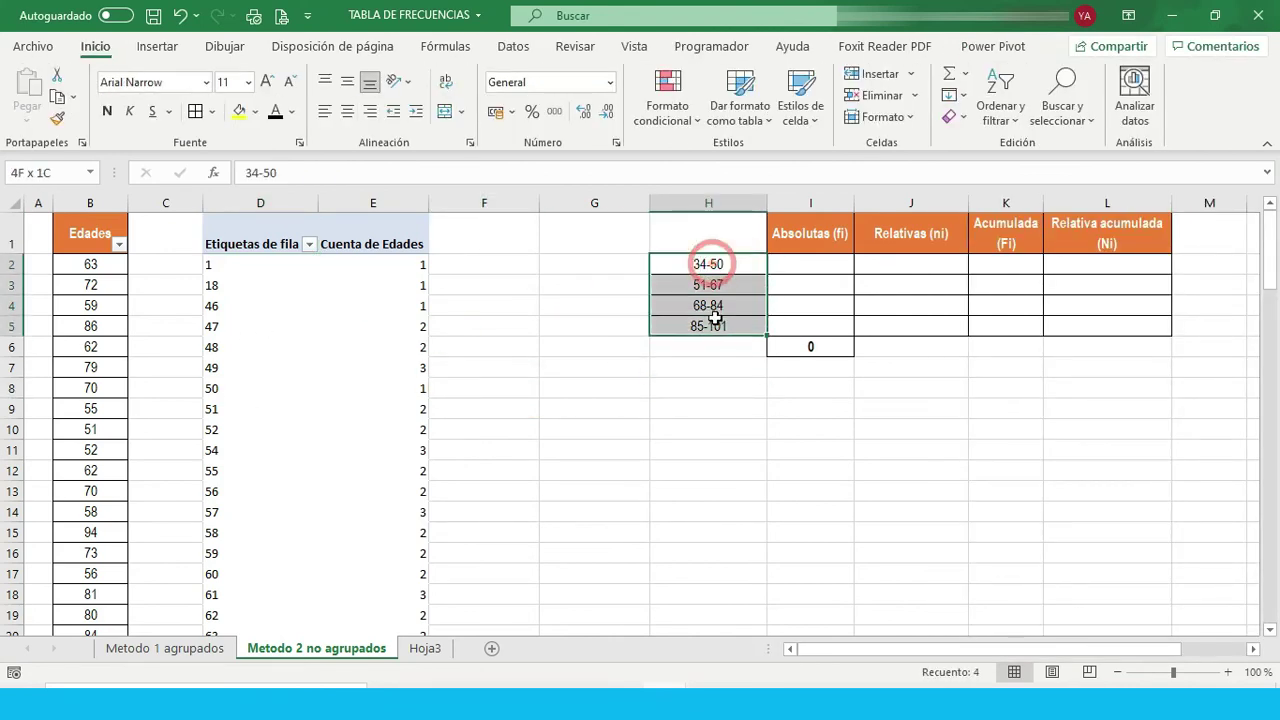
pyautogui.click(697, 390)
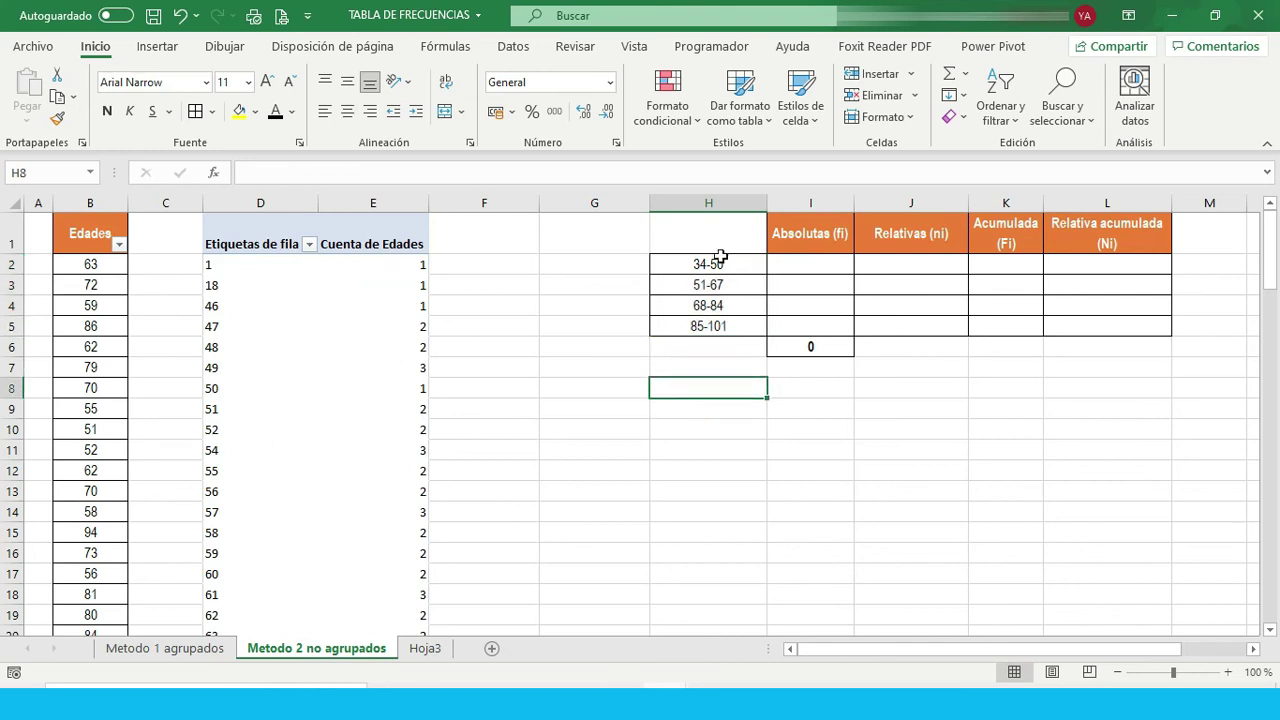
pyautogui.moveTo(725, 260); pyautogui.dragTo(714, 326)
pyautogui.click(704, 307)
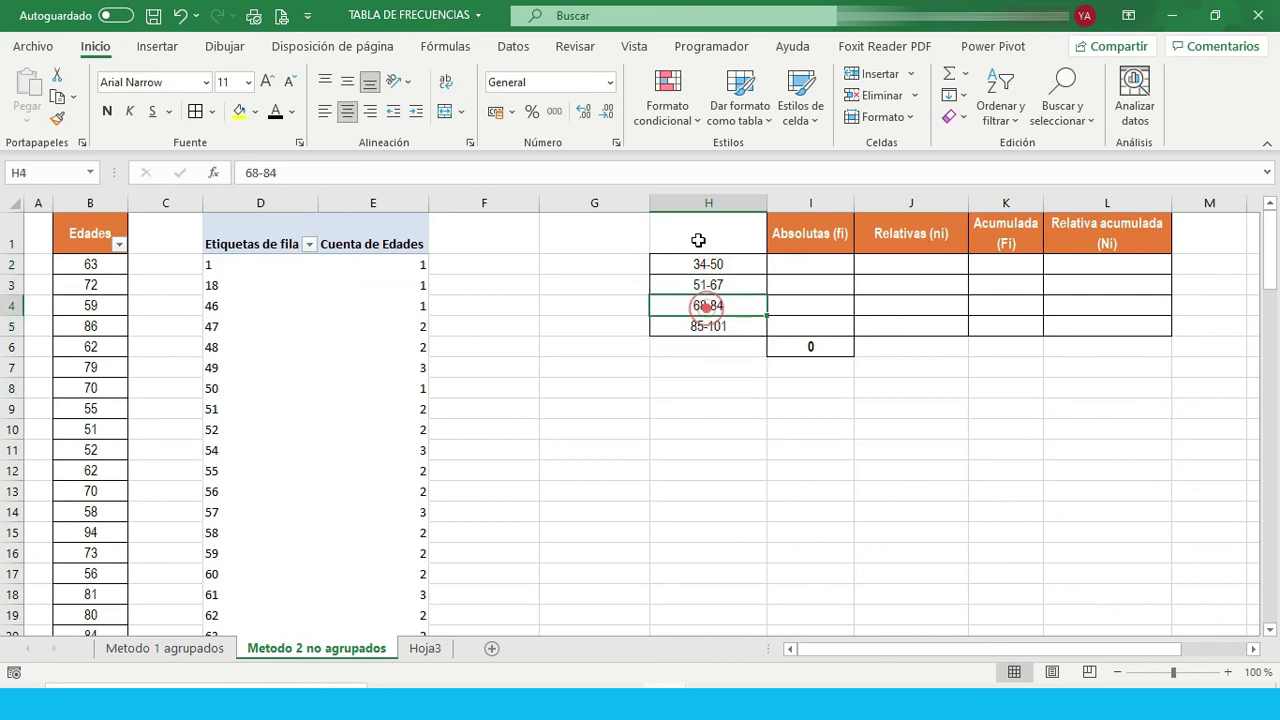
pyautogui.click(700, 234)
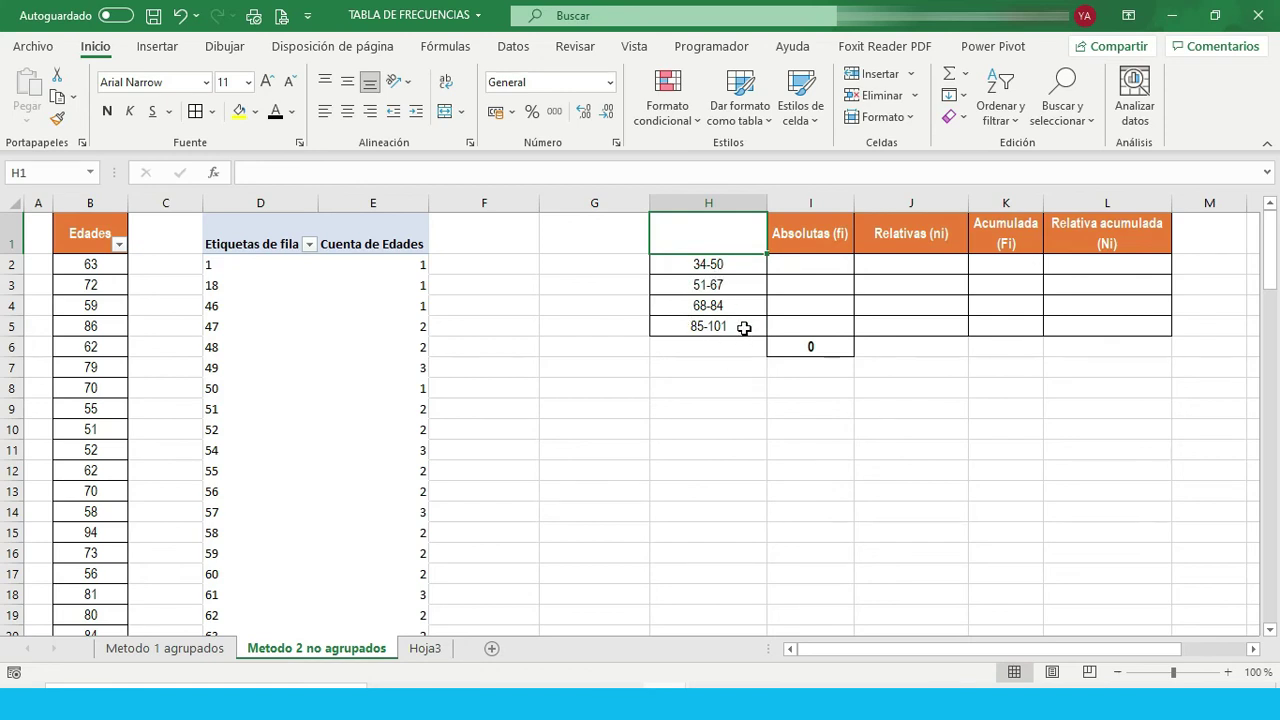
# Group the pivot table's age row labels, starting at 0, ending at 100, in intervals of 17.
pyautogui.click(240, 394)
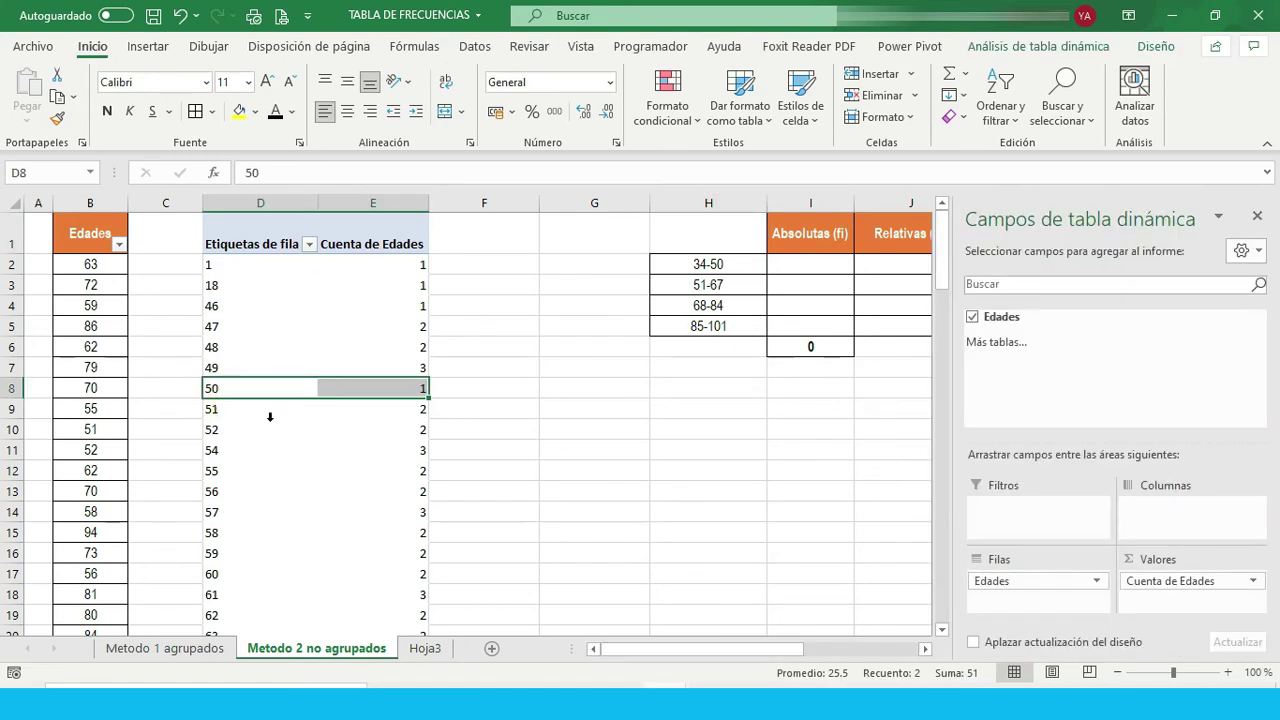
pyautogui.click(237, 346)
pyautogui.click(244, 428)
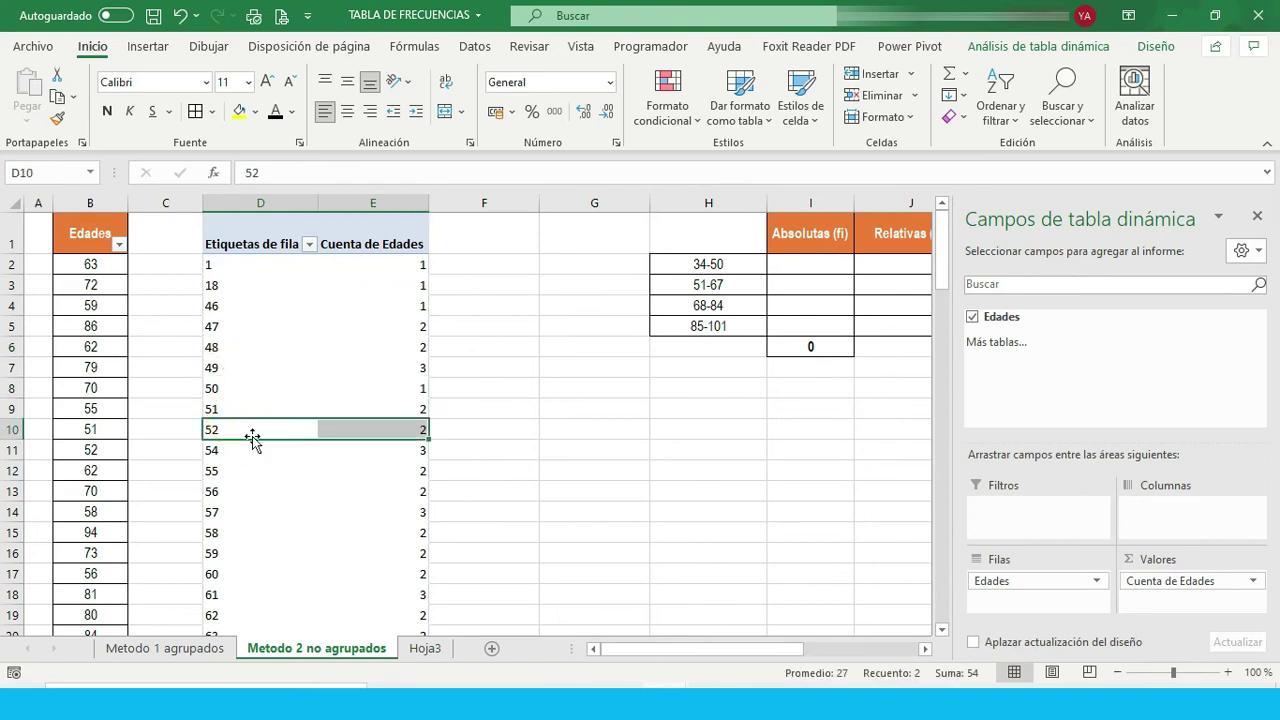
pyautogui.click(1018, 50)
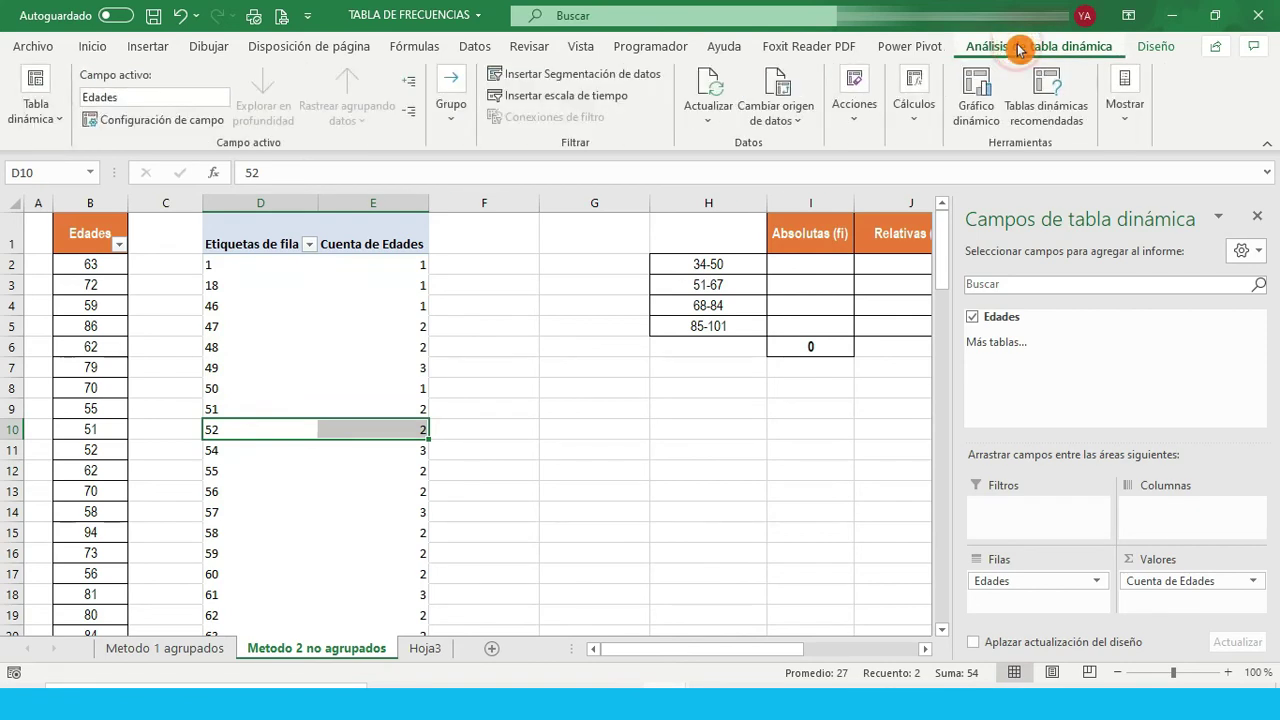
pyautogui.click(449, 84)
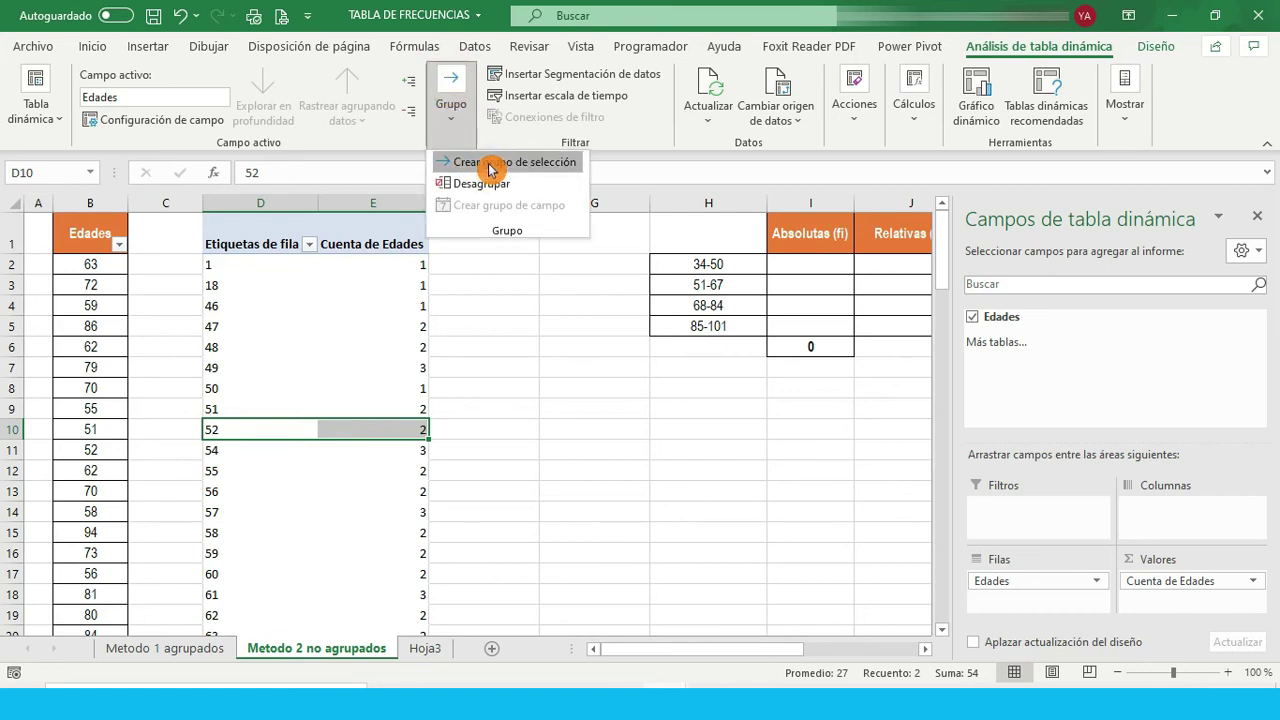
pyautogui.click(489, 165)
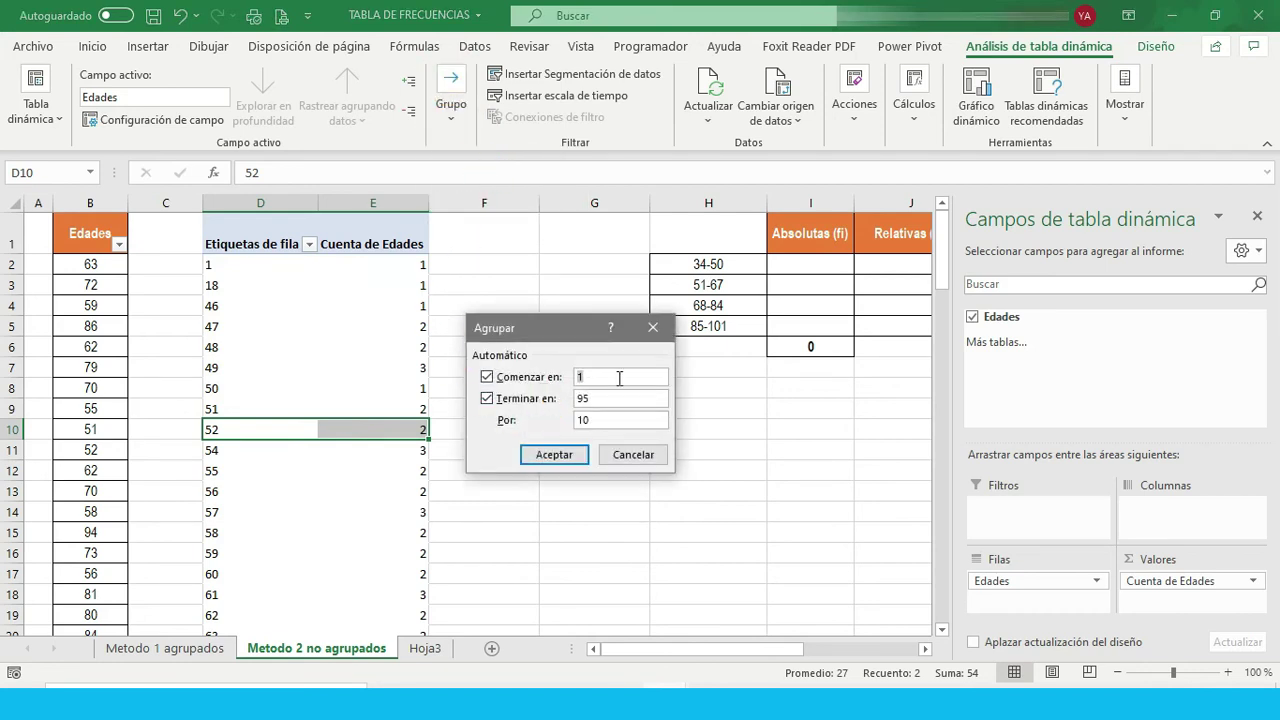
pyautogui.write('0')
pyautogui.doubleClick(601, 397)
pyautogui.write('10')
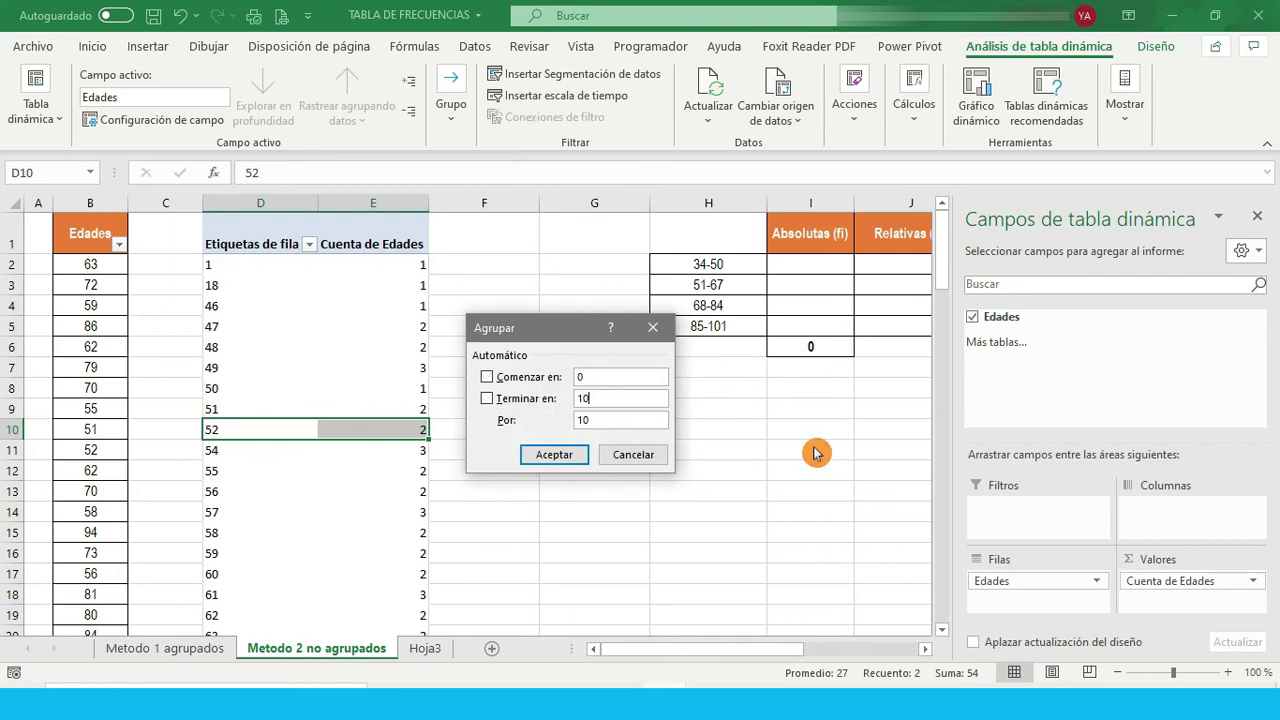
pyautogui.write('0')
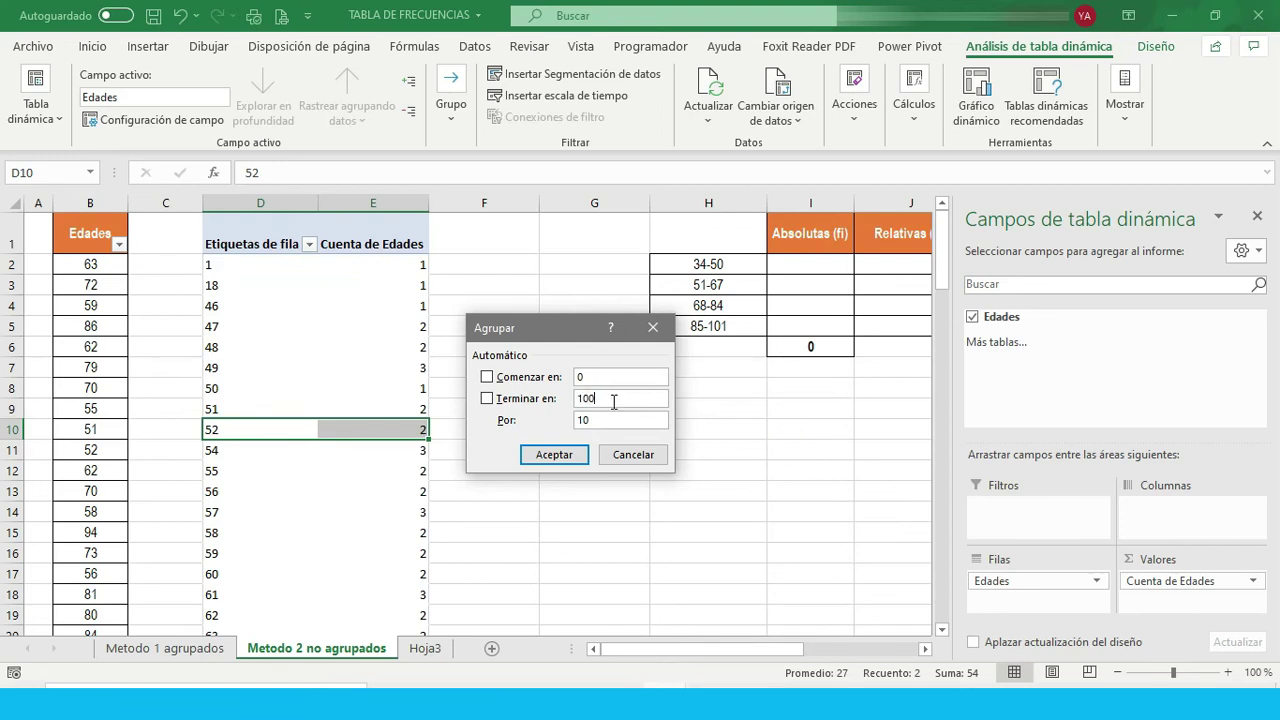
pyautogui.click(608, 419)
pyautogui.doubleClick(603, 420)
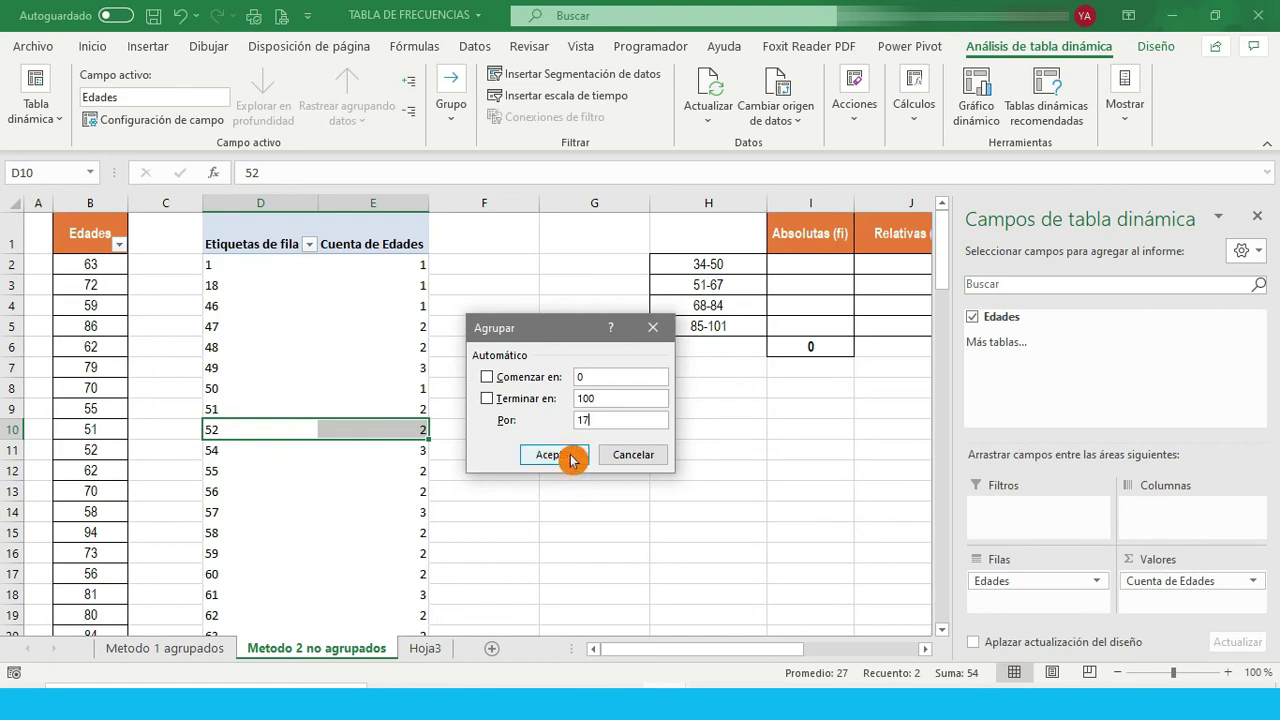
pyautogui.click(550, 455)
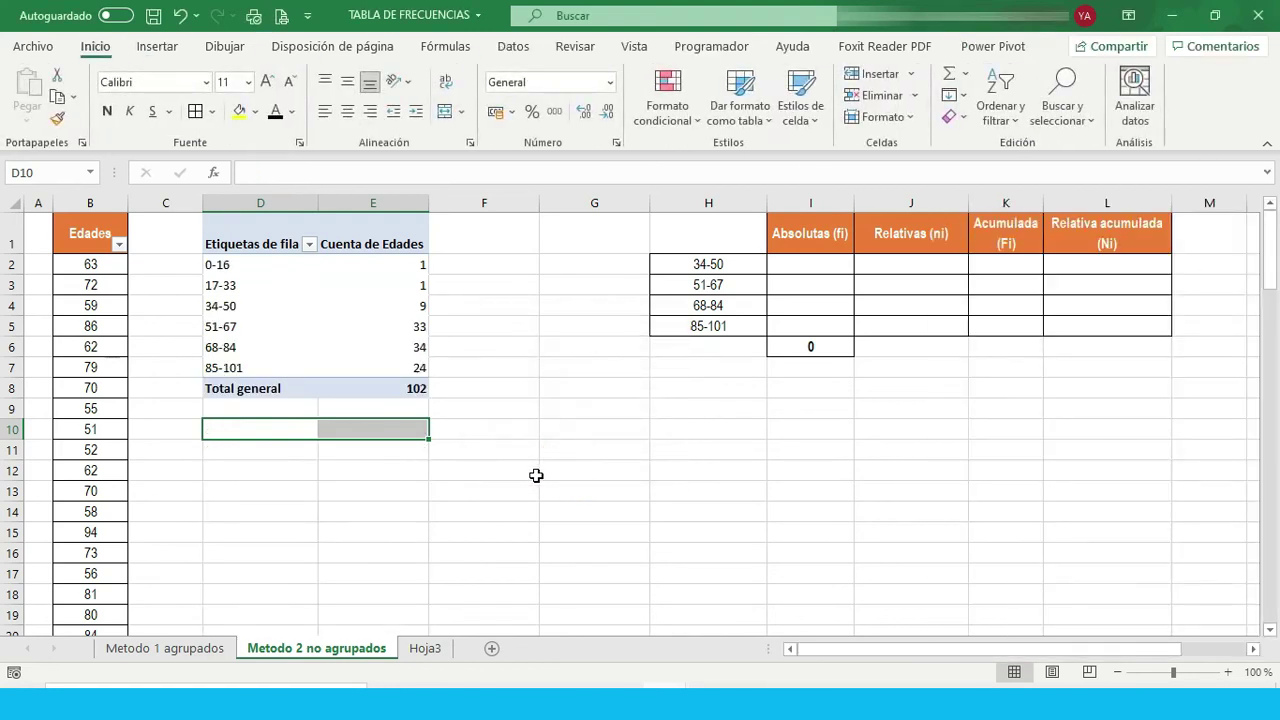
pyautogui.moveTo(213, 264); pyautogui.dragTo(509, 384)
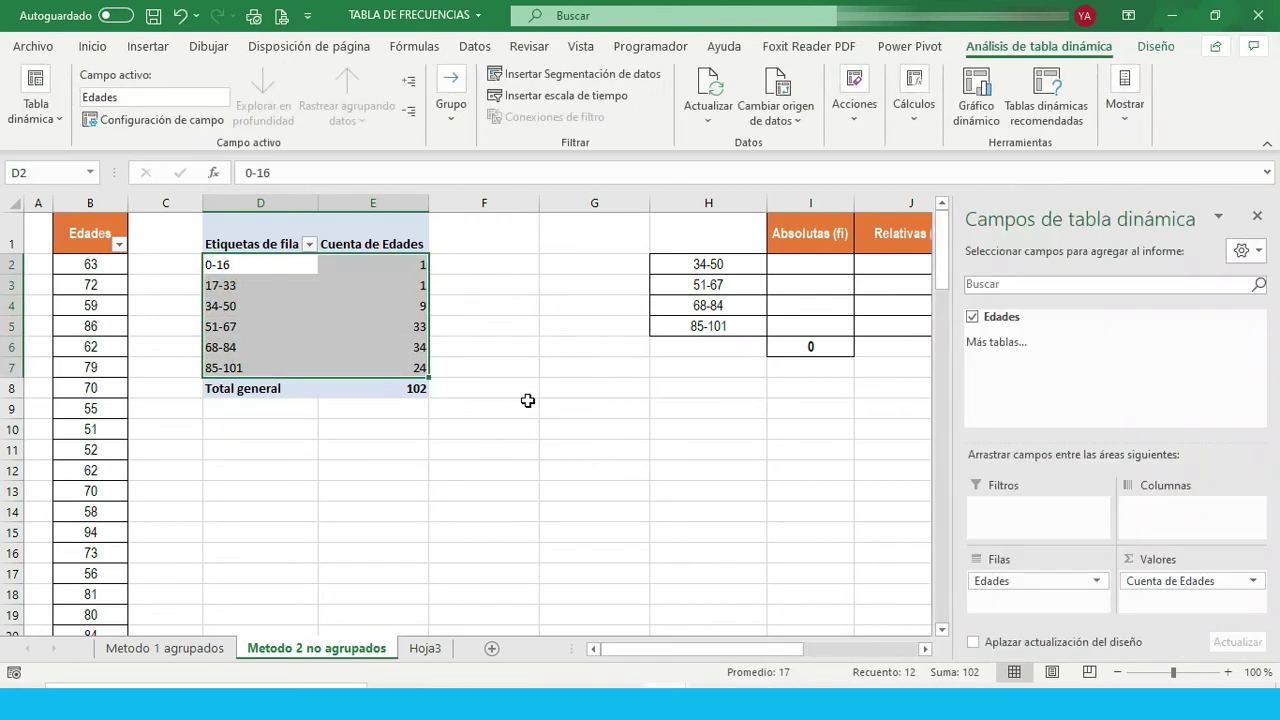
# Examine the pivot table's age groups and the last two ages in the Edades column against the frequency table on Metodo 1 agrupados.
pyautogui.click(527, 401)
pyautogui.moveTo(237, 265); pyautogui.dragTo(374, 362)
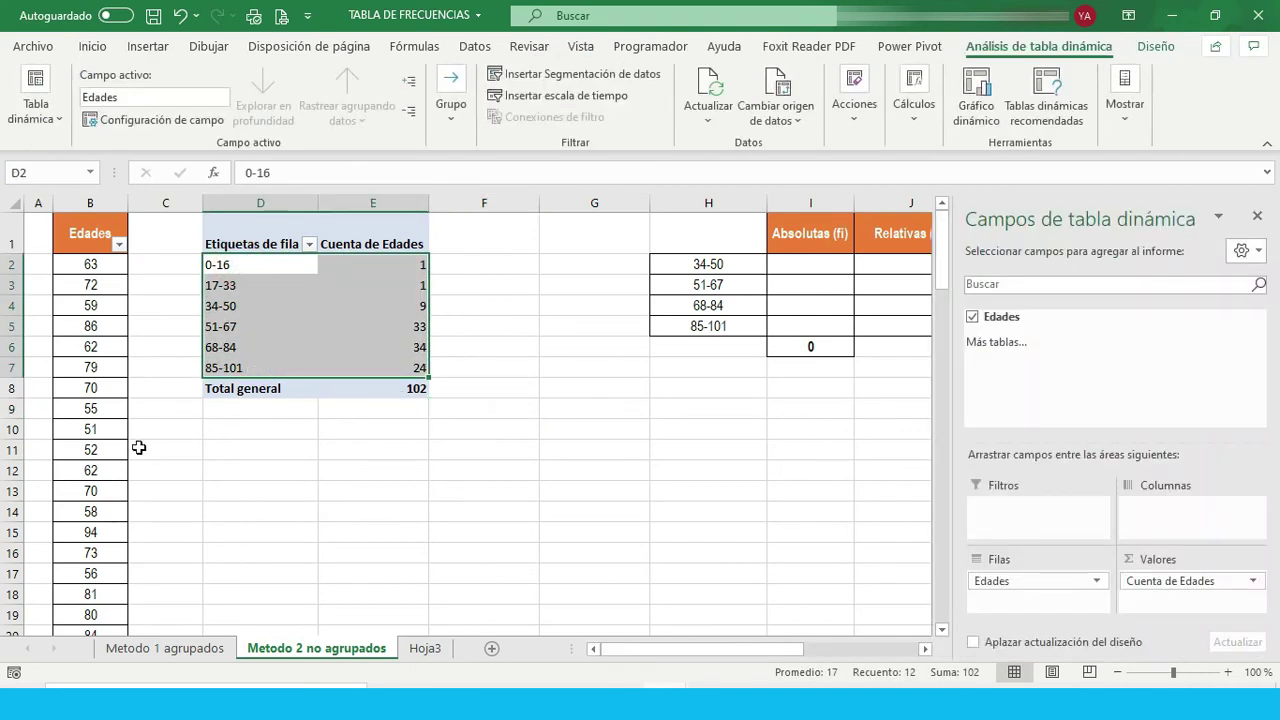
pyautogui.click(99, 453)
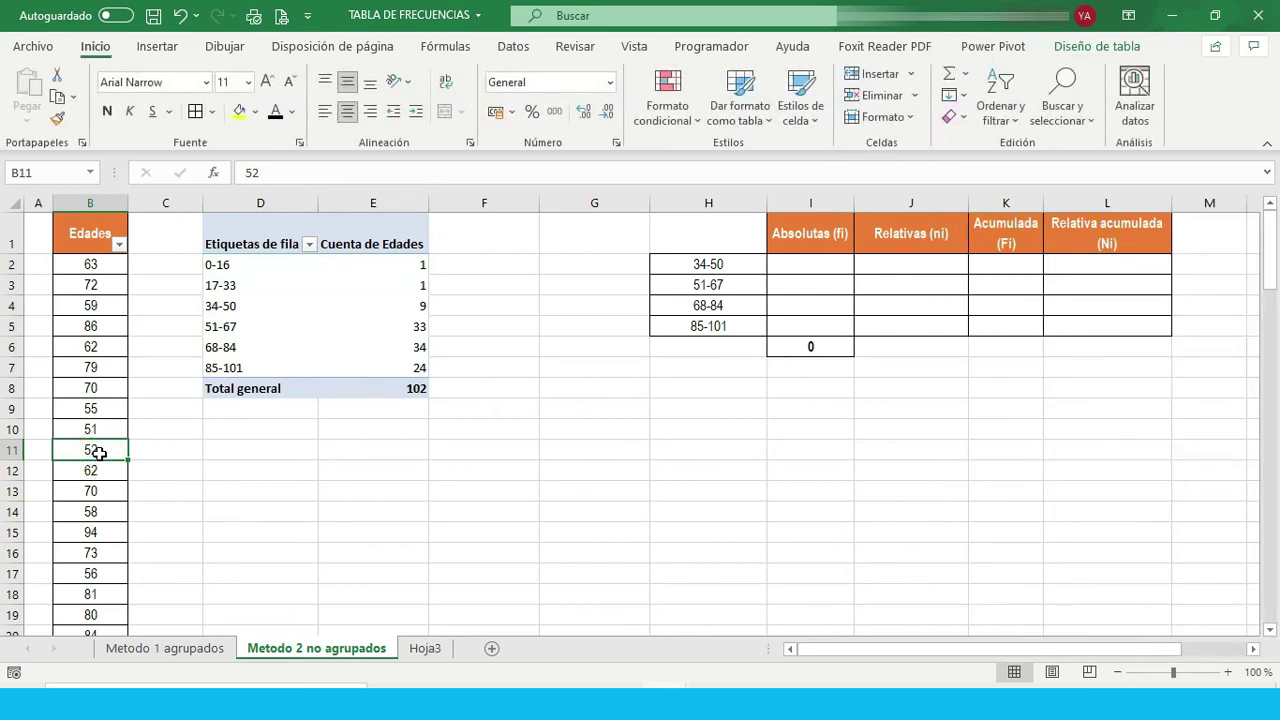
pyautogui.hotkey('ctrl', 'Down')
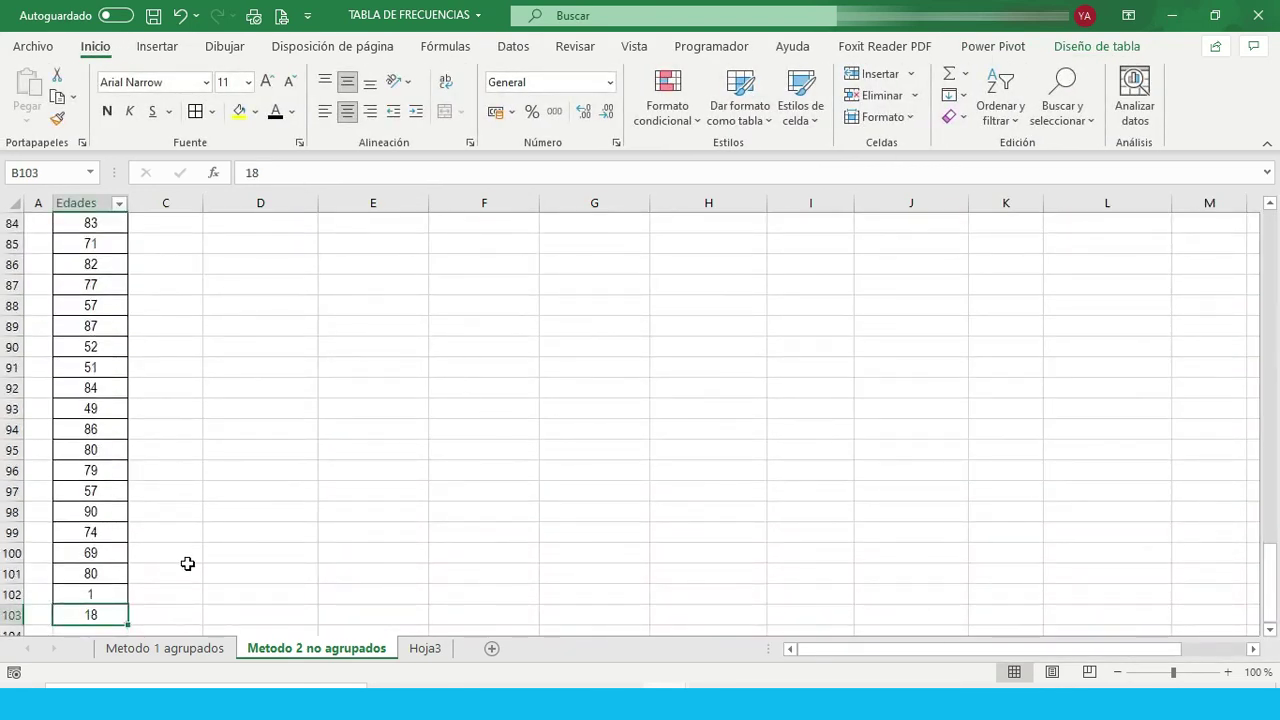
pyautogui.moveTo(110, 598); pyautogui.dragTo(94, 610)
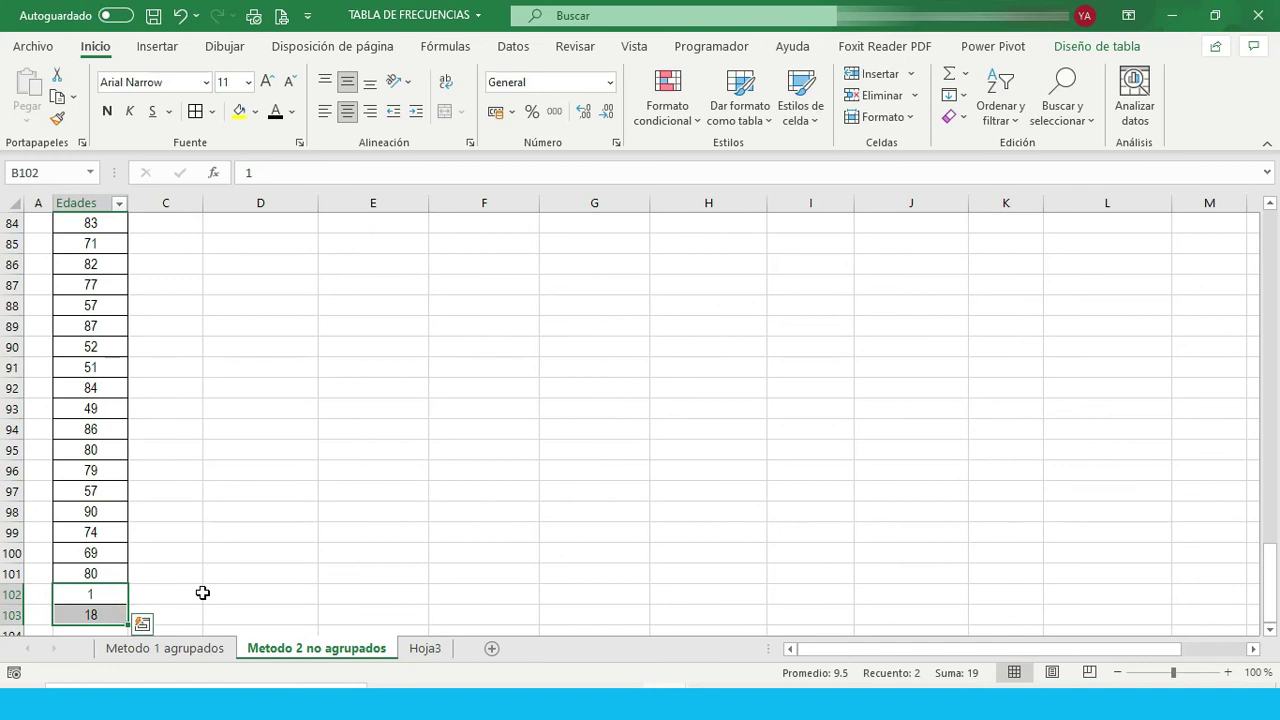
pyautogui.click(106, 593)
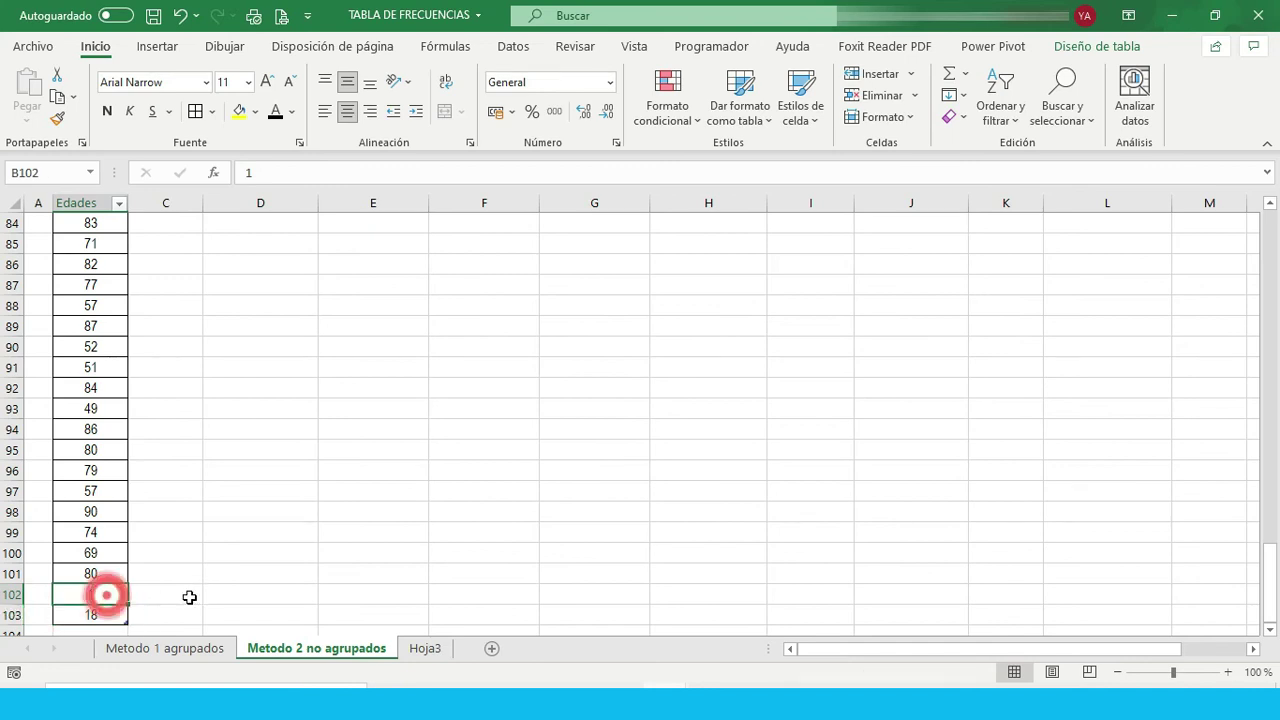
pyautogui.click(94, 613)
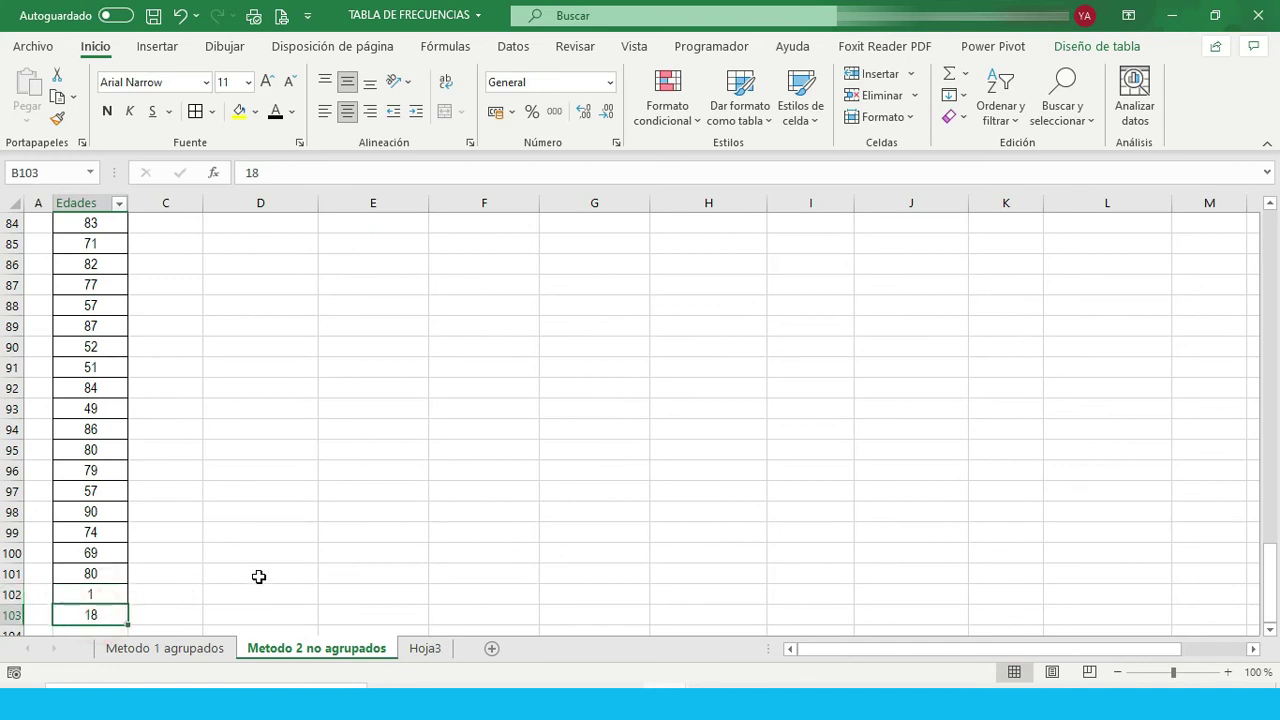
pyautogui.click(209, 646)
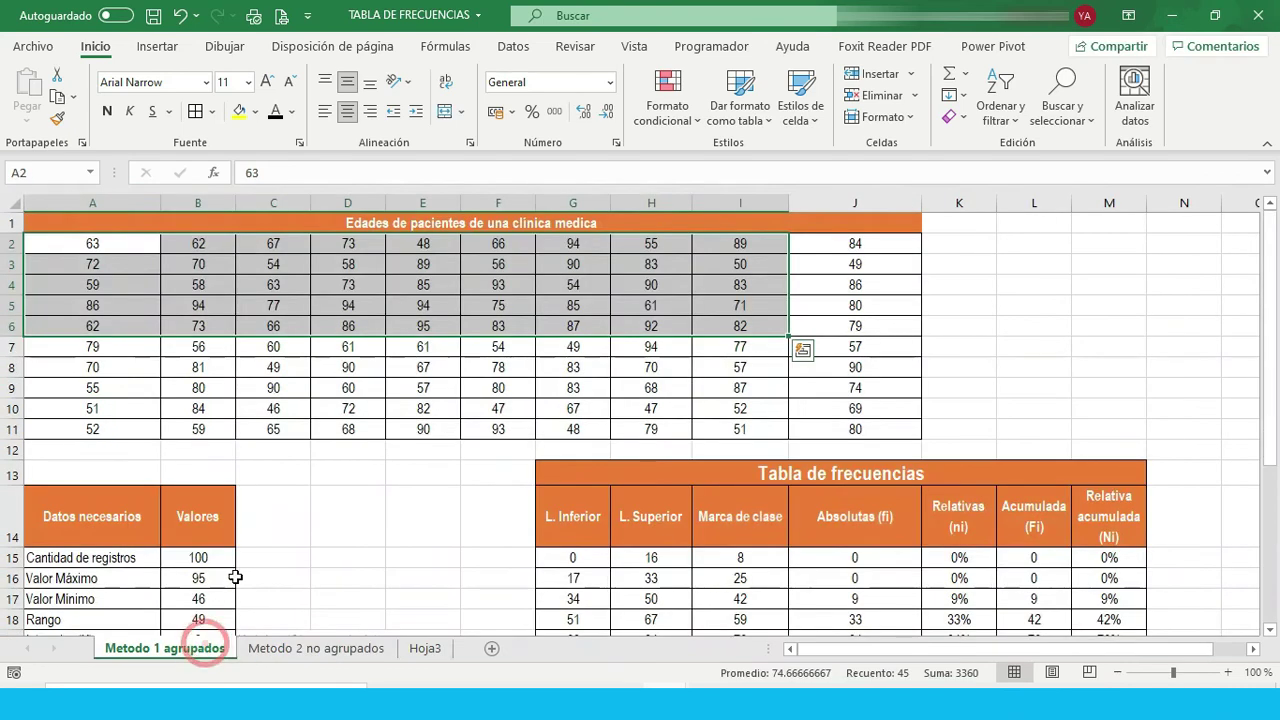
pyautogui.scroll(-1, 556, 524)
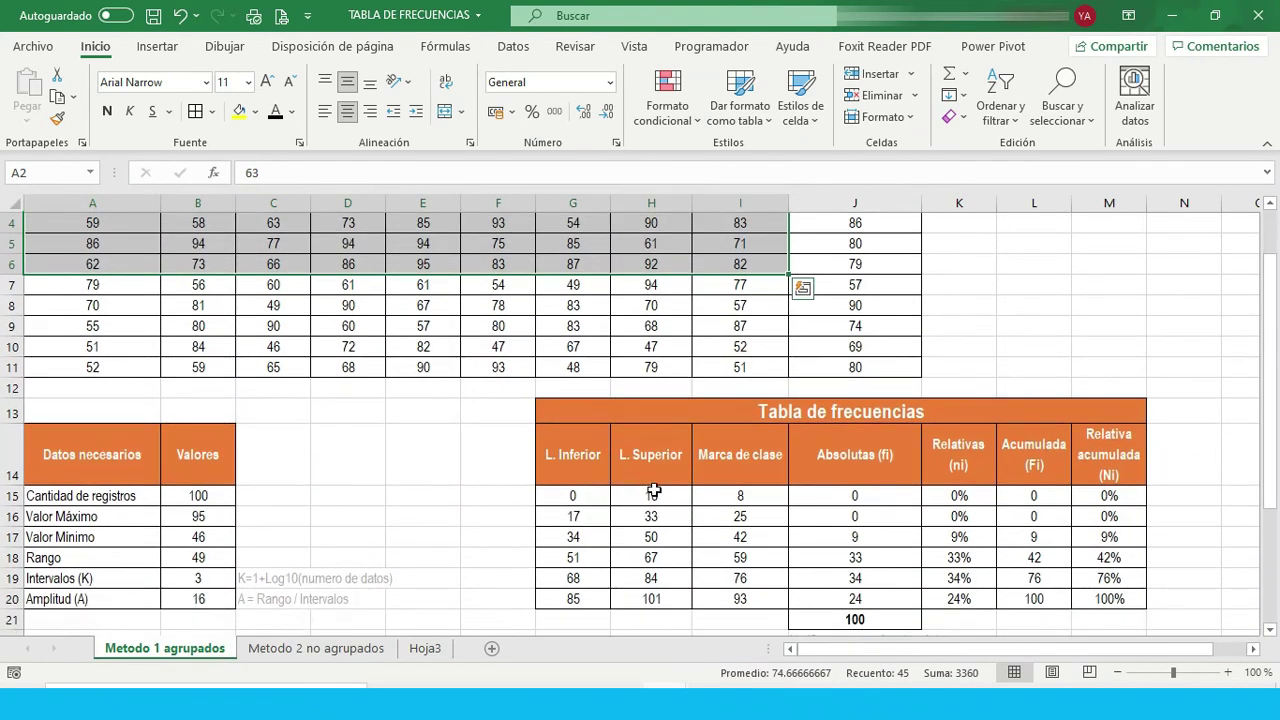
# On the Metodo 2 no agrupados sheet, delete rows 102 and 103 containing the extra ages 1 and 18.
pyautogui.click(298, 649)
pyautogui.click(116, 594)
pyautogui.moveTo(12, 594); pyautogui.dragTo(12, 612)
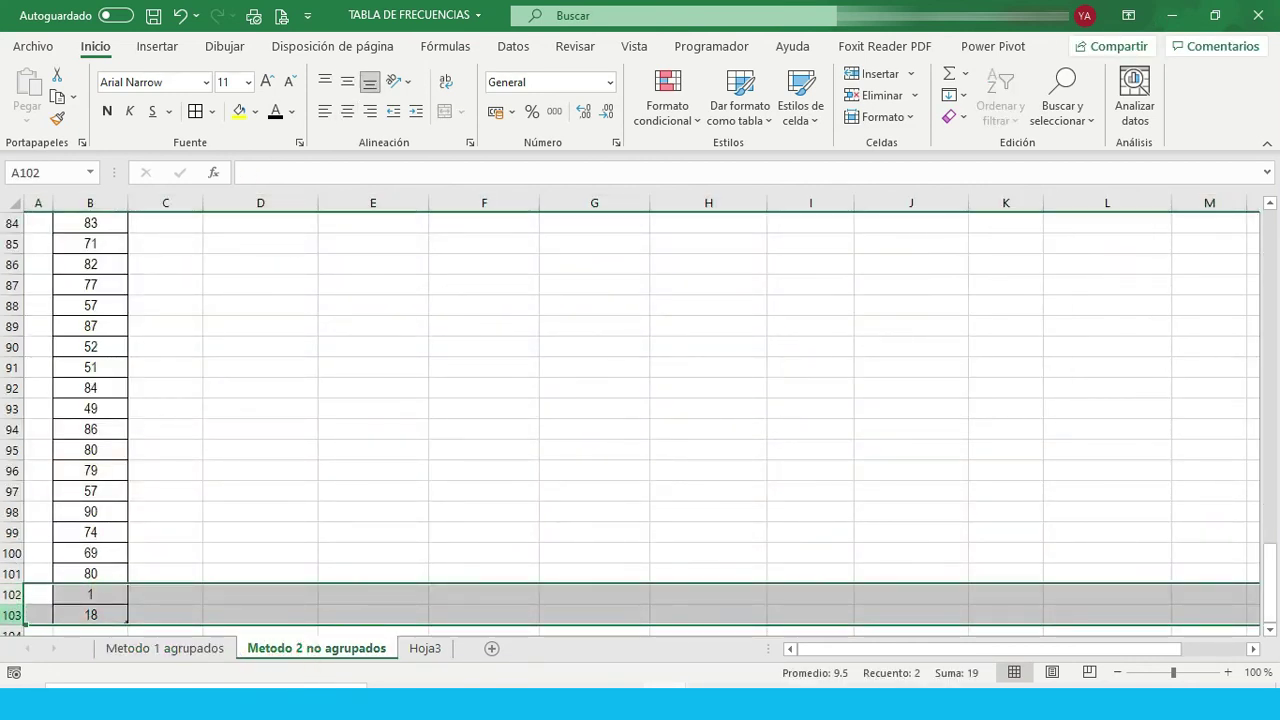
pyautogui.click(172, 532)
pyautogui.scroll(2, 172, 539)
pyautogui.scroll(13, 172, 539)
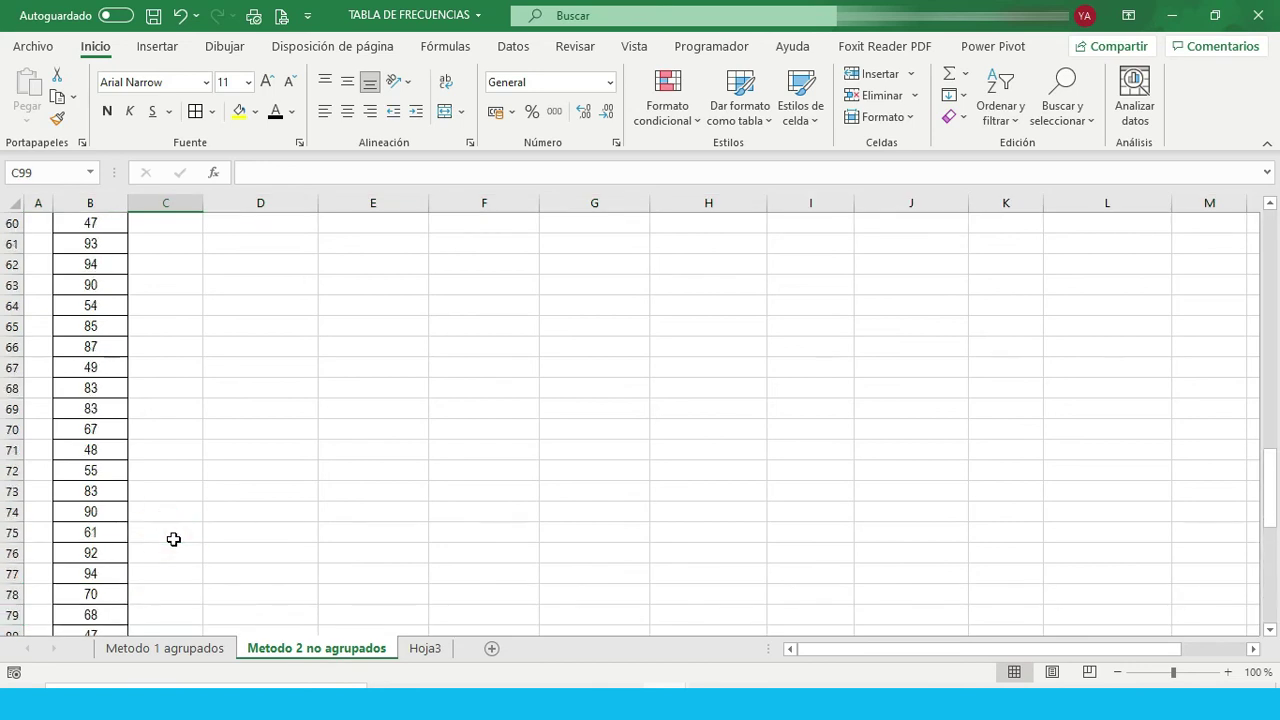
pyautogui.click(146, 514)
pyautogui.hotkey('ctrl', 'Up')
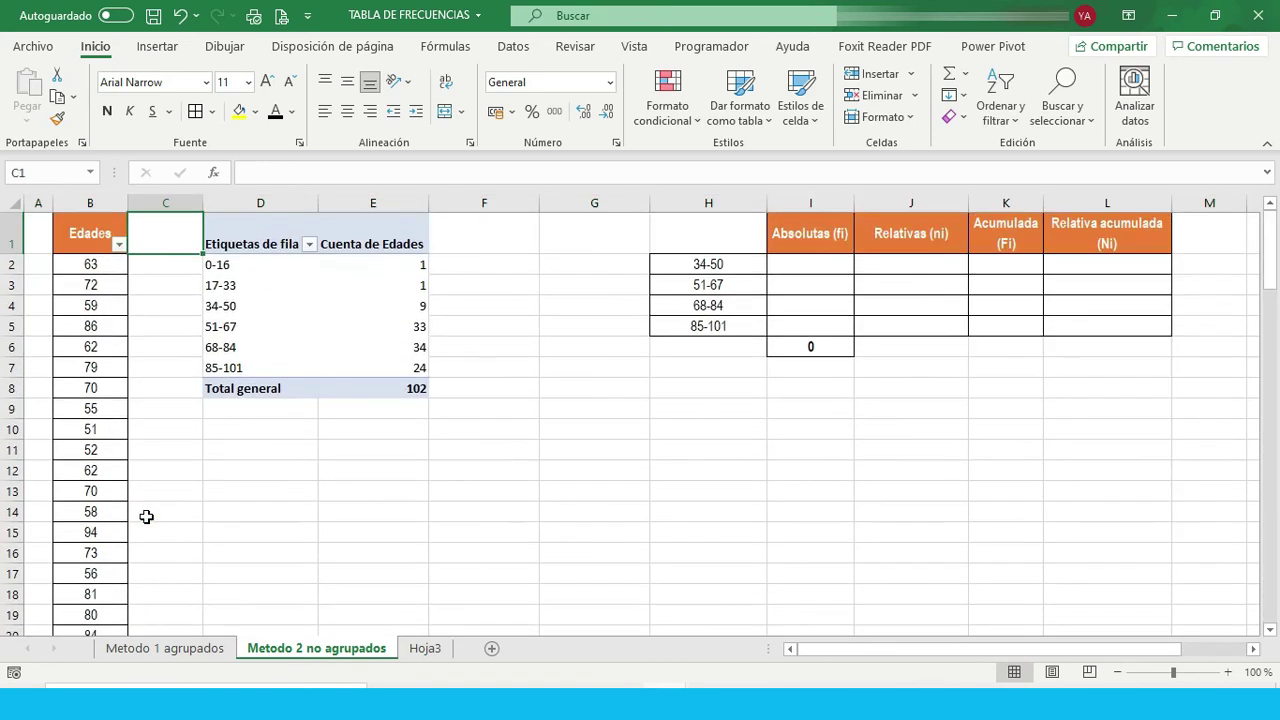
# Refresh the pivot table to reflect the current Edades data.
pyautogui.click(272, 290)
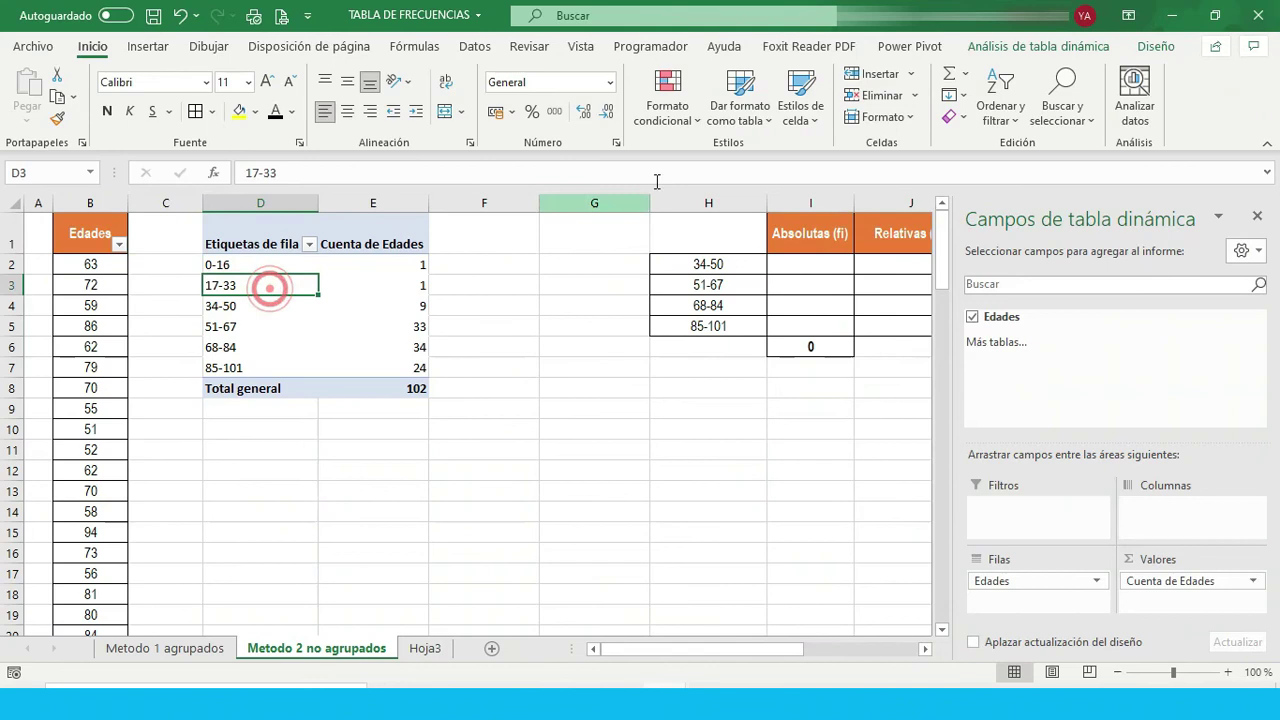
pyautogui.click(1000, 46)
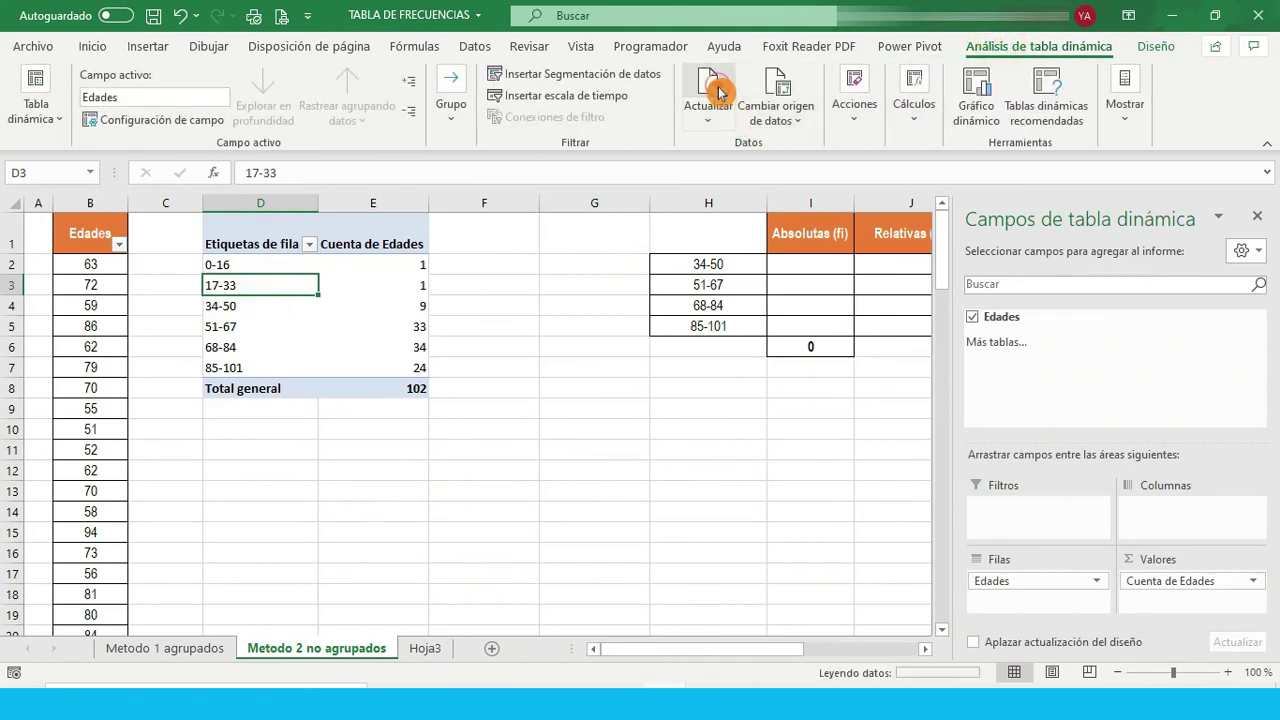
pyautogui.click(708, 90)
pyautogui.click(484, 449)
pyautogui.moveTo(220, 265); pyautogui.dragTo(235, 328)
pyautogui.click(487, 433)
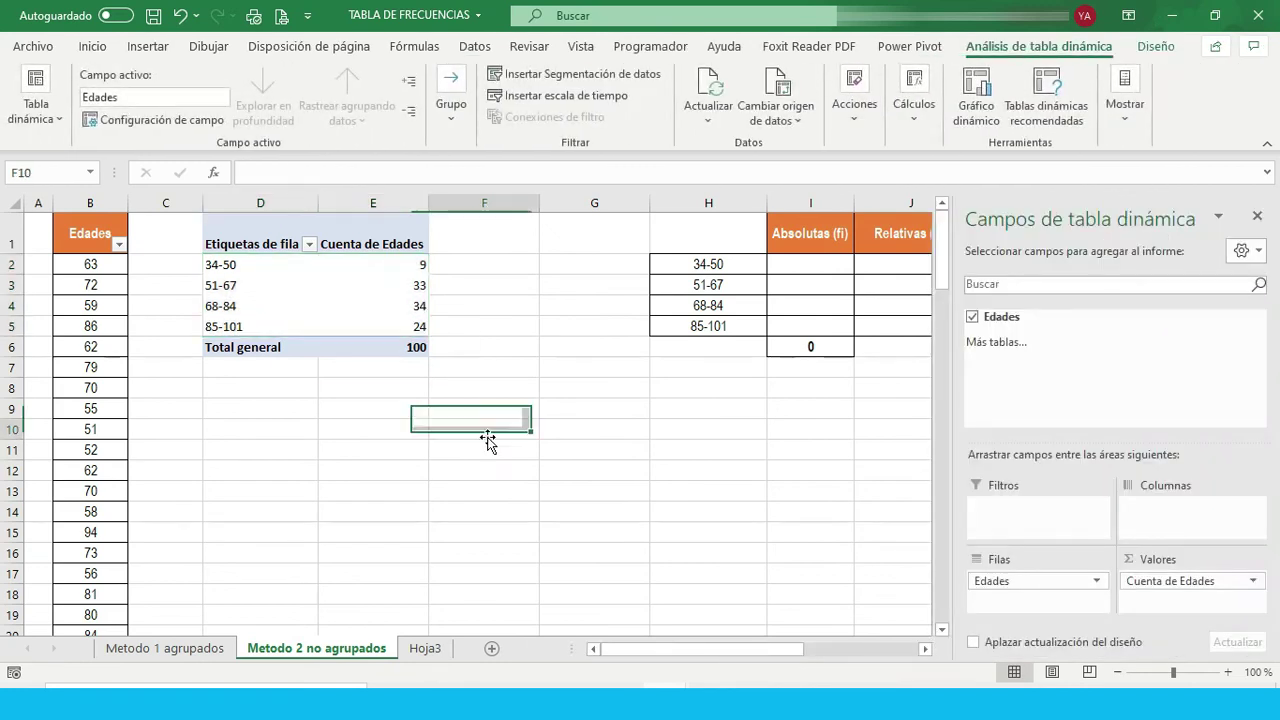
# Compare the first two intervals of the Metodo 1 agrupados frequency table with the age groups listed in the pivot table.
pyautogui.click(205, 649)
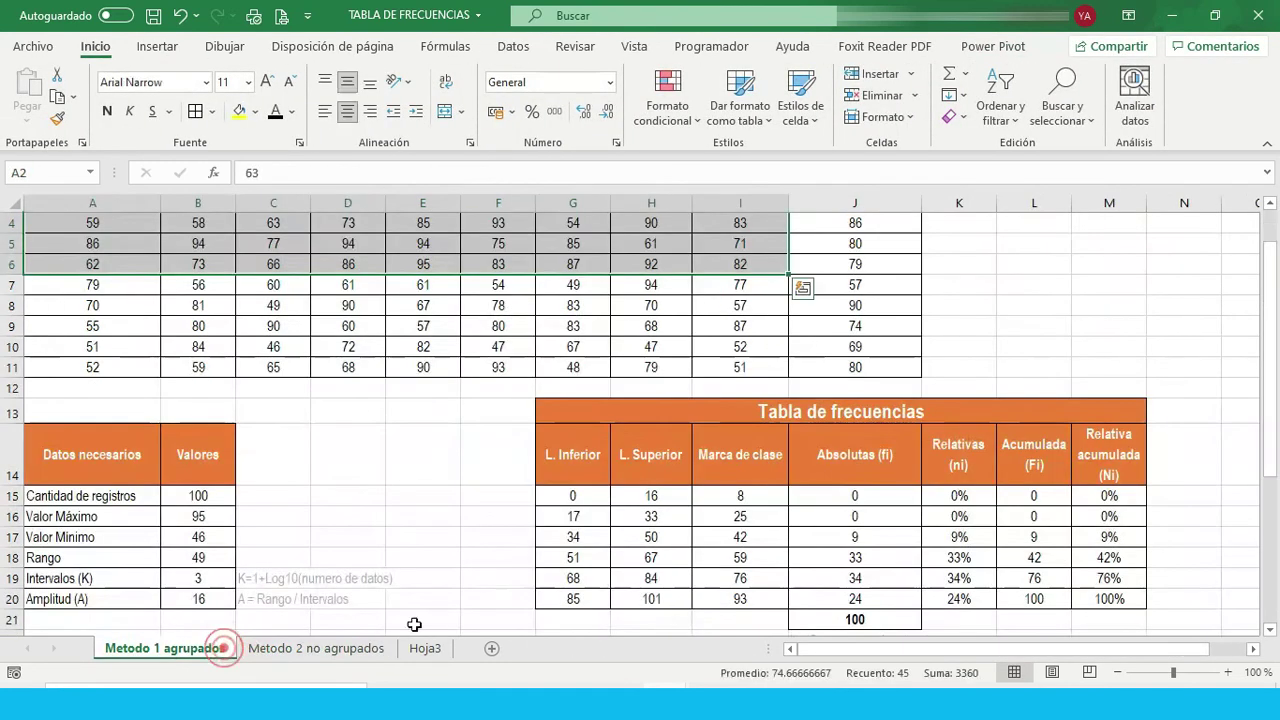
pyautogui.click(680, 514)
pyautogui.click(870, 516)
pyautogui.click(870, 537)
pyautogui.click(600, 514)
pyautogui.scroll(1, 515, 390)
pyautogui.scroll(-2, 652, 573)
pyautogui.moveTo(598, 430); pyautogui.dragTo(1054, 463)
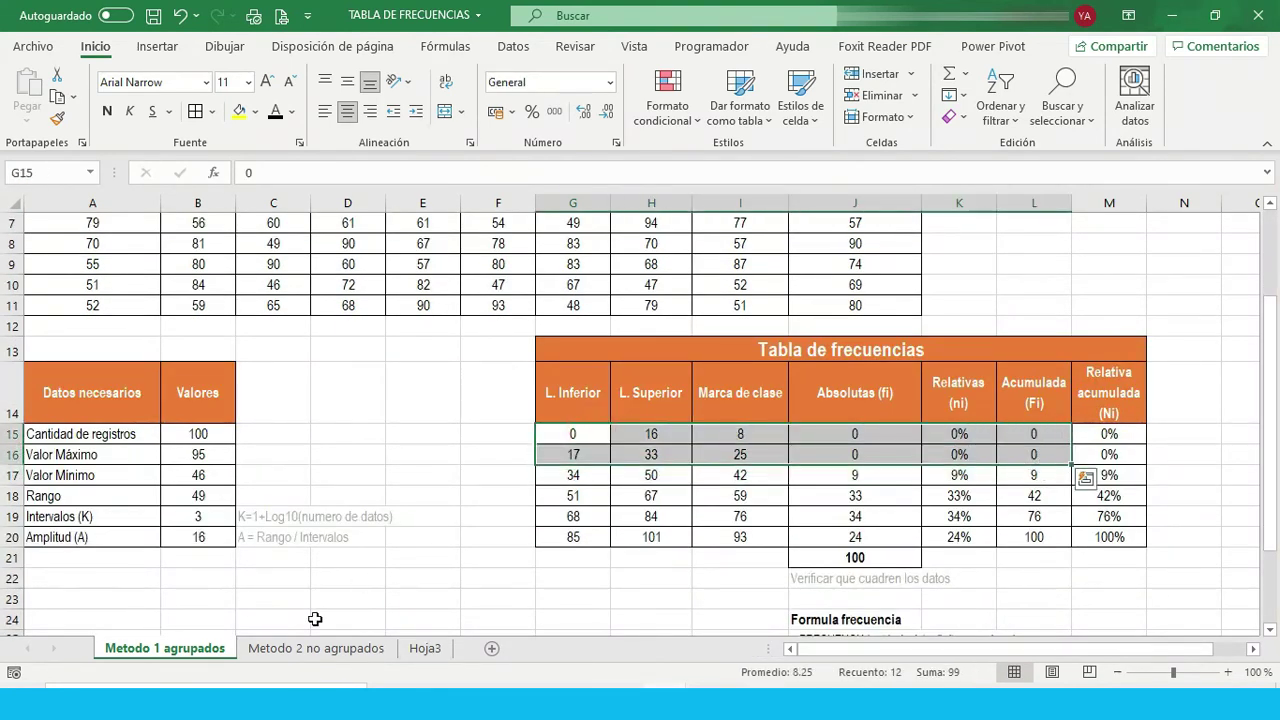
pyautogui.click(316, 648)
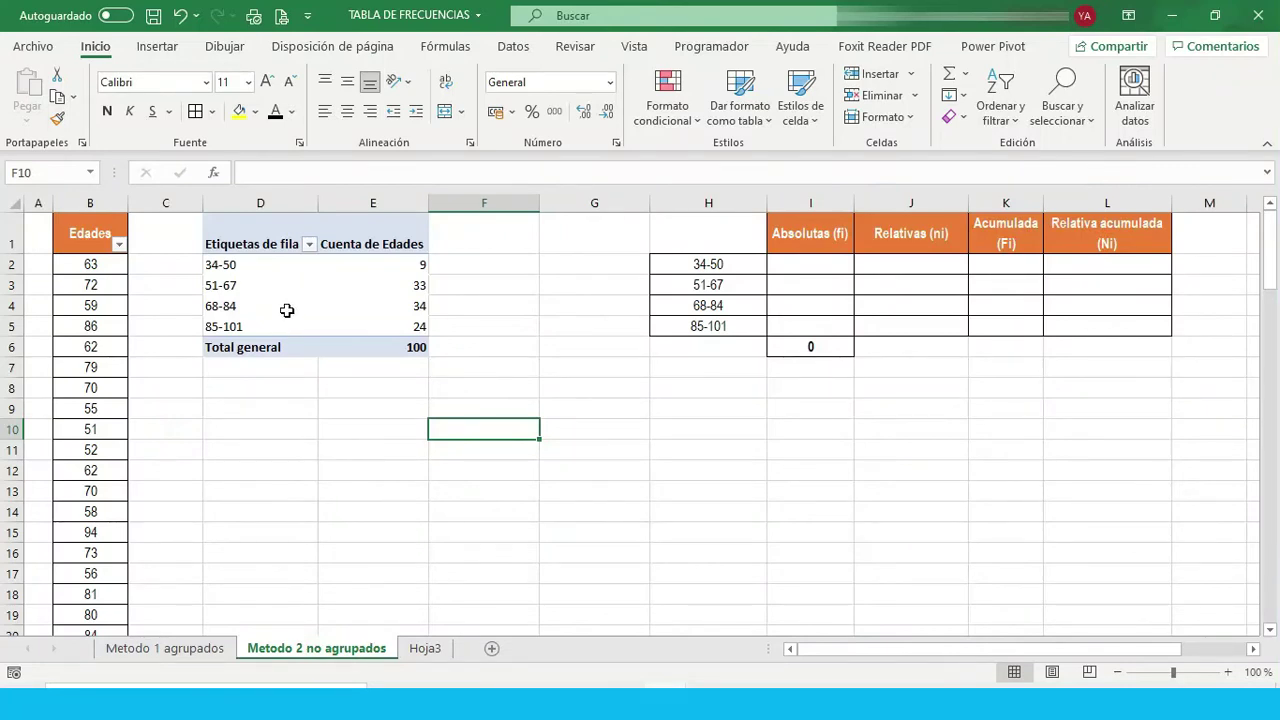
pyautogui.moveTo(286, 310); pyautogui.dragTo(274, 291)
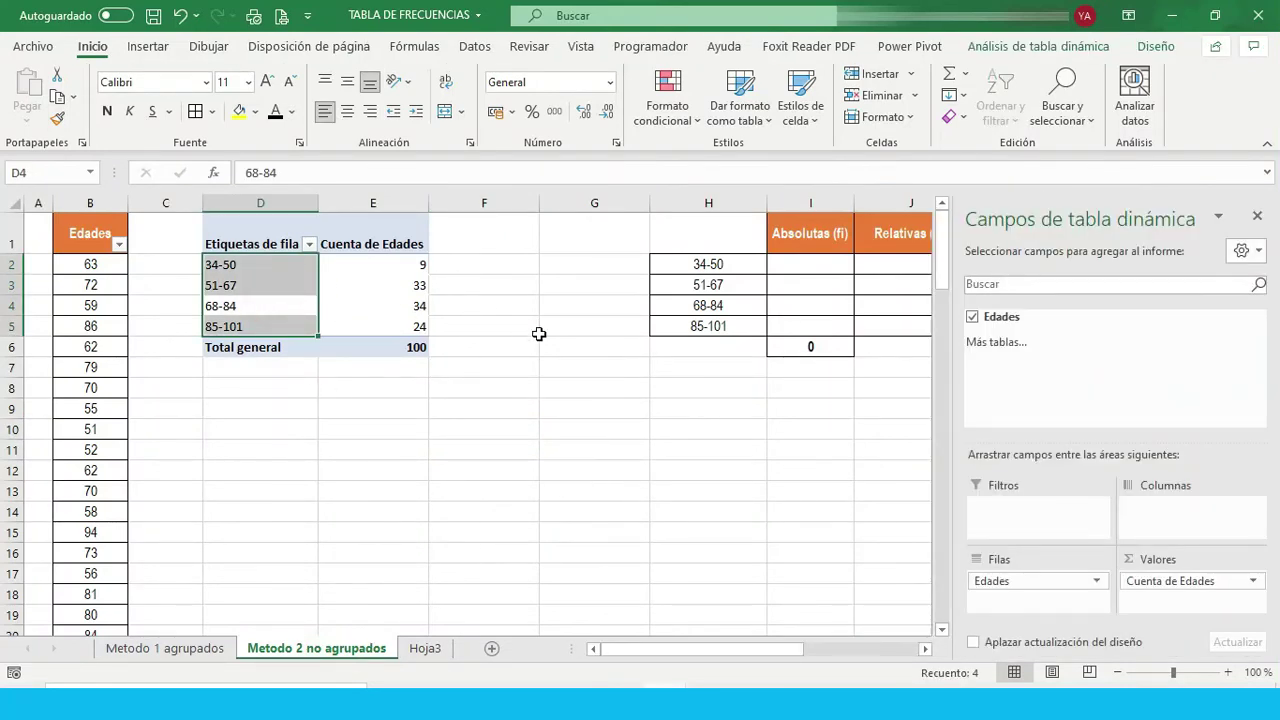
pyautogui.moveTo(538, 333); pyautogui.dragTo(535, 346)
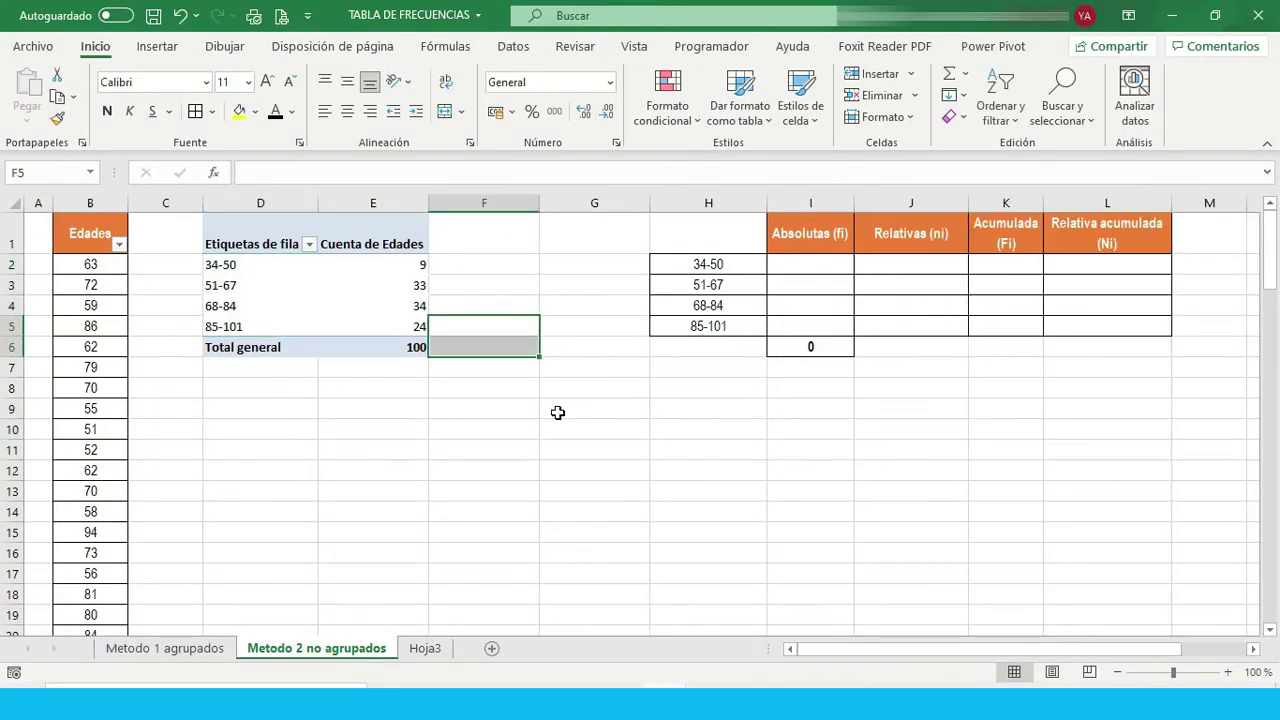
pyautogui.click(543, 285)
# Copy the pivot table's age group labels from D2:D5 and paste them as values into H2:H5 of the frequency table.
pyautogui.moveTo(236, 264); pyautogui.dragTo(229, 326)
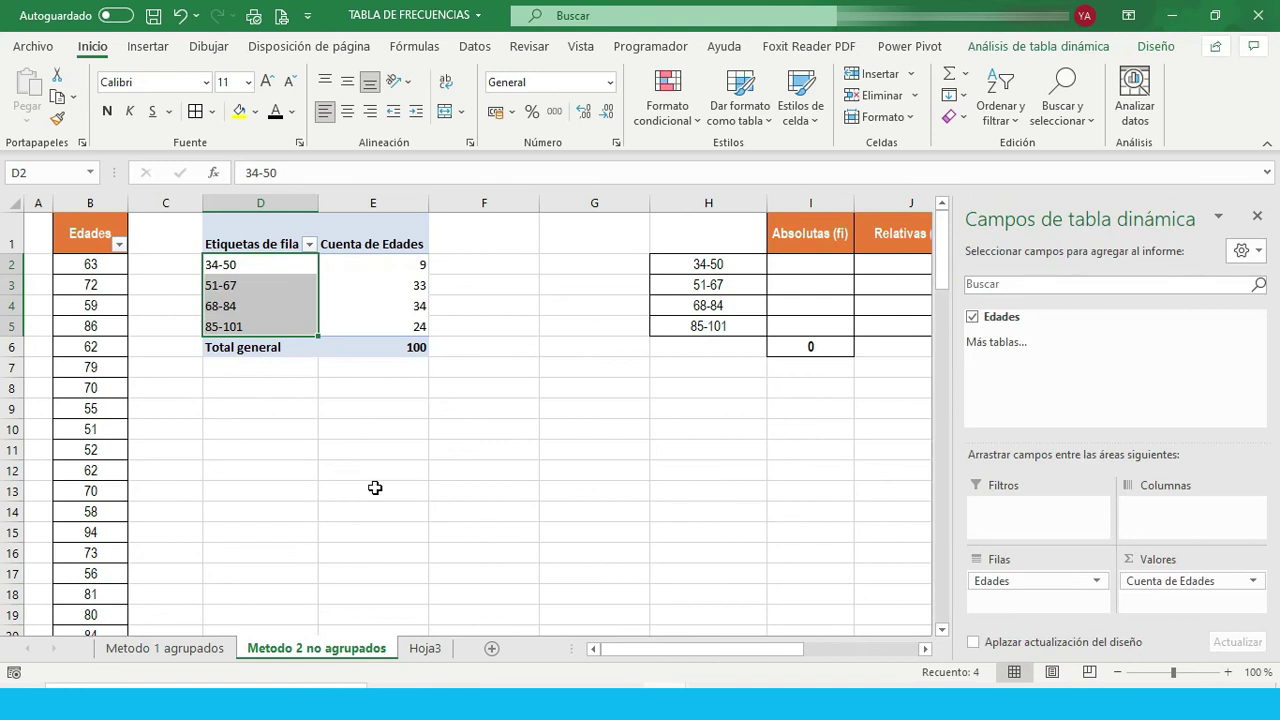
pyautogui.hotkey('ctrl', 'c')
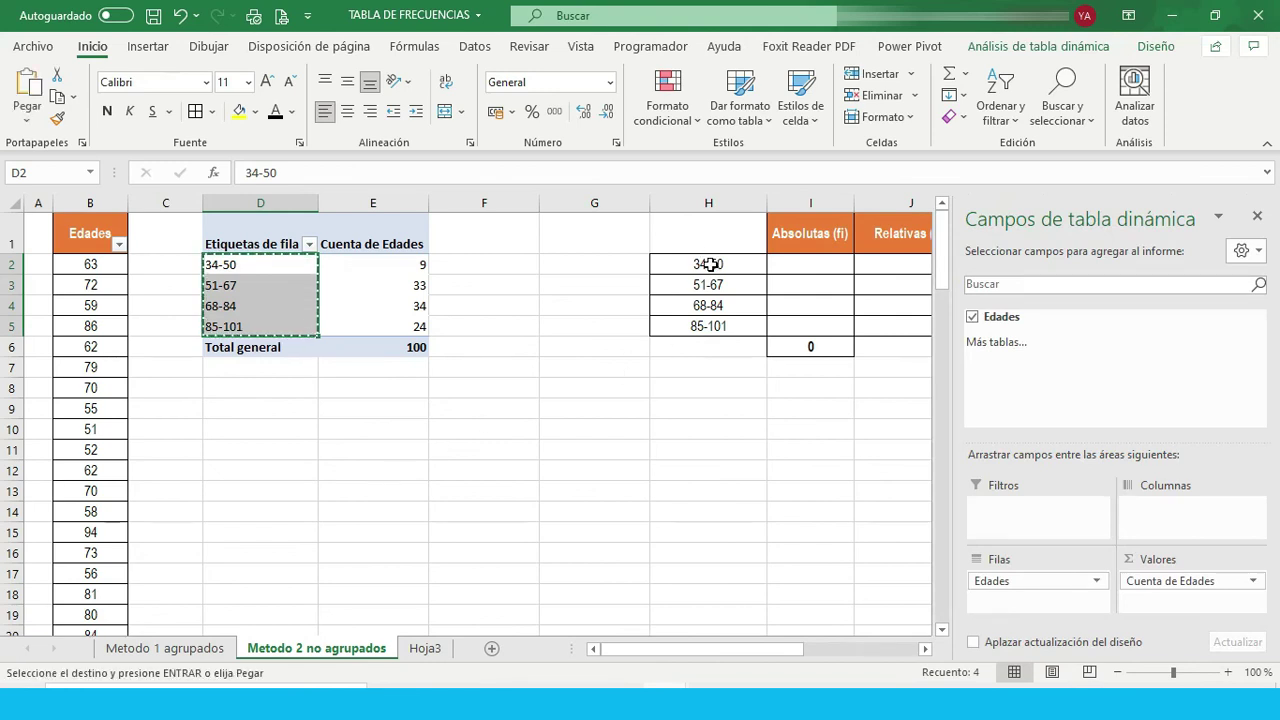
pyautogui.moveTo(708, 264); pyautogui.dragTo(710, 320)
pyautogui.hotkey('ctrl', 'v')
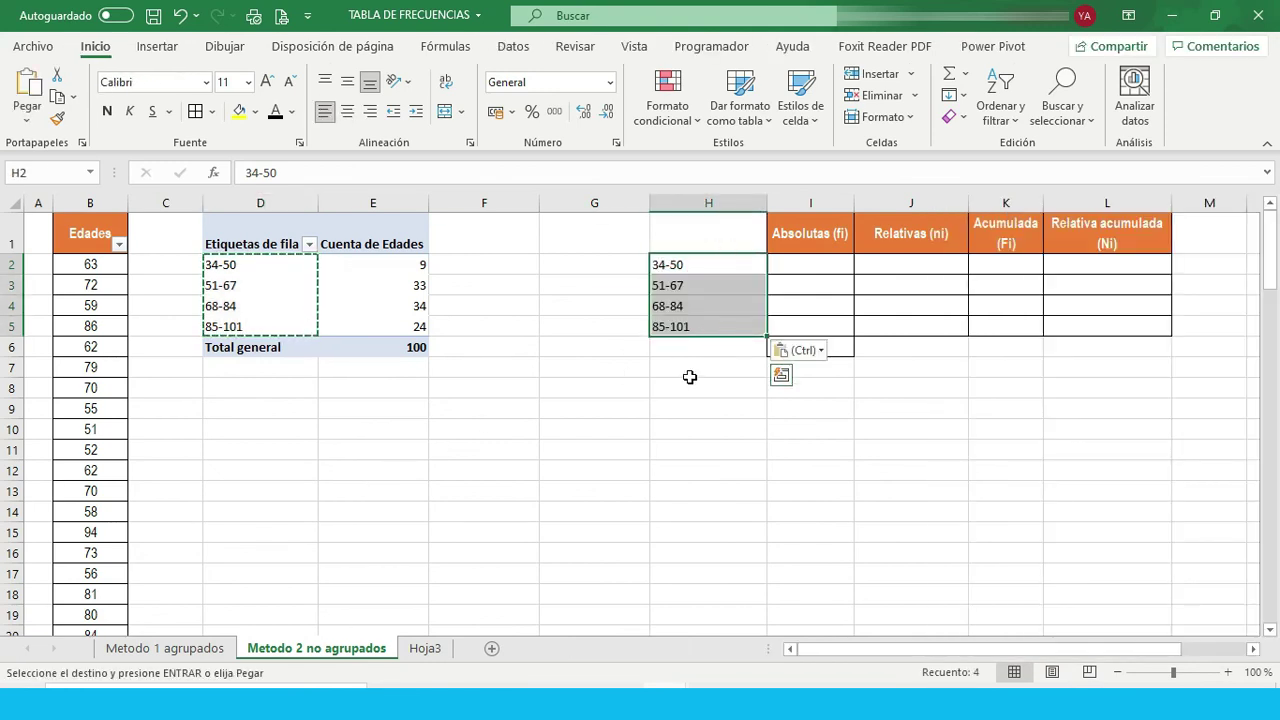
pyautogui.click(830, 352)
pyautogui.click(820, 352)
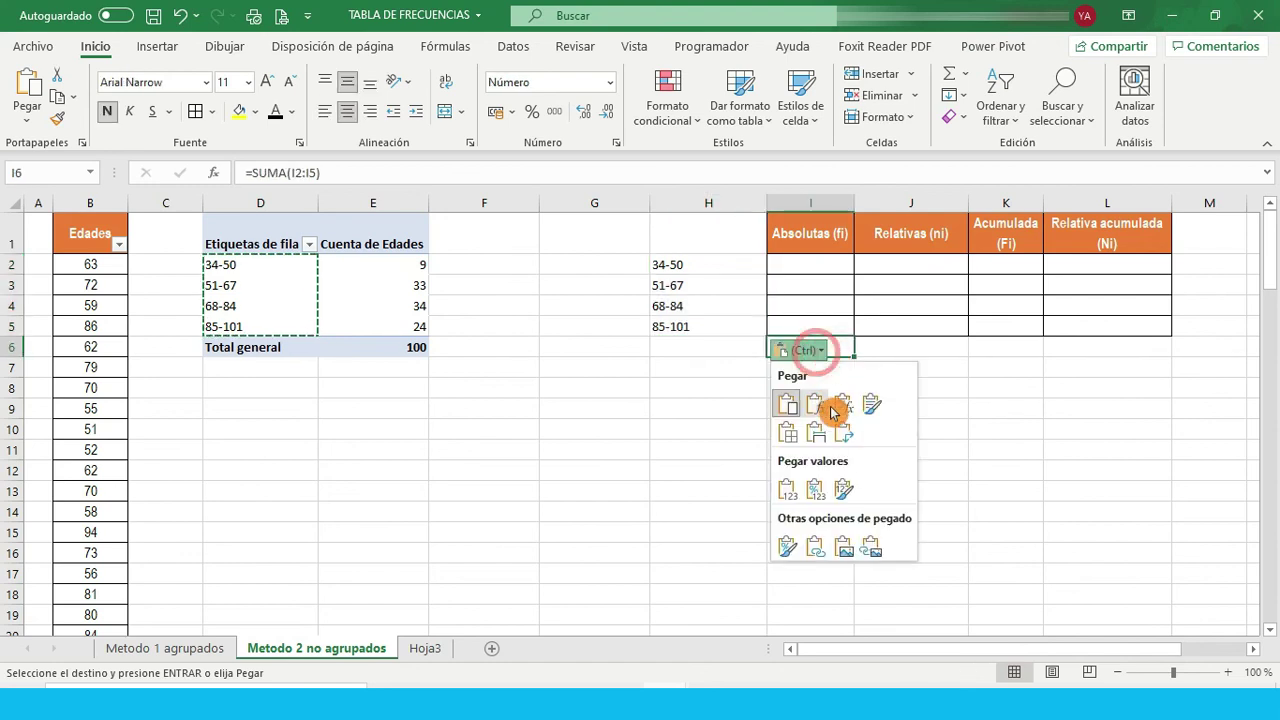
pyautogui.click(835, 488)
pyautogui.click(680, 430)
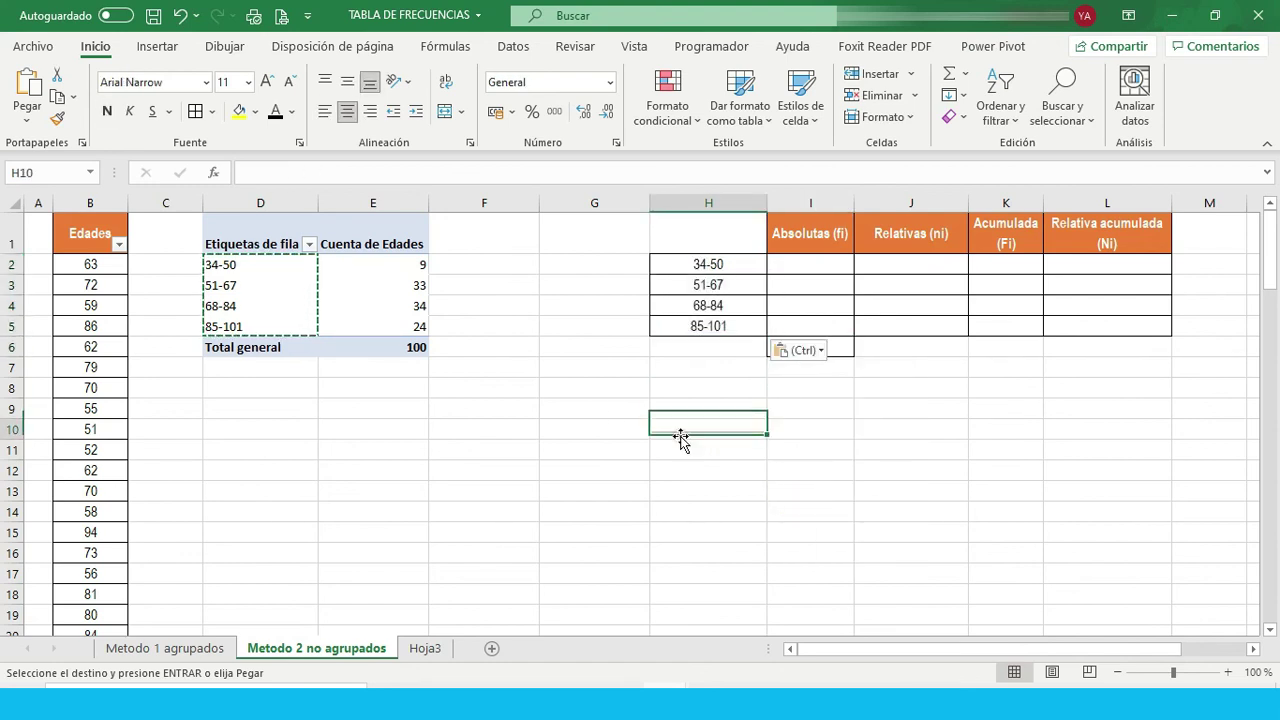
pyautogui.click(554, 390)
pyautogui.press('Escape')
pyautogui.click(786, 264)
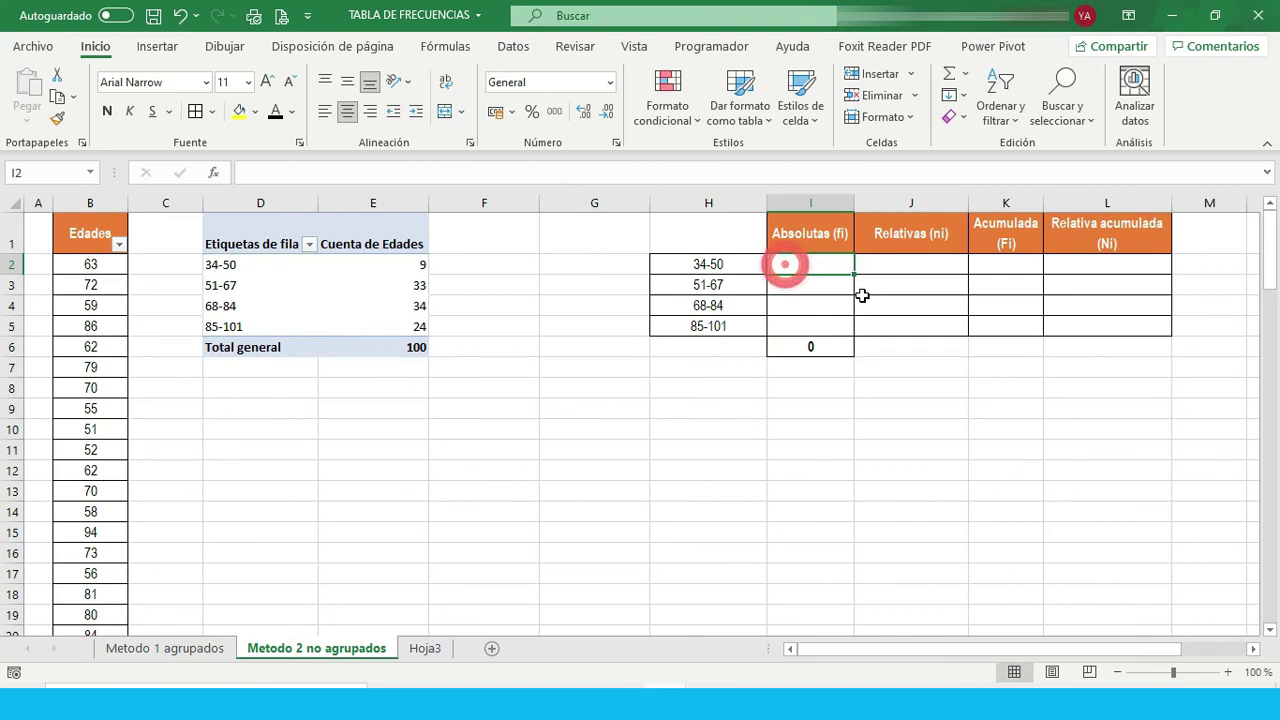
pyautogui.write('+')
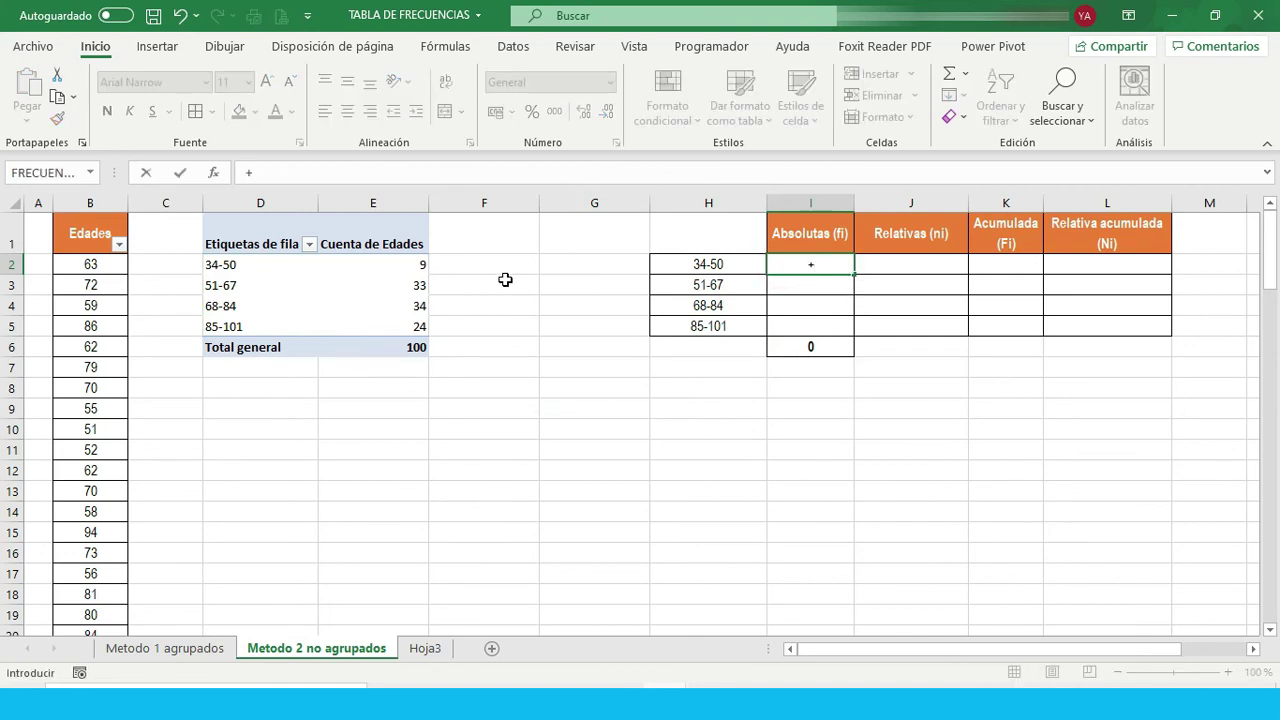
pyautogui.press('Escape')
# Copy the pivot table's counts from E2:E5 and paste them as values into the Absolutas (fi) column, starting at I2.
pyautogui.moveTo(403, 264); pyautogui.dragTo(403, 320)
pyautogui.hotkey('ctrl', 'c')
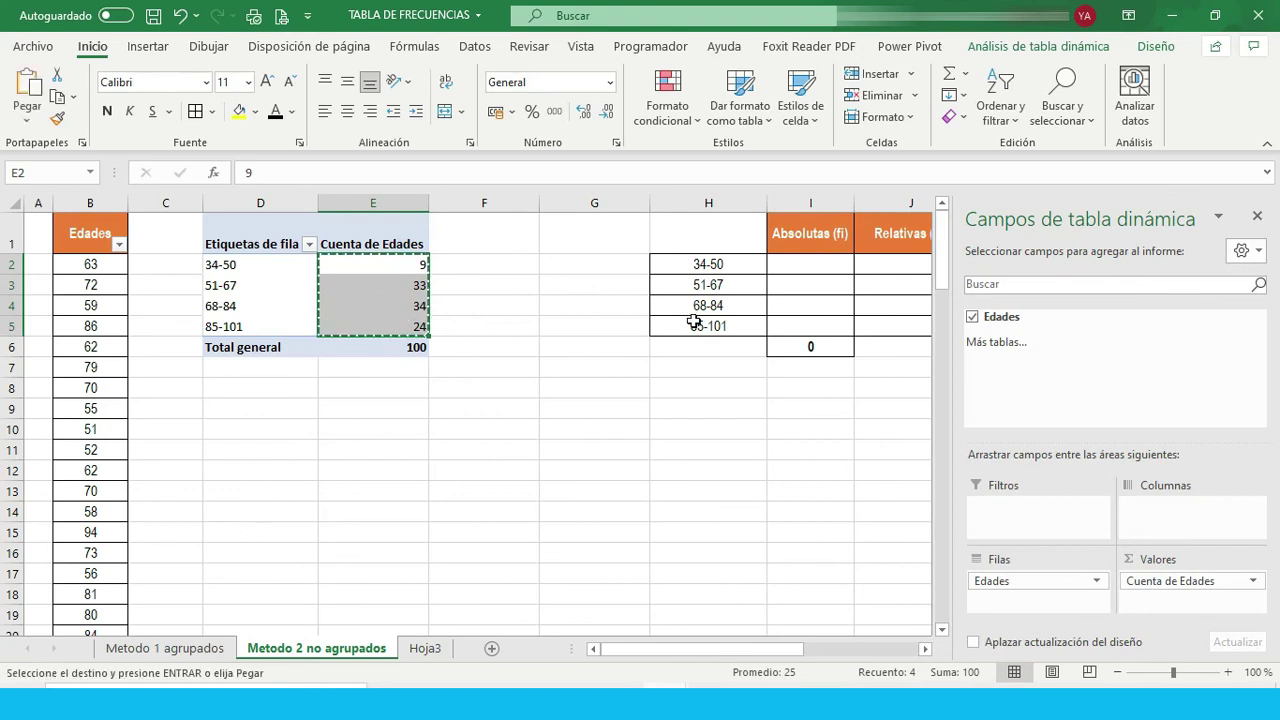
pyautogui.click(797, 264)
pyautogui.hotkey('ctrl', 'v')
pyautogui.click(878, 349)
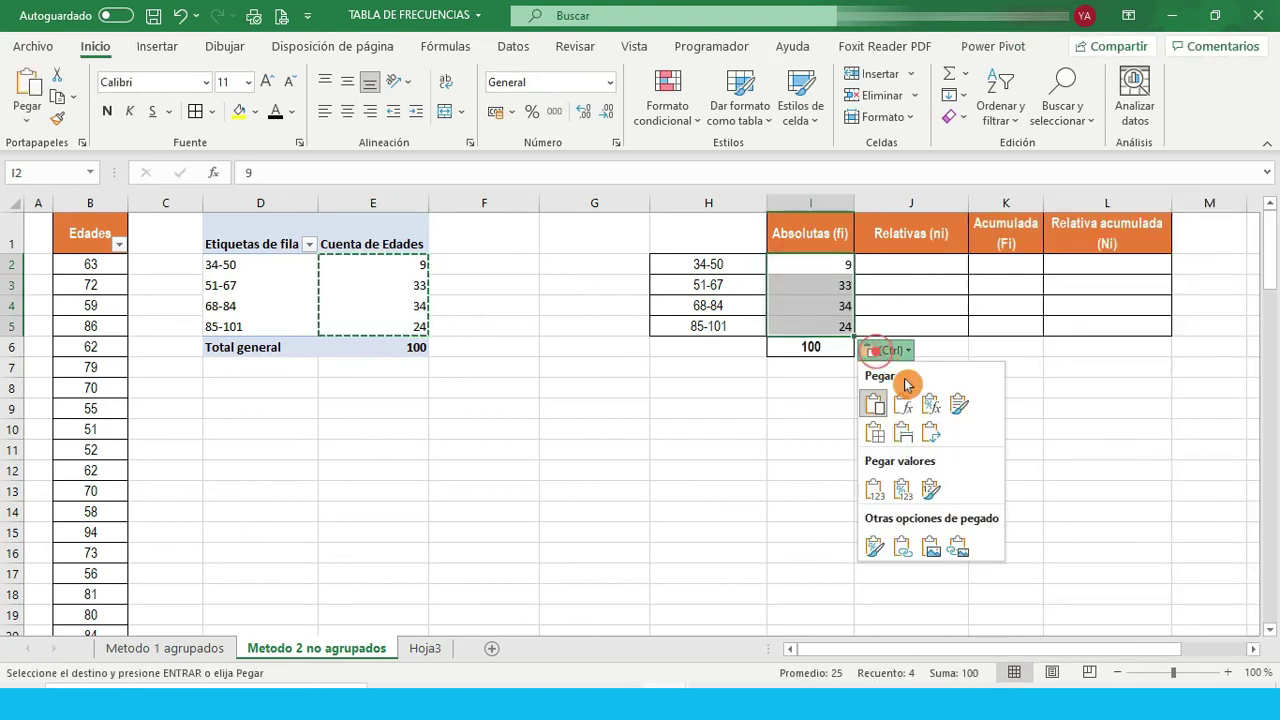
pyautogui.click(874, 489)
pyautogui.click(808, 470)
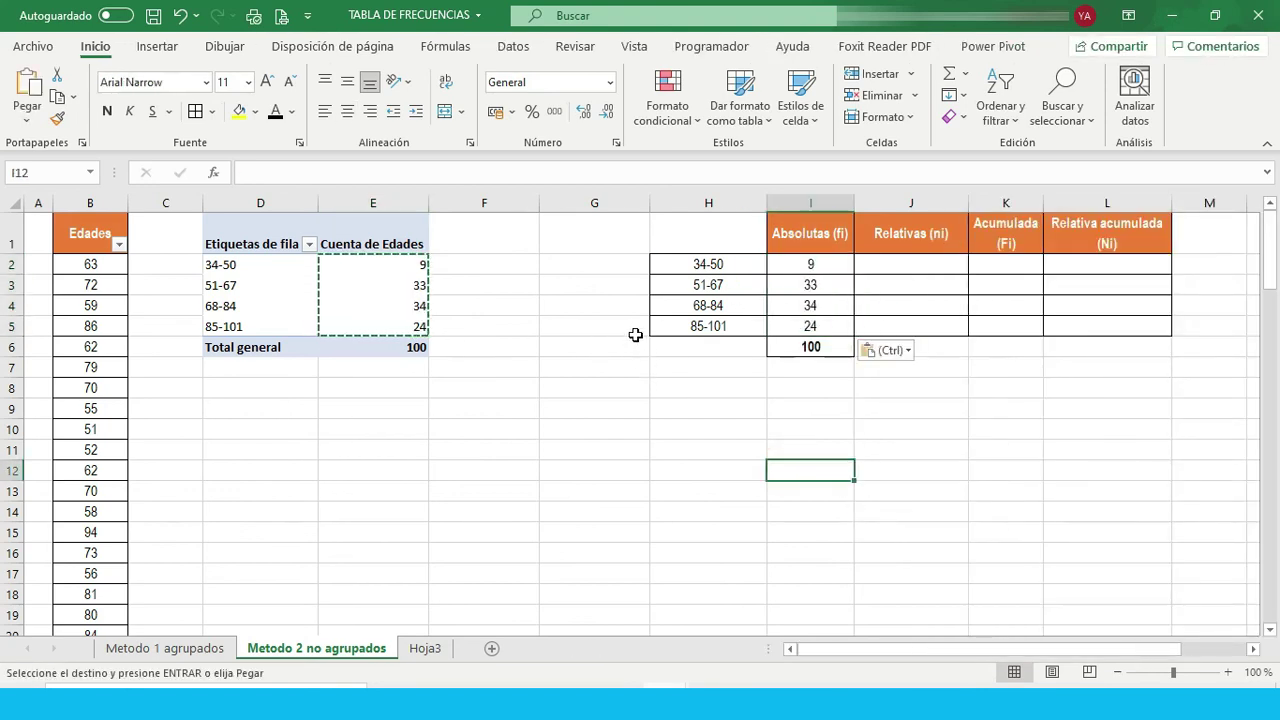
pyautogui.press('Escape')
# Compare the absolute frequencies and their total with the Absolutas (fi) column on the Metodo 1 agrupados sheet.
pyautogui.click(810, 233)
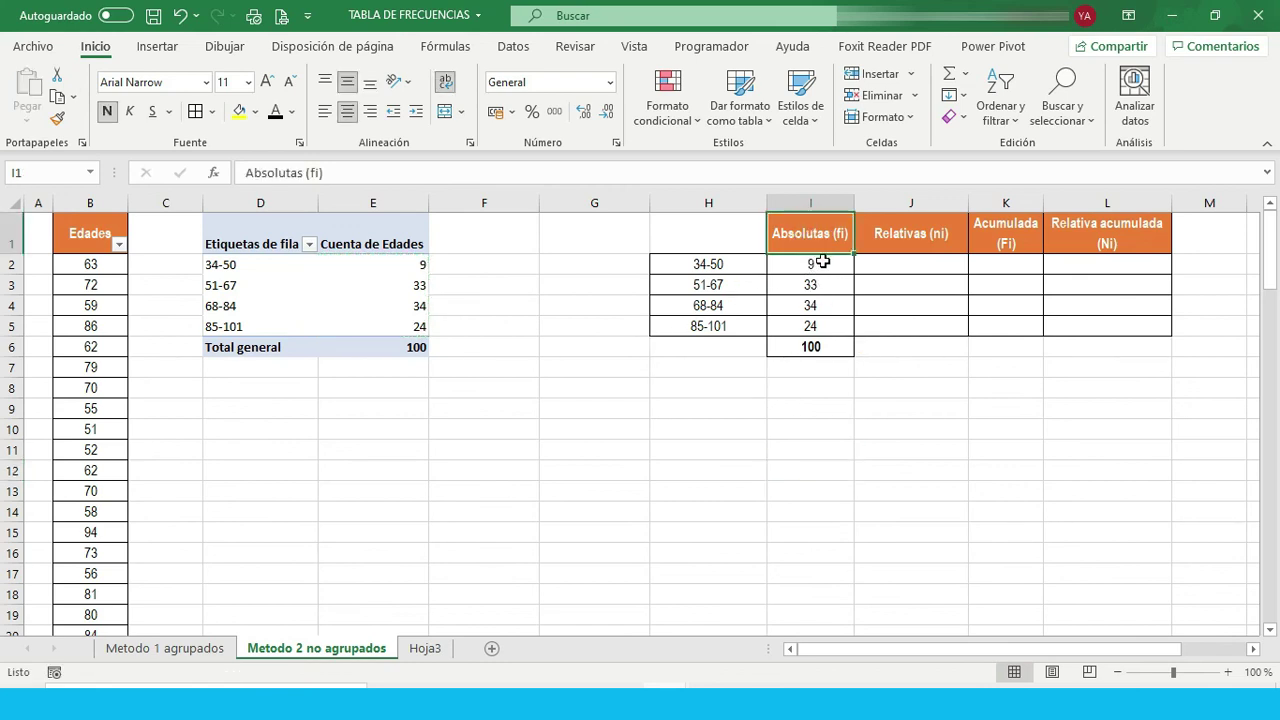
pyautogui.click(804, 349)
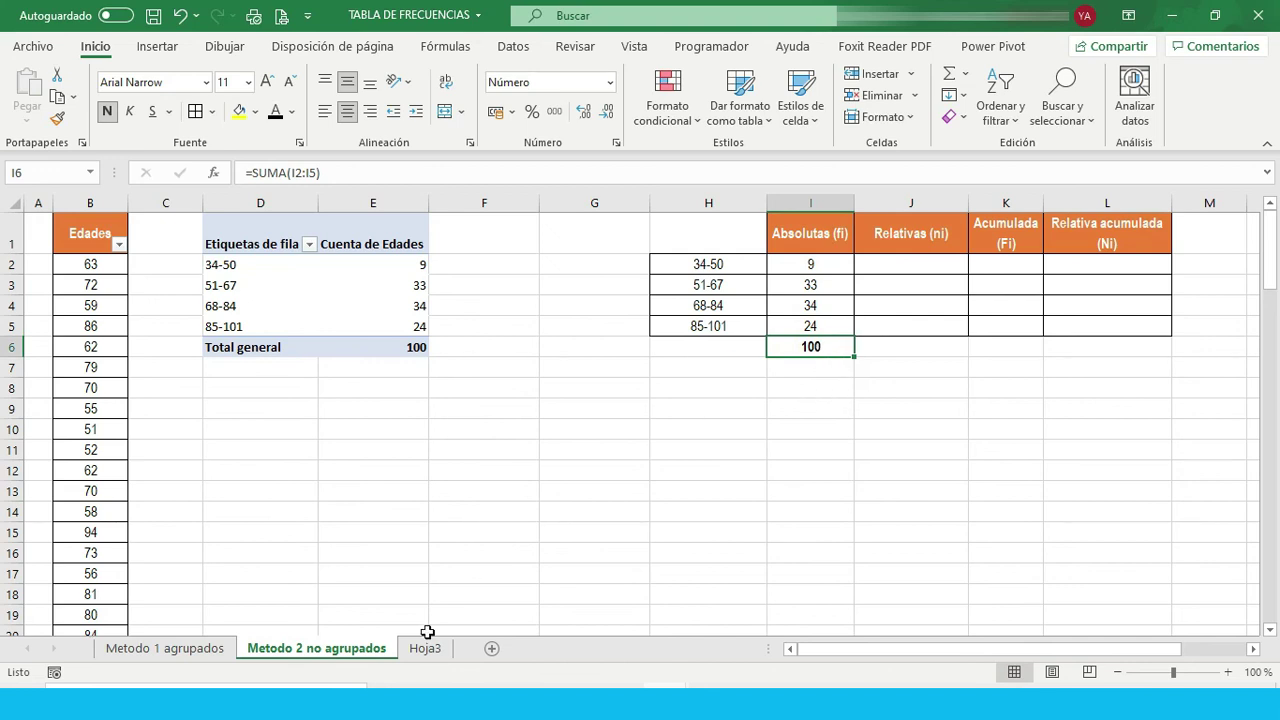
pyautogui.moveTo(790, 270); pyautogui.dragTo(810, 328)
pyautogui.click(190, 648)
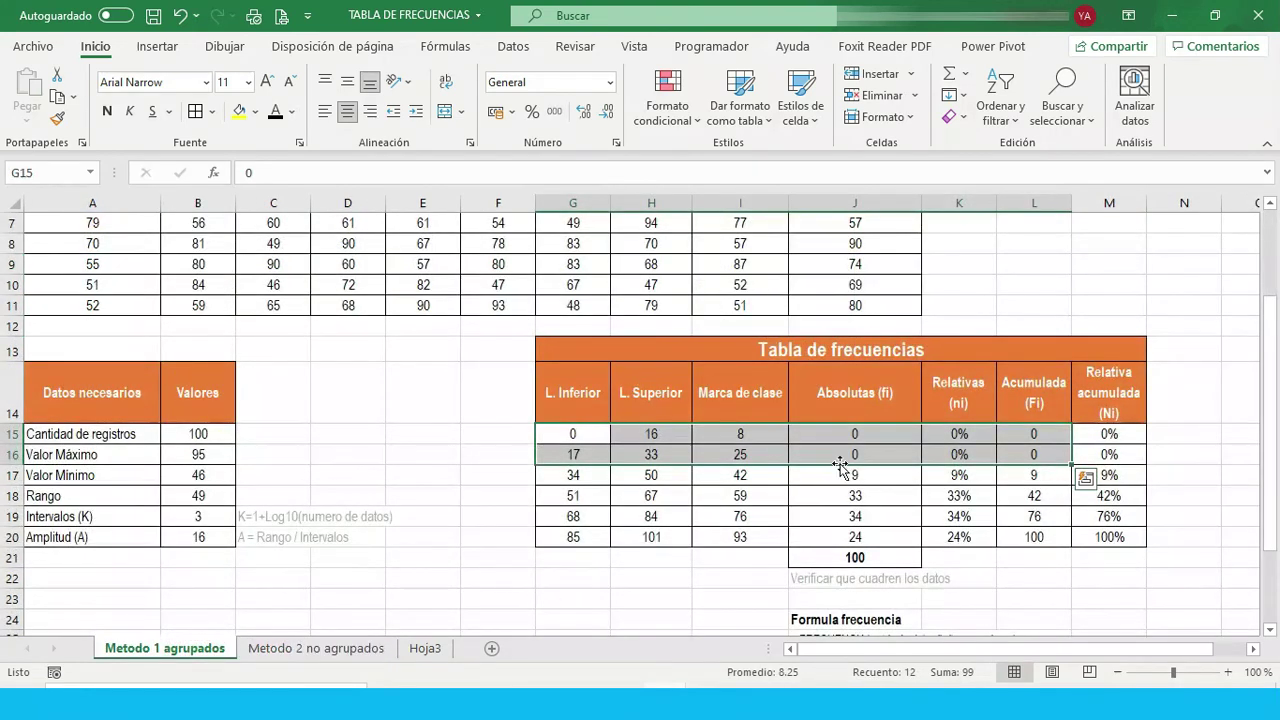
pyautogui.moveTo(857, 477); pyautogui.dragTo(857, 537)
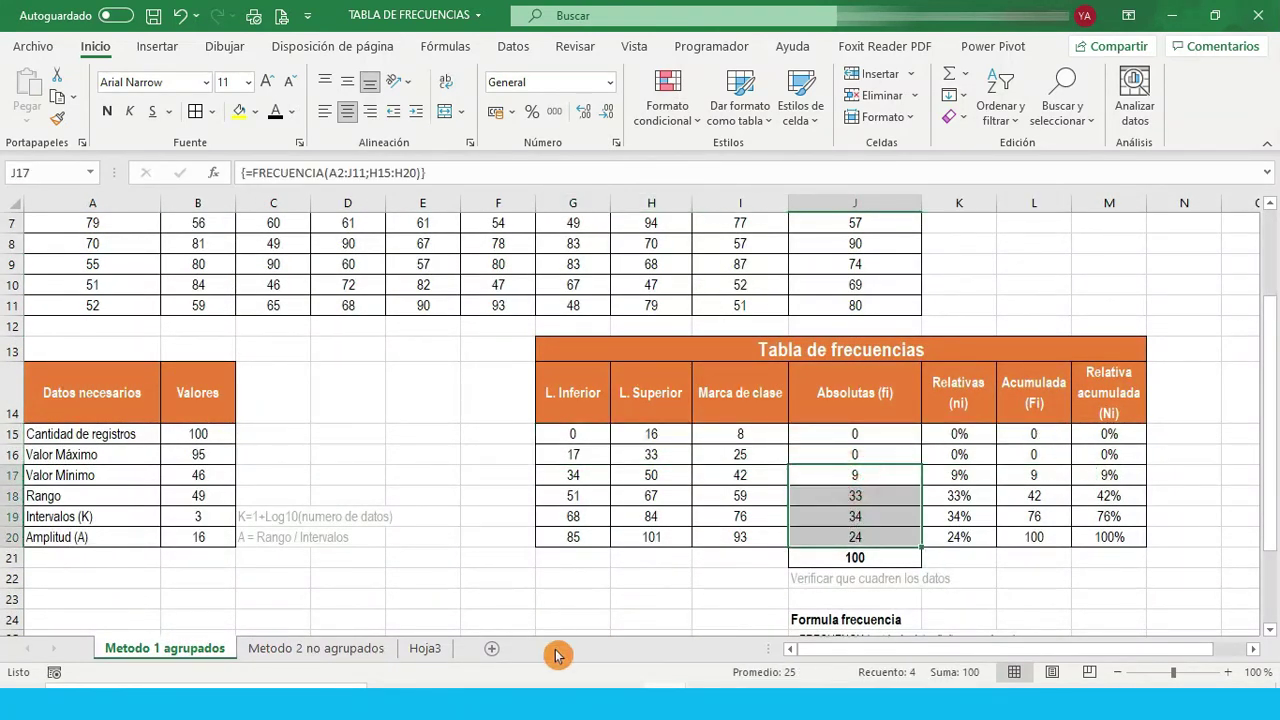
pyautogui.click(340, 650)
# On the Metodo 2 no agrupados sheet, enter the first relative frequency in J2 as +I2/$I$6, with the total fixed absolutely.
pyautogui.click(857, 401)
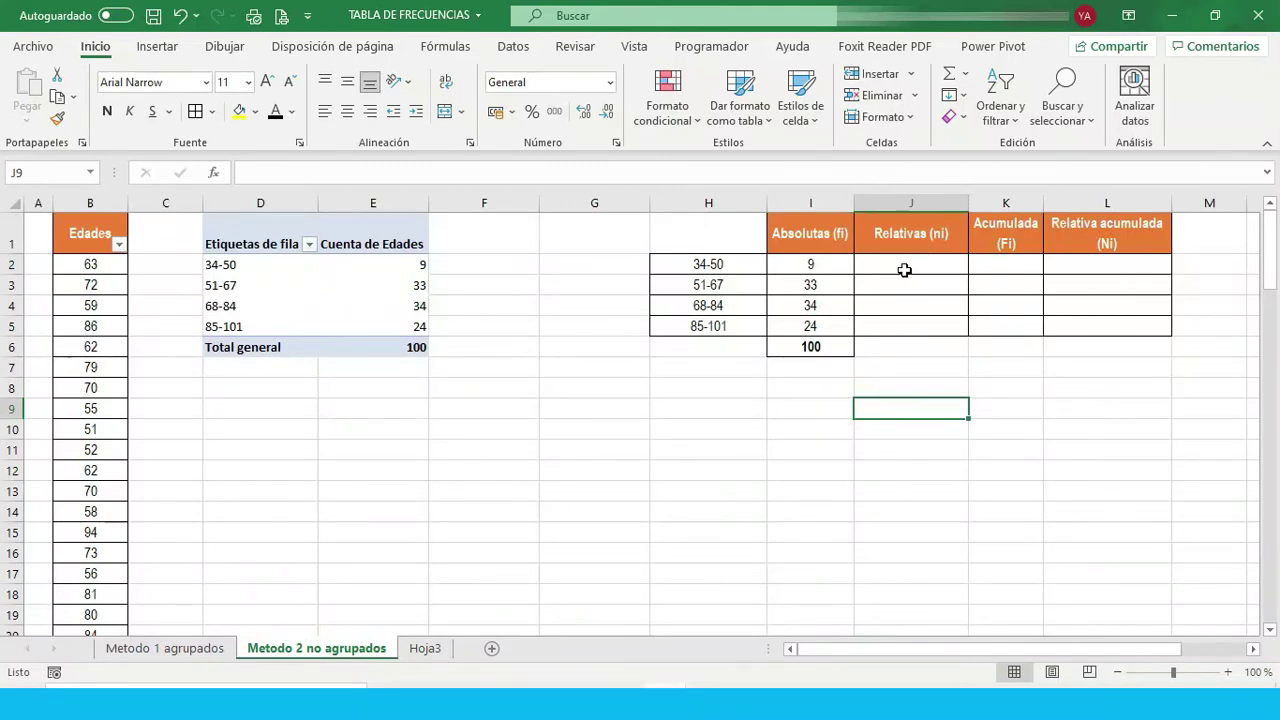
pyautogui.click(903, 268)
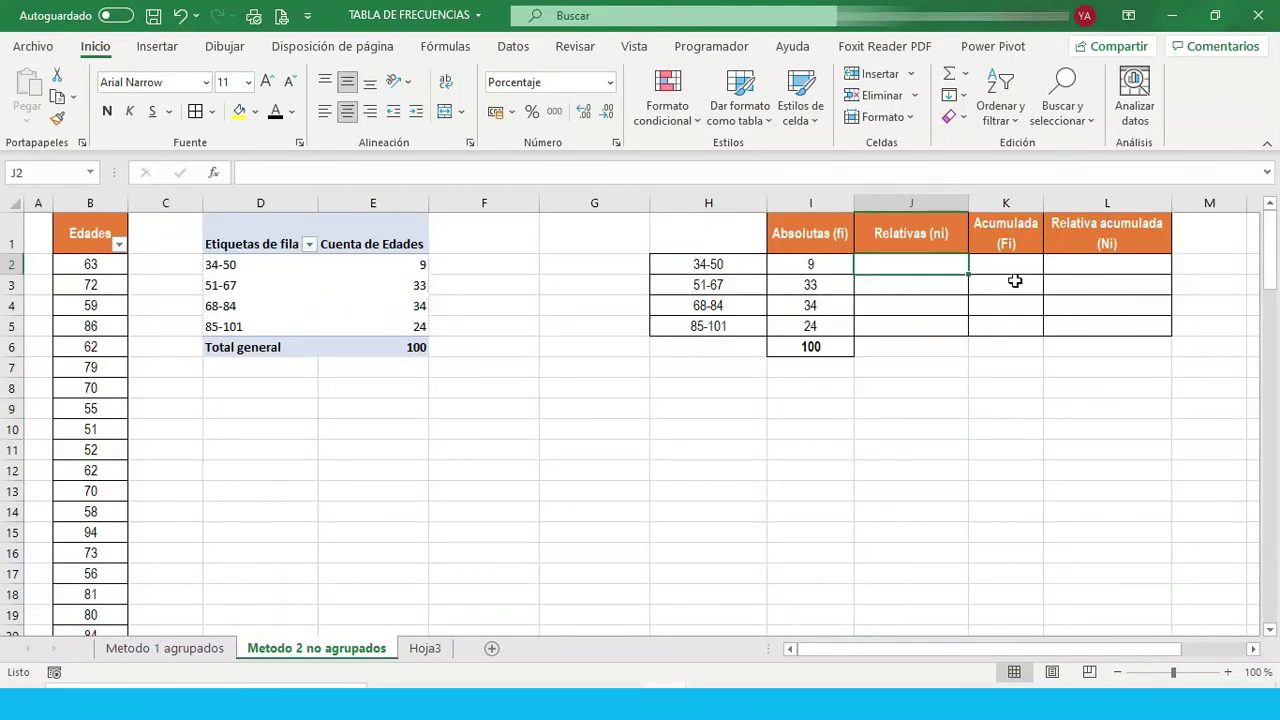
pyautogui.write('+')
pyautogui.press('Left')
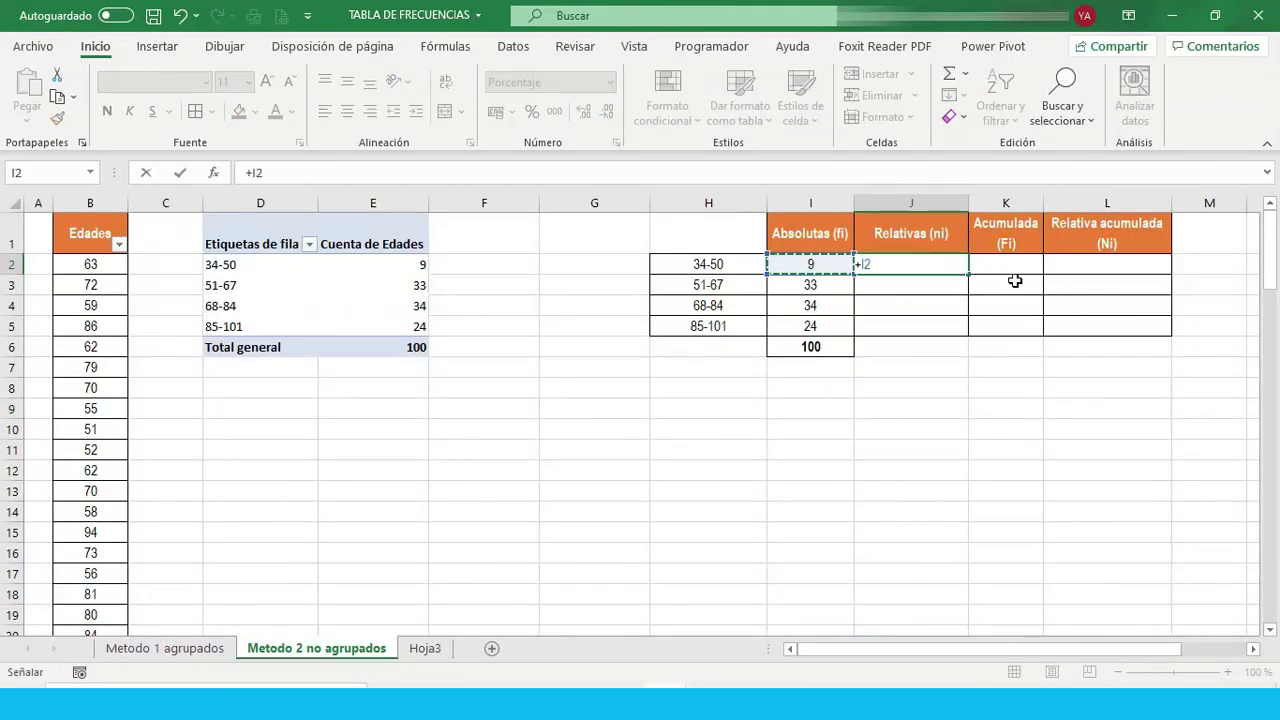
pyautogui.write('/')
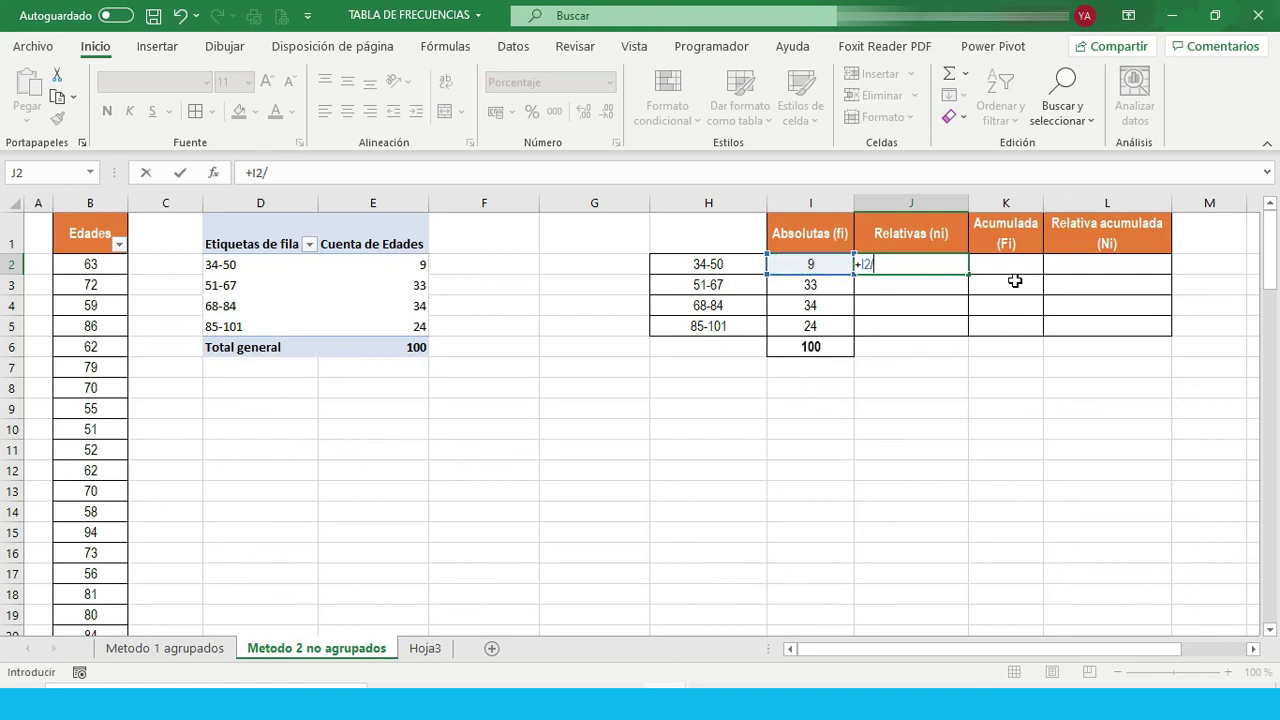
pyautogui.click(813, 347)
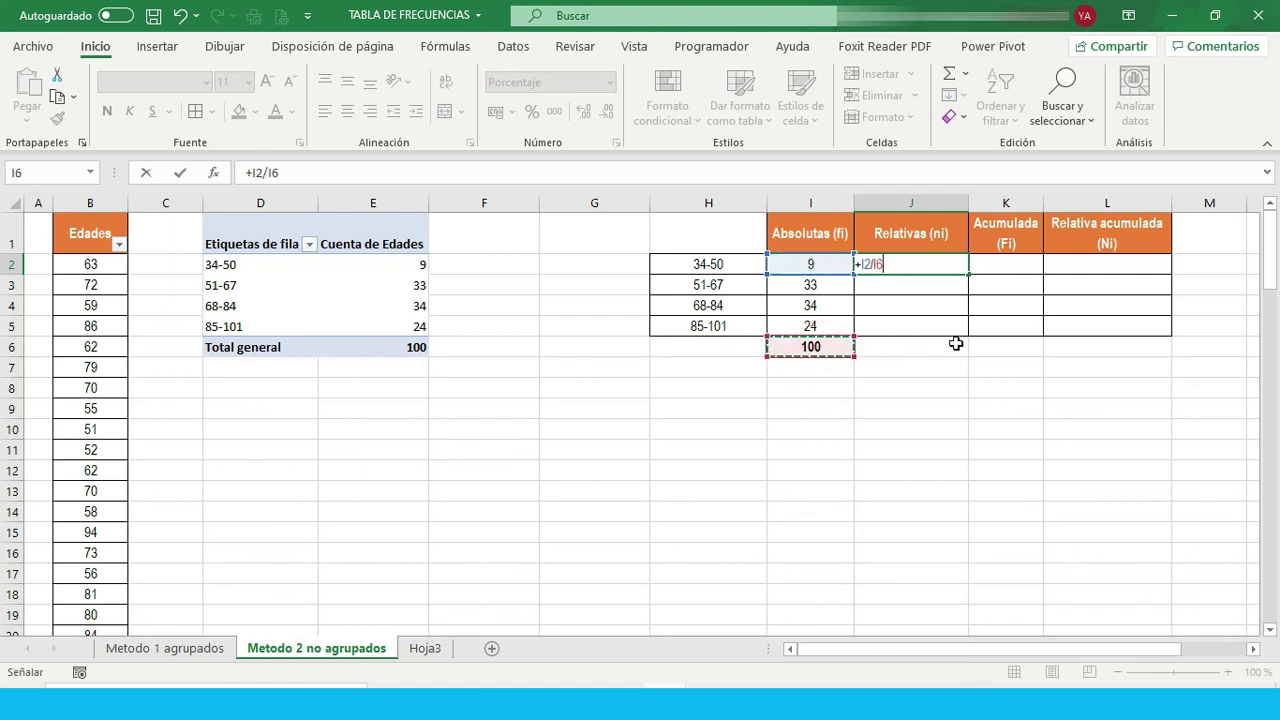
pyautogui.press('F4')
pyautogui.press('Return')
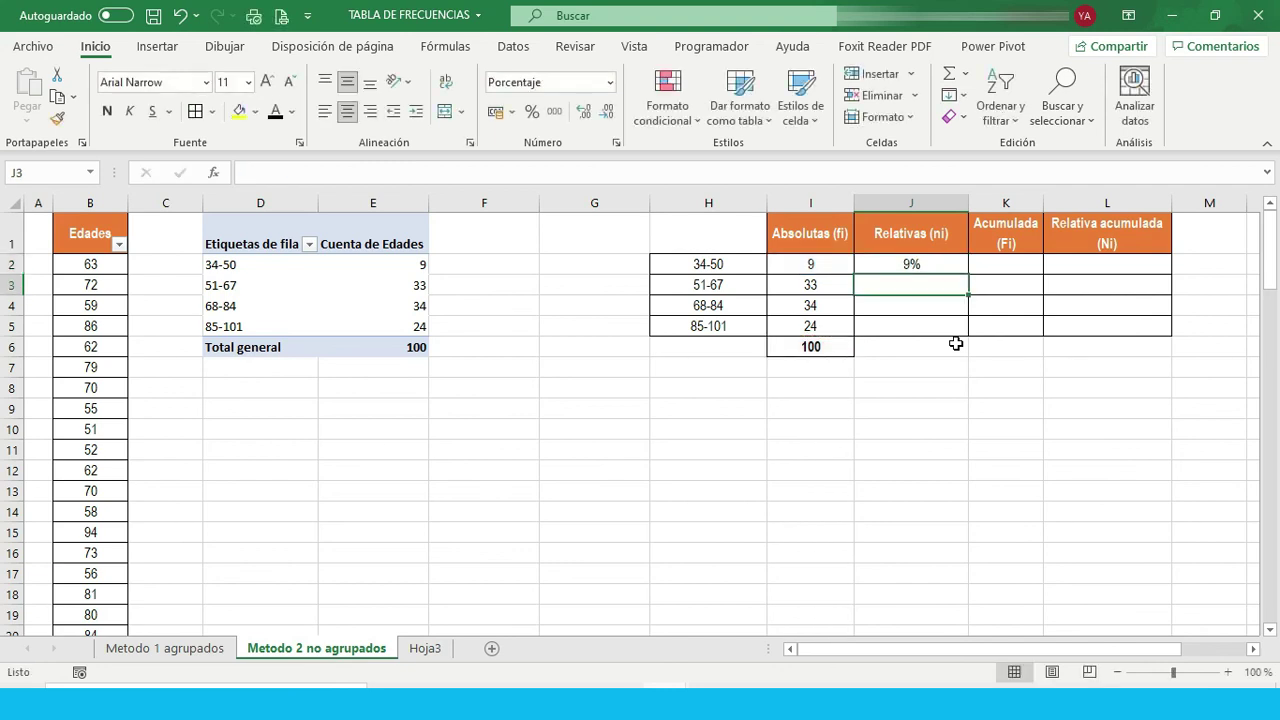
# Fill the relative frequency formula from J2 down through J5 in the Relativas (ni) column.
pyautogui.click(962, 263)
pyautogui.moveTo(967, 274); pyautogui.dragTo(966, 335)
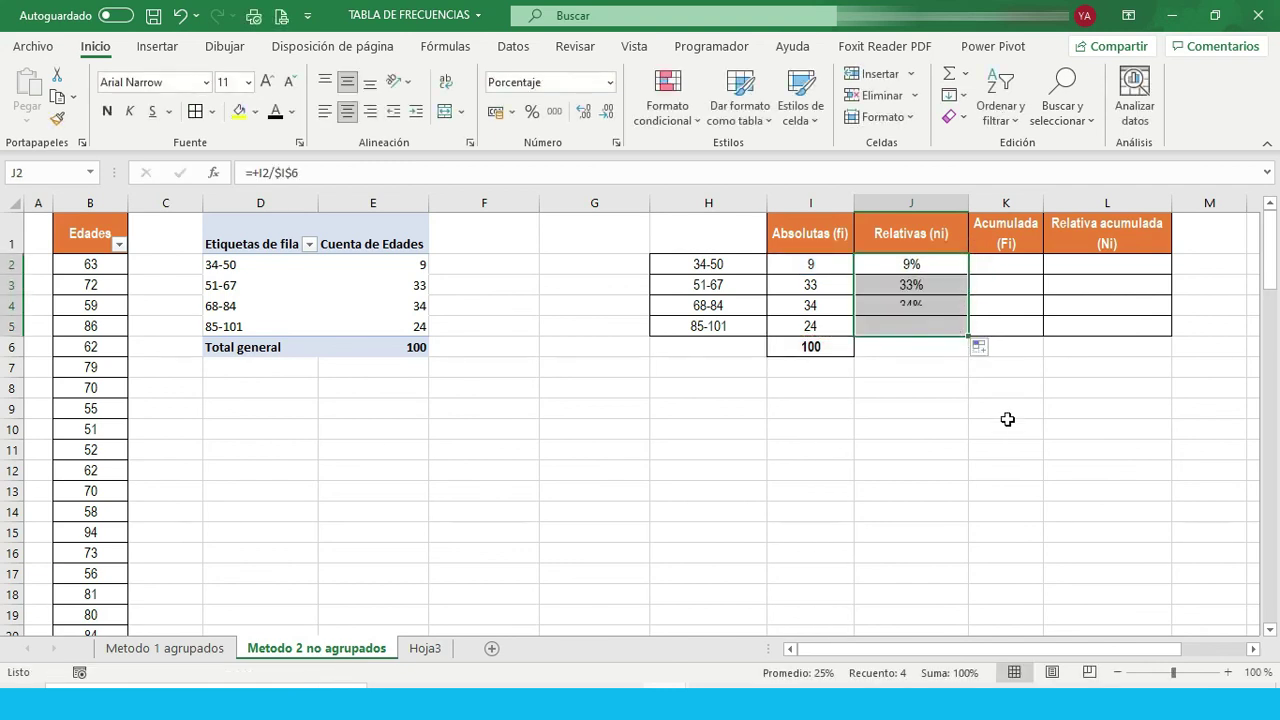
pyautogui.click(908, 346)
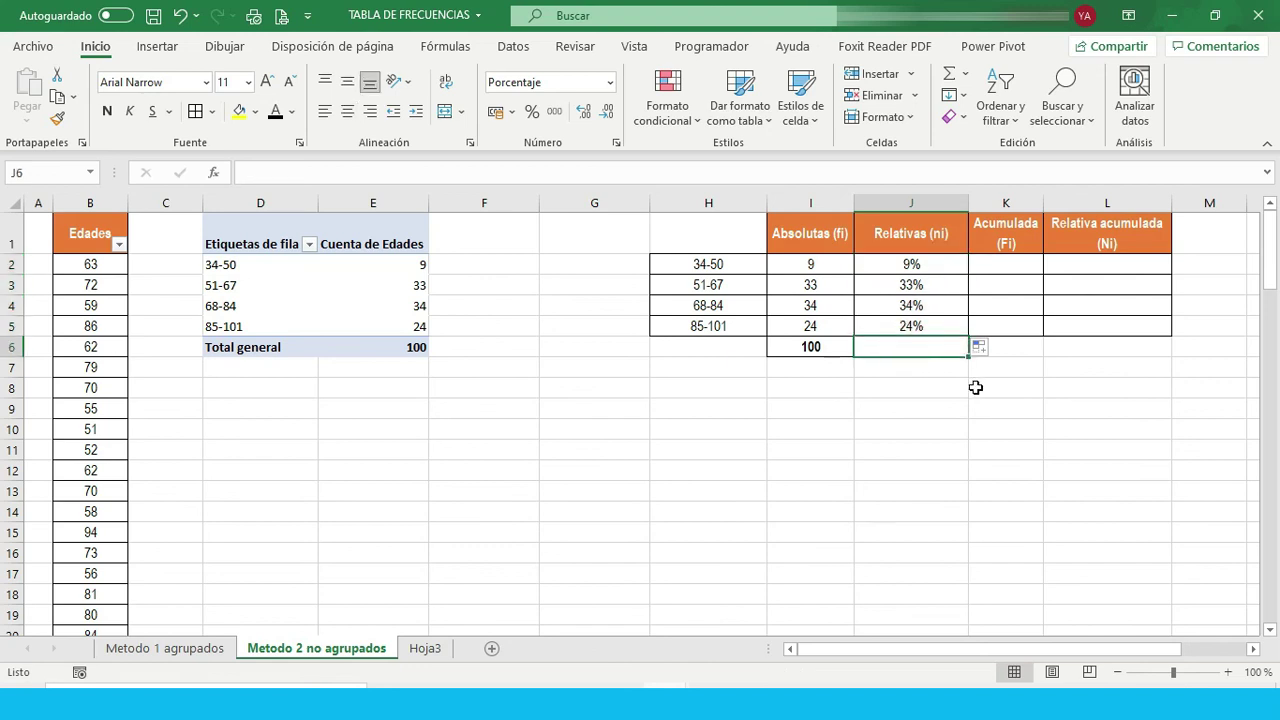
# Start the Acumulada (Fi) column by entering +I2 in K2 as the first accumulated frequency.
pyautogui.click(988, 265)
pyautogui.write('+')
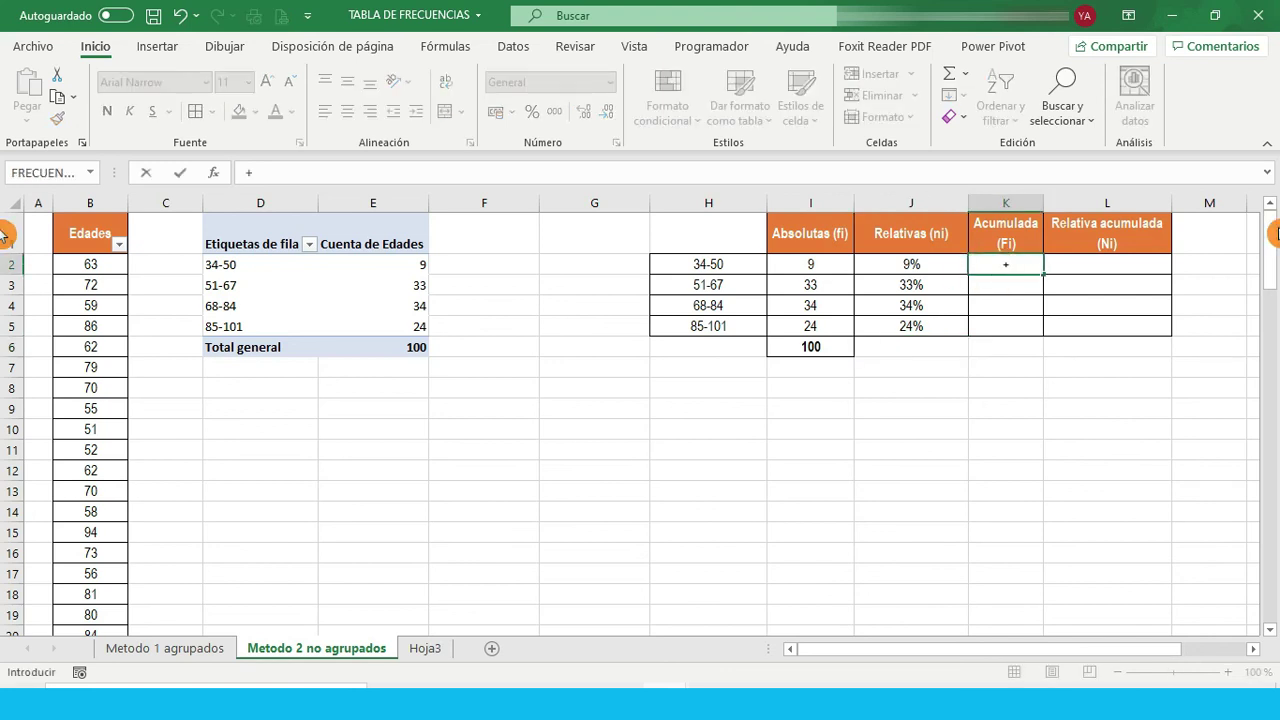
pyautogui.click(810, 264)
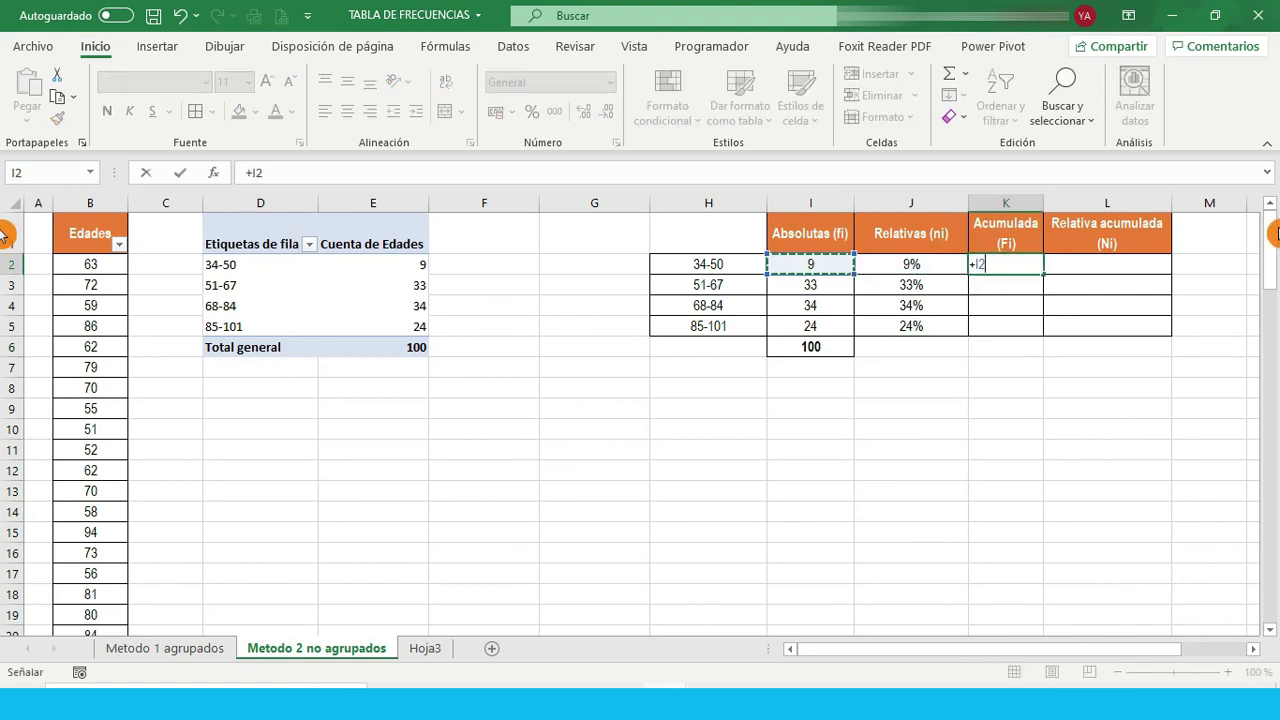
pyautogui.press('Return')
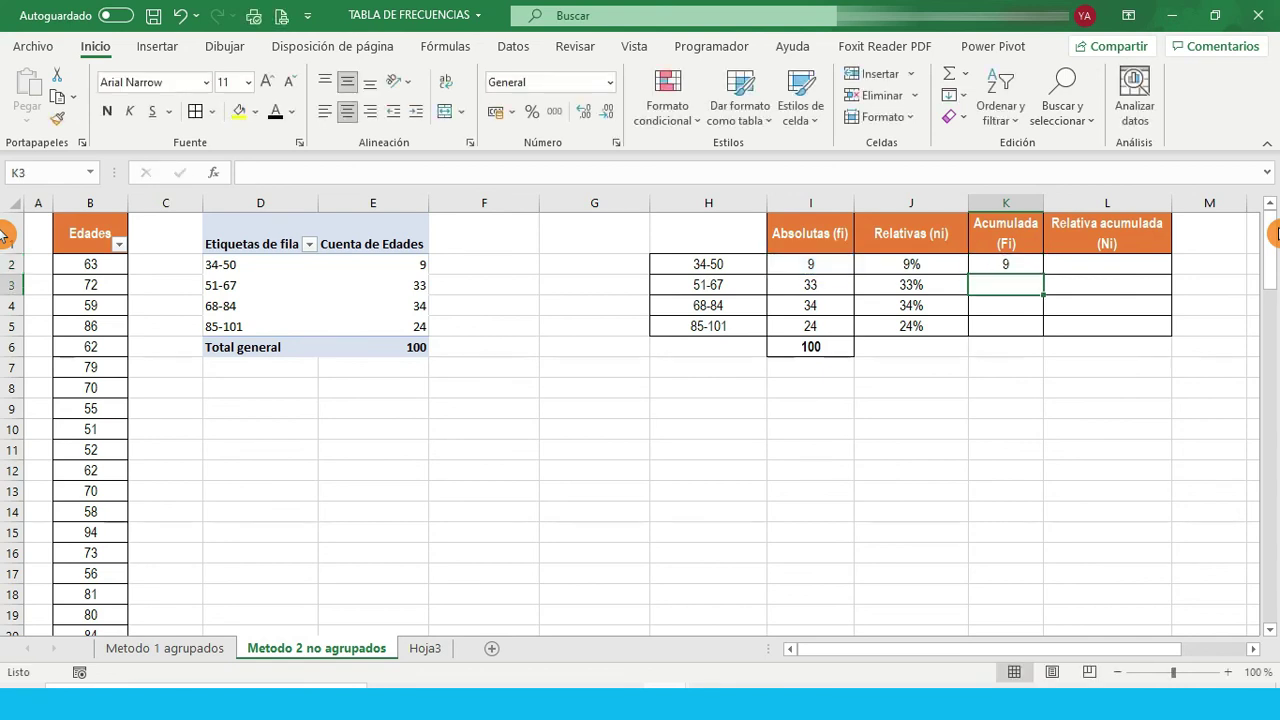
# Enter the running accumulated frequency in K3 as +I3+K2 and fill it down through K5.
pyautogui.write('+')
pyautogui.press('Left')
pyautogui.press('Left')
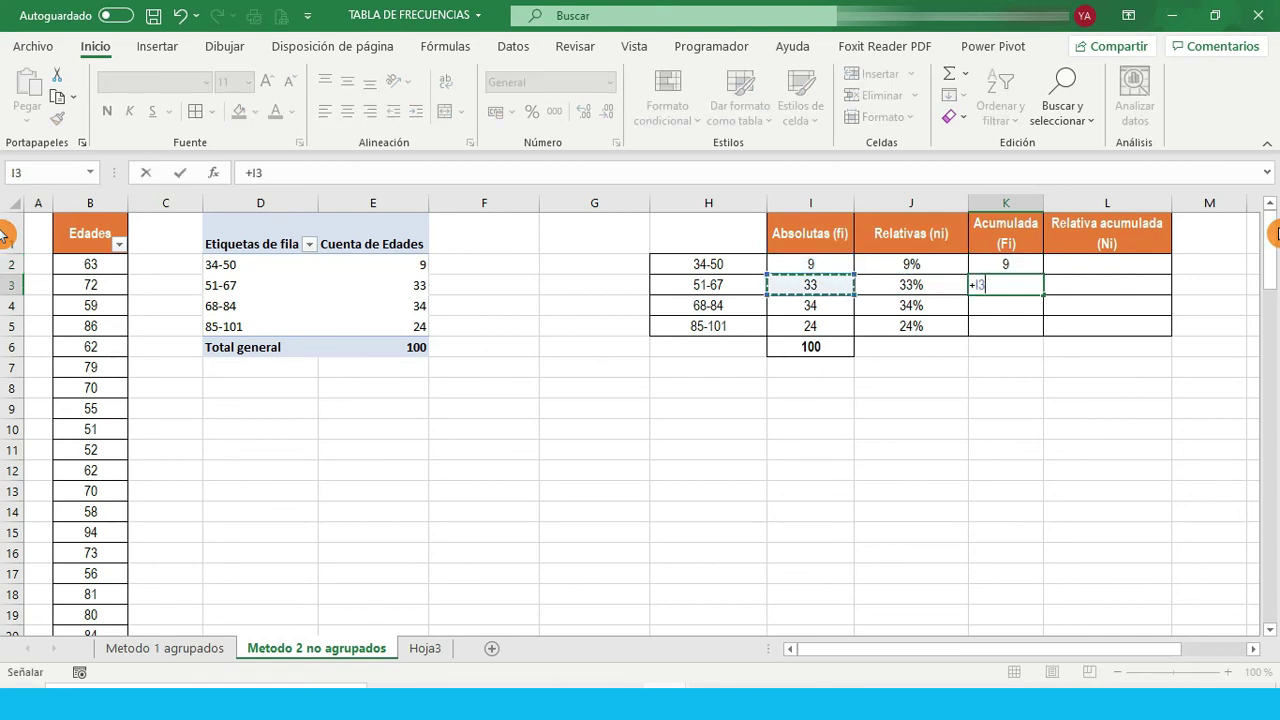
pyautogui.write('+')
pyautogui.press('Up')
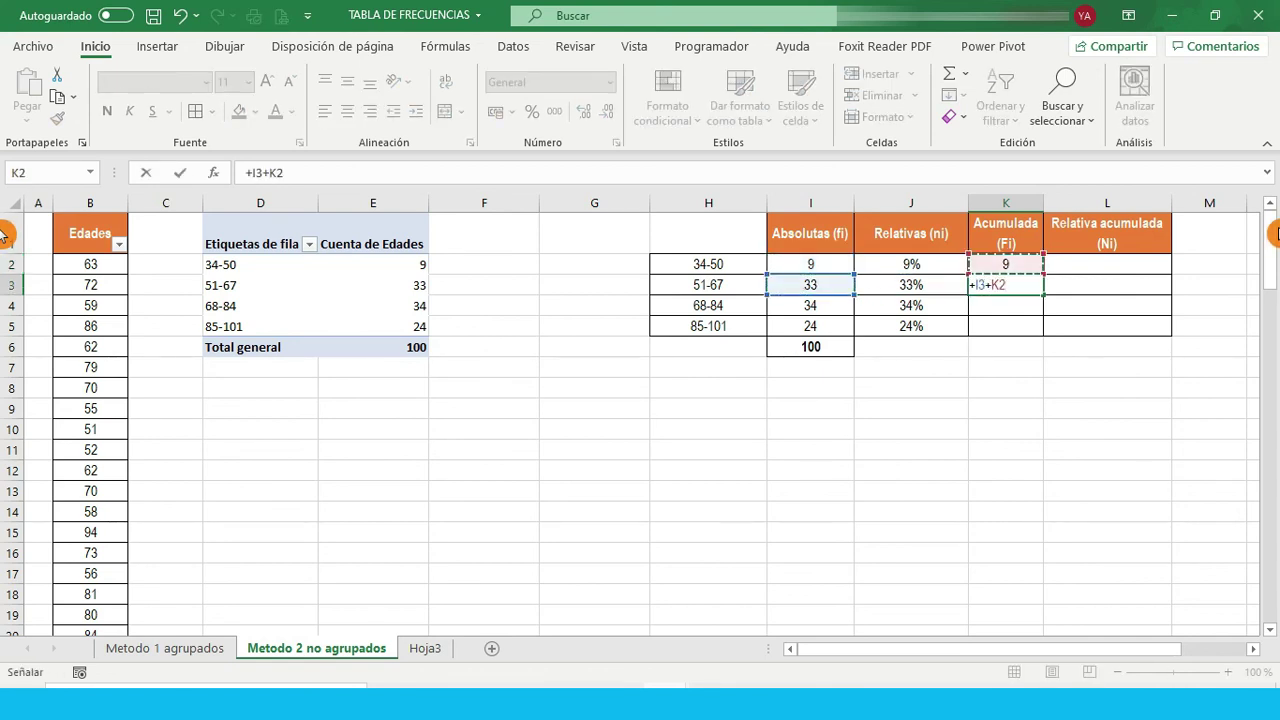
pyautogui.press('Return')
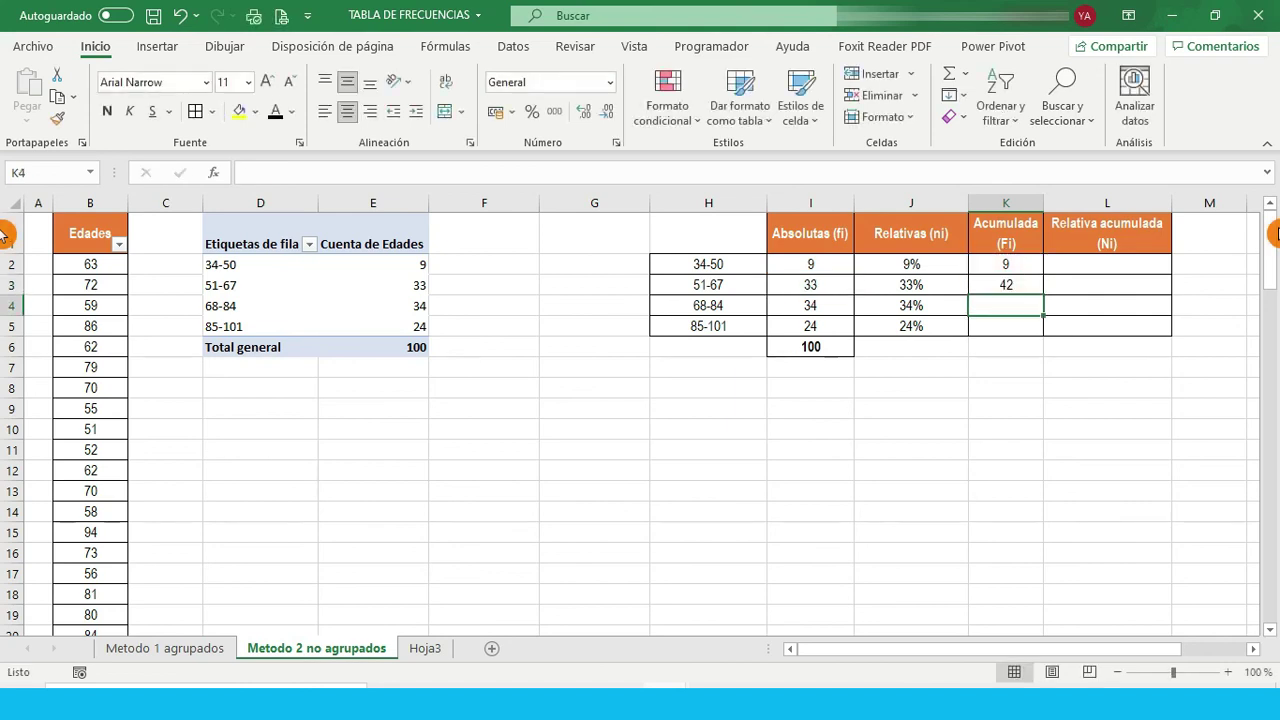
pyautogui.click(1028, 286)
pyautogui.moveTo(1042, 295); pyautogui.dragTo(1042, 334)
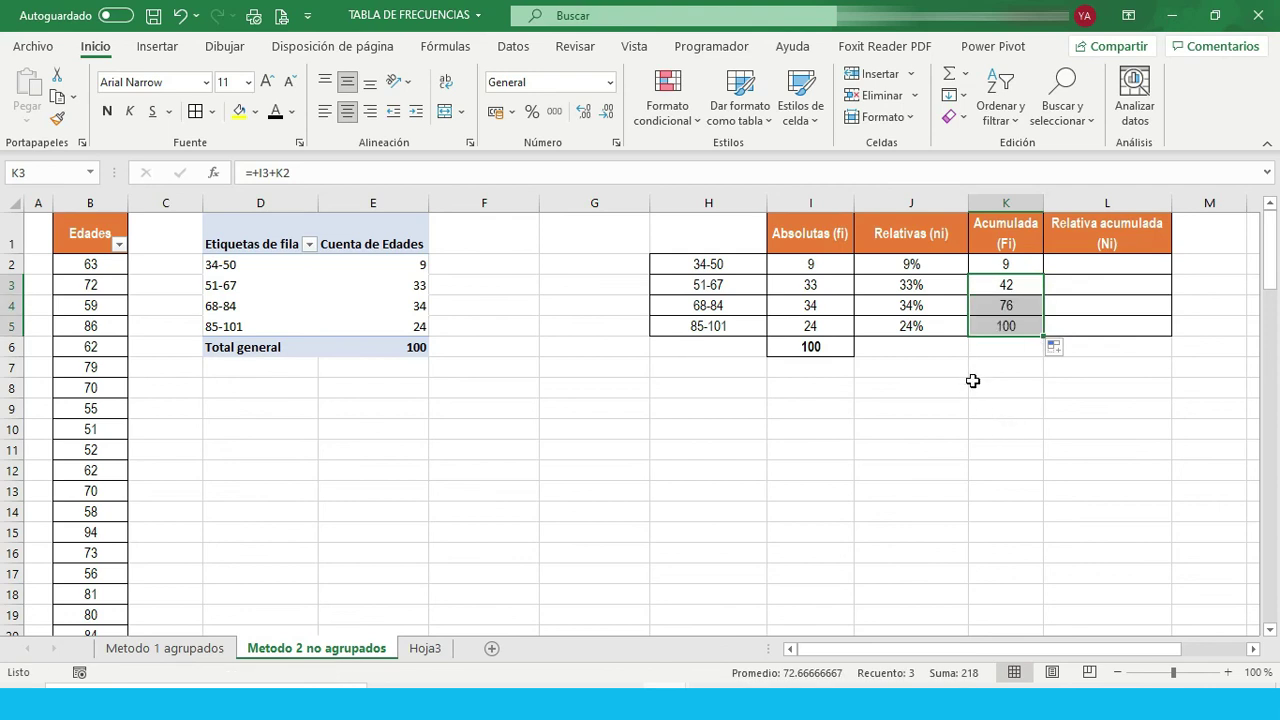
# Compare the last accumulated frequency in K5 with the total of the absolute frequencies in I6.
pyautogui.click(1020, 328)
pyautogui.click(812, 346)
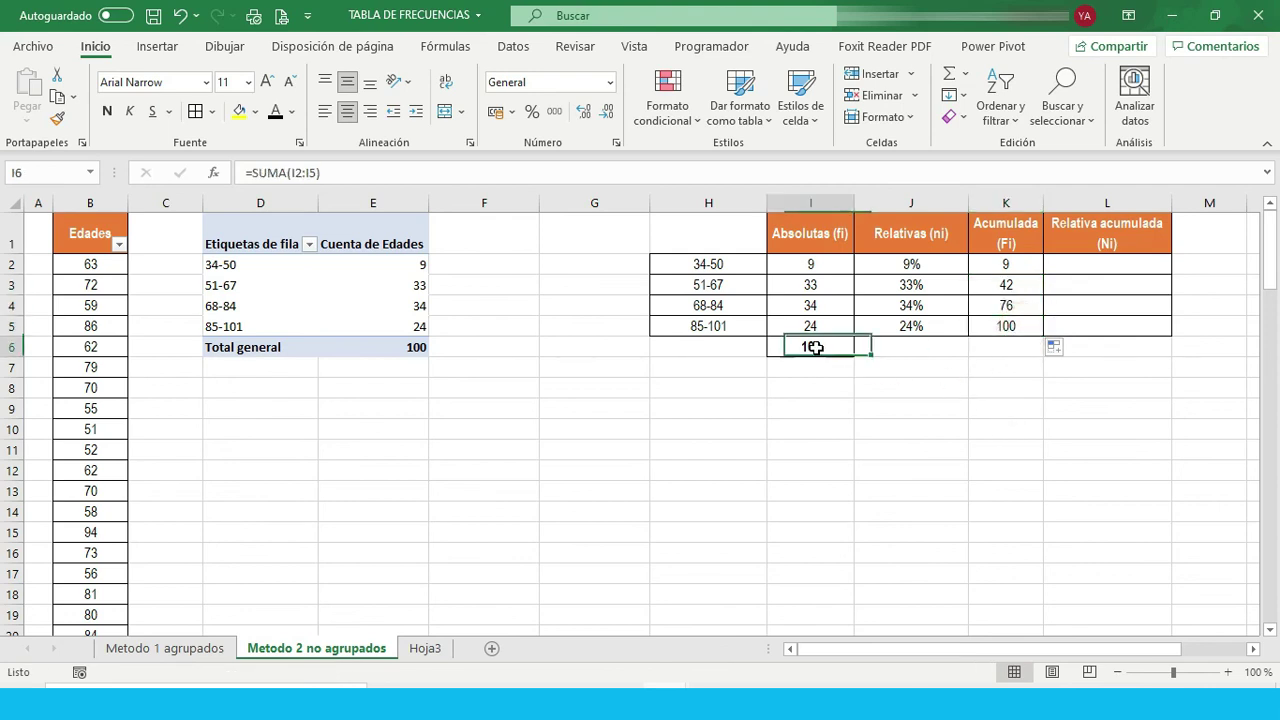
pyautogui.click(995, 324)
pyautogui.click(809, 348)
# Start the Relativa acumulada (Ni) column by entering +J2 in L2 as the first accumulated relative frequency.
pyautogui.click(1086, 262)
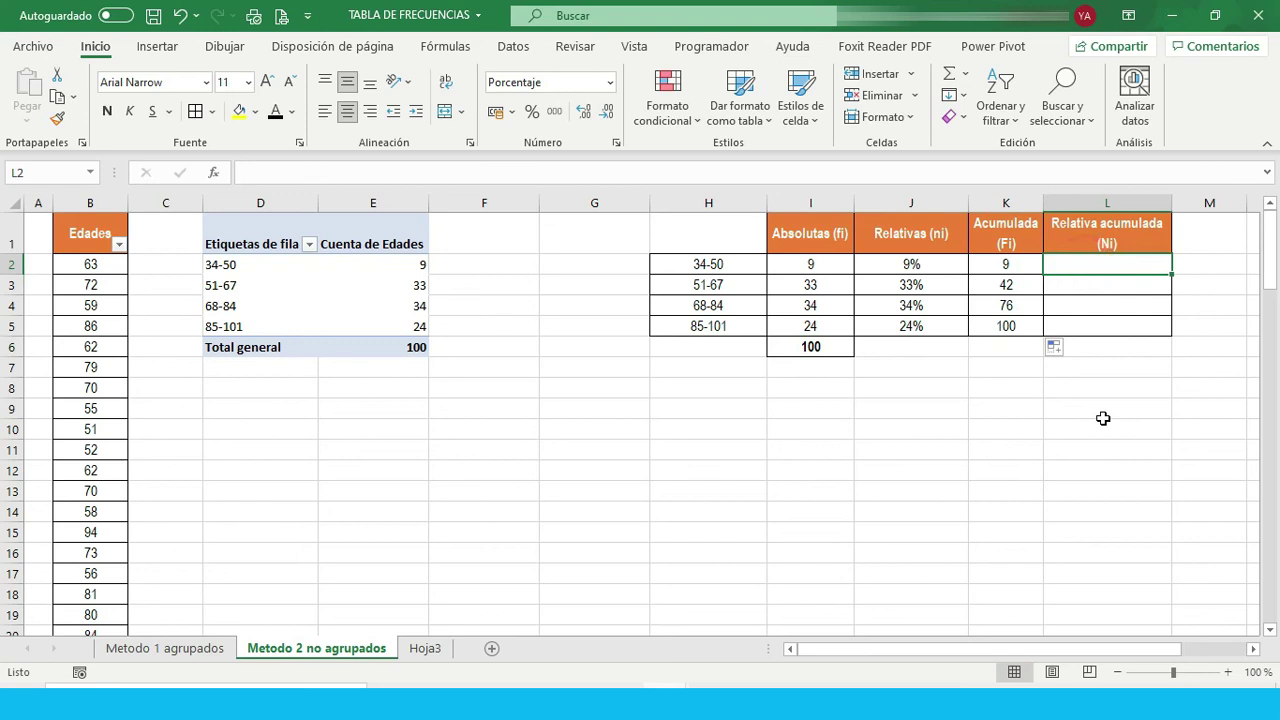
pyautogui.write('+')
pyautogui.press('Left')
pyautogui.press('Left')
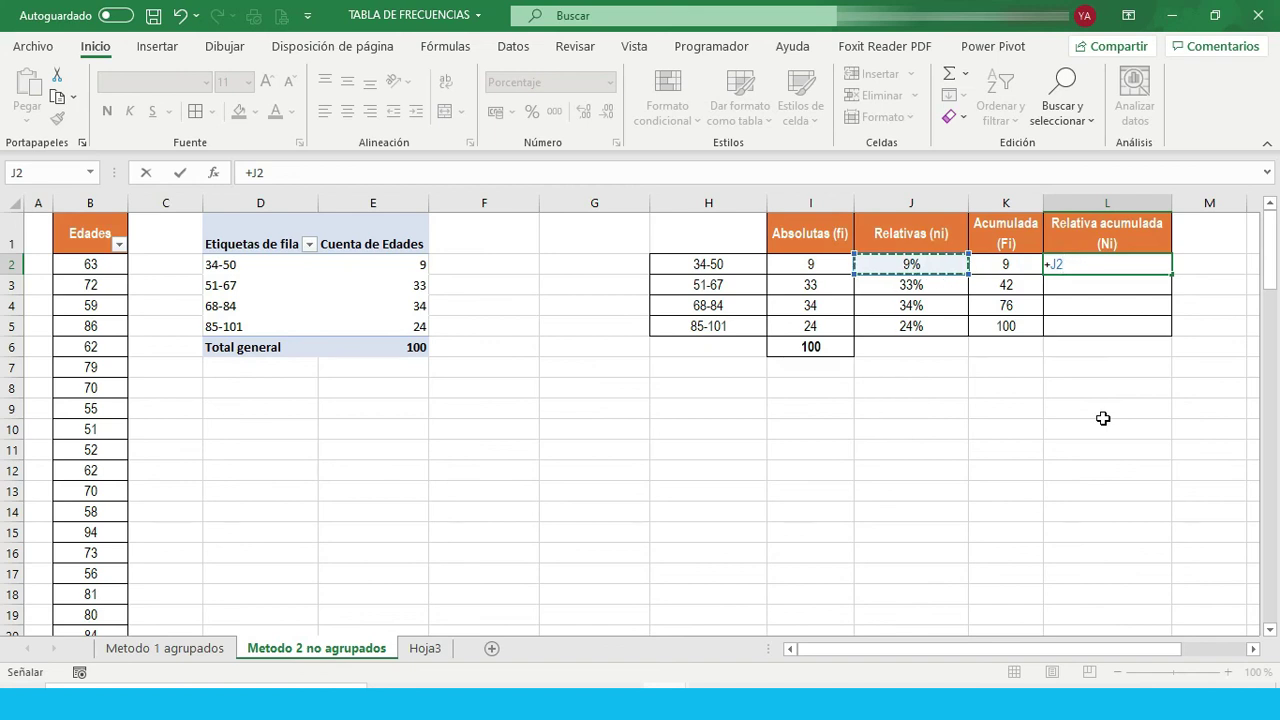
pyautogui.press('Return')
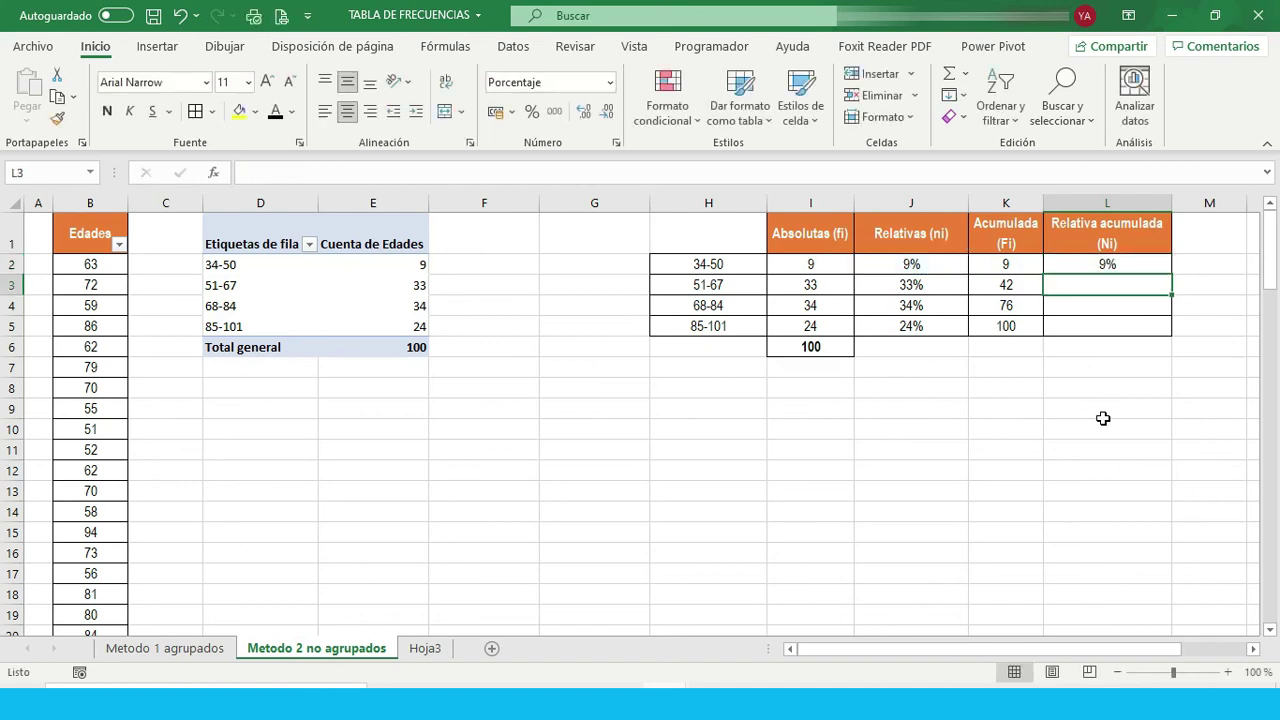
# Enter the accumulated relative frequency in L3 as +J3+L2, fill it down through L5, and check the last value.
pyautogui.write('+')
pyautogui.press('Left')
pyautogui.press('Left')
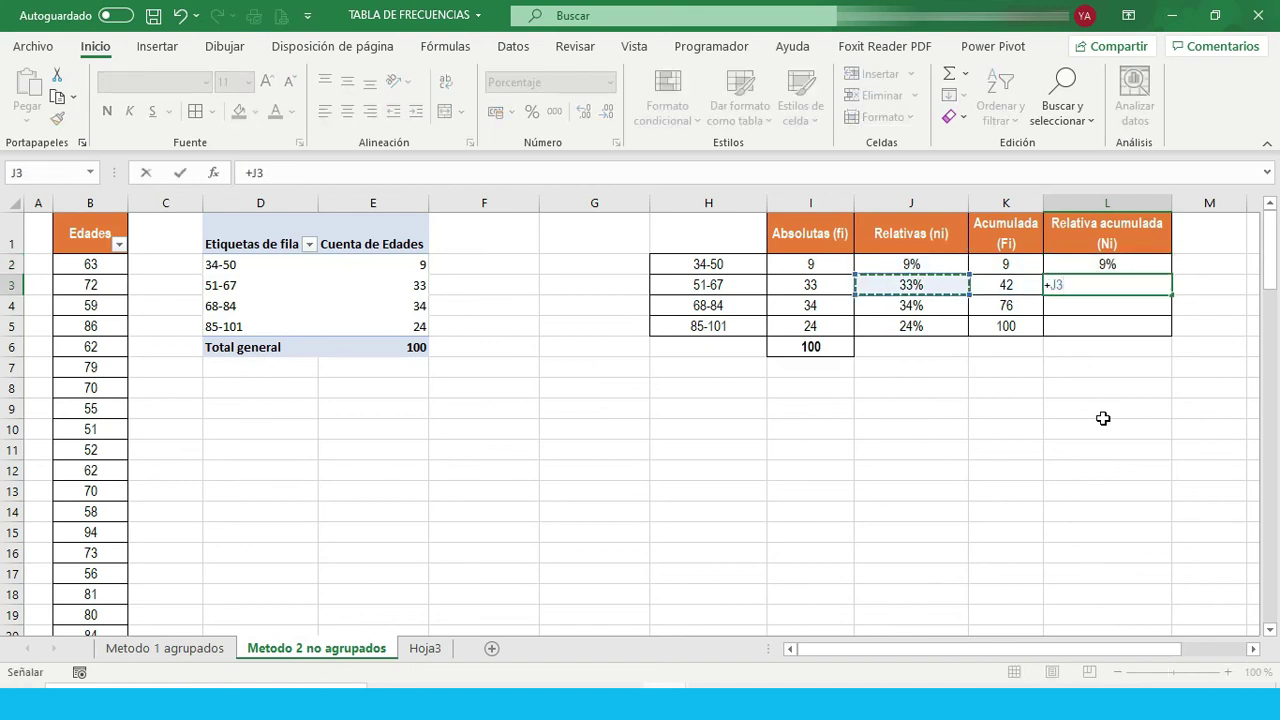
pyautogui.write('+')
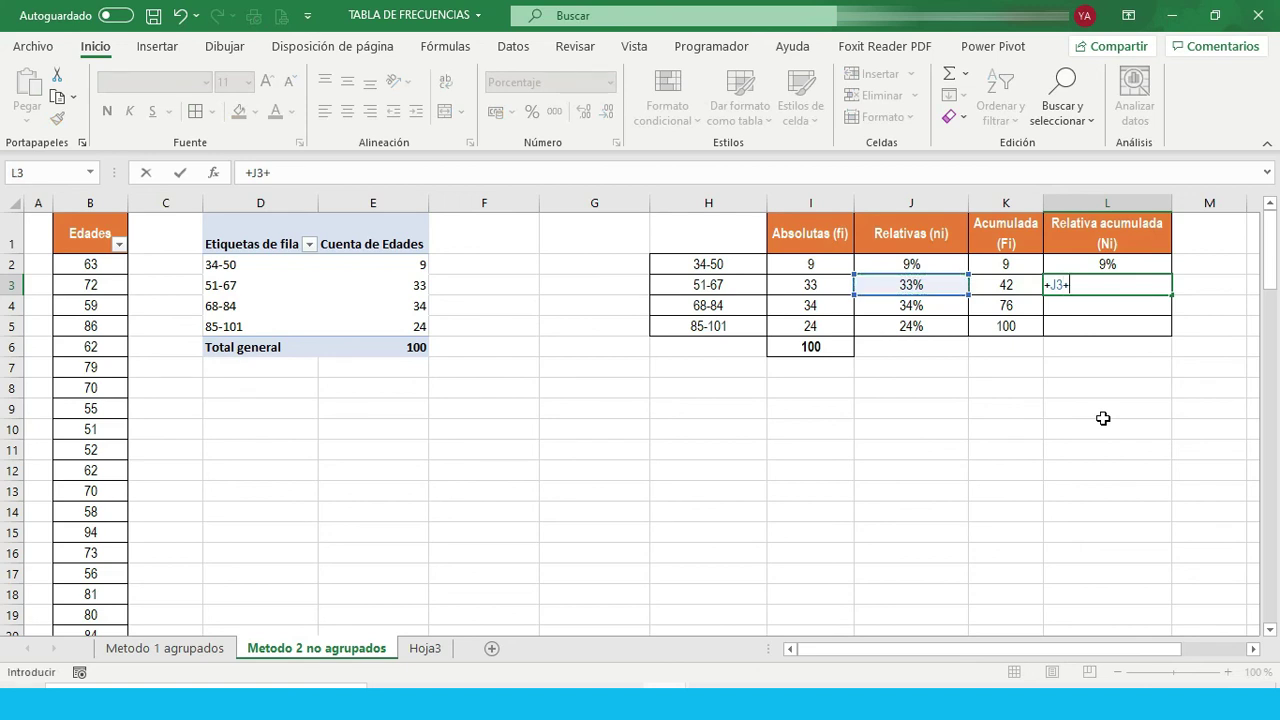
pyautogui.press('Up')
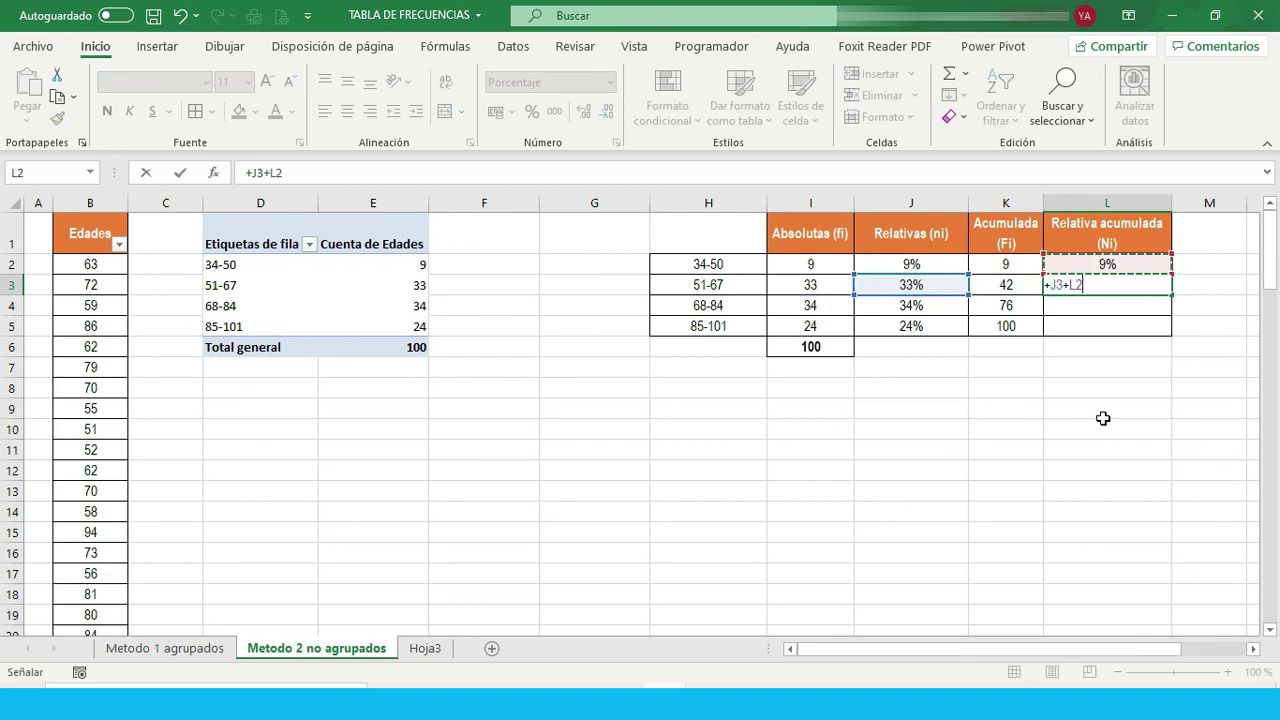
pyautogui.press('Return')
pyautogui.click(1157, 290)
pyautogui.moveTo(1171, 295); pyautogui.dragTo(1161, 342)
pyautogui.click(954, 411)
pyautogui.click(1078, 326)
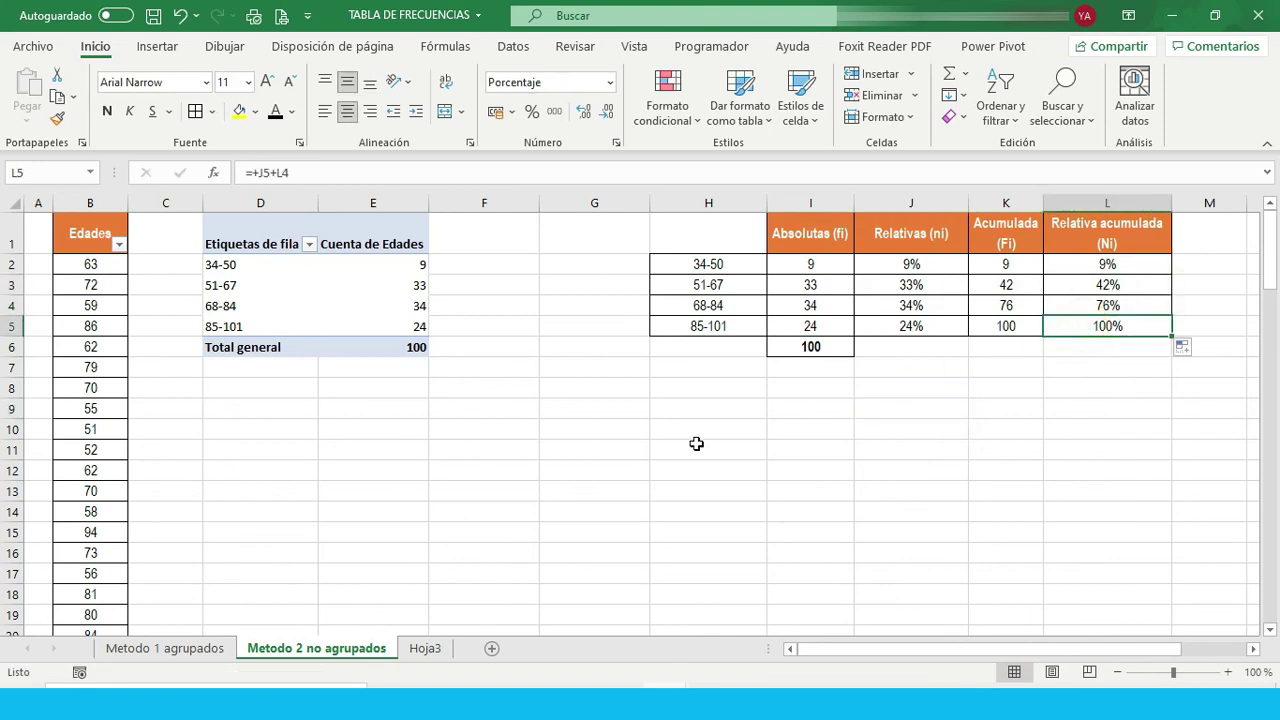